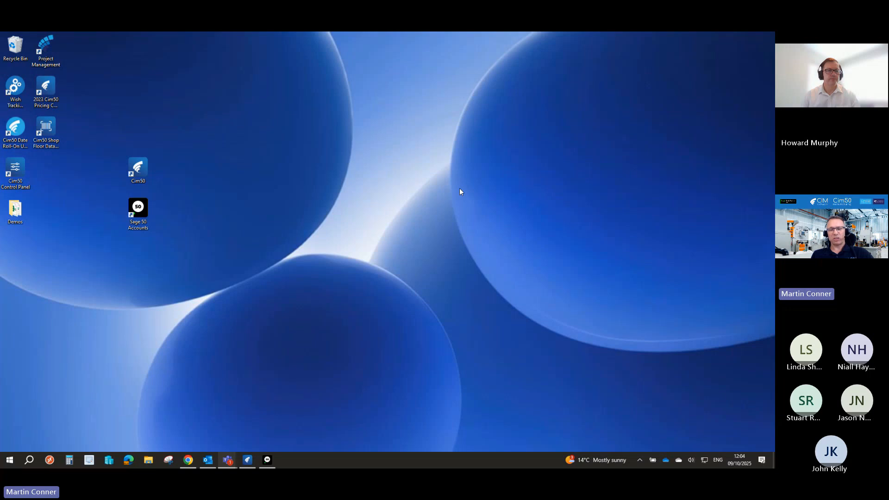
- Switch to Cim50 and filter the stock control records with a quick search for "oak"
{"action": "left_click", "coordinate": [247, 460]}
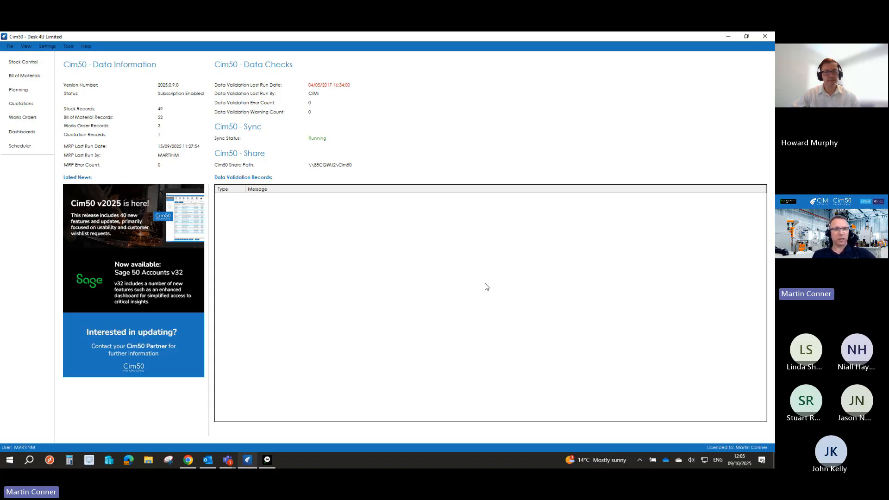
{"action": "left_click", "coordinate": [17, 63]}
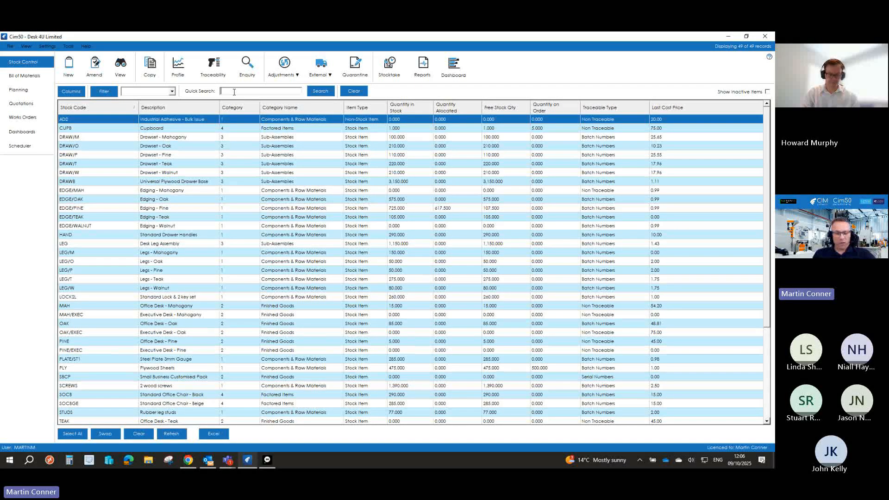
{"action": "type", "text": "ak"}
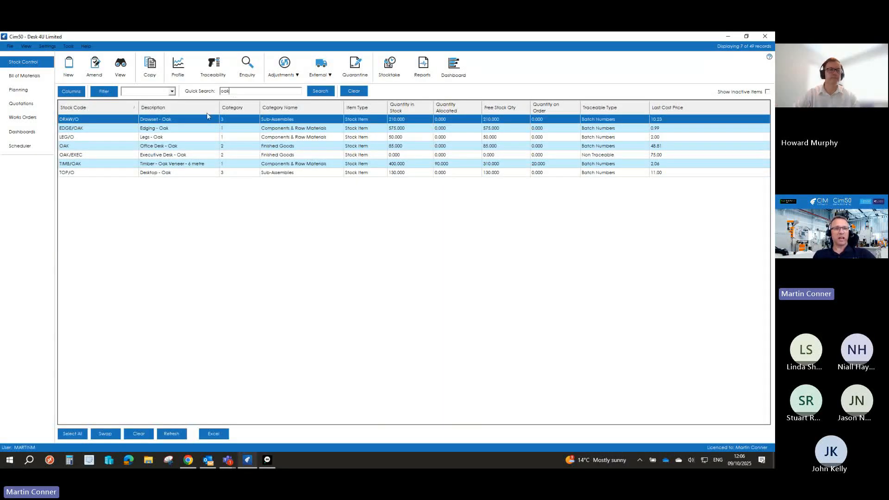
- Open the stock profile of TIMB/OAK and view its outstanding purchase order from The Local Timber Co. Ltd
{"action": "left_click", "coordinate": [75, 165]}
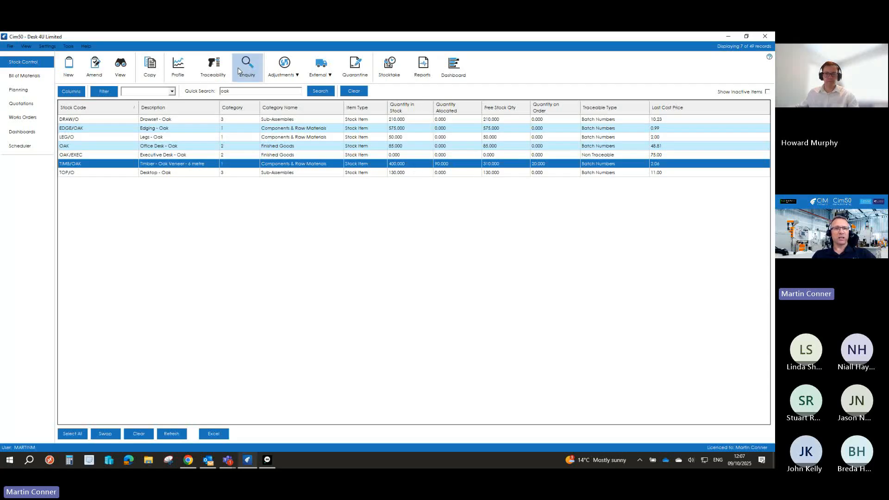
{"action": "left_click", "coordinate": [175, 79]}
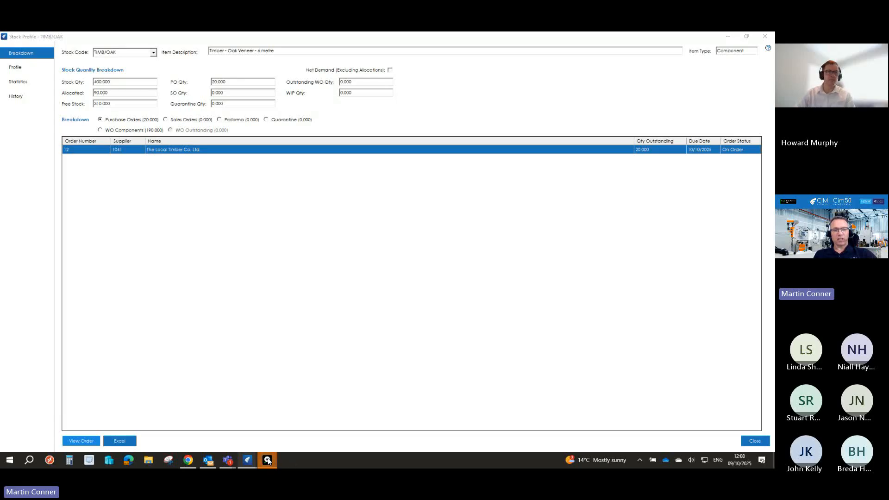
{"action": "mouse_move", "coordinate": [270, 462]}
{"action": "left_click", "coordinate": [311, 412]}
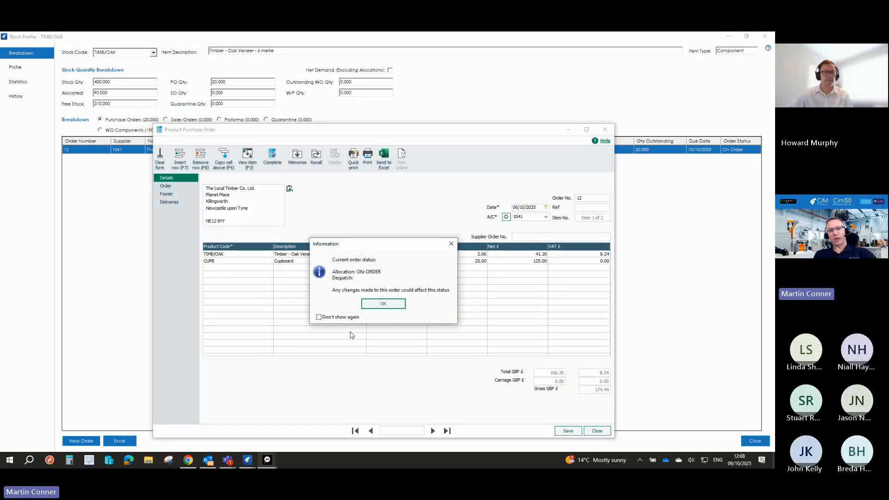
{"action": "left_click", "coordinate": [371, 306]}
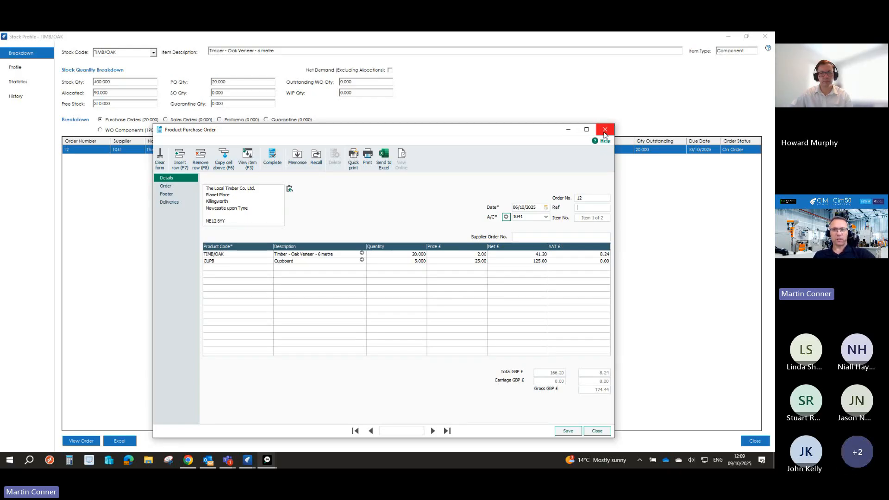
{"action": "left_click", "coordinate": [604, 131]}
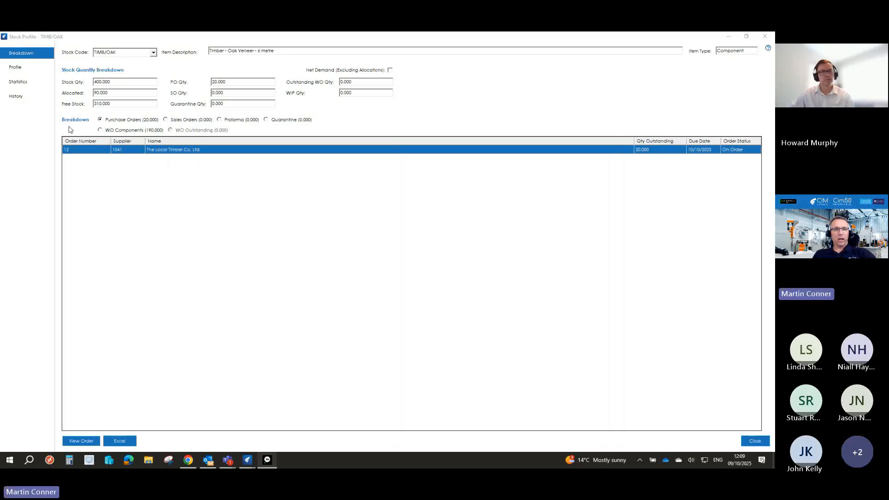
- Show the works order component demand for TIMB/OAK and view the works order for TOP/O
{"action": "left_click", "coordinate": [103, 131]}
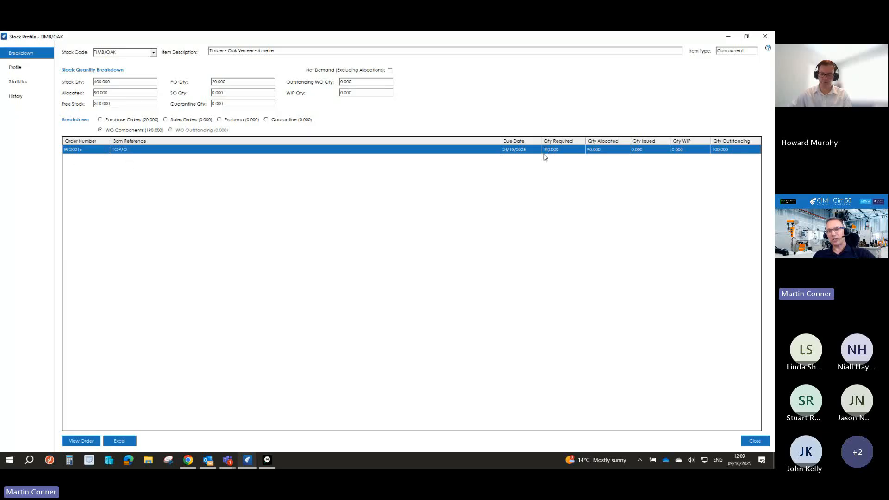
{"action": "left_click", "coordinate": [82, 442]}
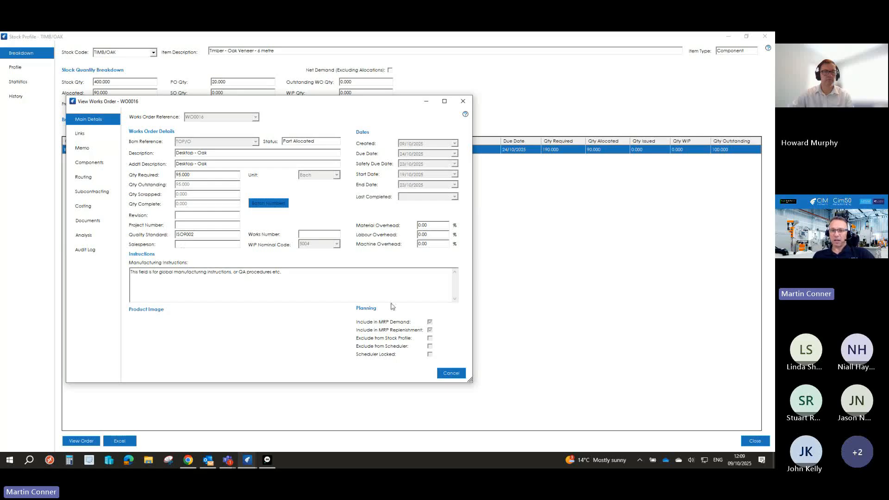
{"action": "left_click", "coordinate": [451, 373]}
- Review the real-time stock projection, purchase statistics and transaction history of TIMB/OAK, and close its stock profile
{"action": "left_click", "coordinate": [15, 67]}
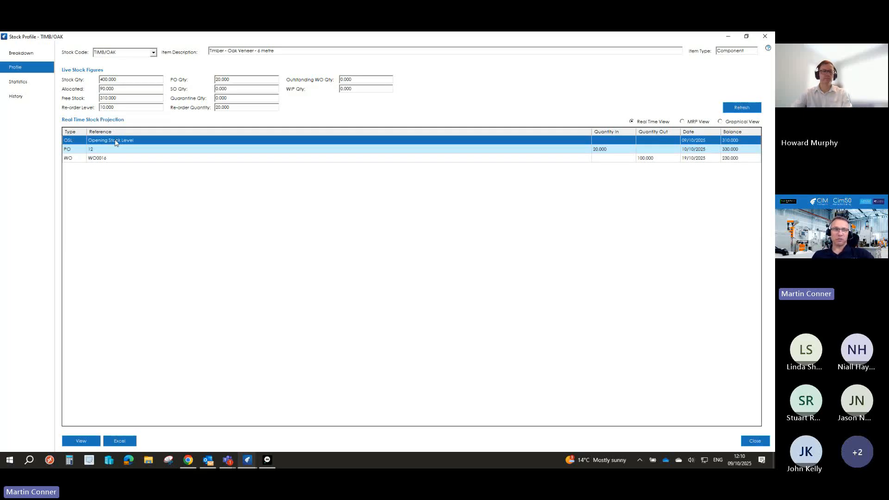
{"action": "left_click", "coordinate": [17, 83]}
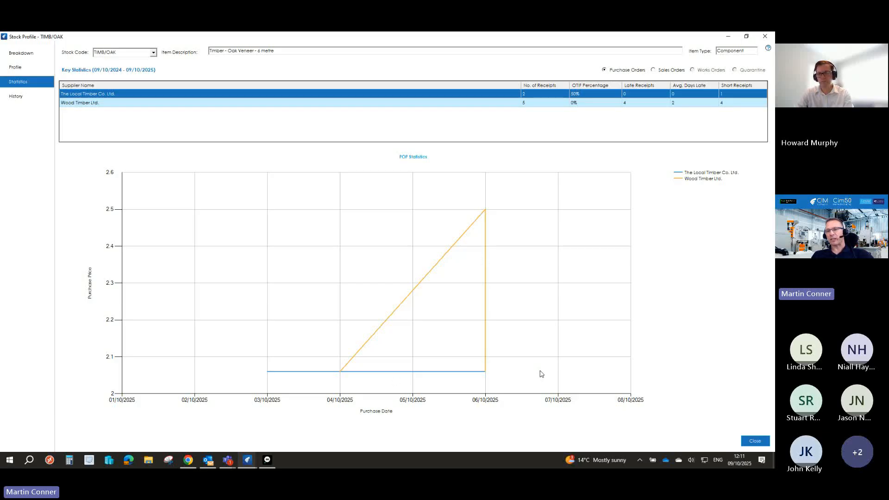
{"action": "left_click", "coordinate": [21, 95]}
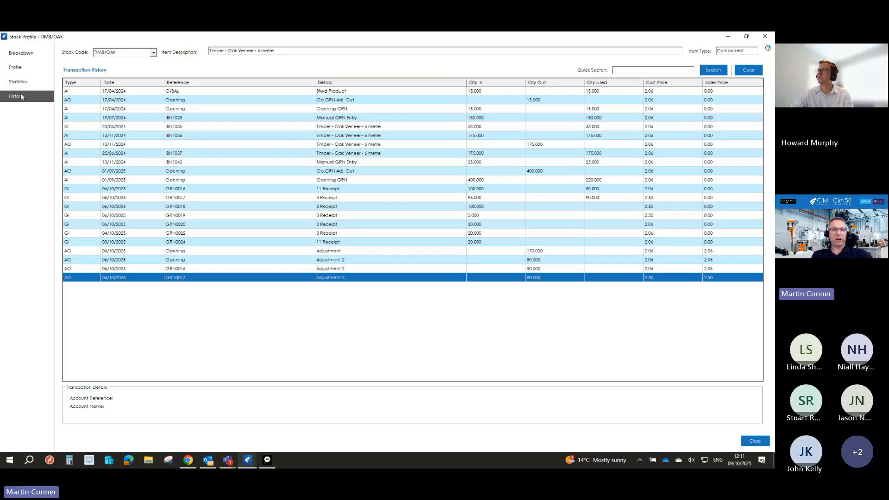
{"action": "left_click", "coordinate": [761, 37]}
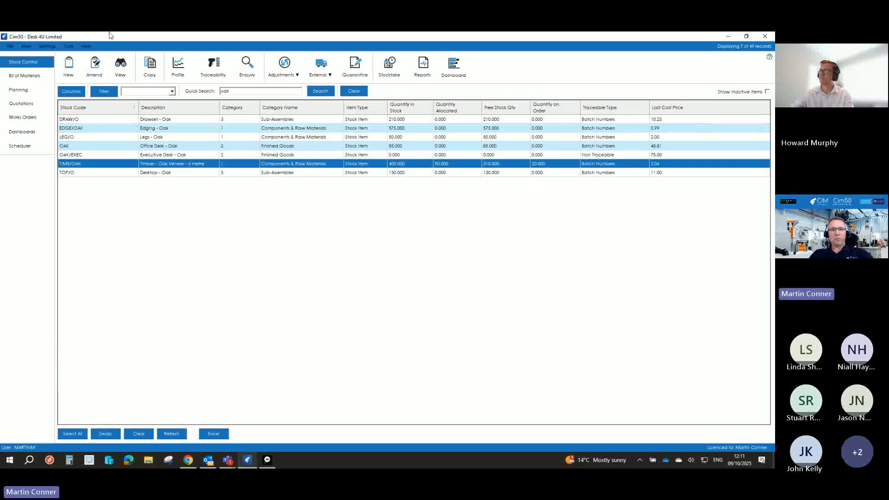
- Start a purchase order receipt and find the outstanding order lines for product code TIMB/OAK
{"action": "left_click", "coordinate": [325, 76]}
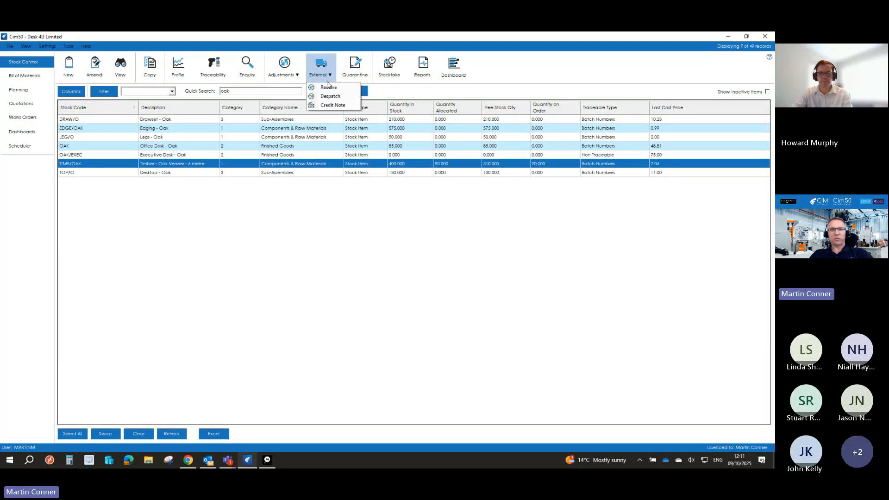
{"action": "left_click", "coordinate": [328, 88]}
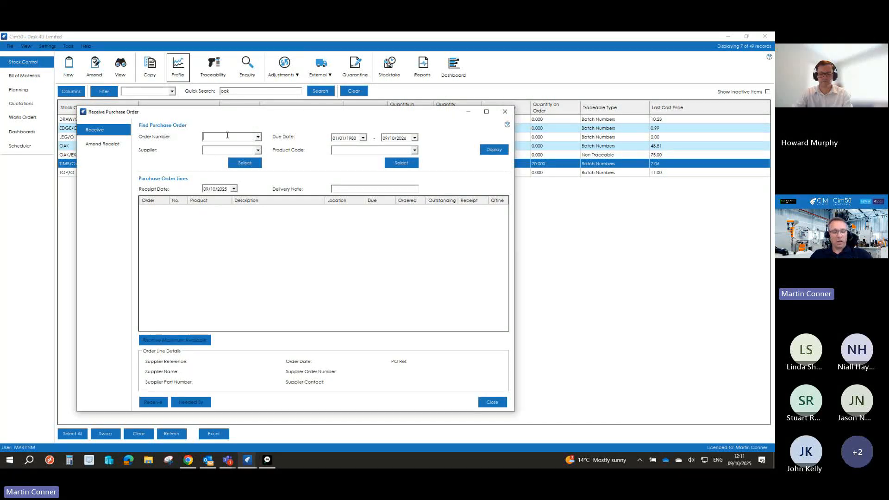
{"action": "left_click", "coordinate": [227, 137]}
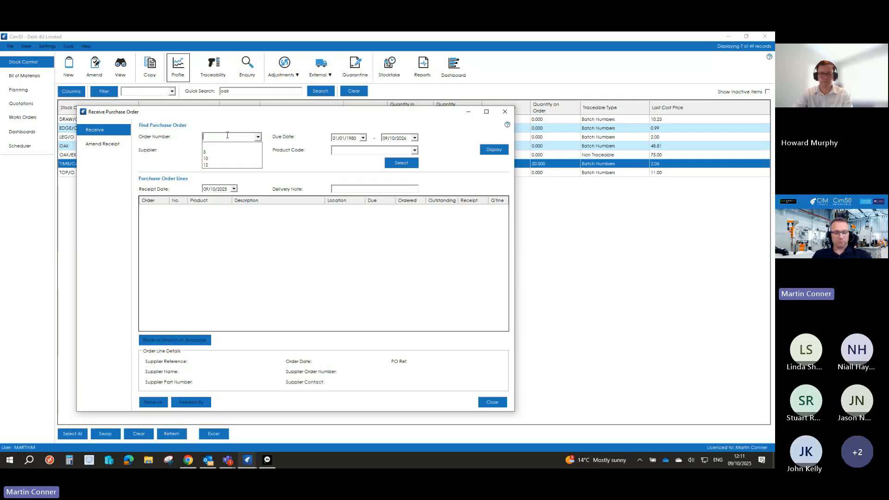
{"action": "left_click", "coordinate": [359, 151]}
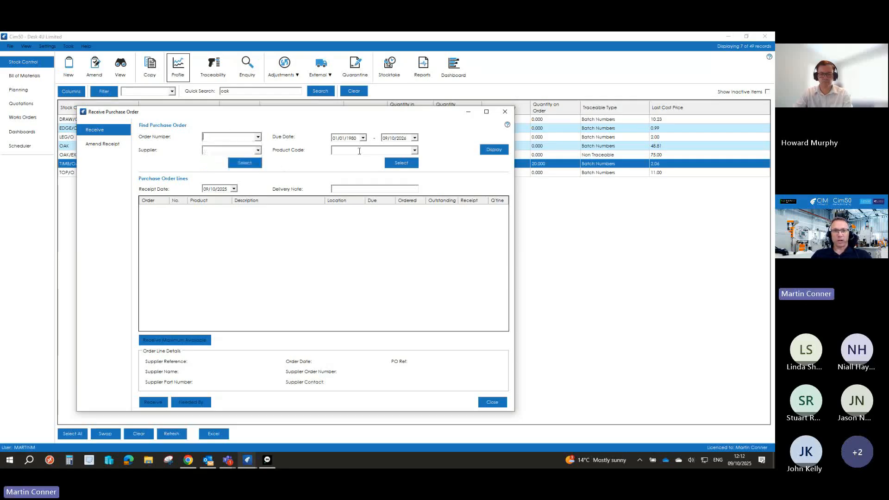
{"action": "type", "text": "tim"}
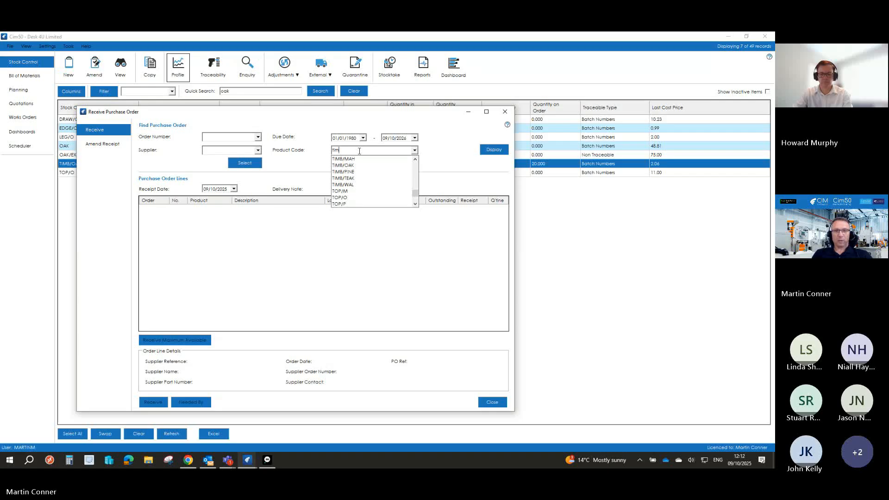
{"action": "key", "text": "Down"}
{"action": "key", "text": "Down"}
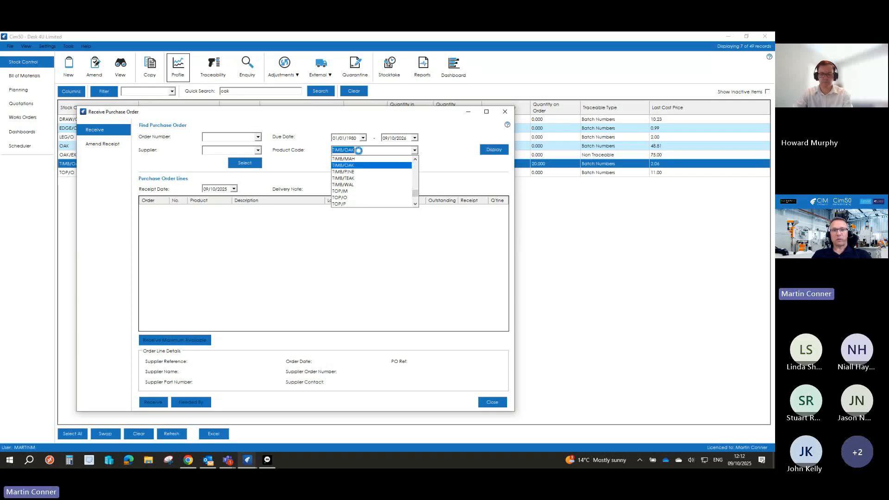
{"action": "key", "text": "Return"}
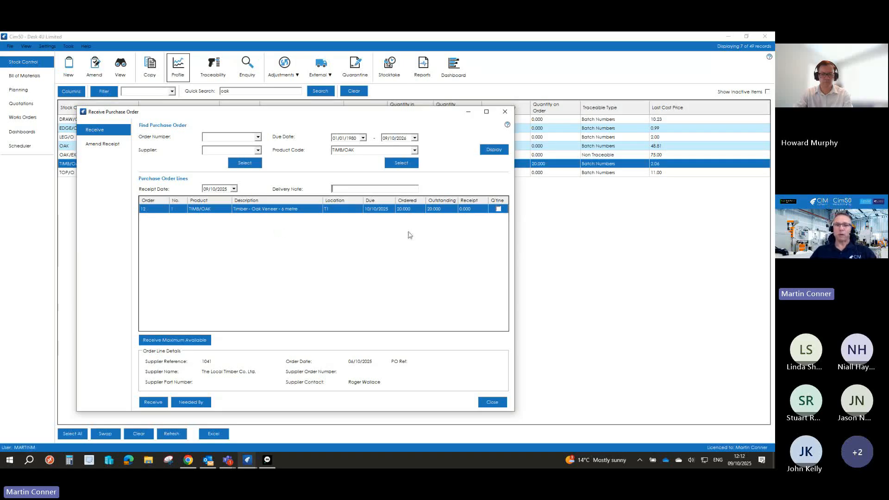
- Enter a receipt quantity of 10 on the TIMB/OAK order line and acknowledge the stock alert
{"action": "left_click", "coordinate": [466, 209]}
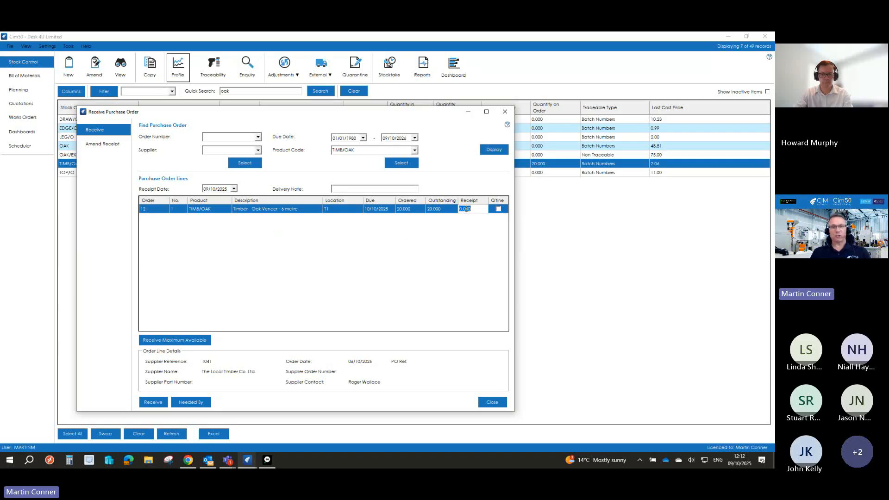
{"action": "type", "text": "10"}
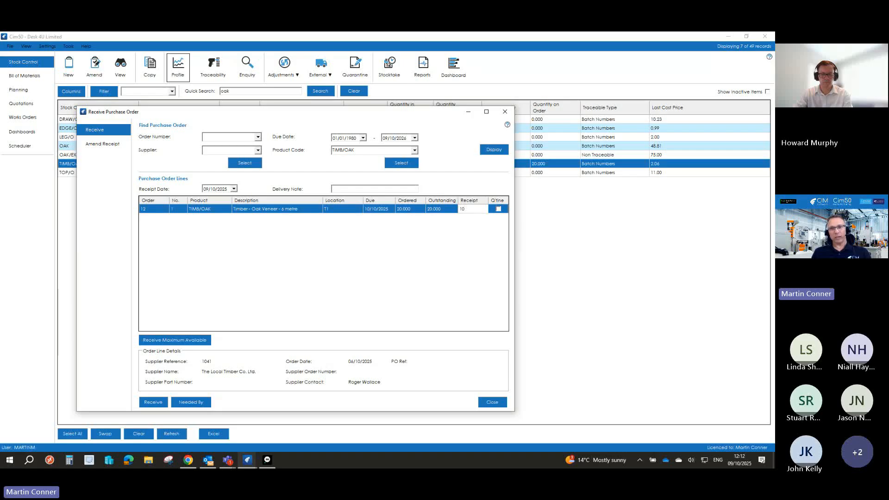
{"action": "left_click", "coordinate": [498, 210]}
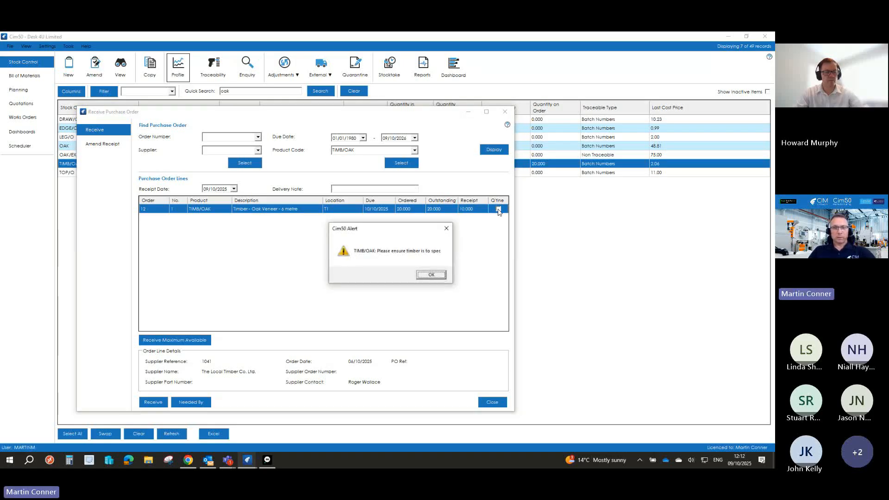
{"action": "left_click", "coordinate": [431, 275]}
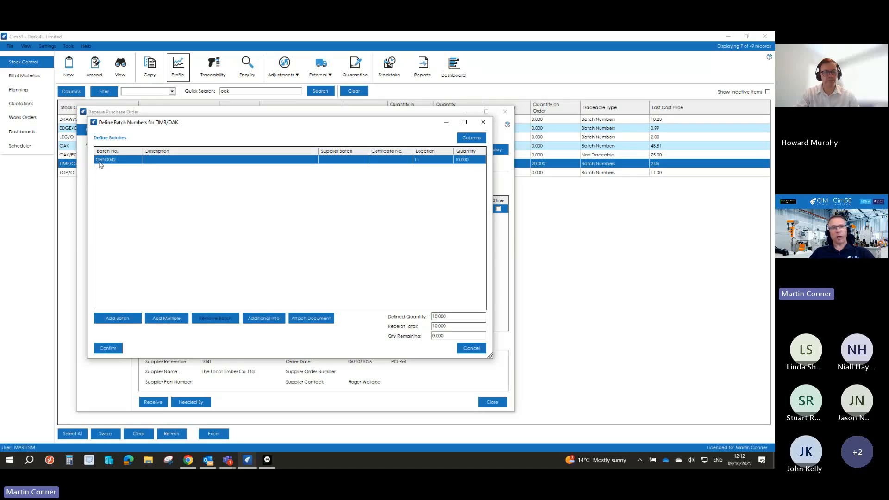
- Enter supplier batch 74747 and certificate number 777 for the received batch, and check its additional info fields
{"action": "left_click", "coordinate": [337, 160]}
{"action": "type", "text": "74747"}
{"action": "key", "text": "Tab"}
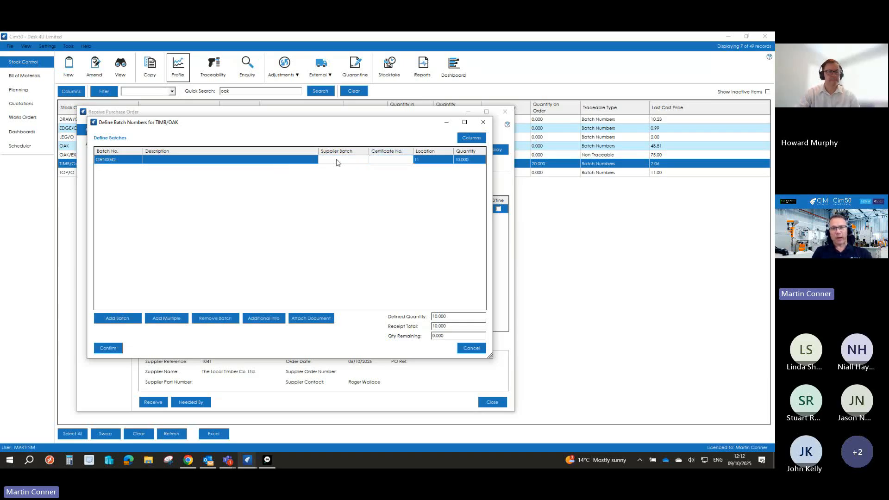
{"action": "type", "text": "777"}
{"action": "key", "text": "Tab"}
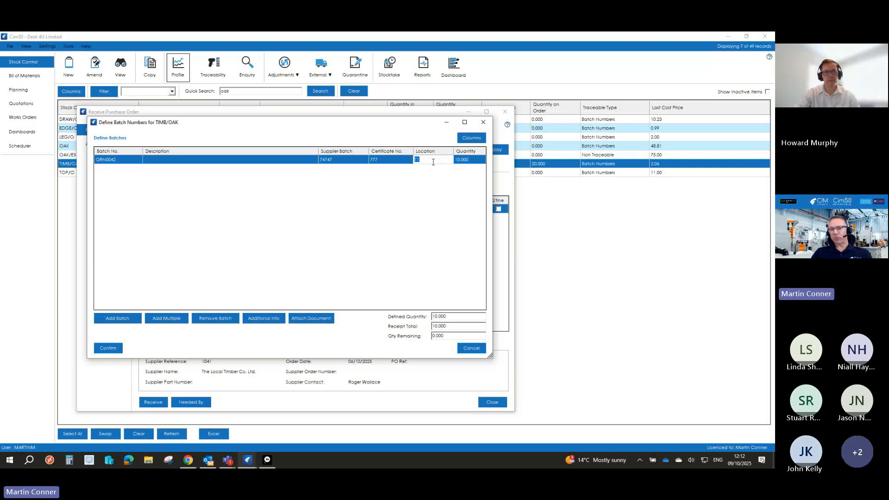
{"action": "left_click", "coordinate": [265, 319]}
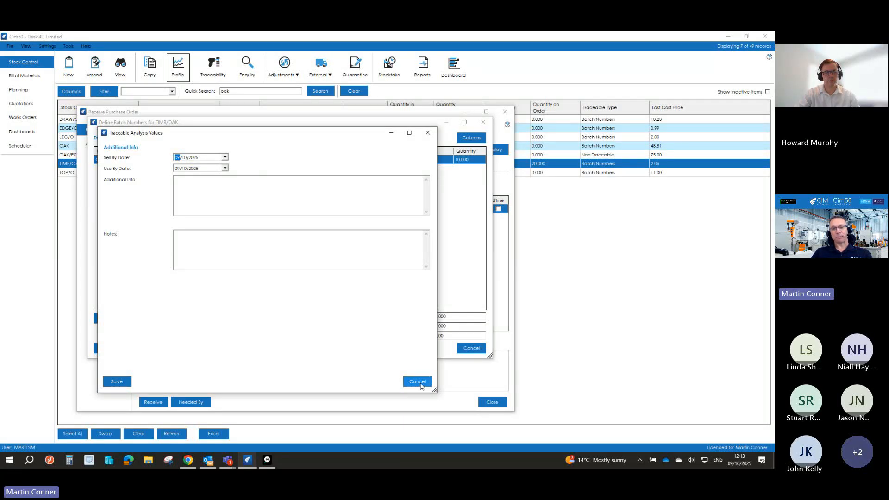
{"action": "left_click", "coordinate": [419, 381]}
- Attach the image Oak-363763.JPG from the Pictures folder to the received TIMB/OAK batch
{"action": "left_click", "coordinate": [299, 319]}
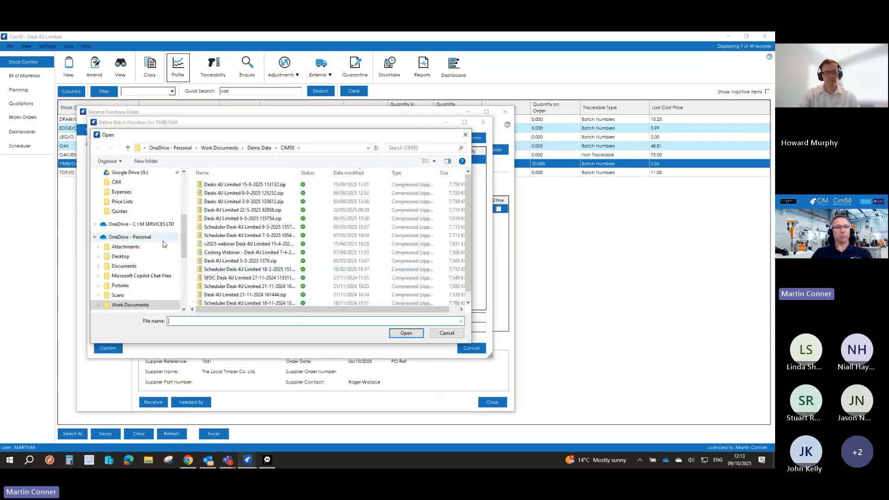
{"action": "scroll", "coordinate": [139, 236], "scroll_direction": "up", "scroll_amount": 5}
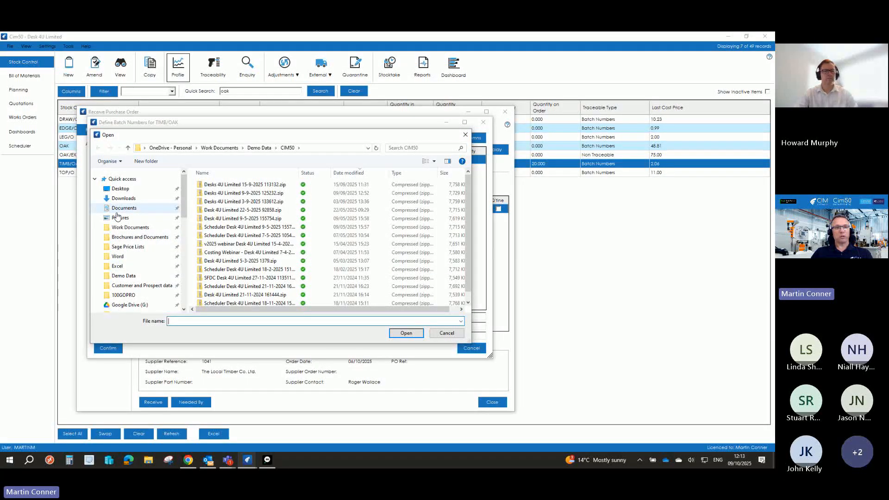
{"action": "left_click", "coordinate": [120, 208]}
{"action": "left_click", "coordinate": [116, 218]}
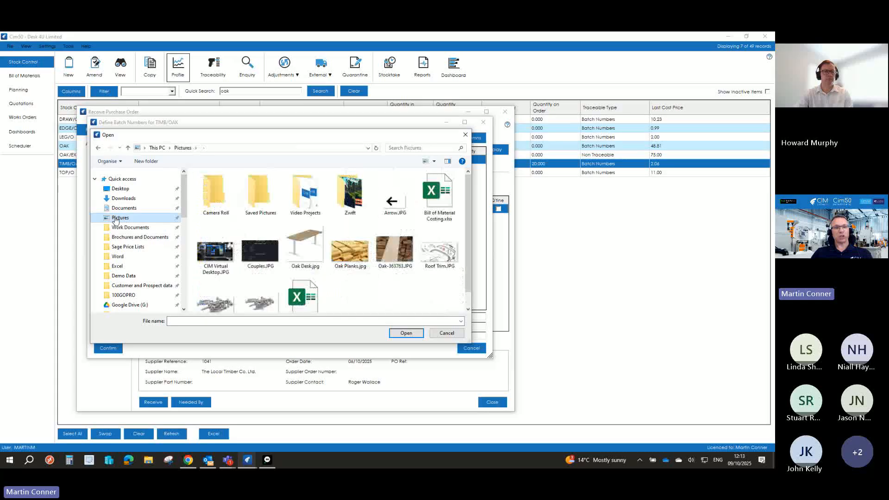
{"action": "left_click", "coordinate": [395, 250]}
{"action": "left_click", "coordinate": [412, 335]}
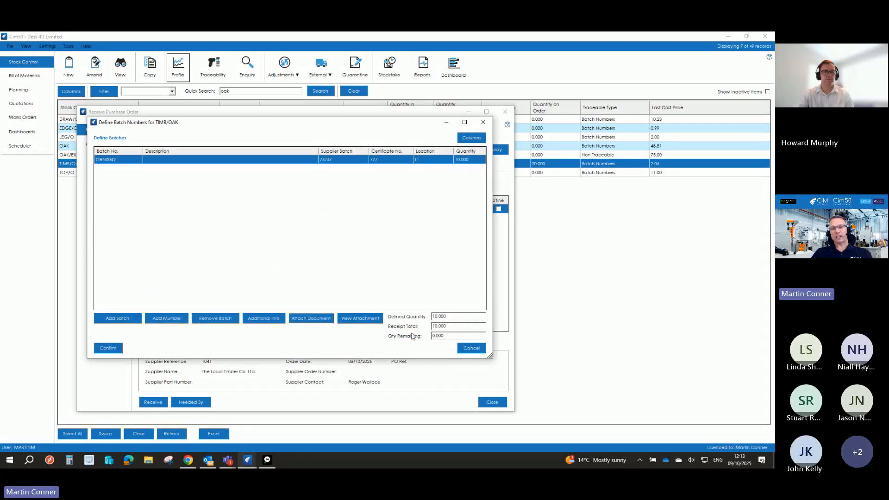
- View the attachment of the TIMB/OAK batch in Photos
{"action": "left_click", "coordinate": [366, 319]}
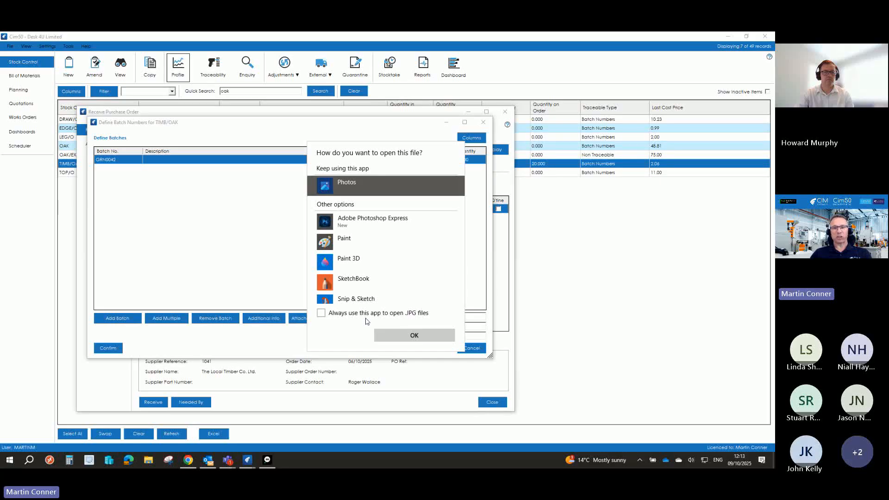
{"action": "left_click", "coordinate": [419, 335]}
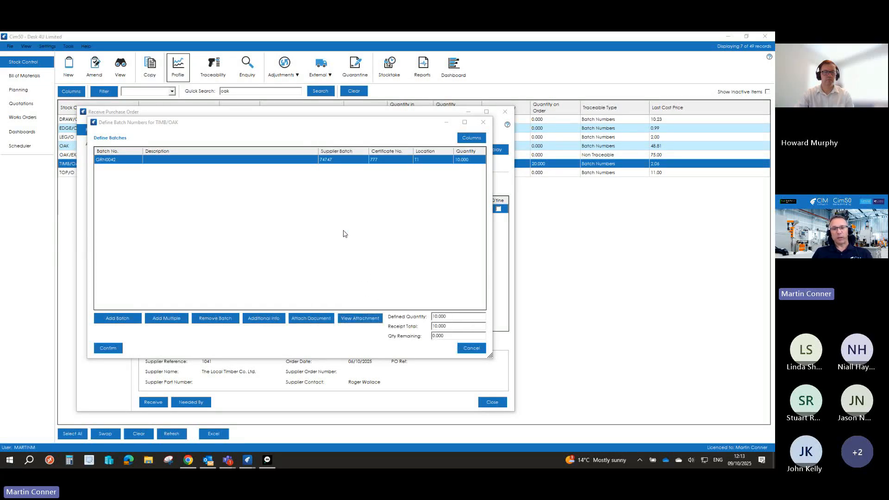
{"action": "left_click", "coordinate": [351, 321]}
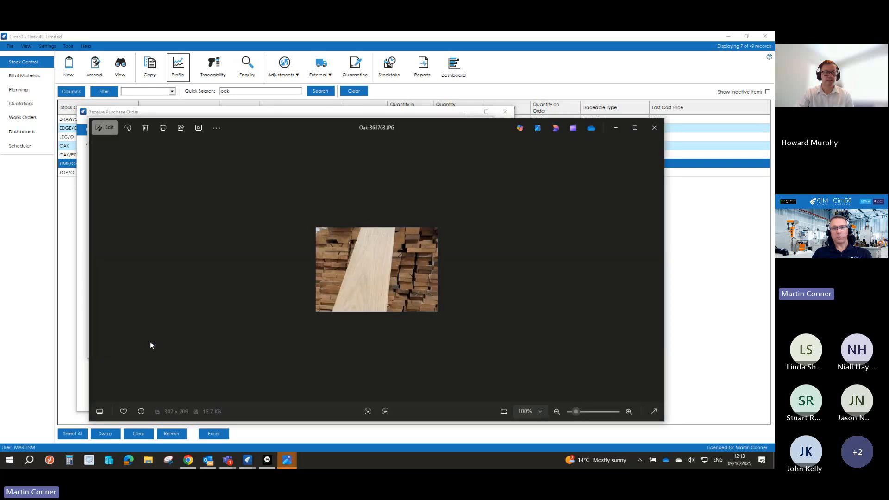
- Close the image view, confirm the TIMB/OAK batch definition, and check which orders the receipt is needed by
{"action": "left_click", "coordinate": [654, 130]}
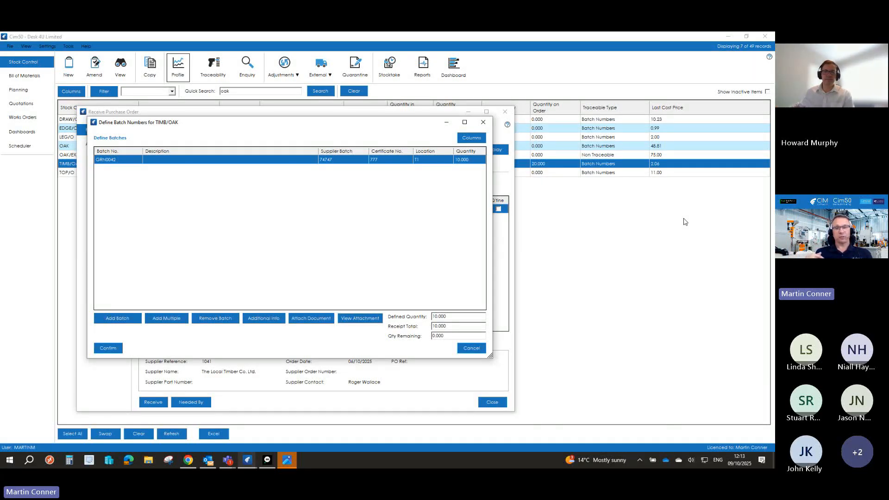
{"action": "left_click", "coordinate": [107, 348]}
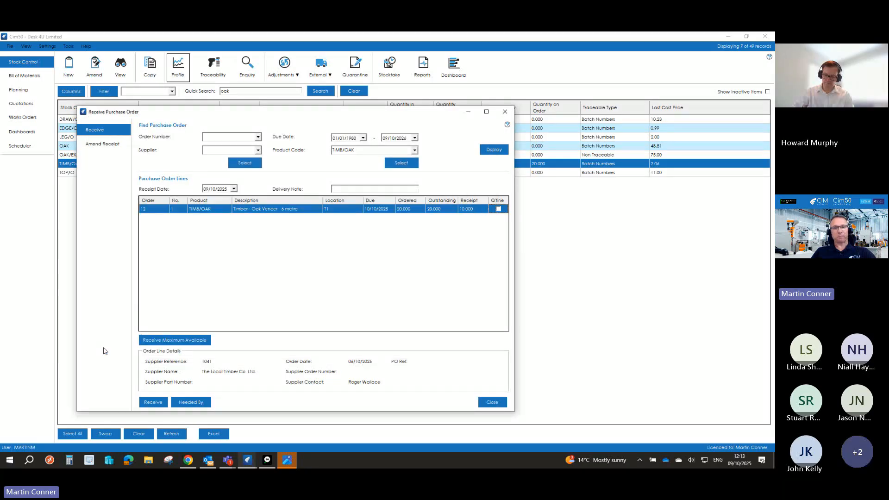
{"action": "left_click", "coordinate": [188, 403]}
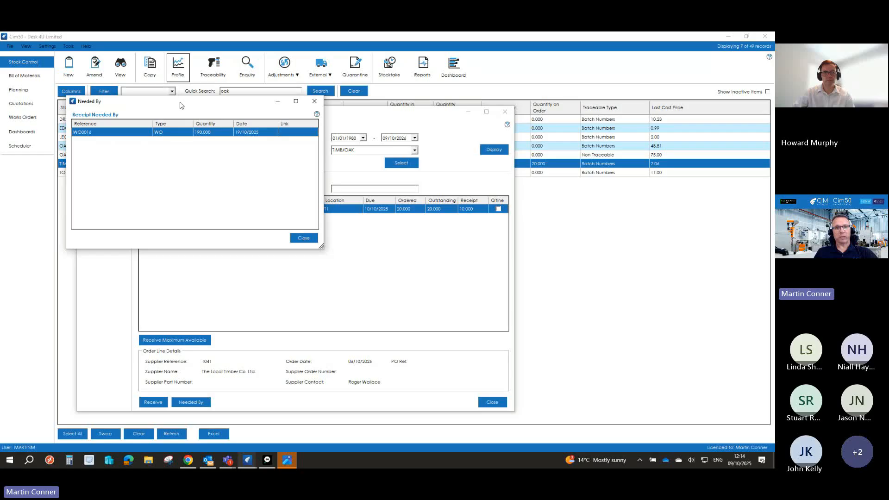
{"action": "left_click", "coordinate": [300, 239]}
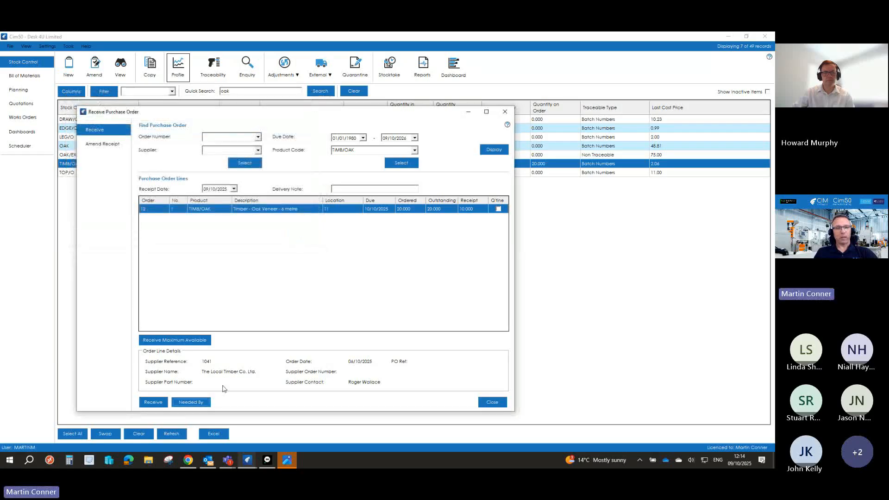
- Receive the TIMB/OAK order line and preview its goods received note with the GRN Note layout
{"action": "left_click", "coordinate": [153, 402]}
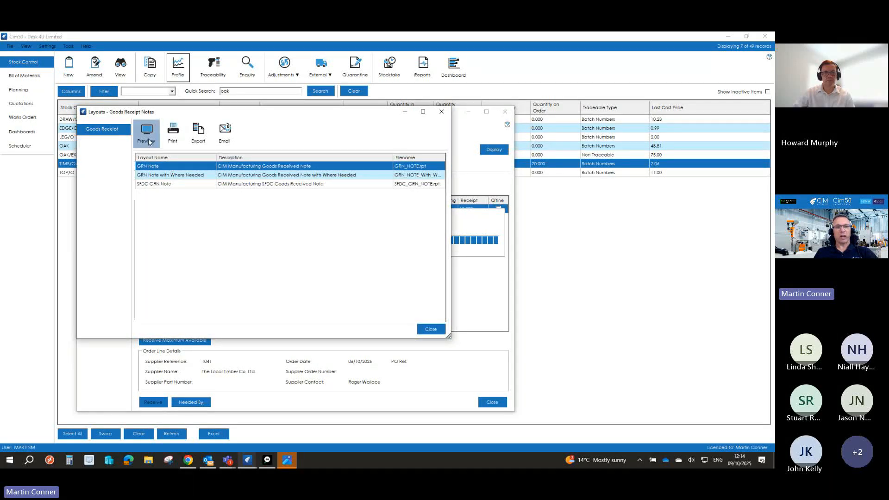
{"action": "left_click", "coordinate": [149, 141]}
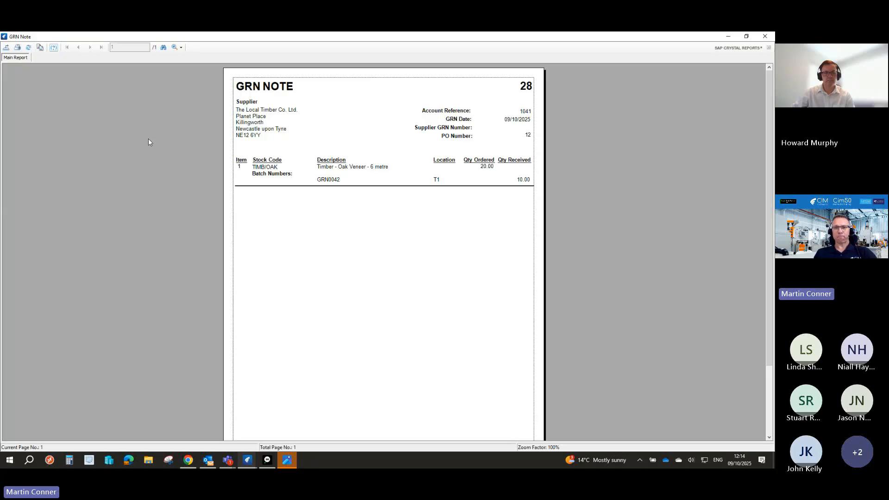
{"action": "scroll", "coordinate": [389, 335], "scroll_direction": "down", "scroll_amount": 3}
{"action": "scroll", "coordinate": [389, 334], "scroll_direction": "up", "scroll_amount": 3}
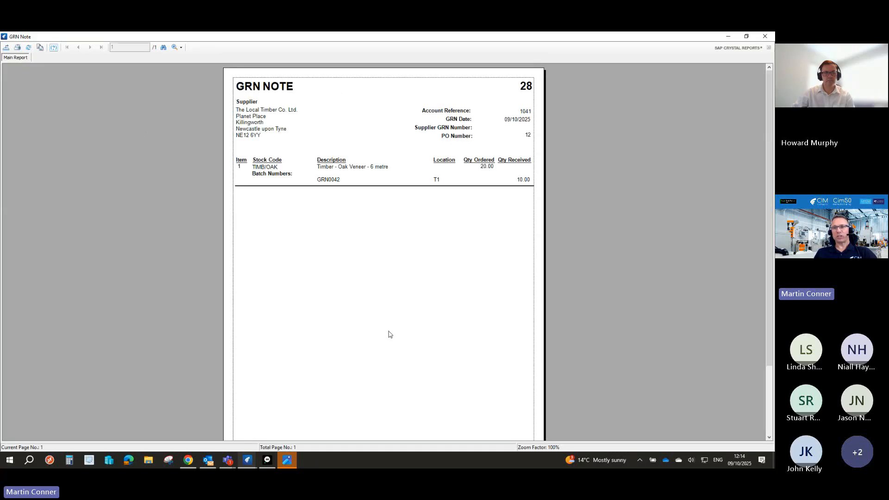
{"action": "left_click", "coordinate": [771, 38]}
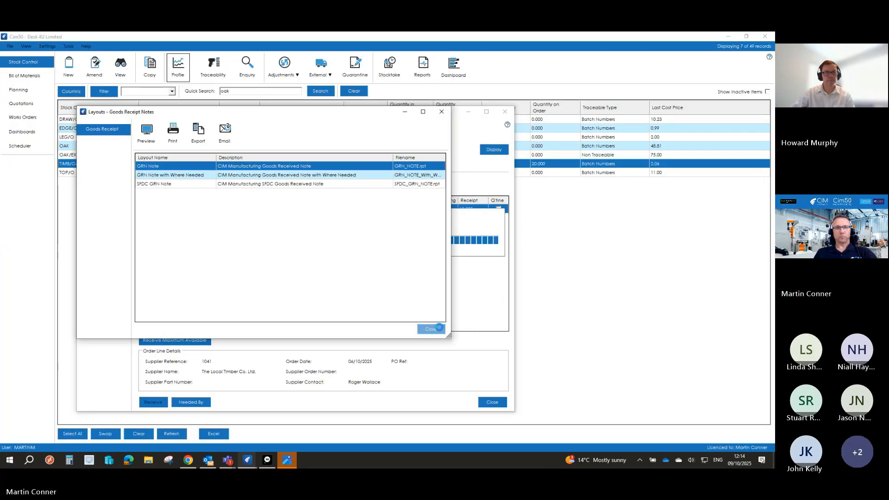
{"action": "left_click", "coordinate": [439, 330]}
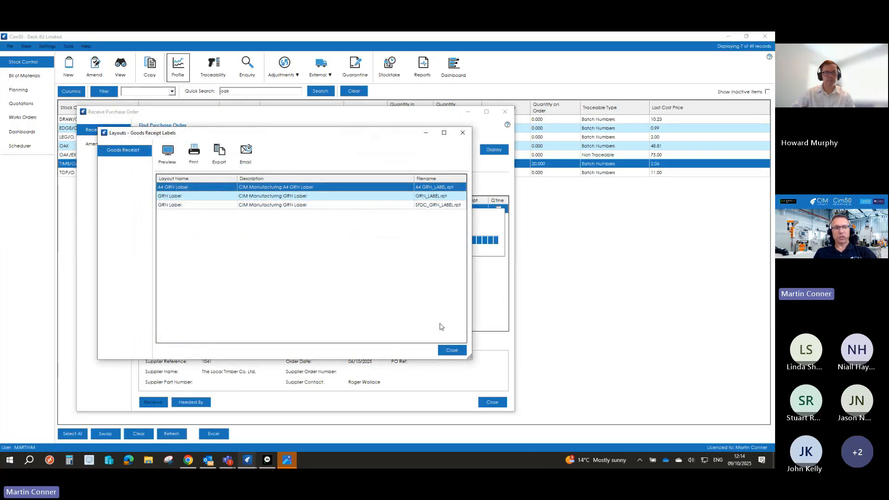
- Preview the goods receipt label using the GRN_LABEL.rpt layout and inspect its batch barcode
{"action": "left_click", "coordinate": [188, 196]}
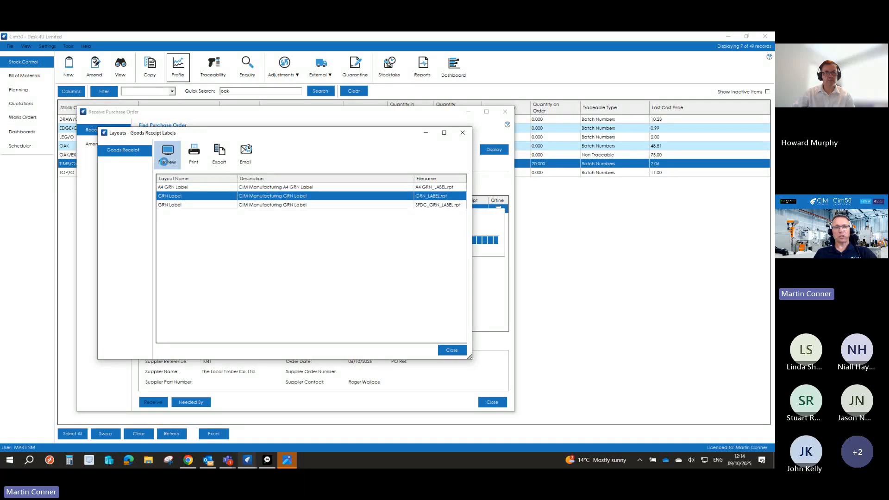
{"action": "left_click", "coordinate": [166, 160]}
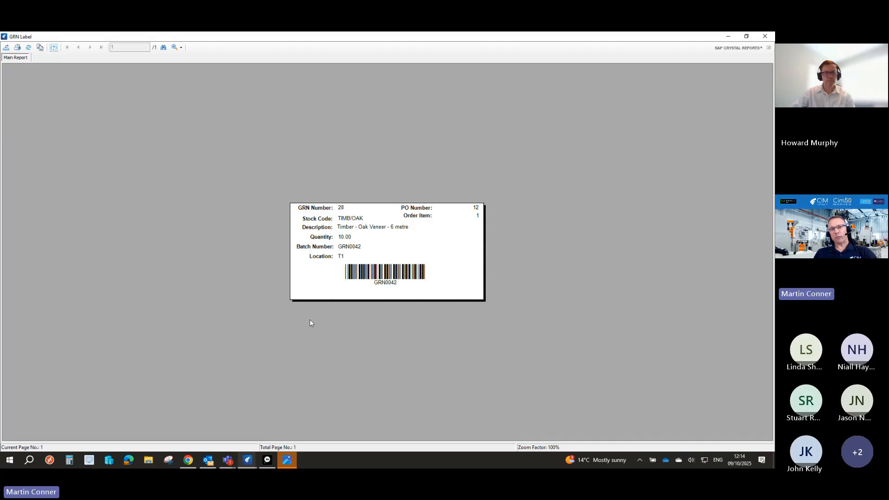
{"action": "left_click", "coordinate": [389, 275]}
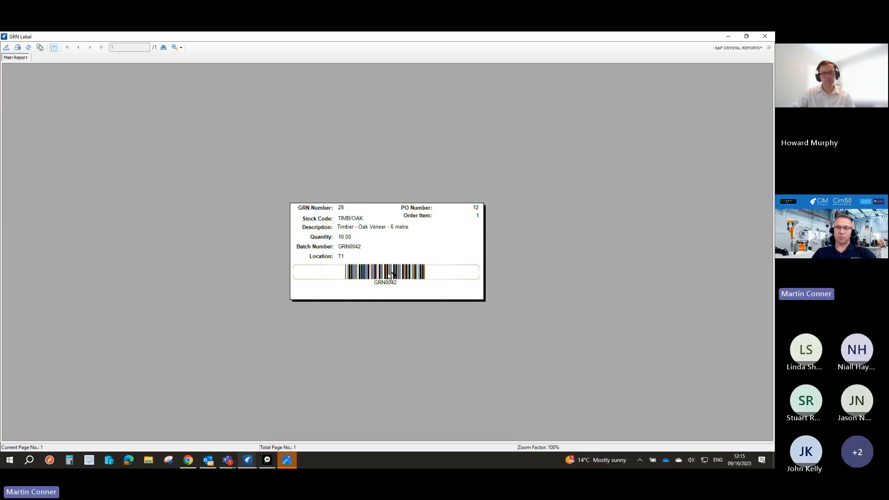
{"action": "left_click", "coordinate": [764, 41]}
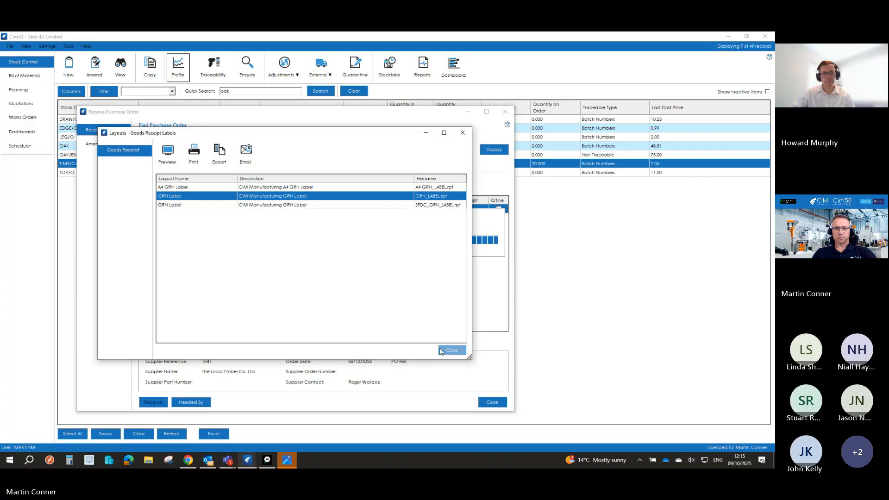
- Leave the label layouts, cancel the stock allocation to works order WO0016, and close the purchase order receipt
{"action": "left_click", "coordinate": [449, 351]}
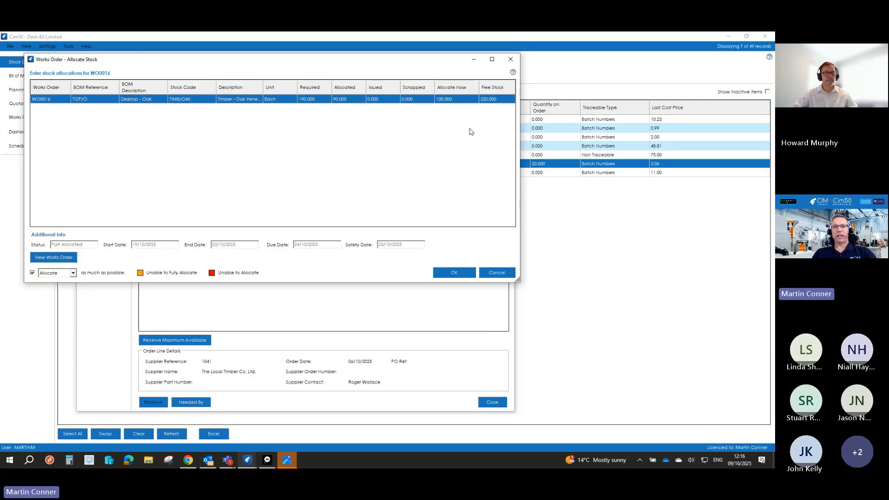
{"action": "left_click", "coordinate": [496, 272]}
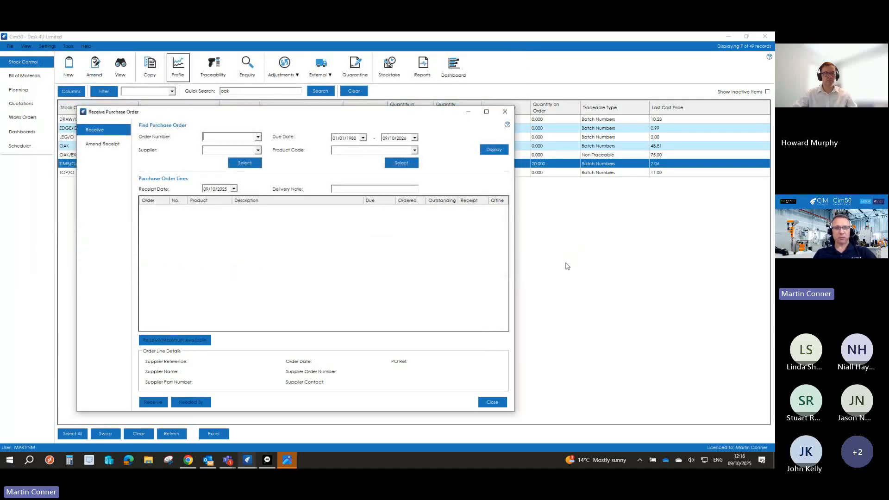
{"action": "left_click", "coordinate": [492, 402]}
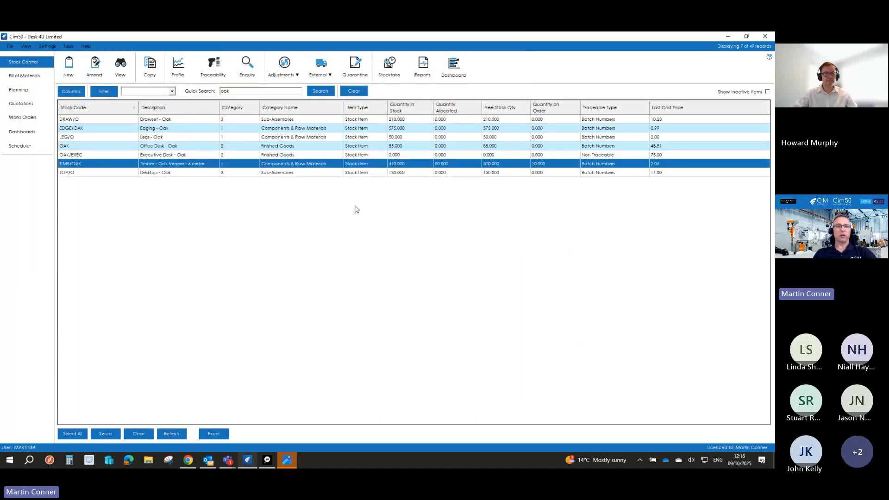
- Open the TIMB/OAK stock record for amendment and review its main details, financials, traceability, suppliers and units of measure
{"action": "left_click", "coordinate": [96, 77]}
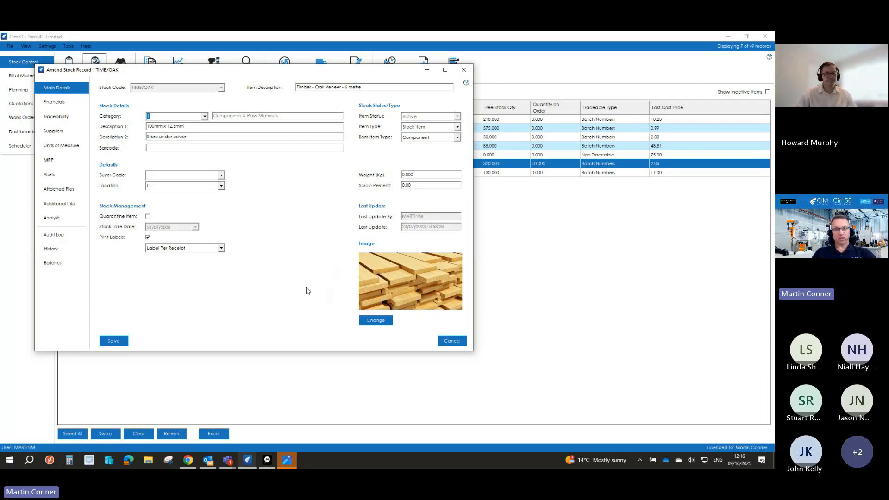
{"action": "left_click_drag", "start_coordinate": [250, 73], "coordinate": [339, 115]}
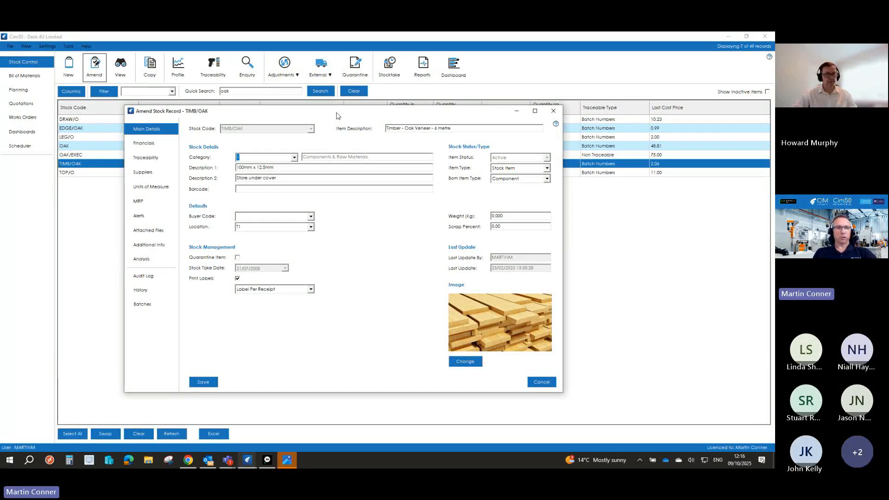
{"action": "left_click", "coordinate": [146, 143]}
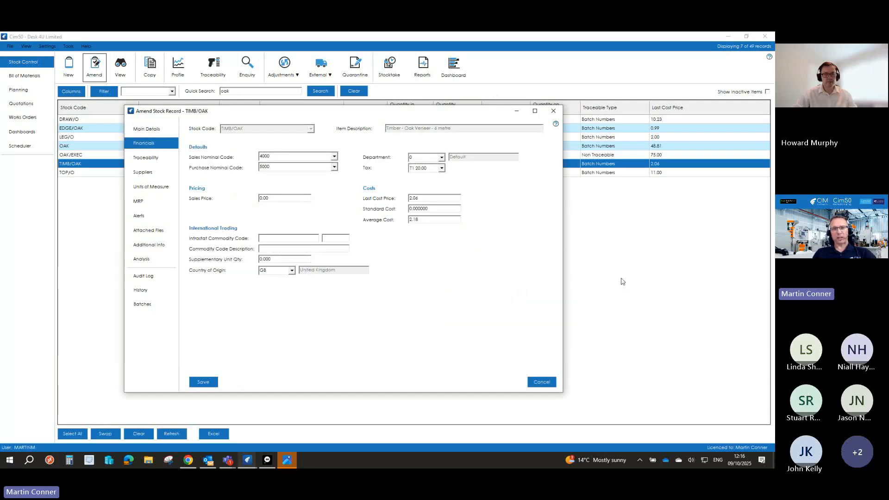
{"action": "left_click", "coordinate": [144, 159]}
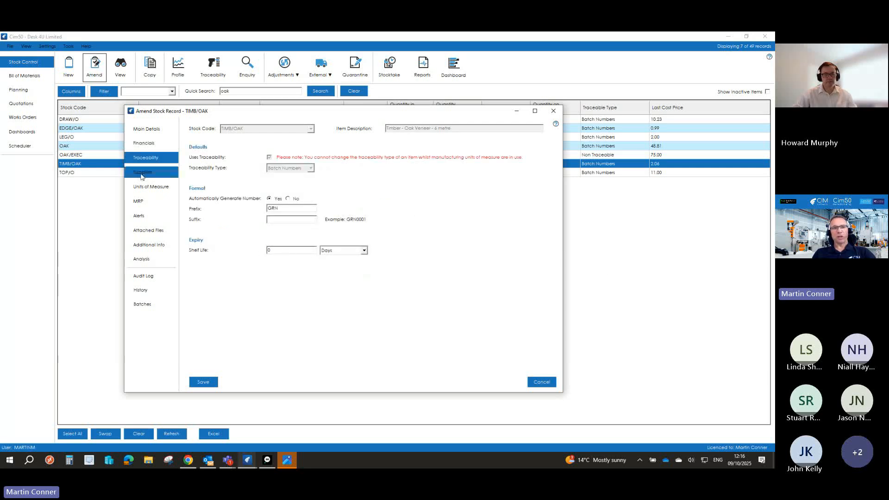
{"action": "left_click", "coordinate": [143, 172]}
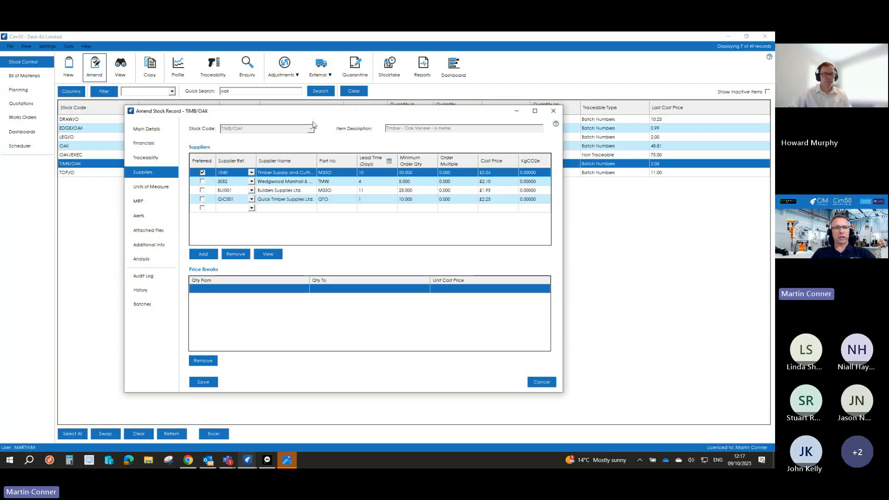
{"action": "left_click", "coordinate": [144, 186]}
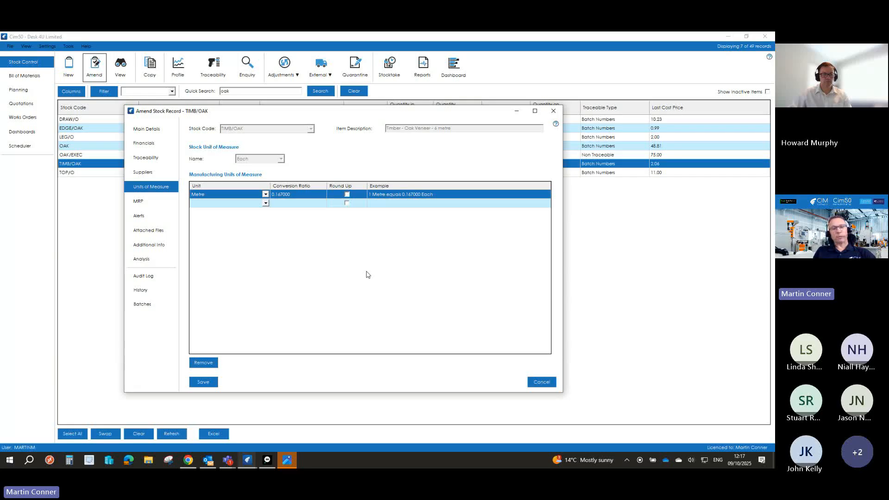
- Review the MRP settings, alerts, attached files, additional info and audit log of the TIMB/OAK stock record
{"action": "left_click", "coordinate": [161, 202]}
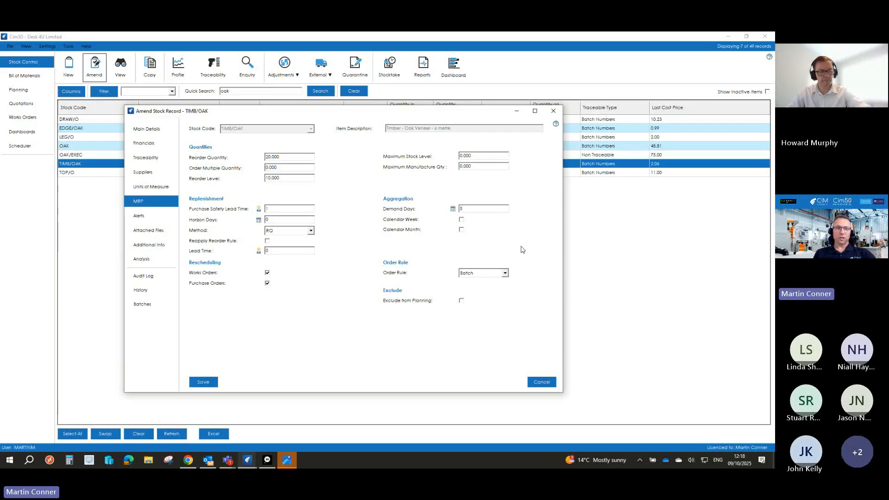
{"action": "left_click", "coordinate": [155, 213]}
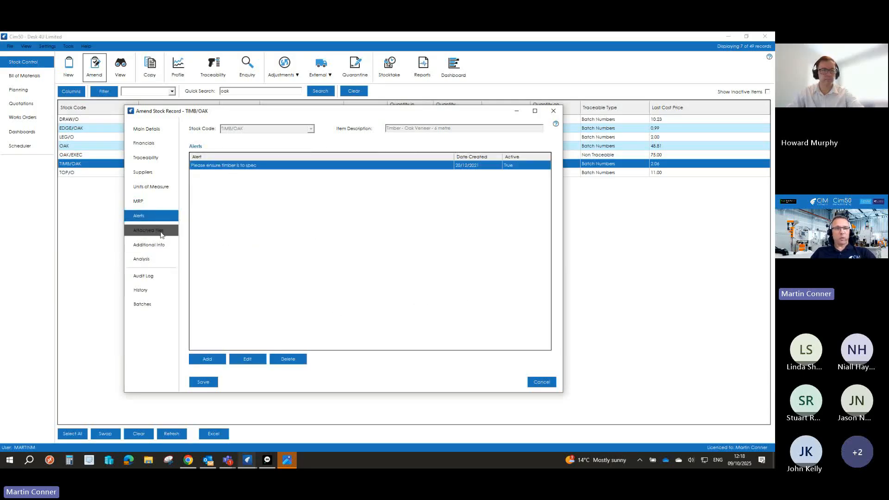
{"action": "left_click", "coordinate": [161, 232]}
{"action": "left_click", "coordinate": [153, 244]}
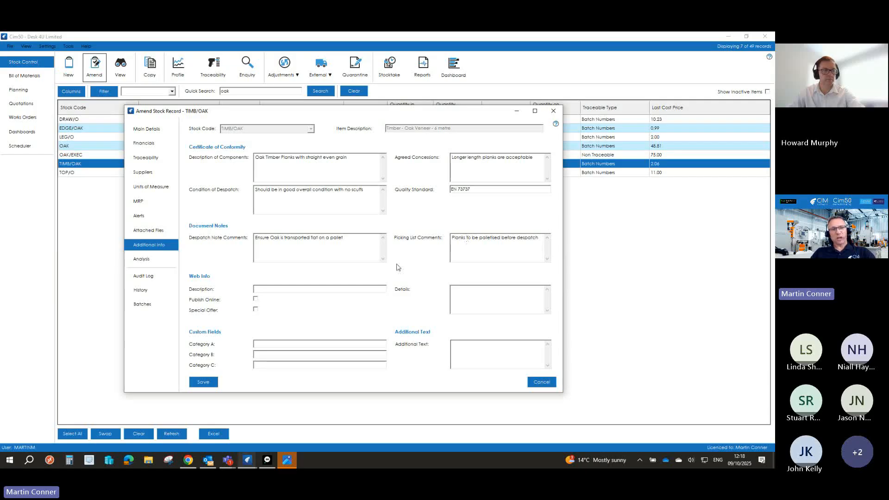
{"action": "left_click", "coordinate": [142, 277]}
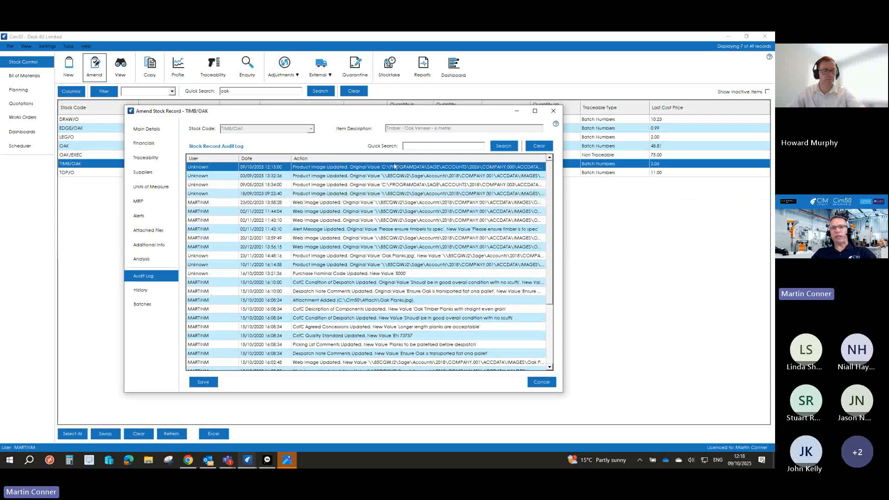
- Set the barcode of the TIMB/OAK stock record to 87944837 and save the record
{"action": "left_click", "coordinate": [146, 129]}
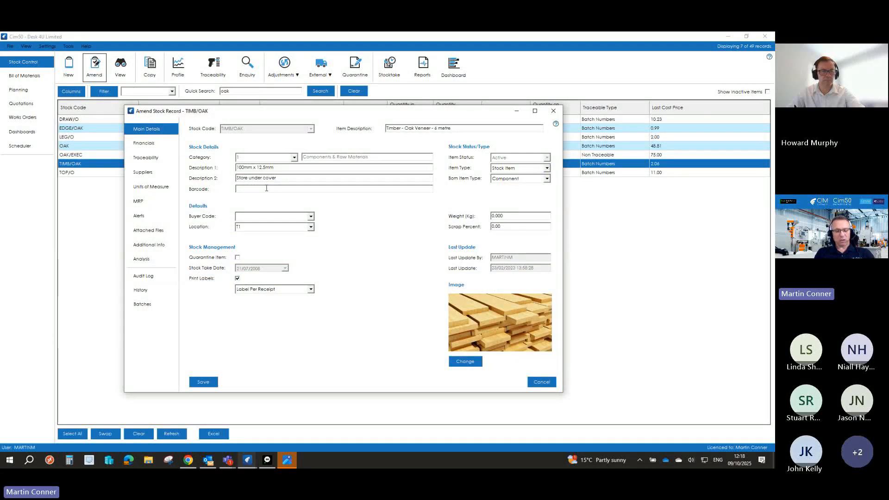
{"action": "type", "text": "87944837"}
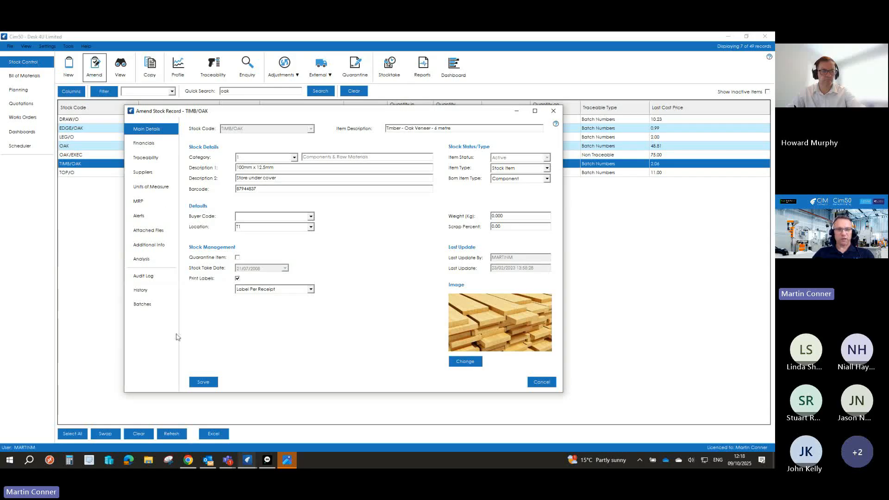
{"action": "left_click", "coordinate": [203, 382]}
- Reopen the TIMB/OAK stock record, check its audit log, history and batches, and close it without further changes
{"action": "left_click", "coordinate": [92, 70]}
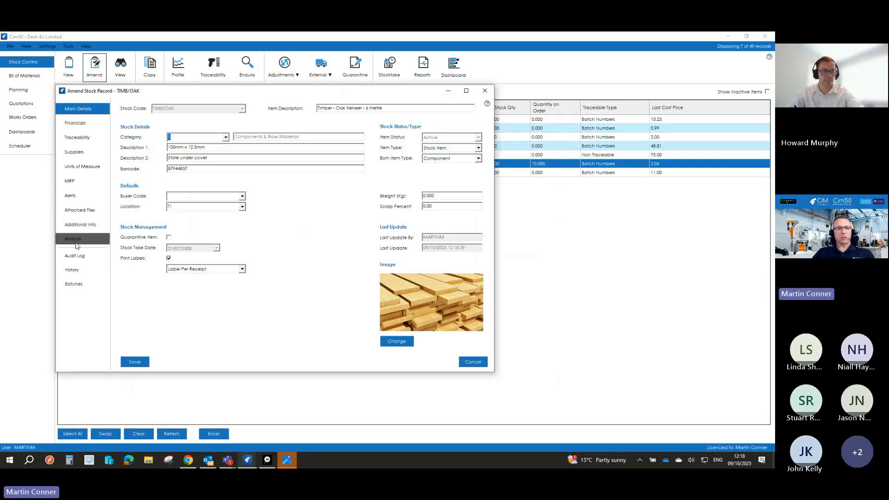
{"action": "left_click", "coordinate": [76, 255]}
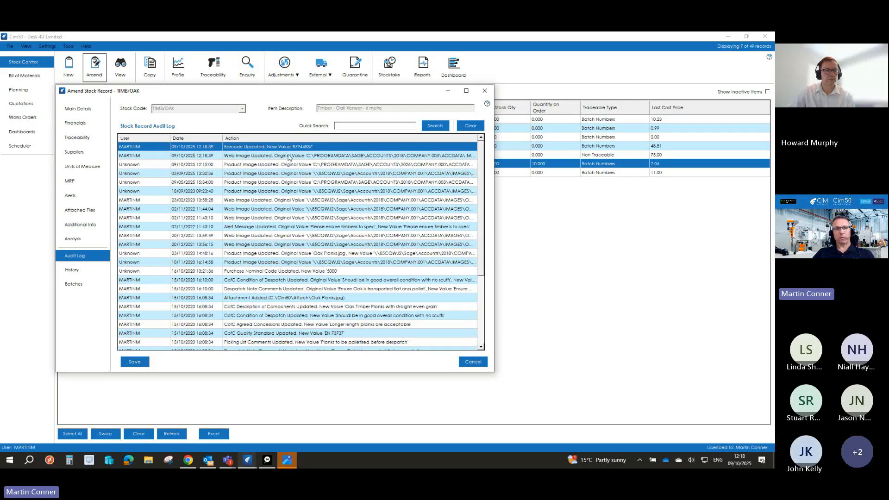
{"action": "left_click", "coordinate": [66, 274]}
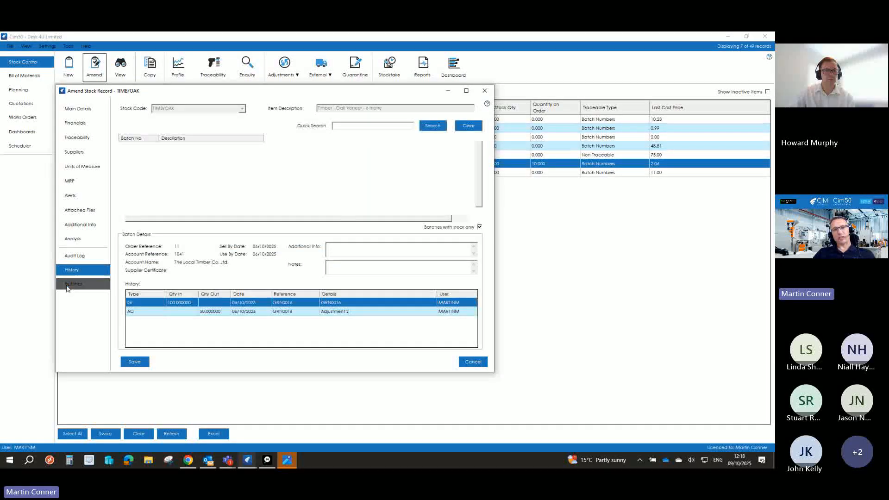
{"action": "left_click", "coordinate": [68, 287]}
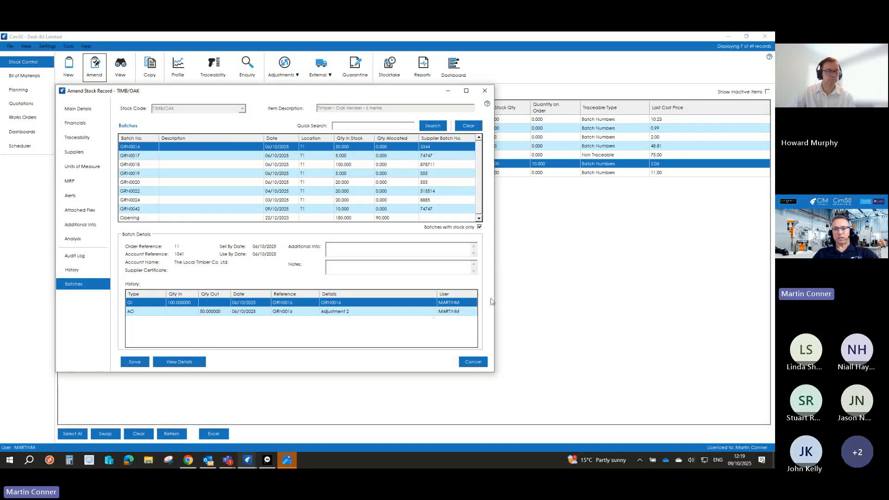
{"action": "left_click", "coordinate": [473, 363]}
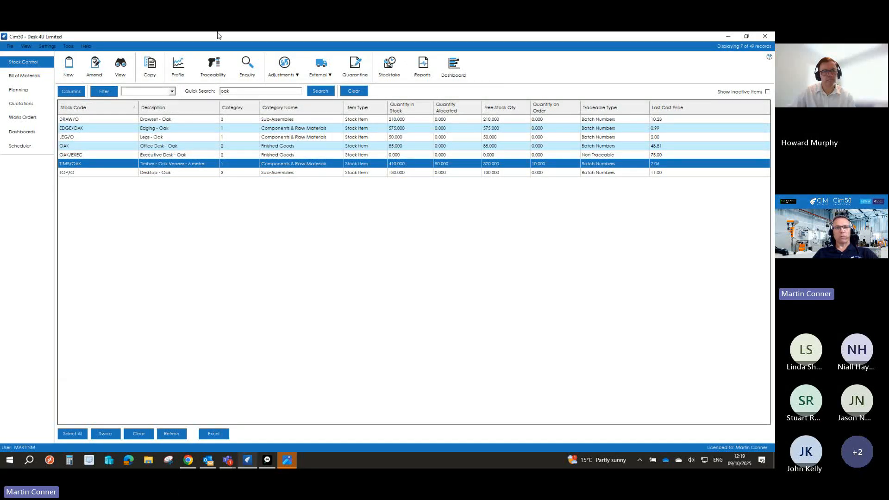
- Open the stock traceability enquiry and filter the batches by supplier batch 3344
{"action": "left_click", "coordinate": [217, 74]}
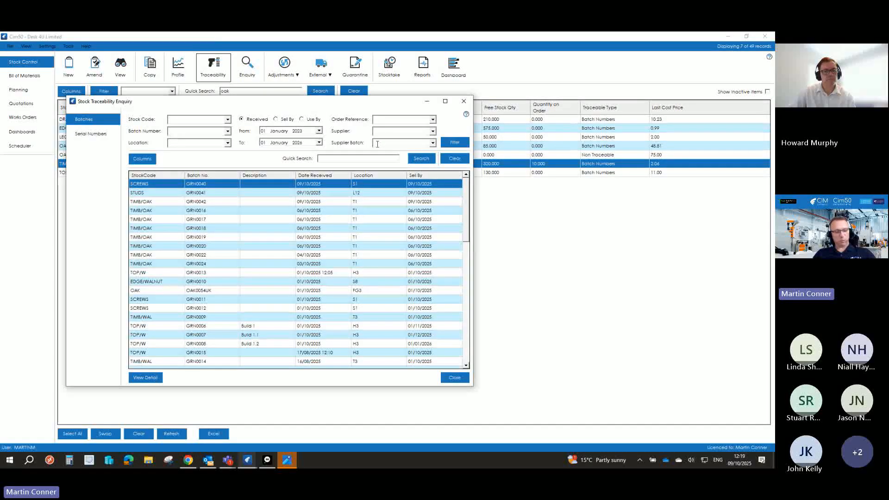
{"action": "left_click", "coordinate": [432, 143]}
{"action": "left_click", "coordinate": [421, 152]}
{"action": "left_click", "coordinate": [454, 142]}
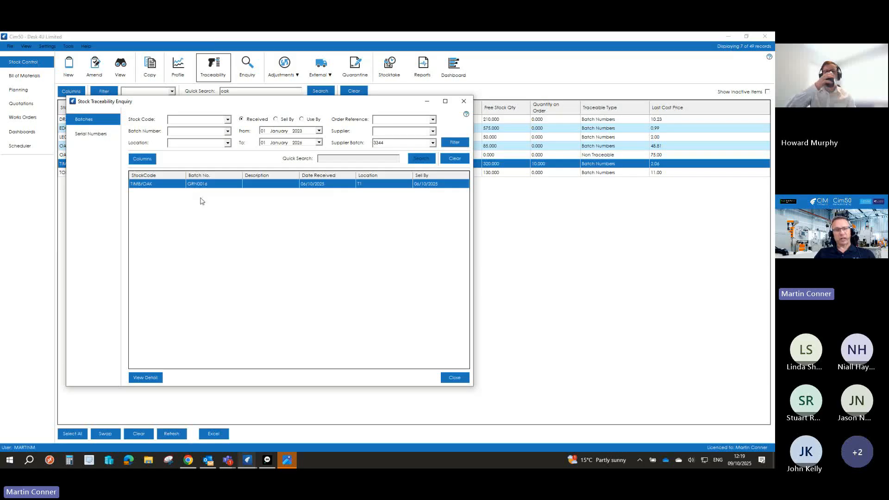
- View the details and transaction history of the TIMB/OAK batch GRN0016, and close the traceability enquiry
{"action": "left_click", "coordinate": [145, 377]}
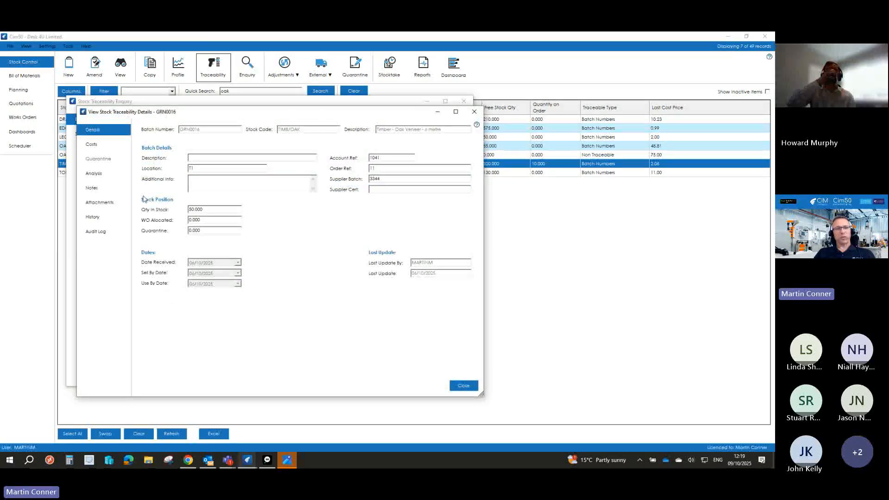
{"action": "left_click", "coordinate": [95, 218]}
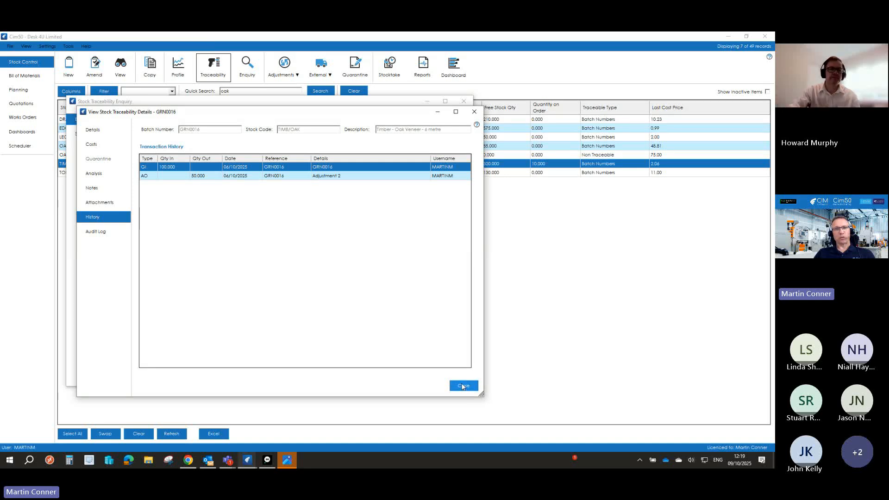
{"action": "left_click", "coordinate": [462, 387]}
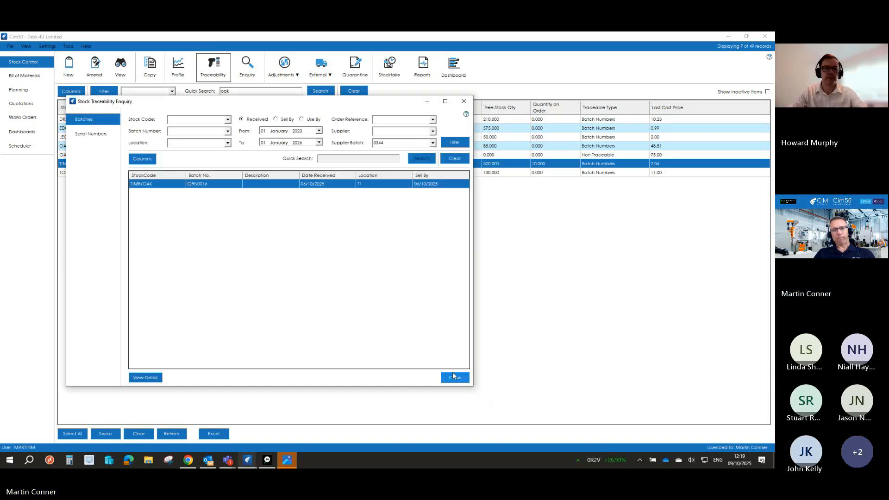
{"action": "left_click", "coordinate": [450, 377]}
{"action": "left_click", "coordinate": [285, 69]}
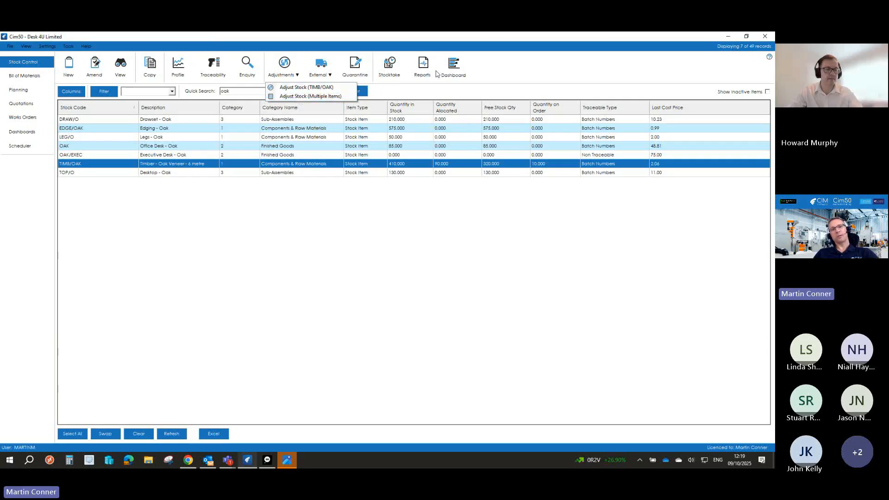
{"action": "left_click", "coordinate": [326, 75]}
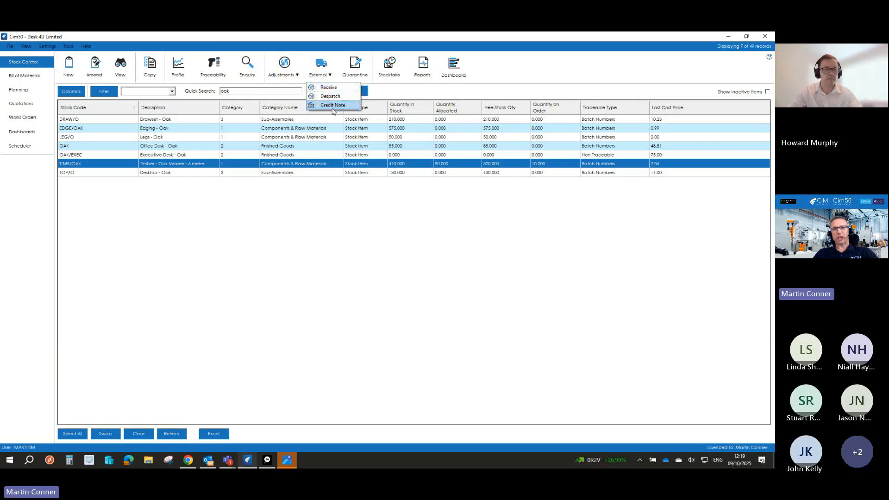
{"action": "left_click", "coordinate": [335, 83]}
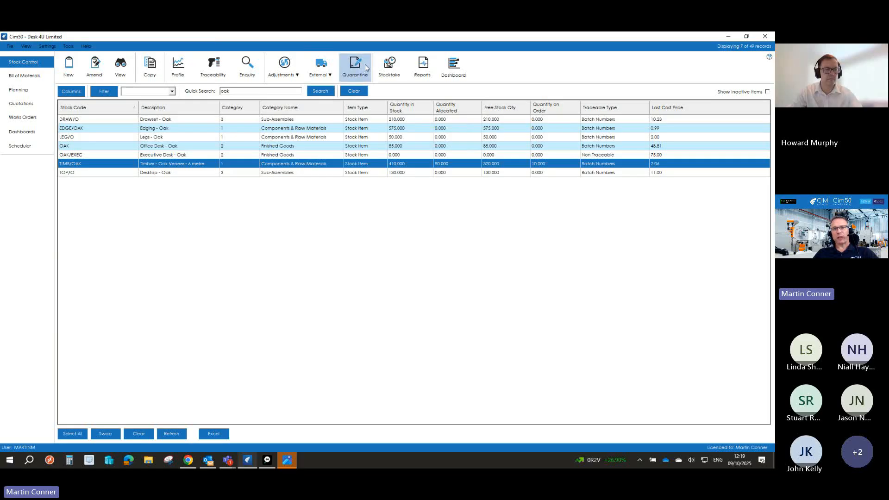
- Review the quarantine inspection details of the LEG desk leg assembly batch, and close the stock inspection without saving
{"action": "left_click", "coordinate": [365, 68]}
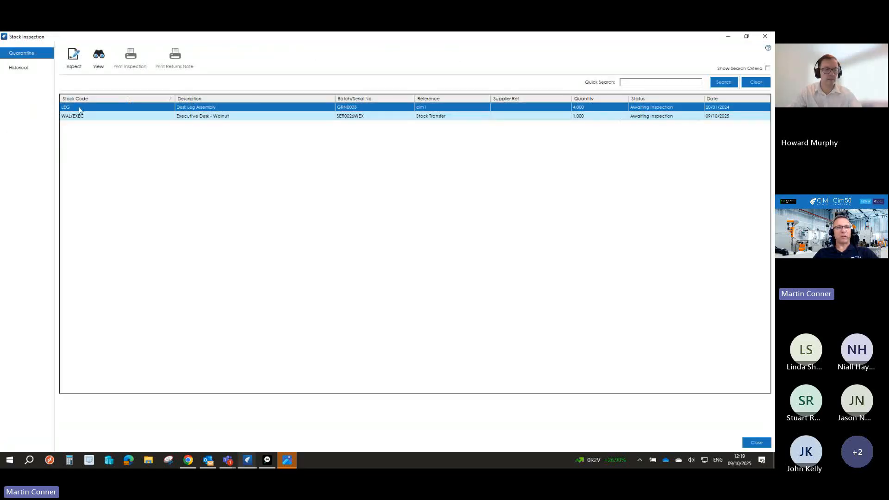
{"action": "left_click", "coordinate": [73, 57]}
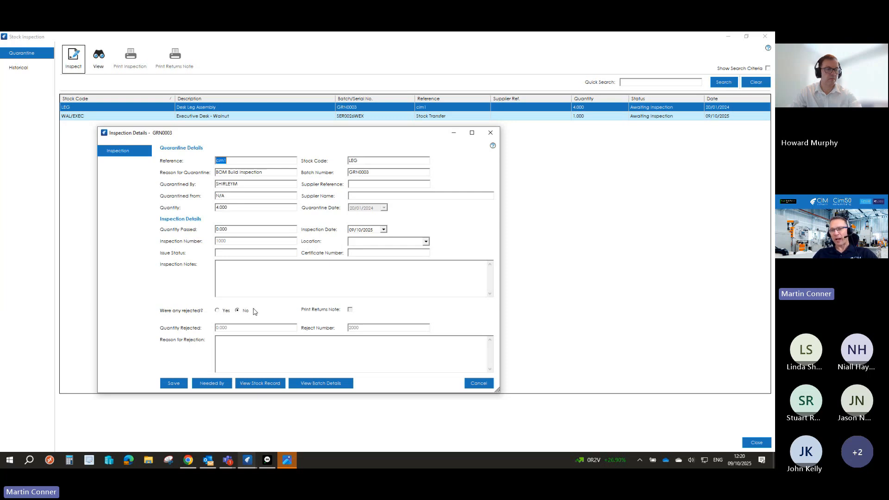
{"action": "left_click", "coordinate": [478, 387]}
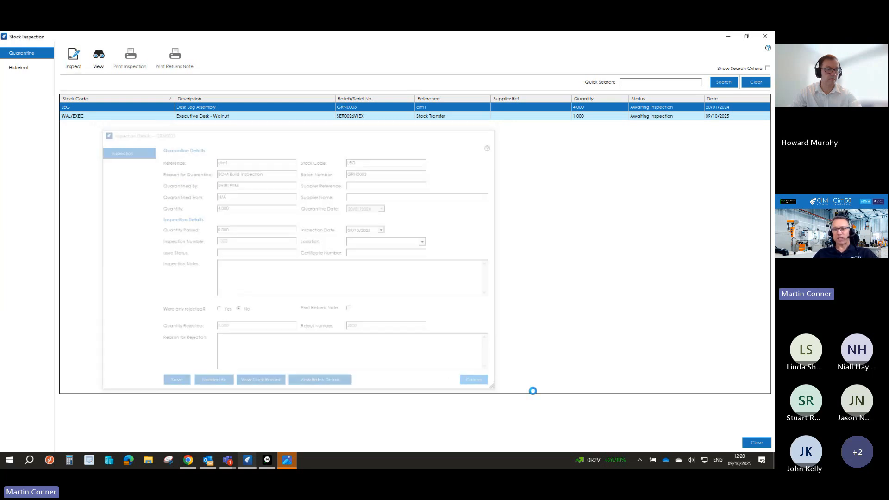
{"action": "left_click", "coordinate": [765, 443]}
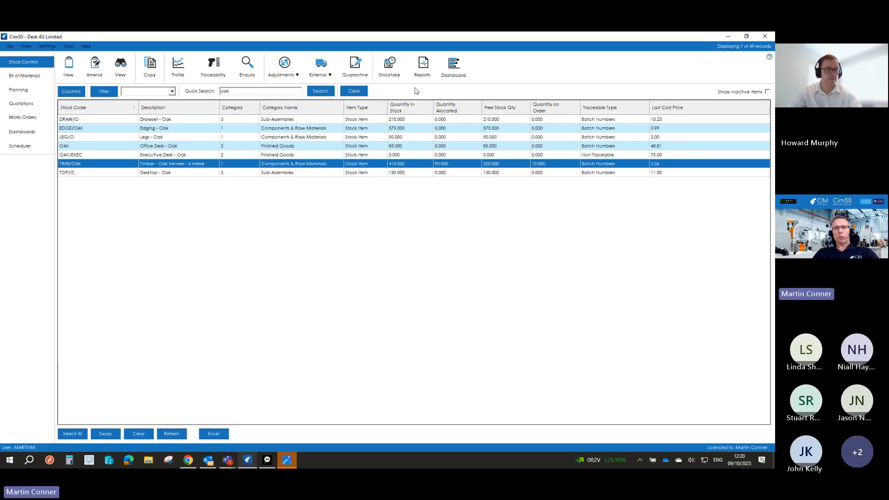
- Create and save a new full-count stocktake covering all stock items
{"action": "left_click", "coordinate": [389, 65]}
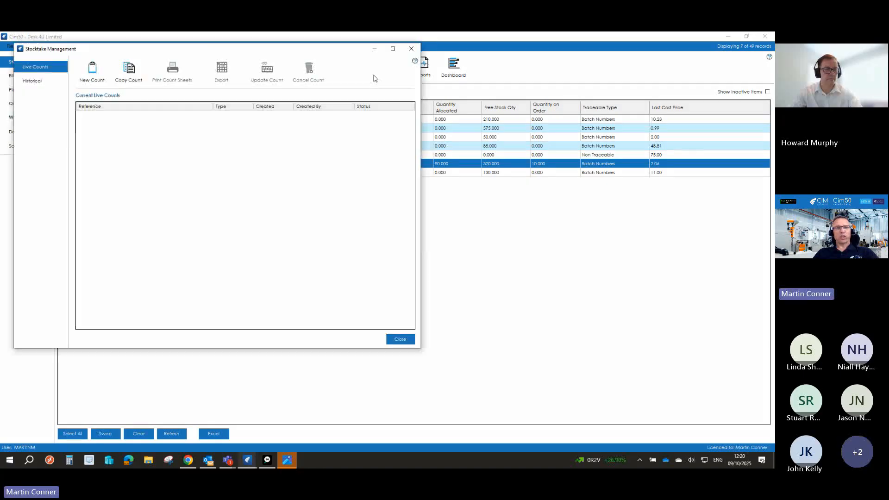
{"action": "left_click", "coordinate": [89, 77]}
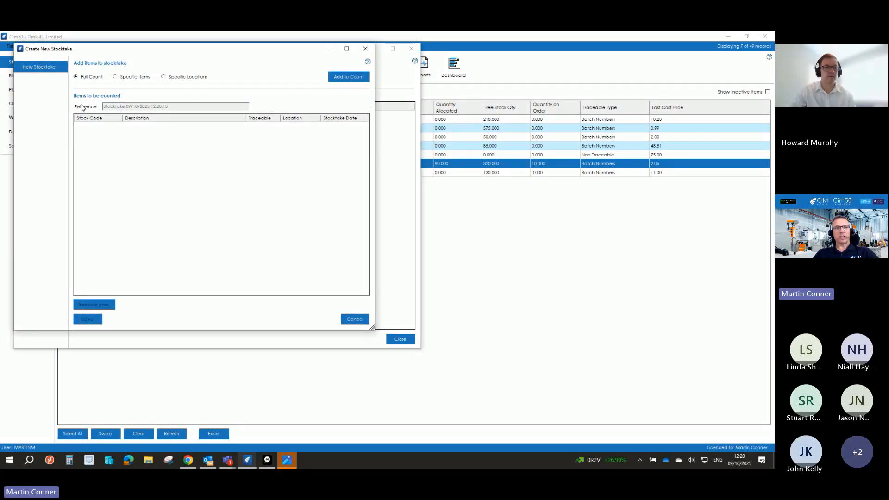
{"action": "left_click", "coordinate": [351, 76]}
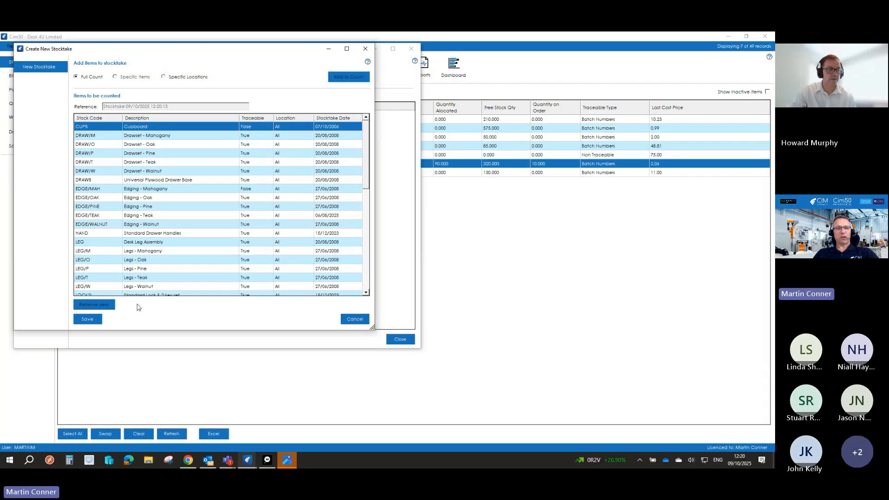
{"action": "left_click", "coordinate": [87, 319]}
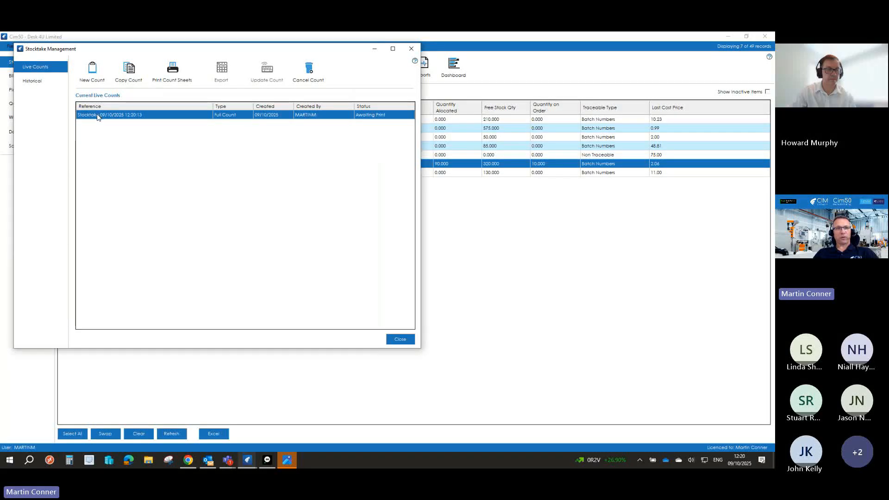
- Preview the Stocktake Count Sheet for the new live count, and close the preview and layouts
{"action": "left_click", "coordinate": [173, 71]}
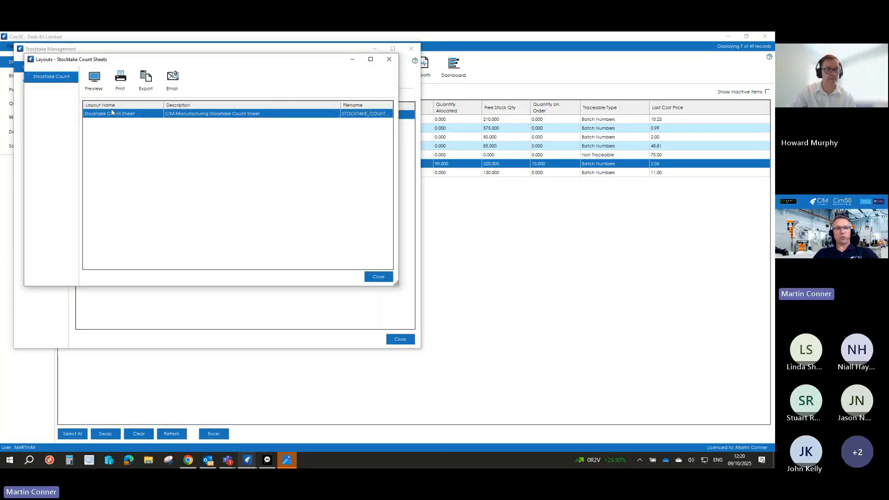
{"action": "left_click", "coordinate": [94, 79]}
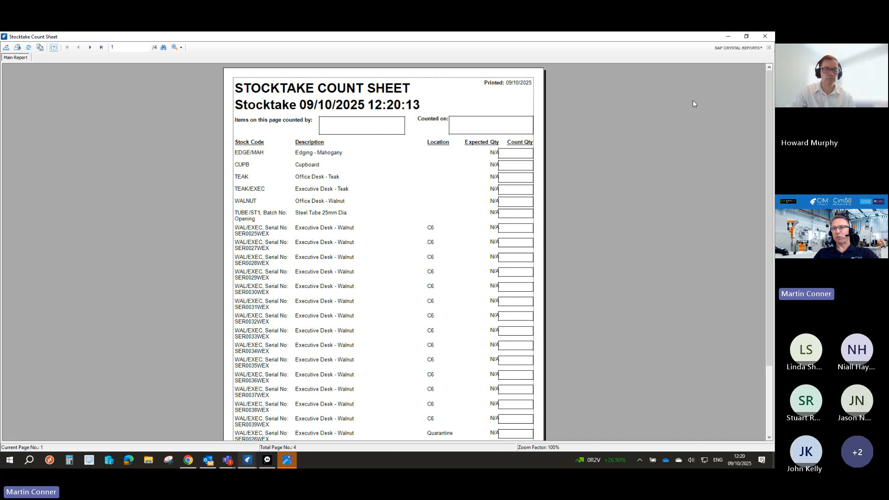
{"action": "left_click", "coordinate": [765, 36]}
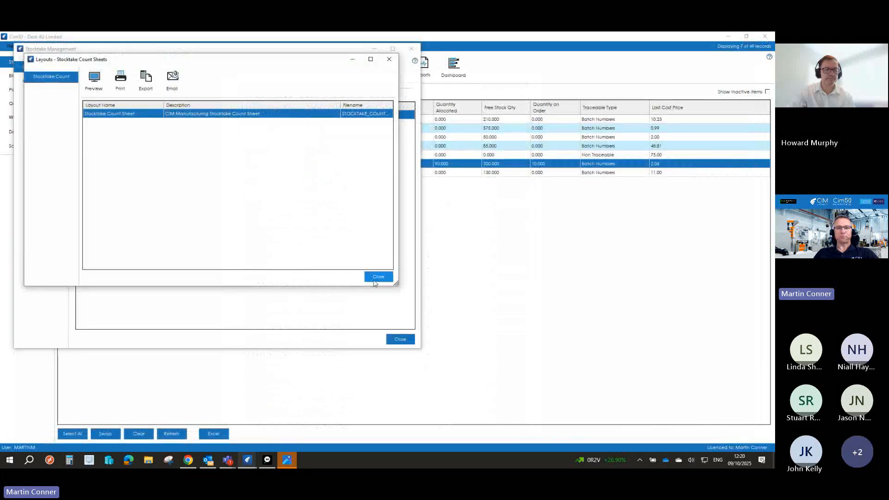
{"action": "left_click", "coordinate": [374, 280]}
- Export the live count to Excel, examine the Count Qty column, and close the workbook and stocktake management
{"action": "left_click", "coordinate": [222, 76]}
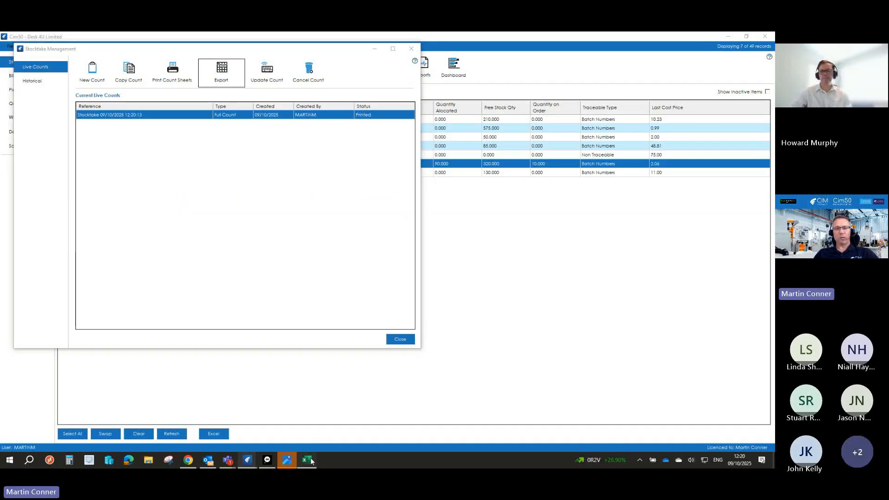
{"action": "left_click", "coordinate": [264, 149]}
{"action": "left_click", "coordinate": [258, 173]}
{"action": "left_click_drag", "start_coordinate": [257, 189], "coordinate": [258, 197]}
{"action": "left_click", "coordinate": [262, 221]}
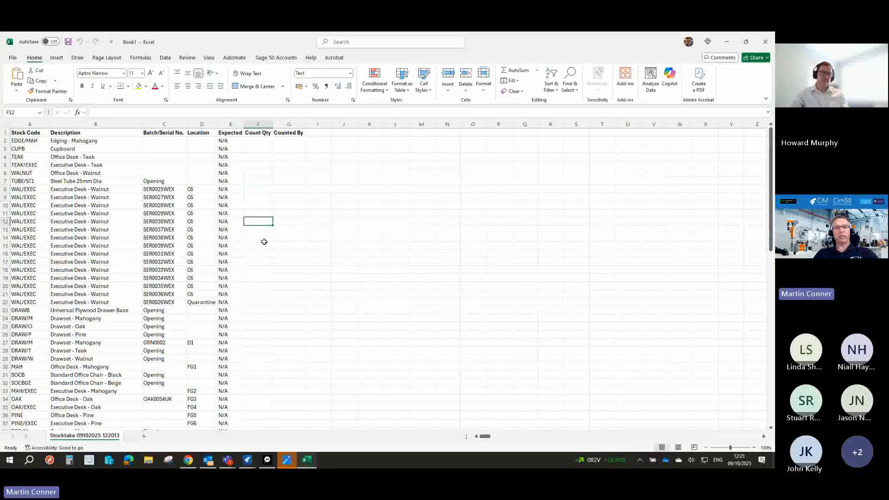
{"action": "left_click", "coordinate": [765, 42]}
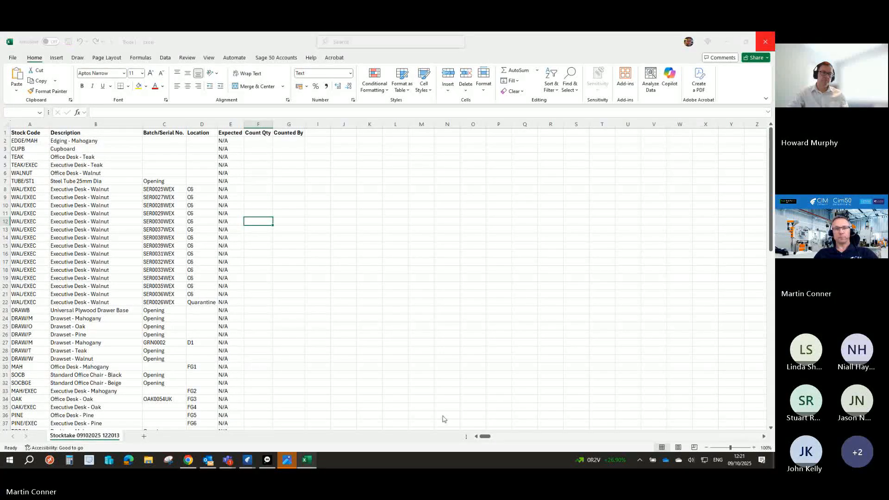
{"action": "left_click", "coordinate": [420, 339]}
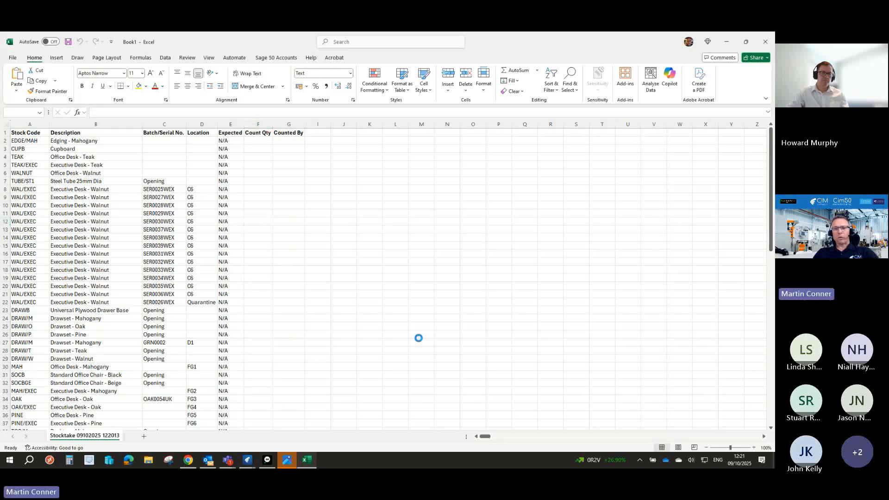
{"action": "left_click", "coordinate": [398, 339]}
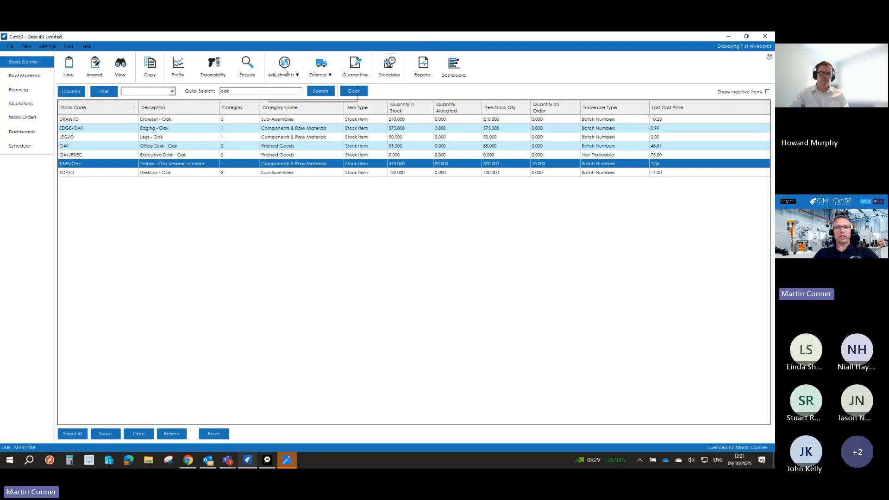
- Try to adjust the stock of TIMB/OAK while its stocktake is in progress
{"action": "left_click", "coordinate": [285, 68]}
{"action": "left_click", "coordinate": [291, 85]}
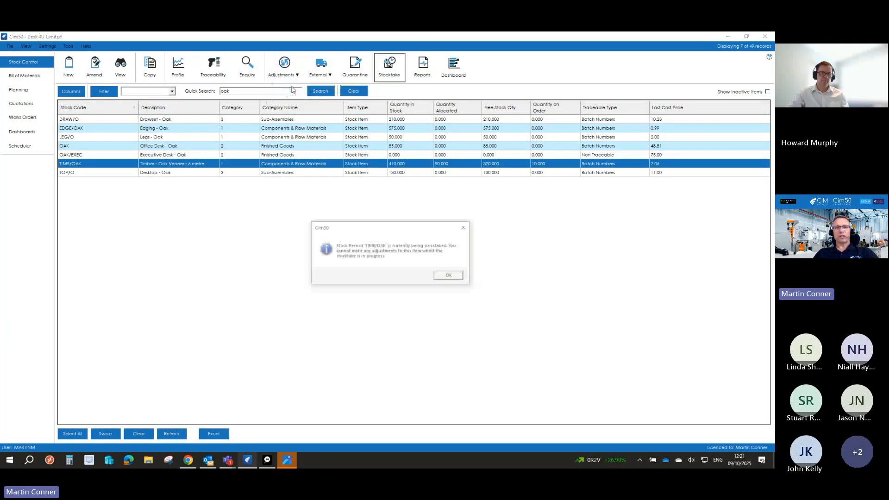
{"action": "left_click", "coordinate": [448, 277]}
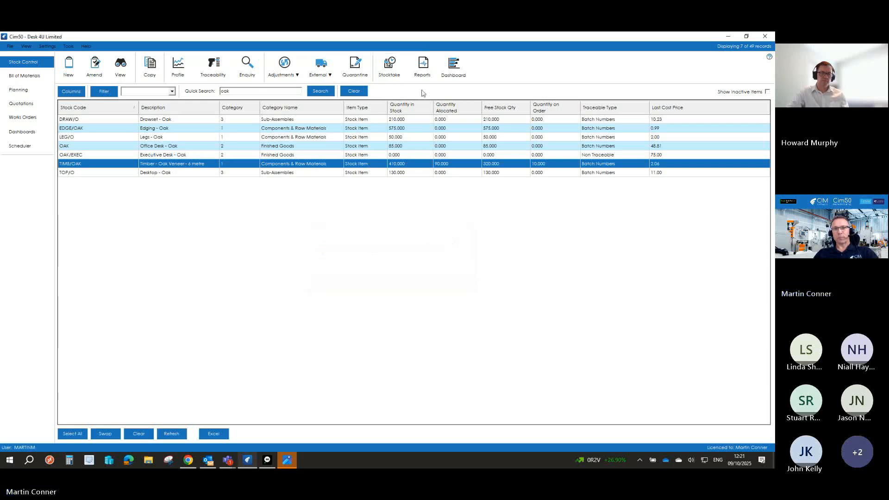
- Open the live stocktake's count figures for updating and enter the counter's initials as Items Counted By
{"action": "left_click", "coordinate": [389, 67]}
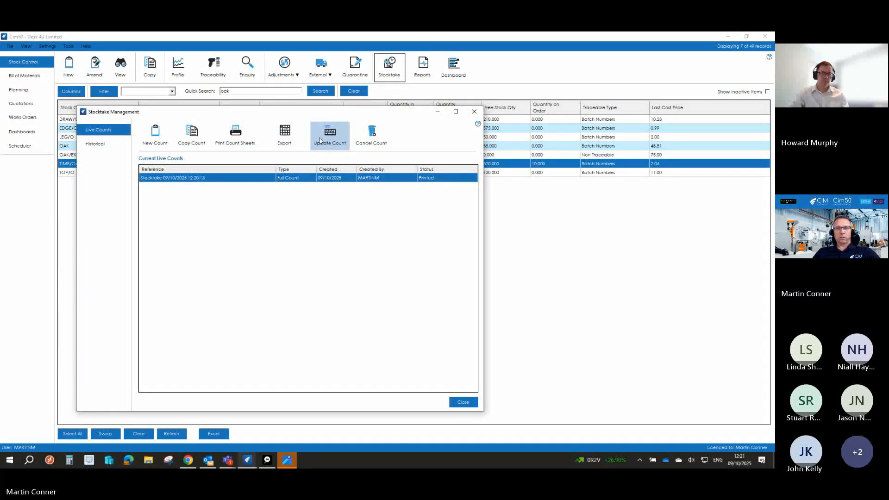
{"action": "left_click", "coordinate": [320, 139]}
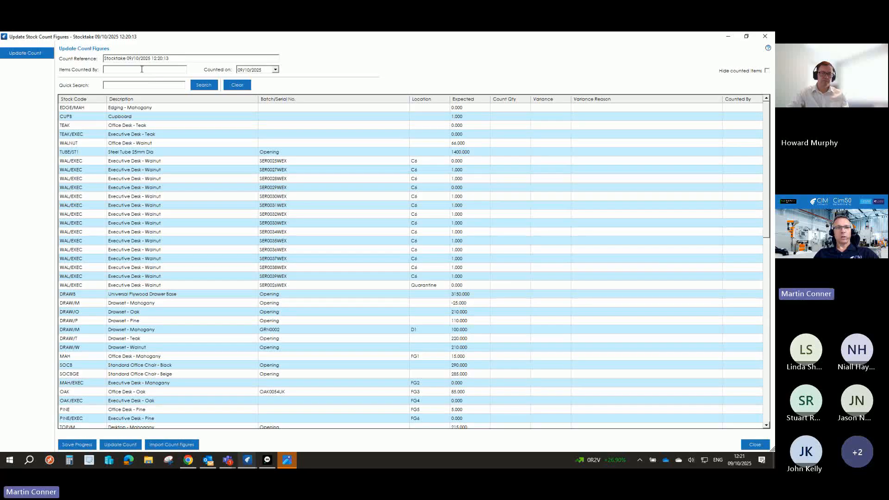
{"action": "type", "text": "c"}
{"action": "key", "text": "Tab"}
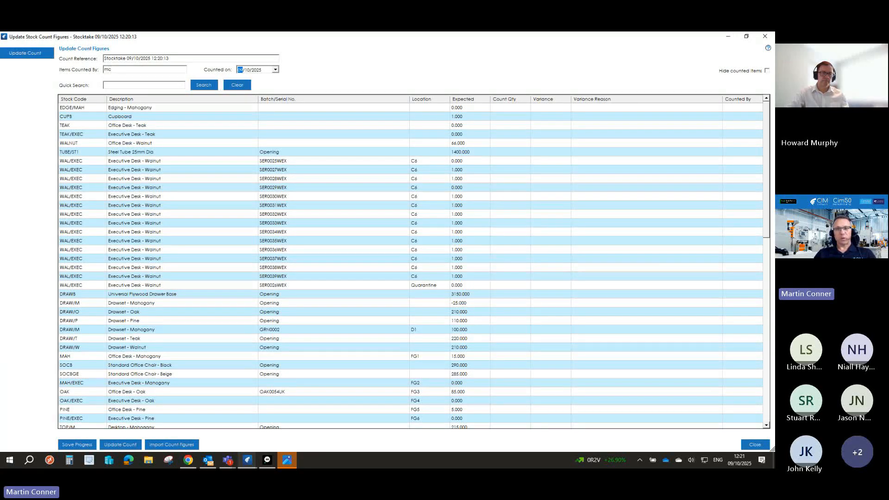
- Set the count quantity of TUBE/ST1 to 1399 and enter the variance reason "lost one"
{"action": "left_click", "coordinate": [516, 153]}
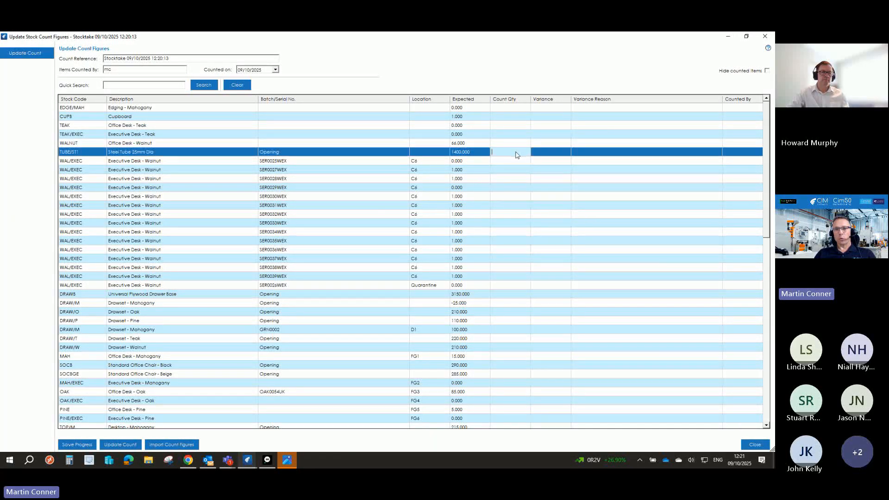
{"action": "type", "text": "139"}
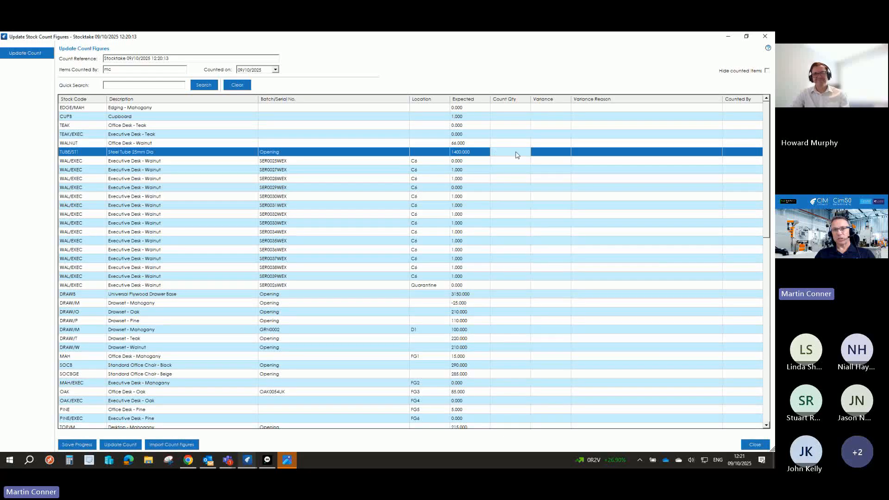
{"action": "key", "text": "Tab"}
{"action": "left_click", "coordinate": [517, 153]}
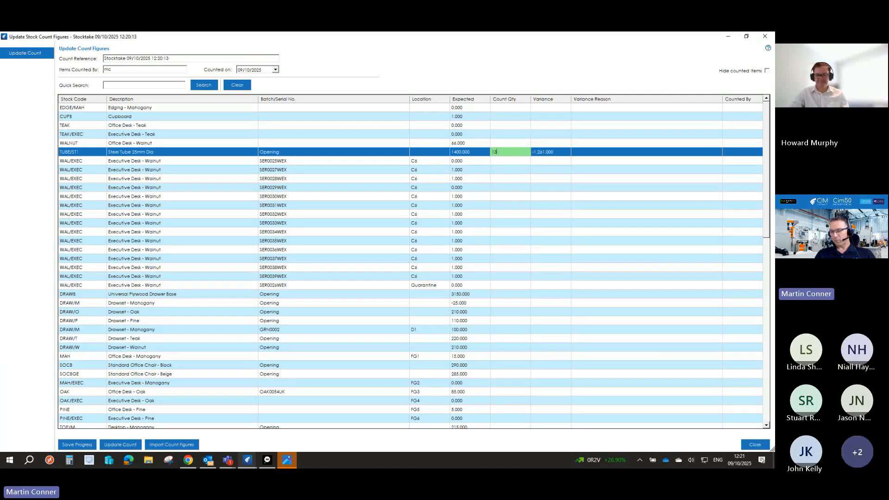
{"action": "type", "text": "99"}
{"action": "key", "text": "Tab"}
{"action": "key", "text": "Tab"}
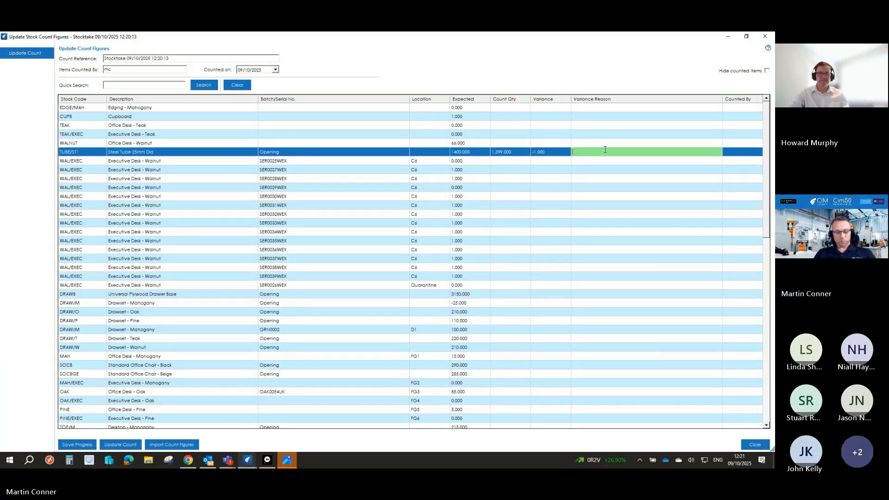
{"action": "type", "text": "lost on"}
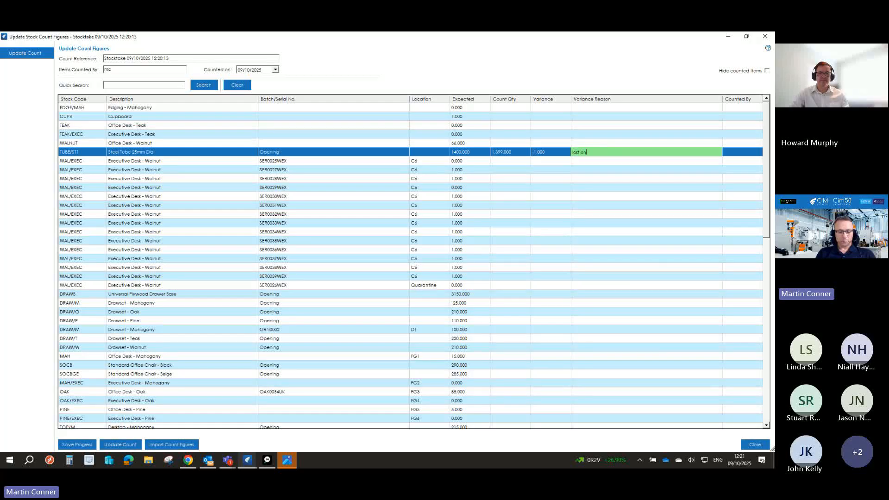
{"action": "type", "text": "e"}
{"action": "left_click", "coordinate": [663, 171]}
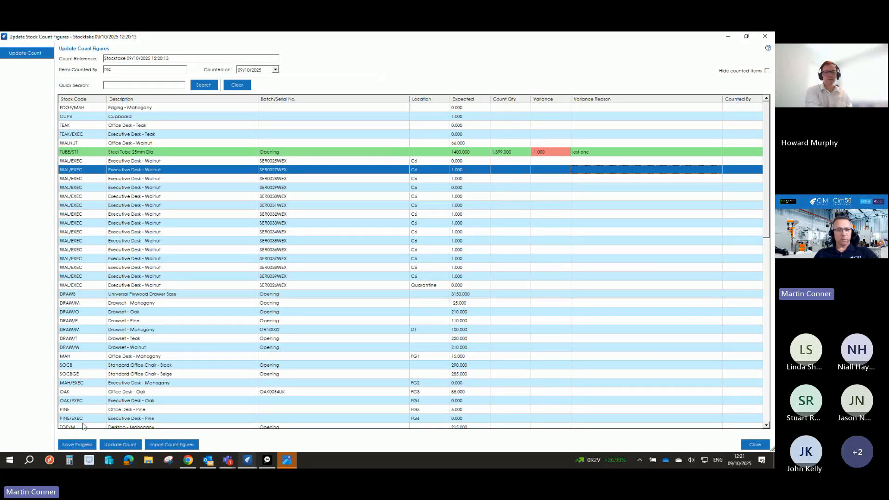
- Complete the stocktake with transaction date 09/10/2025, count entry marked as finished and uncounted items ignored
{"action": "left_click", "coordinate": [108, 445]}
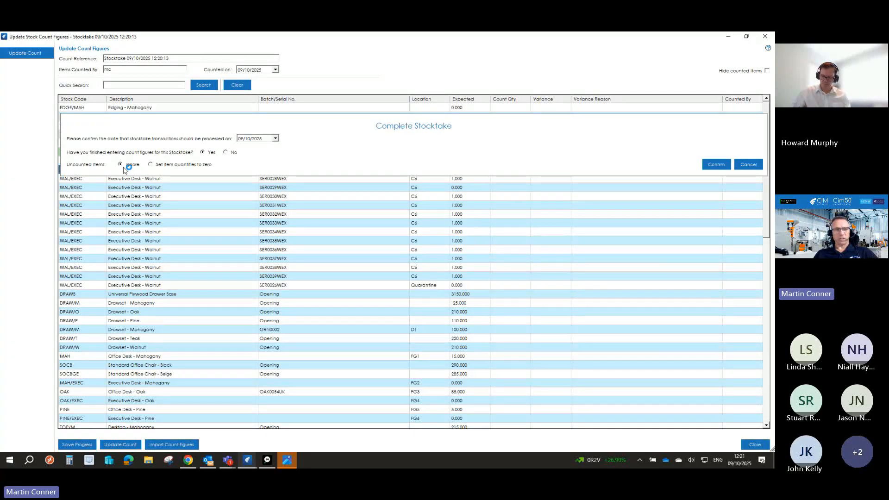
{"action": "left_click", "coordinate": [714, 166]}
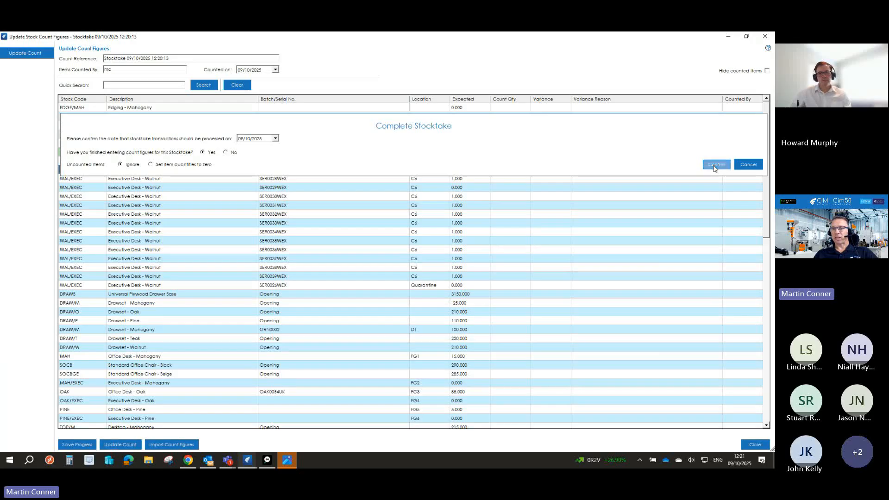
- Review the count figures of the completed stocktake of 09/10/2025 among the historical counts and close stocktake management
{"action": "left_click", "coordinate": [382, 275]}
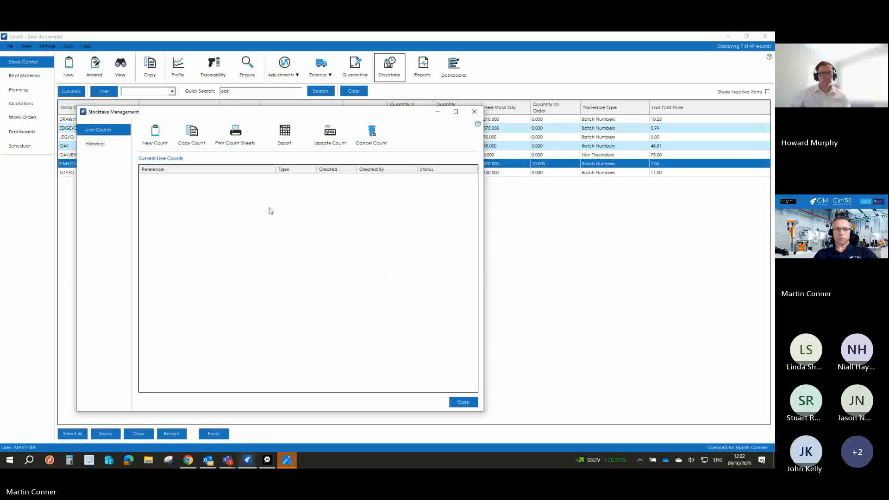
{"action": "left_click", "coordinate": [105, 145]}
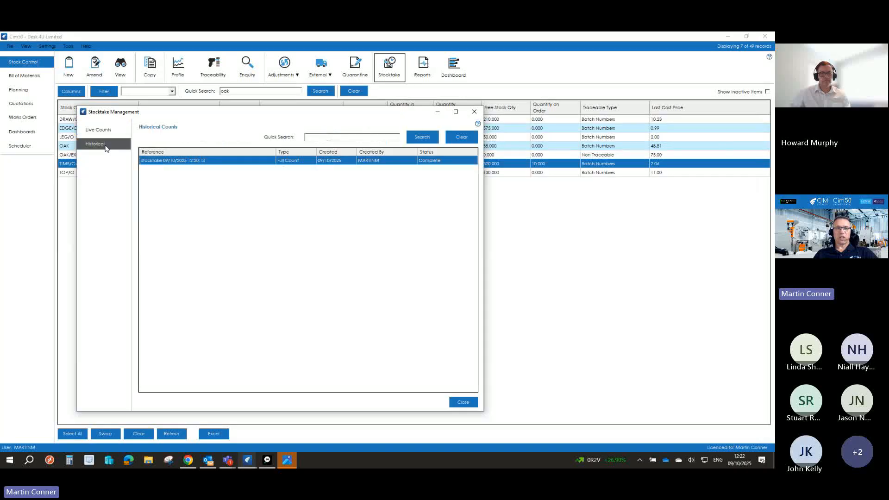
{"action": "double_click", "coordinate": [206, 161]}
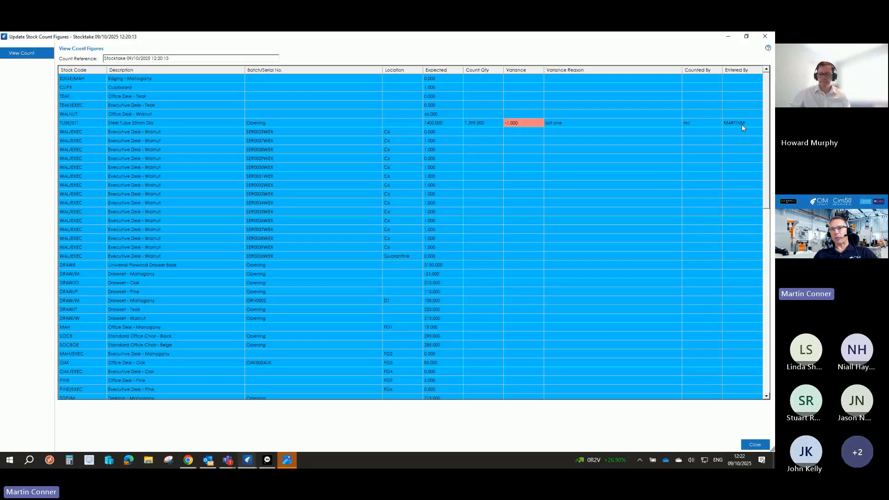
{"action": "left_click", "coordinate": [756, 445]}
{"action": "left_click", "coordinate": [467, 404]}
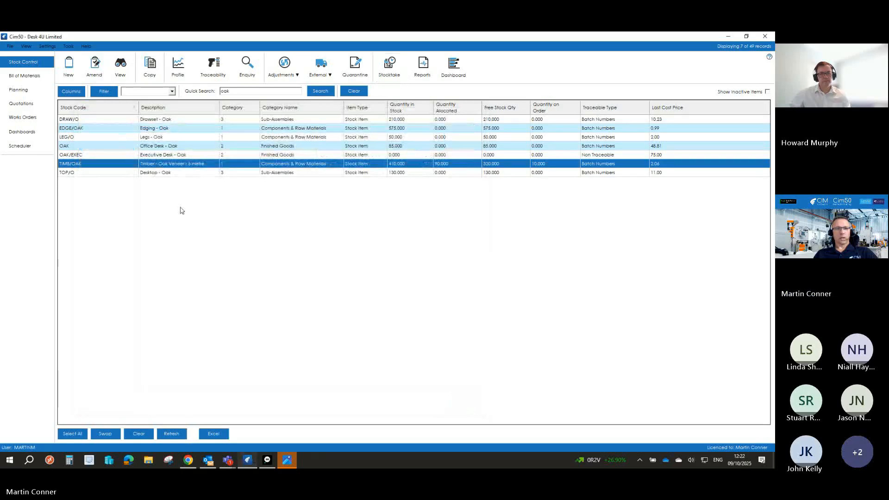
- List all stock items sorted by descending free stock quantity and view the transaction history of TUBE/ST1
{"action": "left_click", "coordinate": [344, 92]}
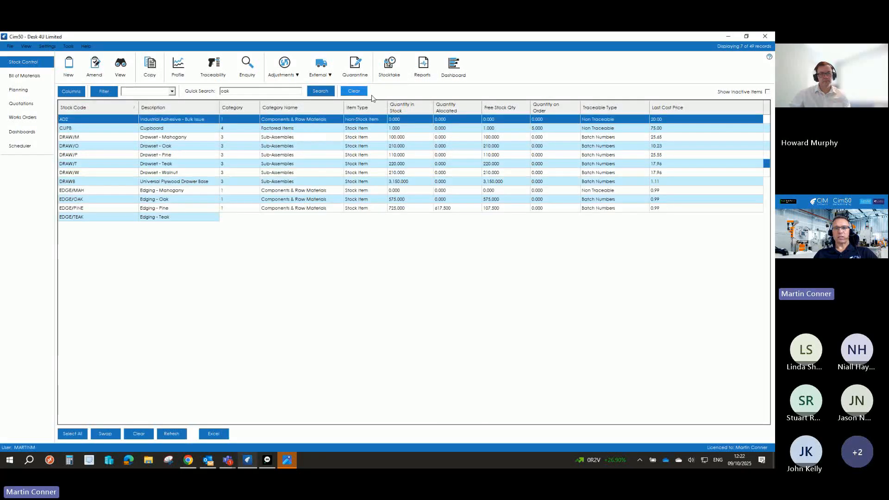
{"action": "left_click", "coordinate": [490, 108]}
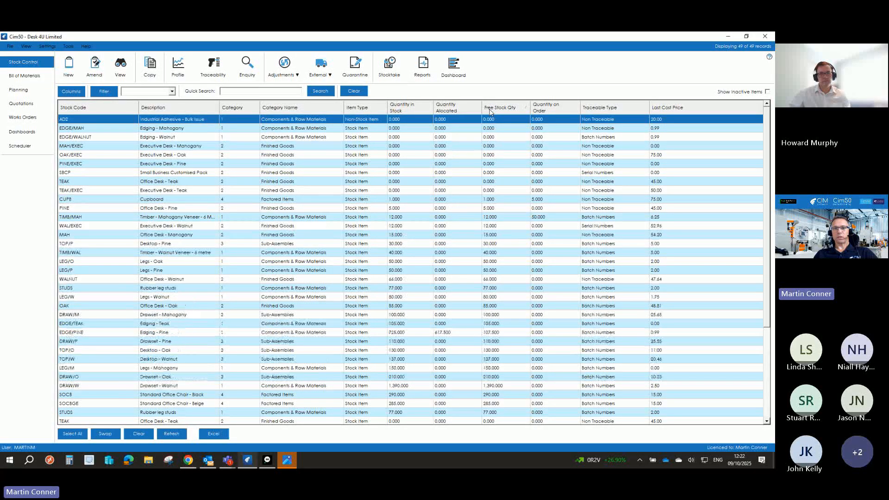
{"action": "left_click", "coordinate": [488, 128]}
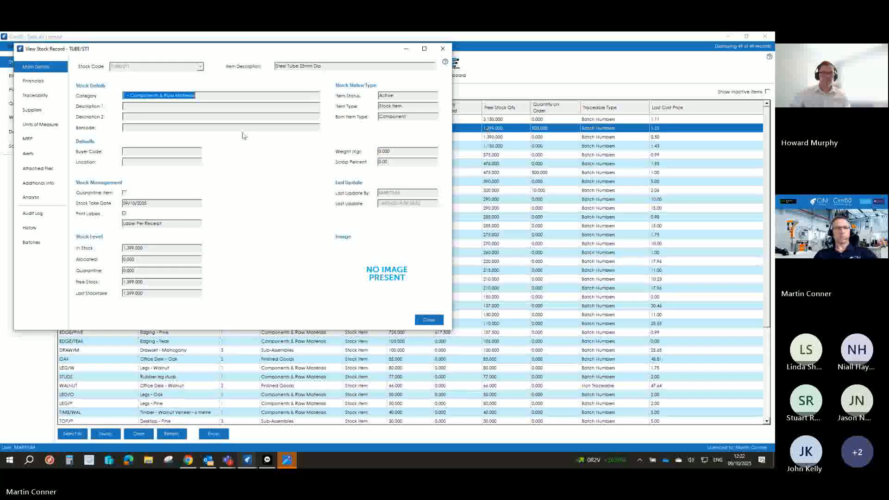
{"action": "left_click", "coordinate": [38, 229]}
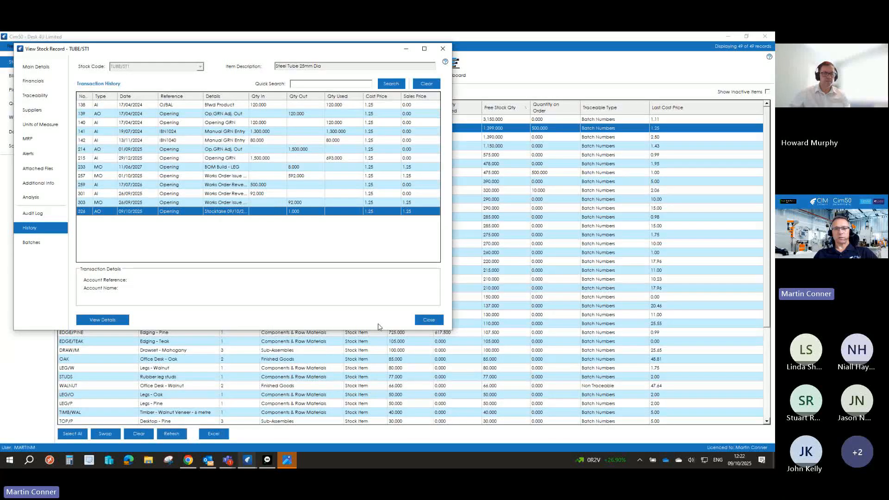
{"action": "left_click", "coordinate": [428, 320]}
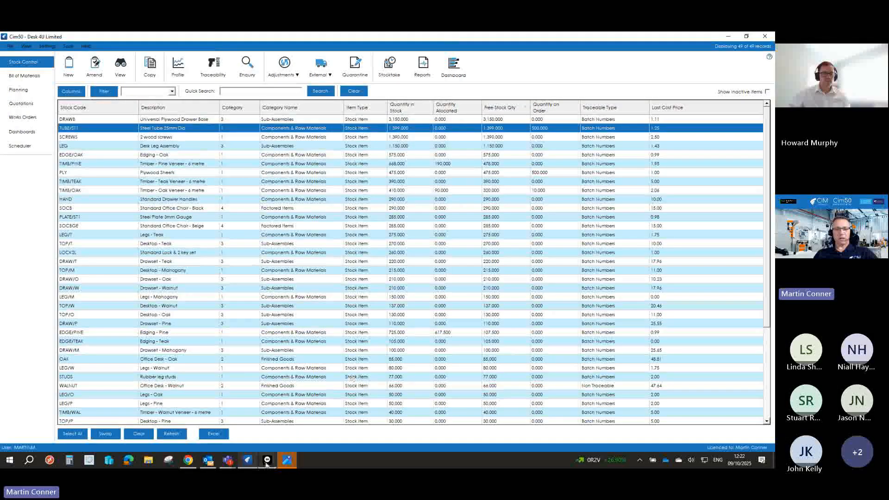
- Switch to Sage 50 Accounts, sort the products by descending quantity in stock, check TUBE/ST1's activity, and return to Cim50
{"action": "left_click", "coordinate": [267, 460]}
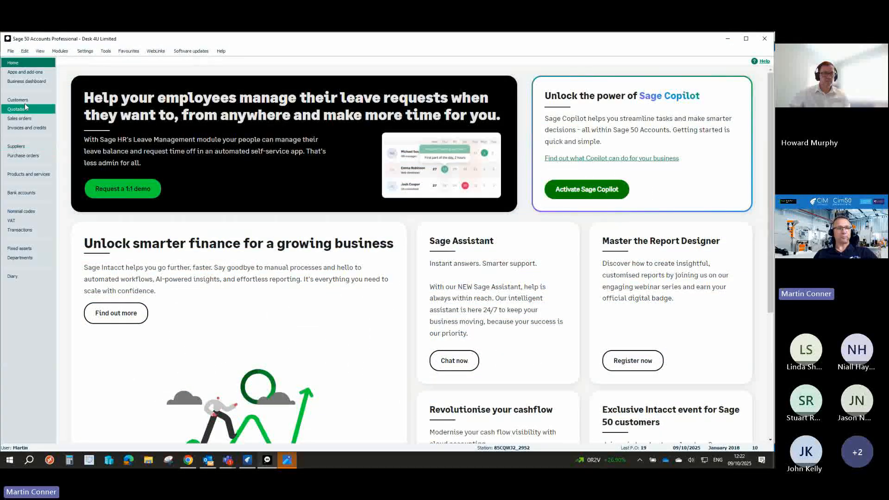
{"action": "left_click", "coordinate": [21, 173]}
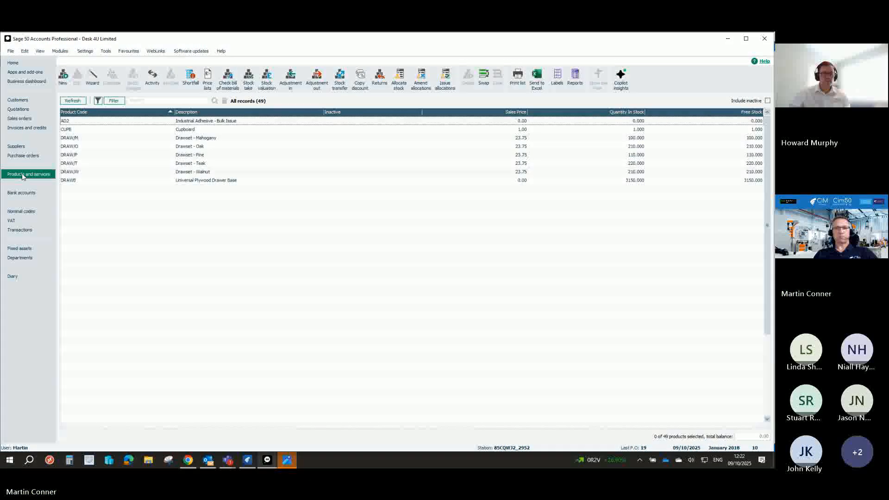
{"action": "left_click", "coordinate": [587, 112]}
{"action": "left_click", "coordinate": [628, 129]}
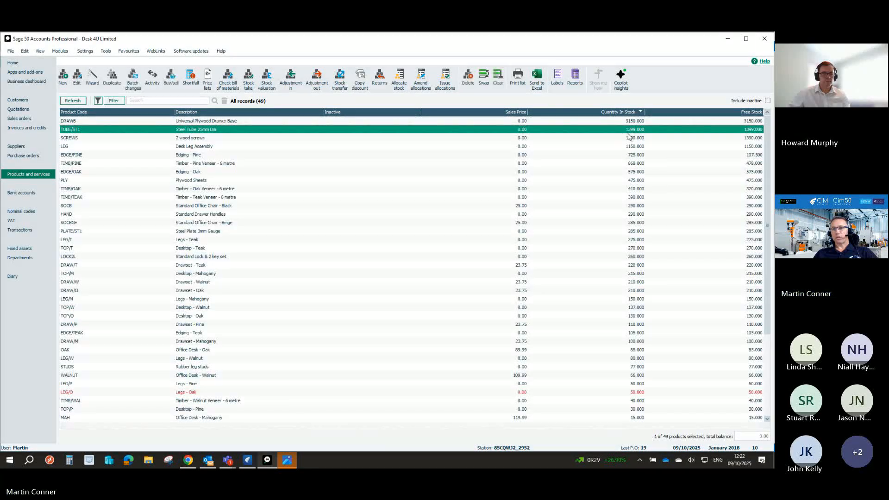
{"action": "double_click", "coordinate": [630, 131]}
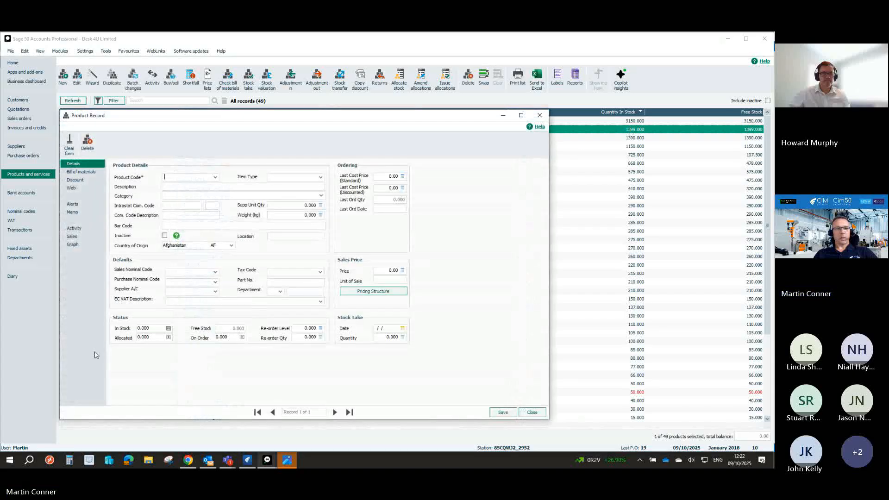
{"action": "left_click", "coordinate": [80, 229]}
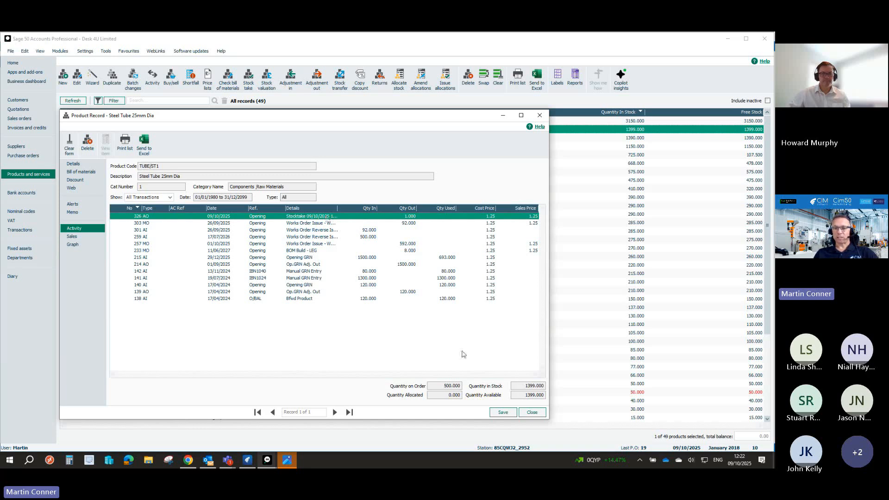
{"action": "left_click", "coordinate": [532, 412]}
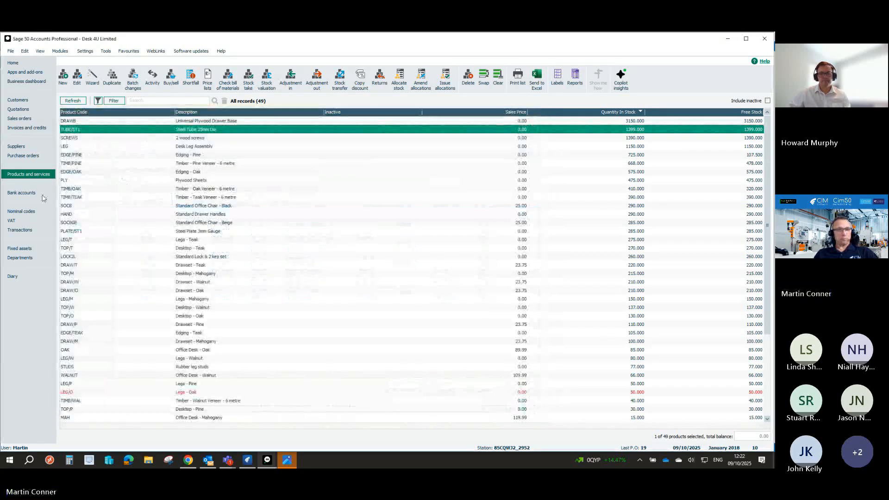
{"action": "left_click", "coordinate": [730, 40]}
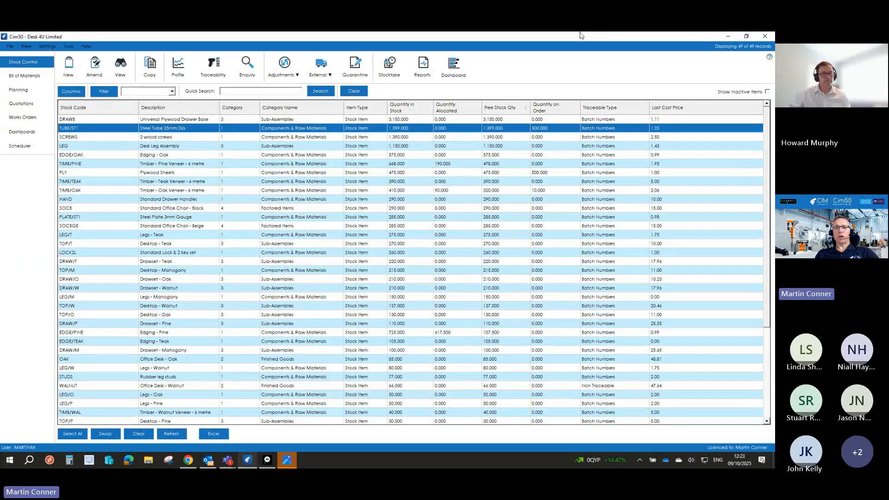
- Look over the available stock control reports and close the report list
{"action": "left_click", "coordinate": [426, 77]}
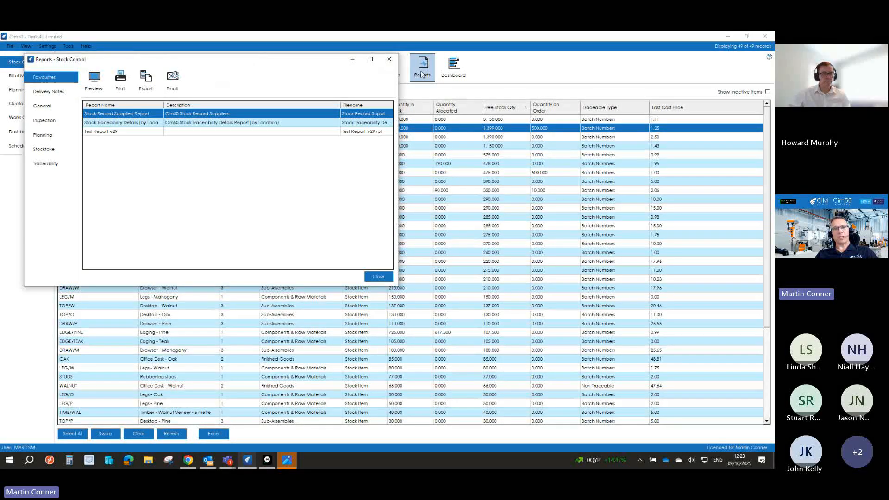
{"action": "left_click", "coordinate": [388, 61]}
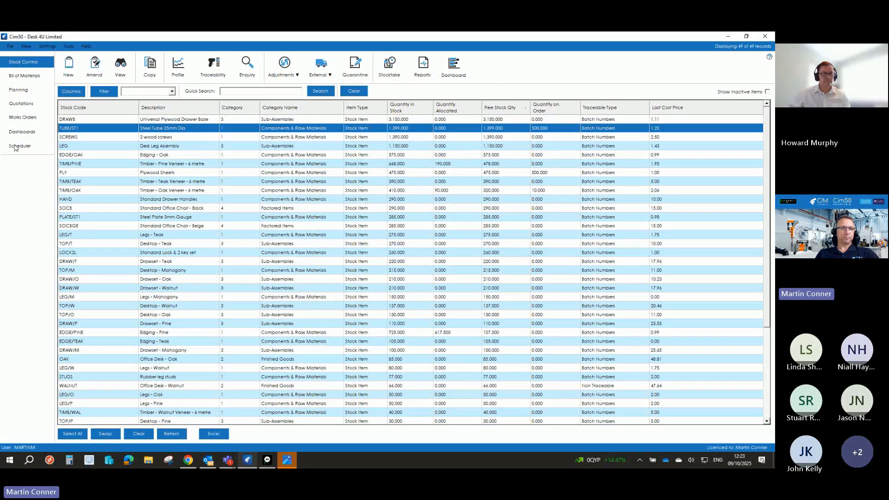
- Open the OAK office desk bill of materials for amending and check its linked stock record
{"action": "left_click", "coordinate": [28, 78]}
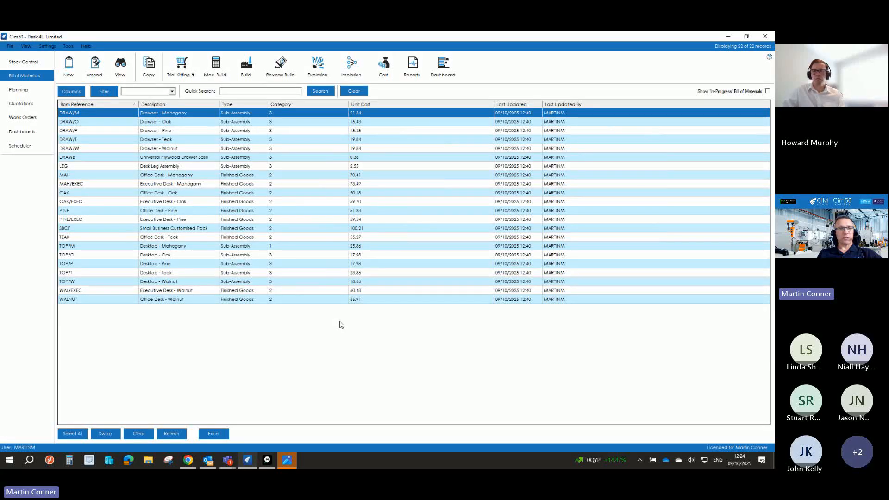
{"action": "left_click", "coordinate": [131, 193]}
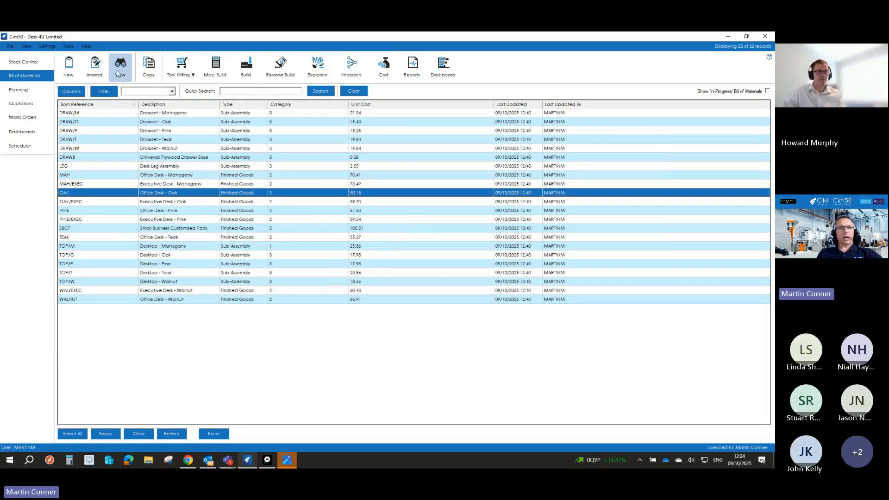
{"action": "left_click", "coordinate": [95, 67]}
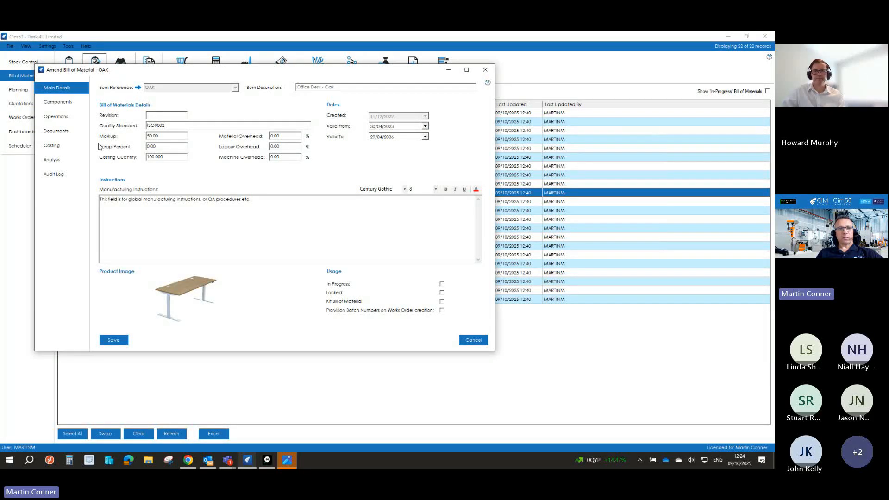
{"action": "left_click", "coordinate": [139, 90]}
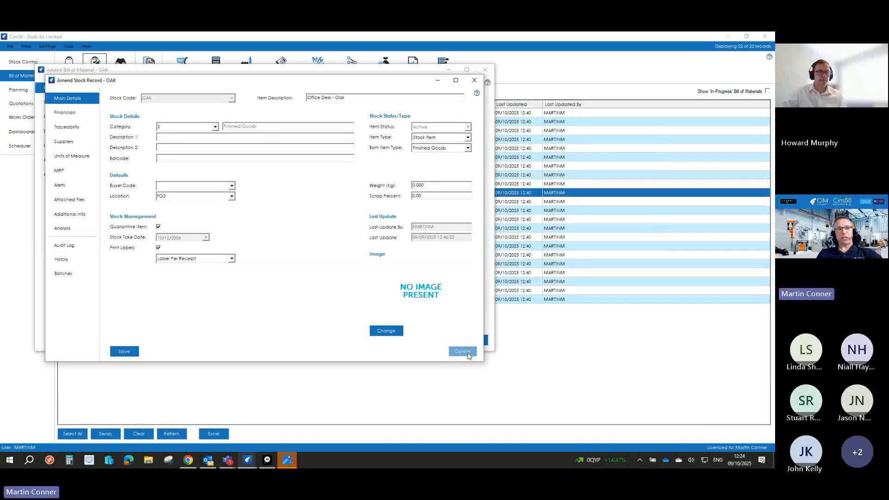
{"action": "left_click", "coordinate": [463, 351]}
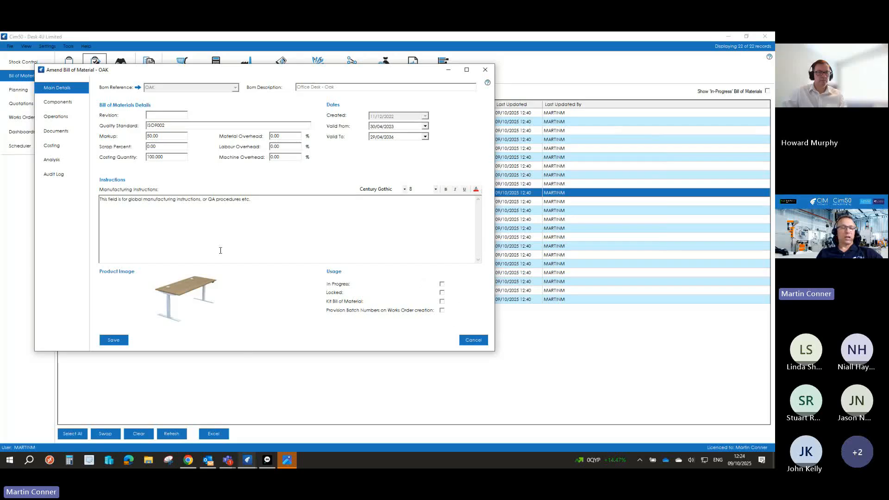
- Look through the components of the OAK bill of materials, including the LEG and DRAW/O sub-assemblies
{"action": "left_click", "coordinate": [58, 101]}
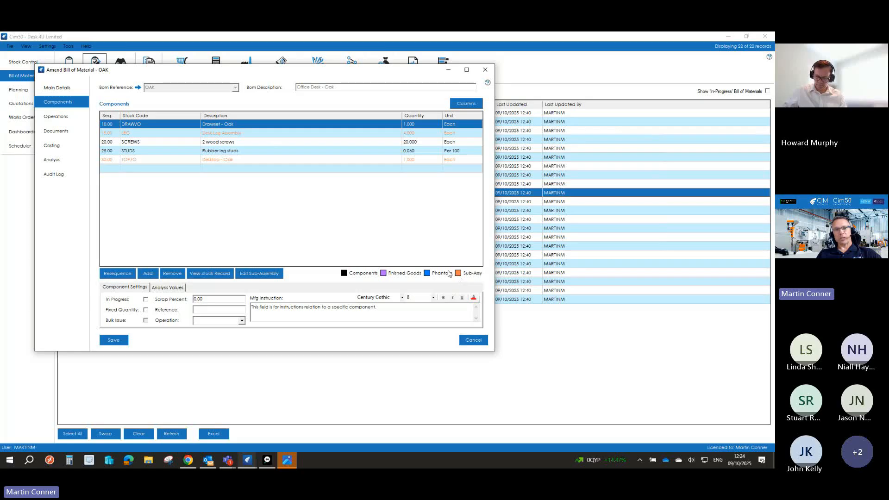
{"action": "left_click", "coordinate": [127, 135]}
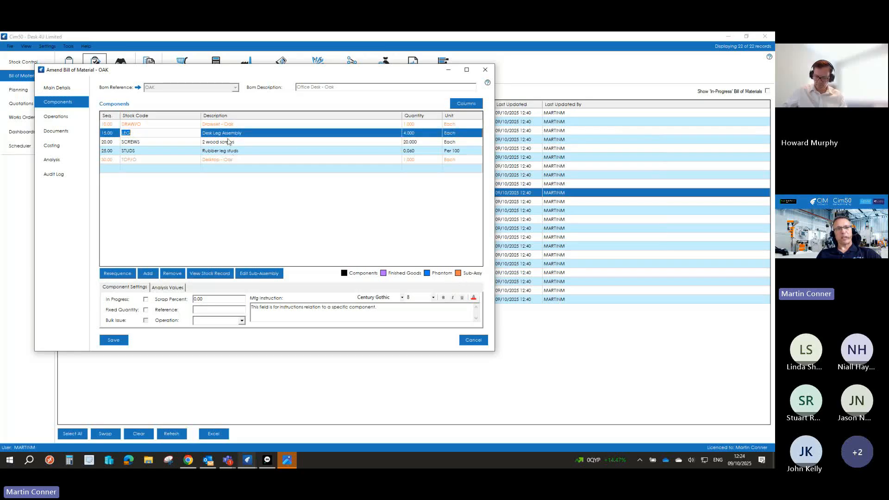
{"action": "left_click", "coordinate": [157, 124]}
- Examine the components of the TOP/O sub-assembly and leave both bills of materials without saving
{"action": "left_click", "coordinate": [149, 160]}
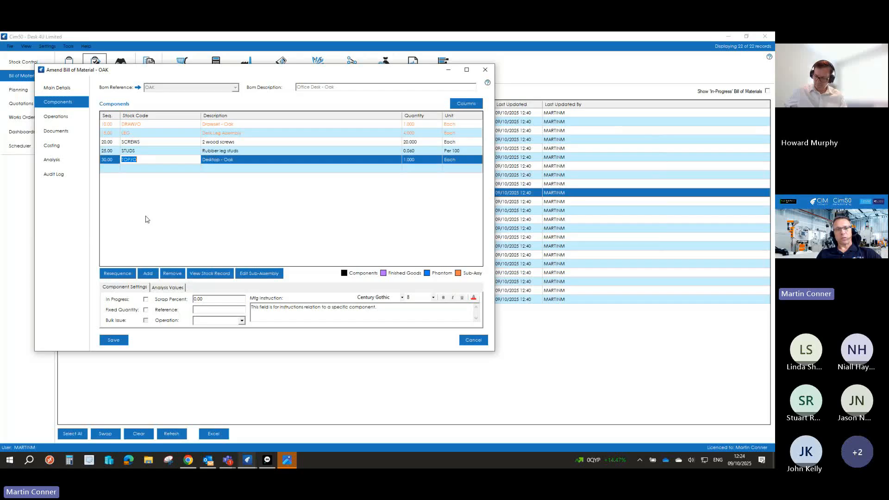
{"action": "left_click", "coordinate": [256, 274]}
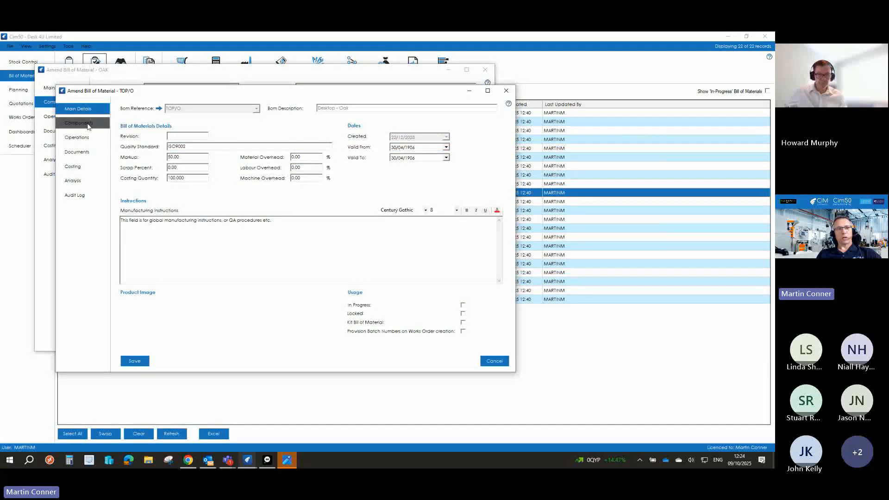
{"action": "left_click", "coordinate": [83, 123]}
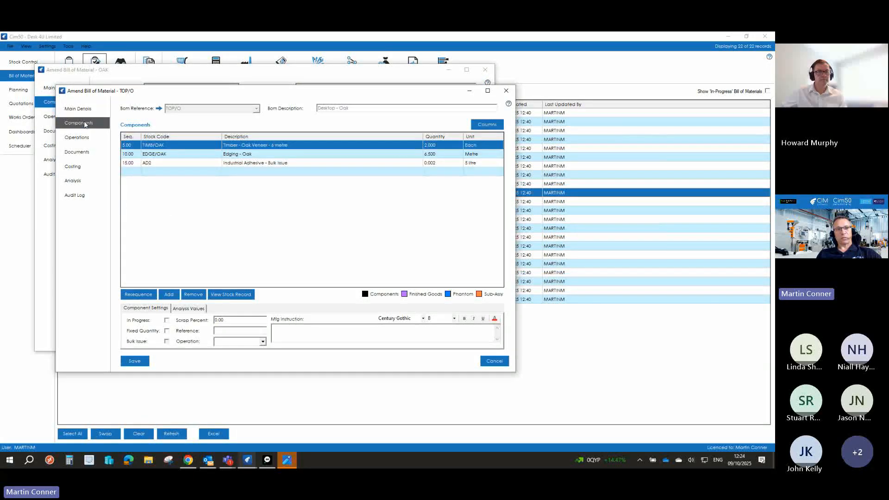
{"action": "left_click", "coordinate": [162, 162]}
{"action": "left_click", "coordinate": [156, 154]}
{"action": "left_click", "coordinate": [155, 145]}
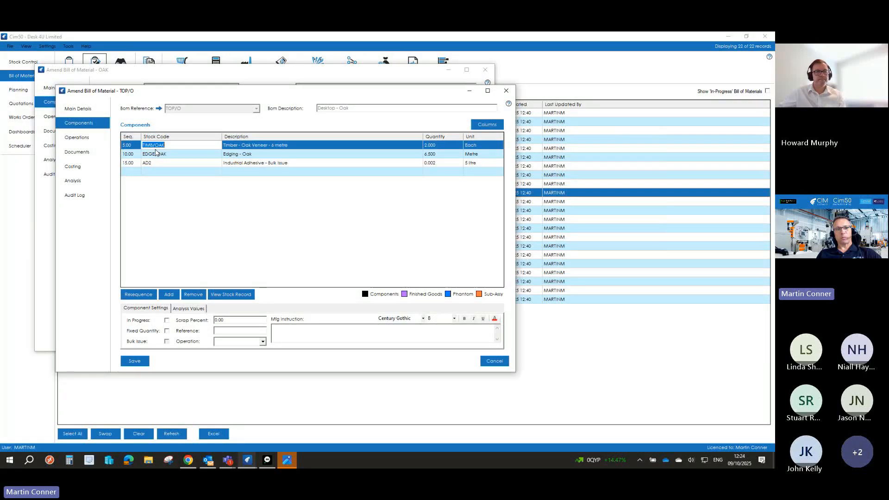
{"action": "left_click", "coordinate": [492, 361]}
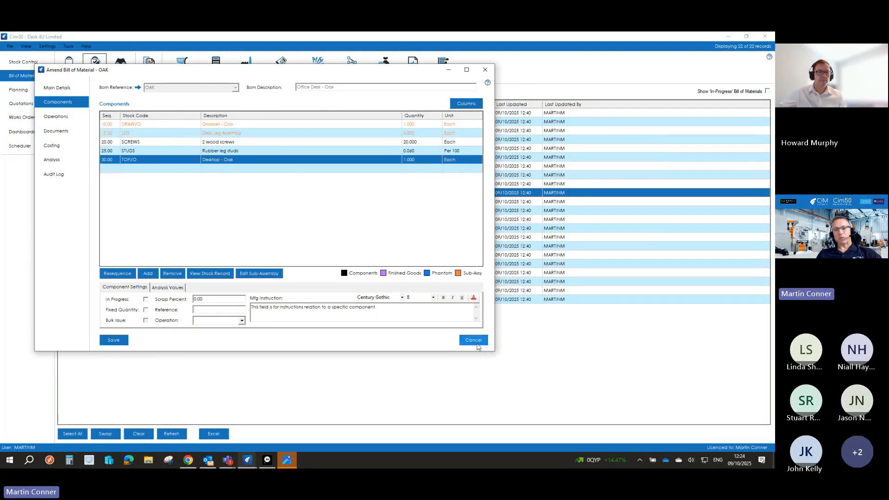
{"action": "left_click", "coordinate": [473, 343]}
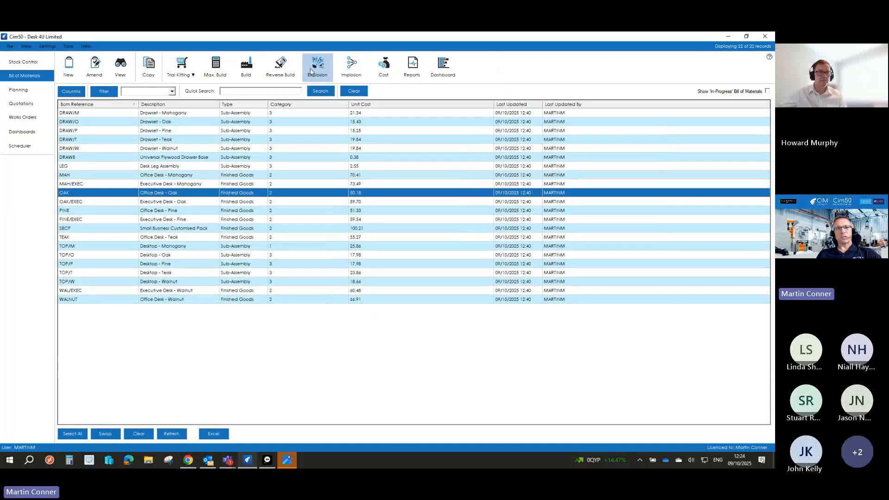
- Show the bill of material explosion for OAK with the DRAW/O, DRAWB, LEG and TOP/O sub-assemblies expanded
{"action": "left_click", "coordinate": [309, 72]}
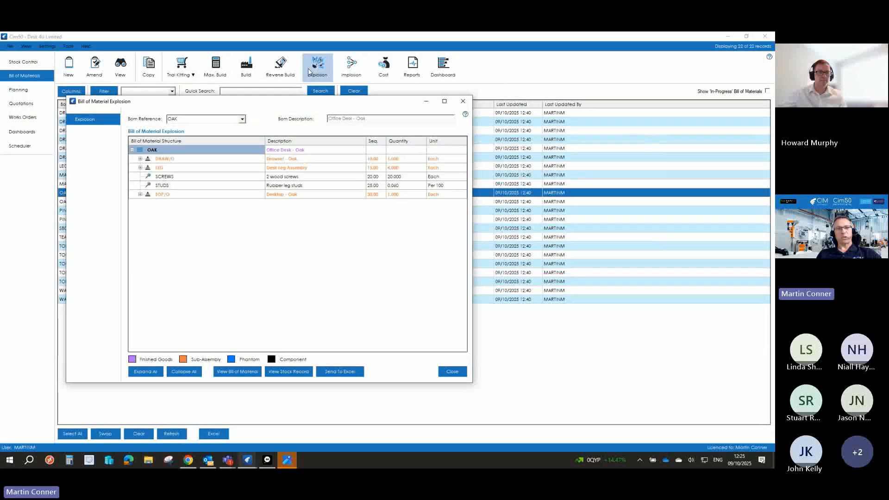
{"action": "left_click", "coordinate": [140, 159]}
{"action": "left_click", "coordinate": [148, 168]}
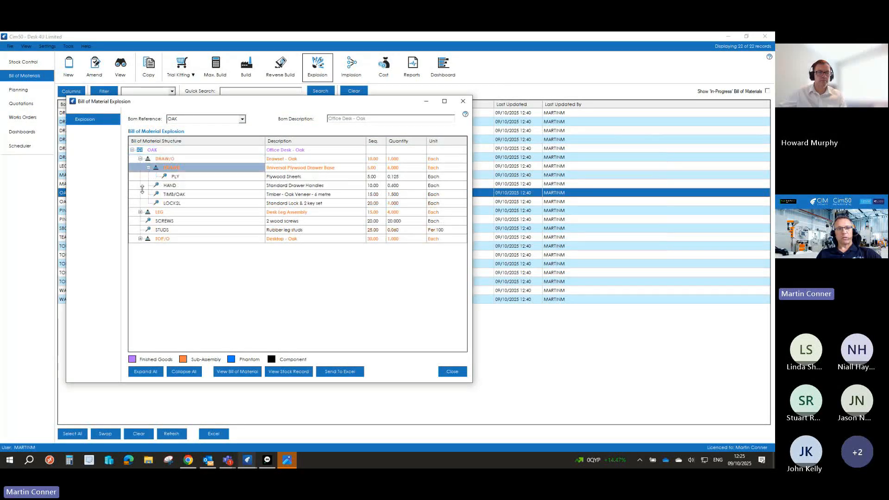
{"action": "left_click", "coordinate": [140, 212]}
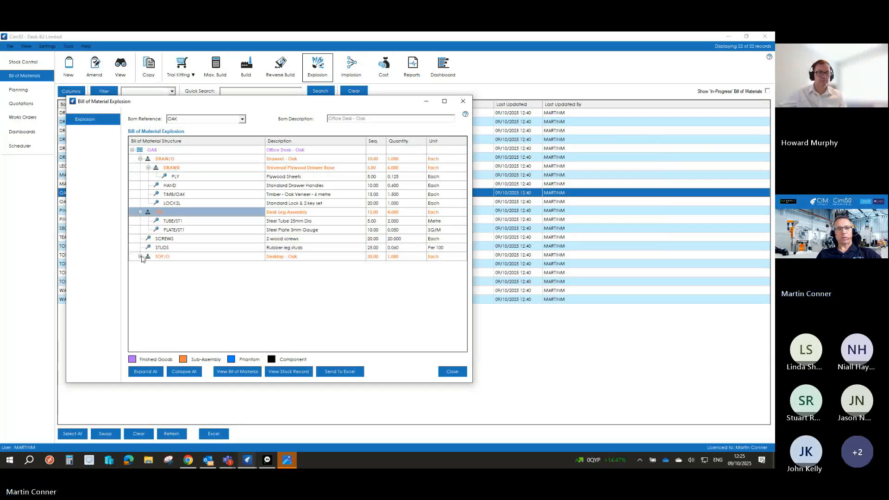
{"action": "left_click", "coordinate": [141, 256]}
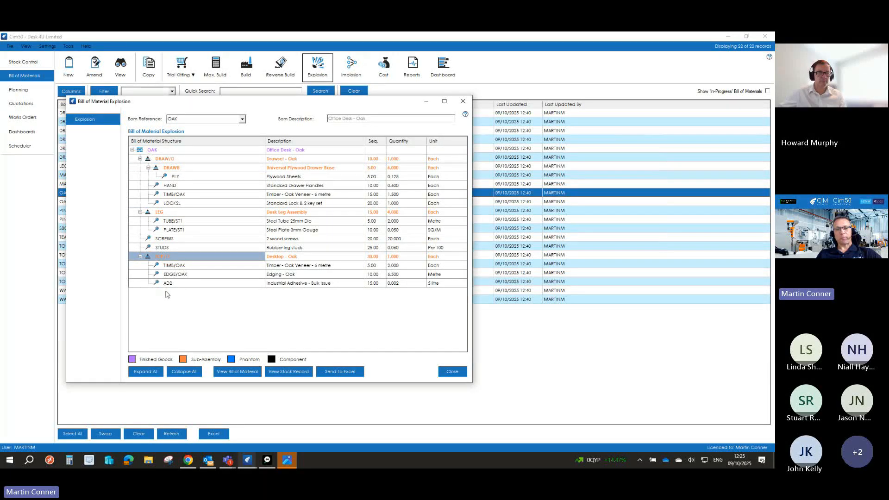
- Close the explosion and show the bill of material implosion for stock code PLY, expanding DRAWB, DRAW/O and OAK
{"action": "left_click", "coordinate": [452, 371]}
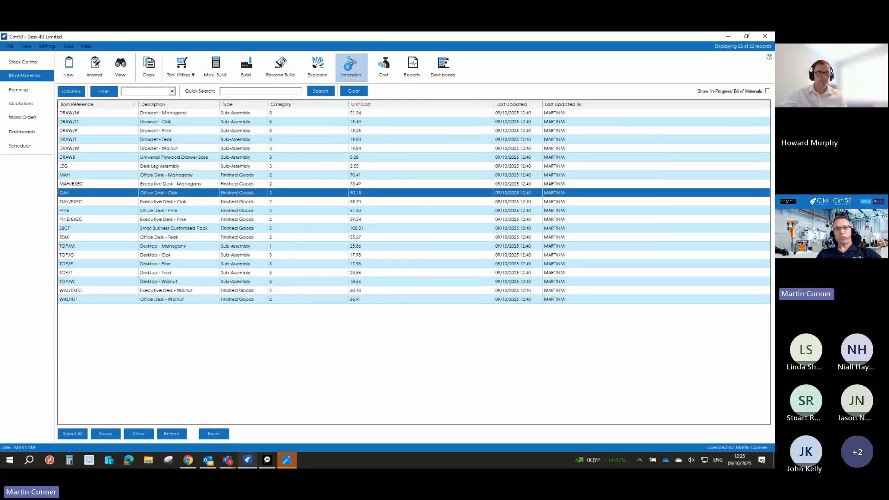
{"action": "left_click", "coordinate": [350, 65]}
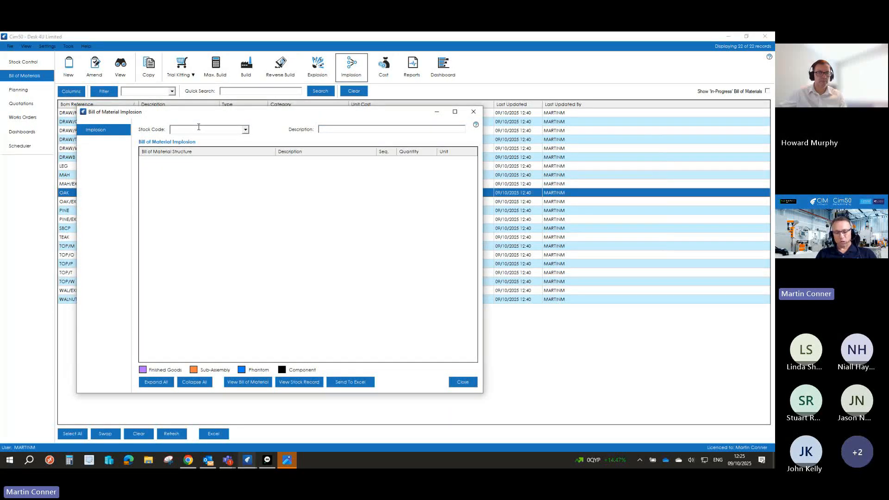
{"action": "type", "text": "PLY"}
{"action": "key", "text": "Return"}
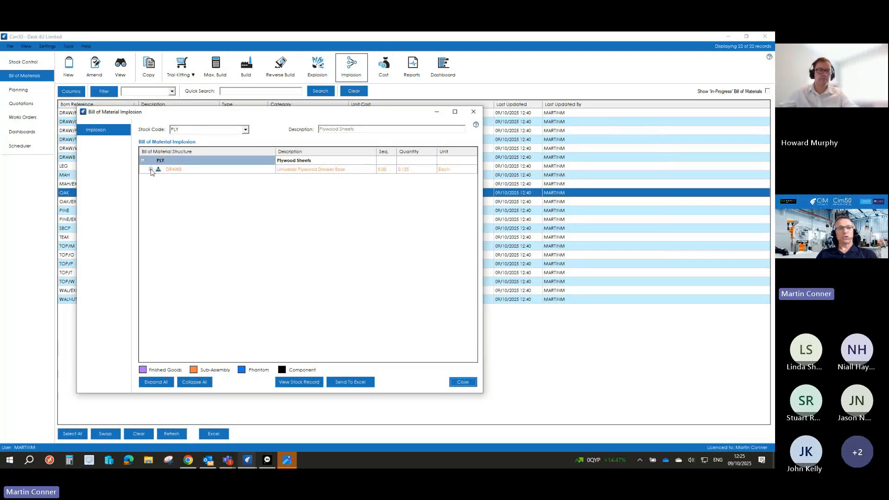
{"action": "left_click", "coordinate": [151, 170]}
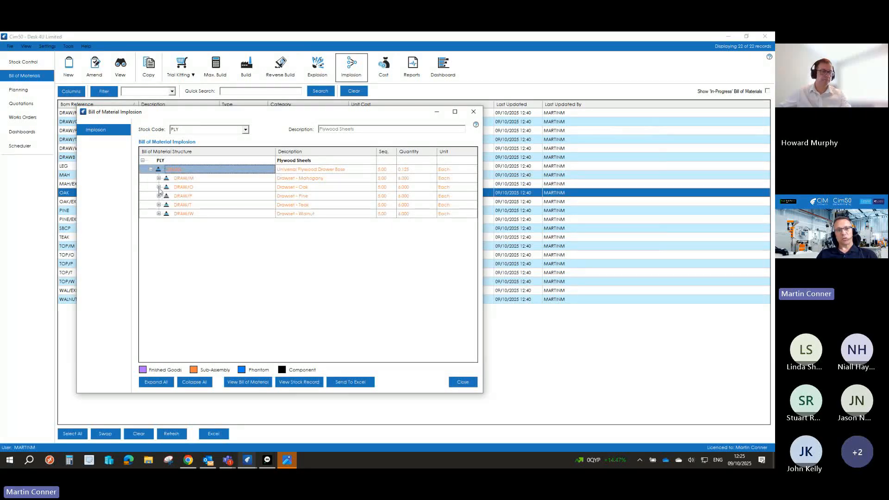
{"action": "left_click", "coordinate": [159, 187]}
{"action": "left_click", "coordinate": [167, 196]}
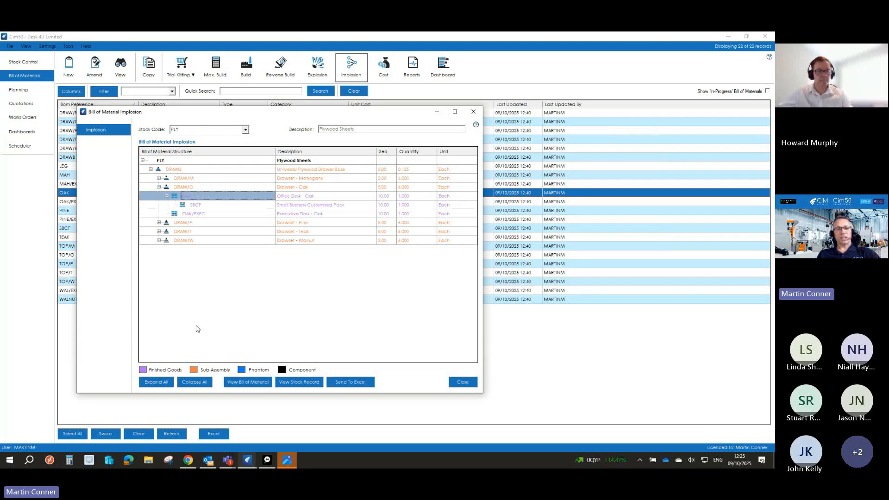
{"action": "left_click", "coordinate": [463, 382]}
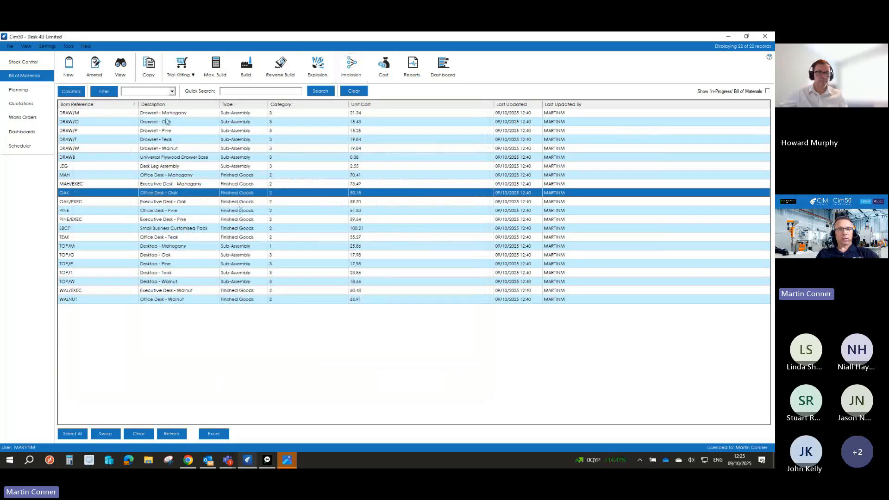
- Open the OAK bill of material for amending and look through its components, documents, and the FIX STUDS operation's setup, labour, machine and tooling details
{"action": "left_click", "coordinate": [95, 69]}
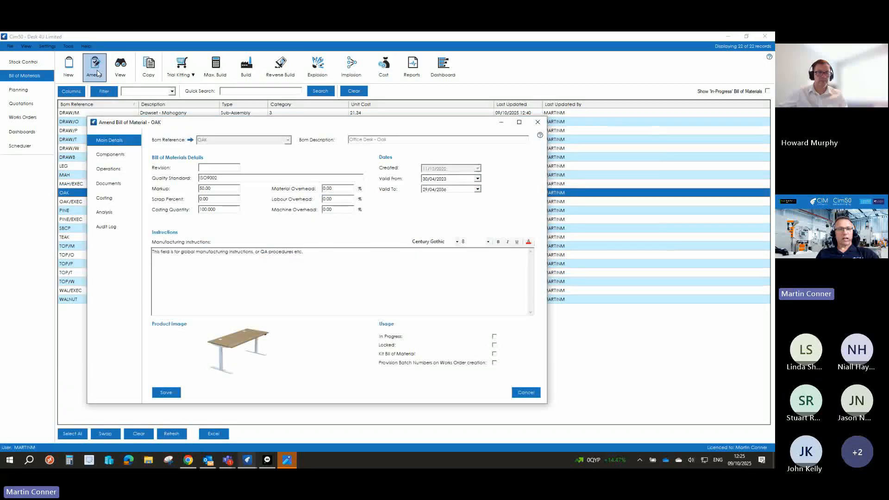
{"action": "left_click", "coordinate": [121, 154]}
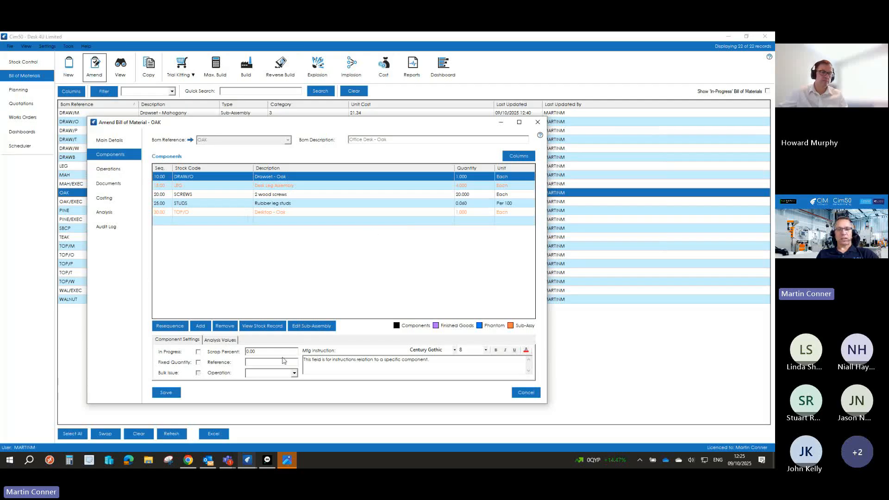
{"action": "left_click", "coordinate": [110, 170]}
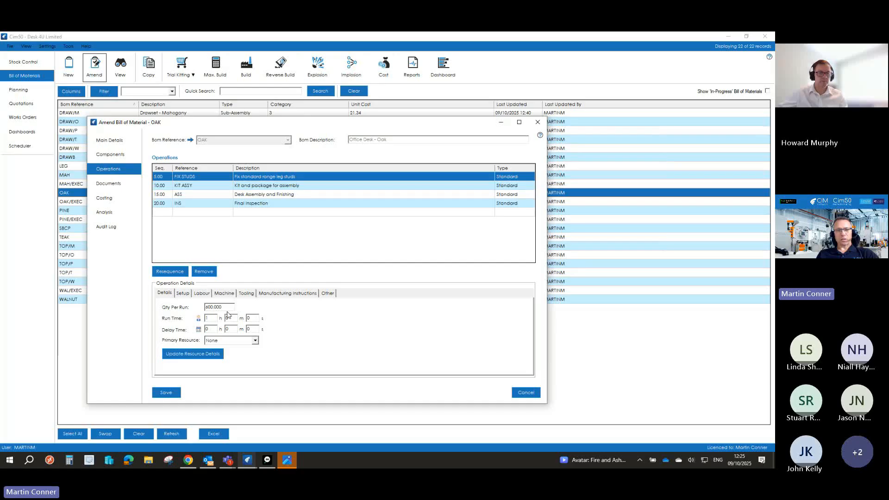
{"action": "left_click", "coordinate": [184, 294]}
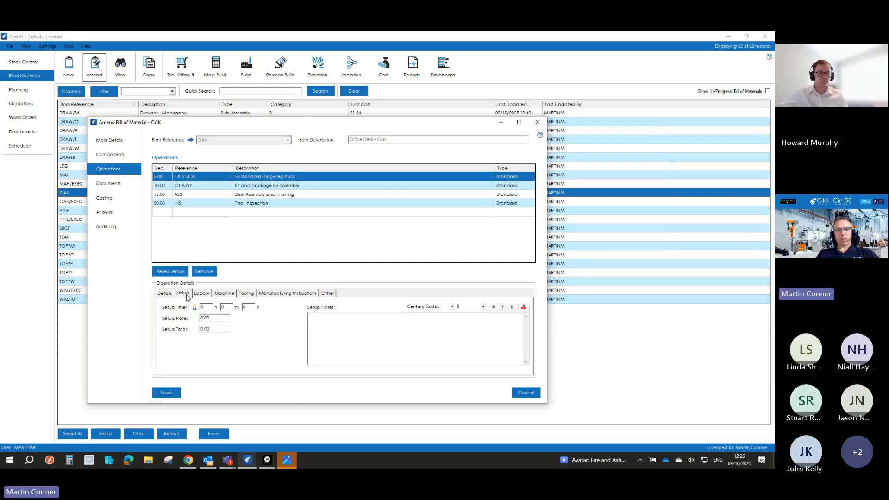
{"action": "left_click", "coordinate": [201, 294]}
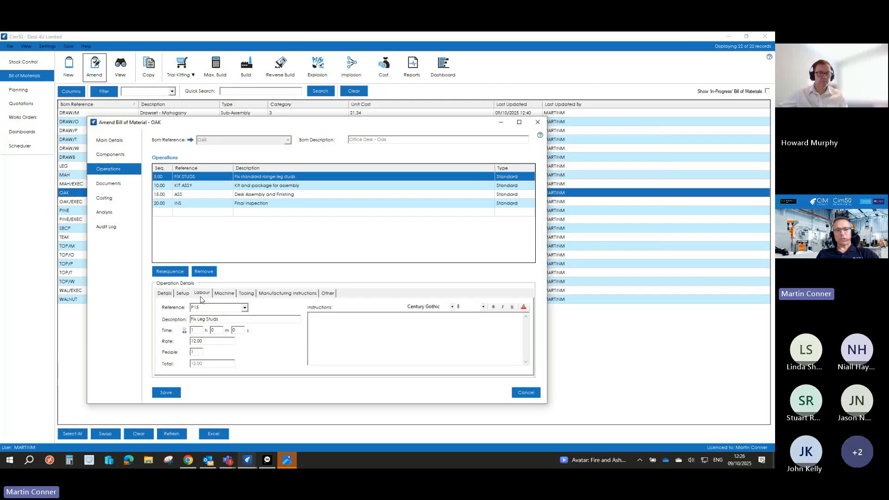
{"action": "left_click", "coordinate": [224, 294]}
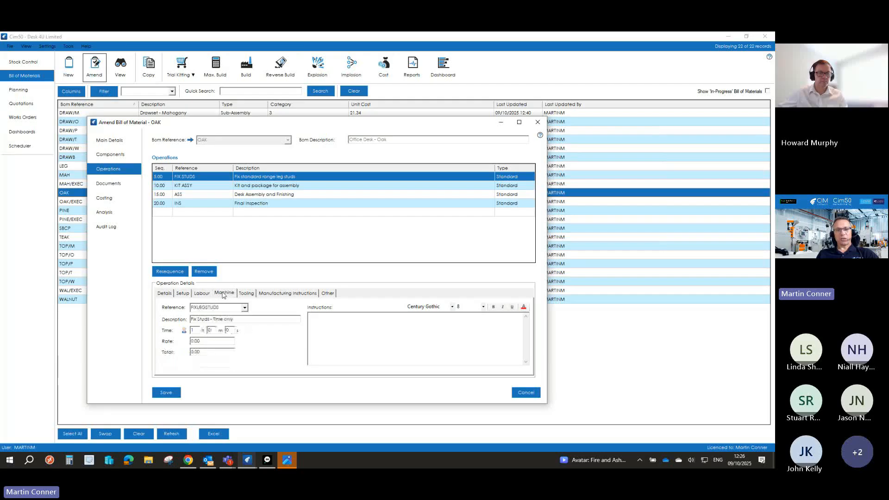
{"action": "left_click", "coordinate": [244, 295]}
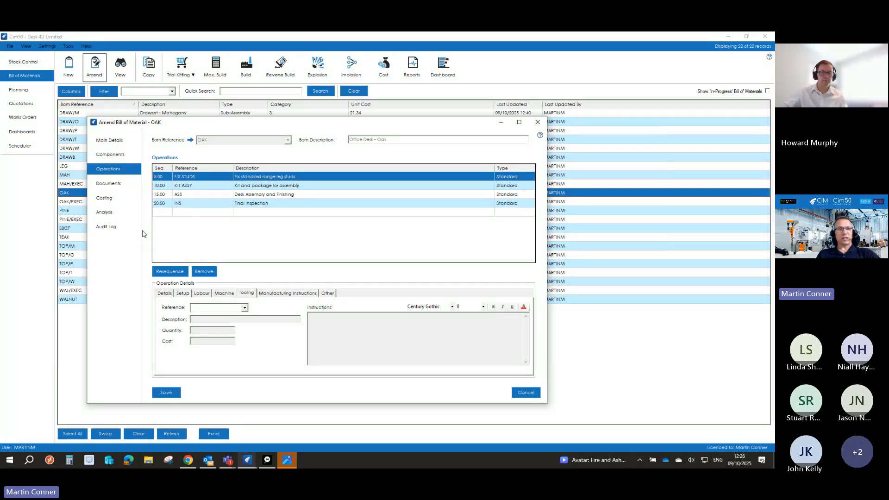
{"action": "left_click", "coordinate": [112, 185]}
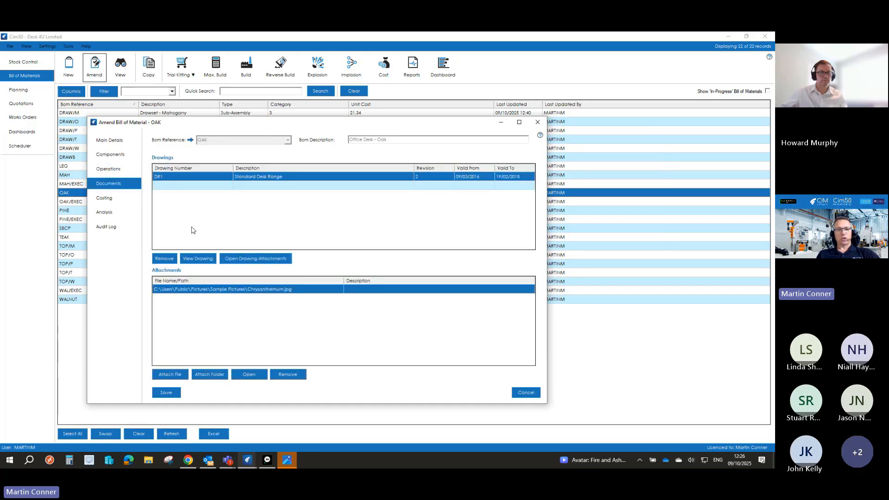
- Examine OAK's costing history and the component and operation details of its latest cost breakdown
{"action": "left_click", "coordinate": [105, 201]}
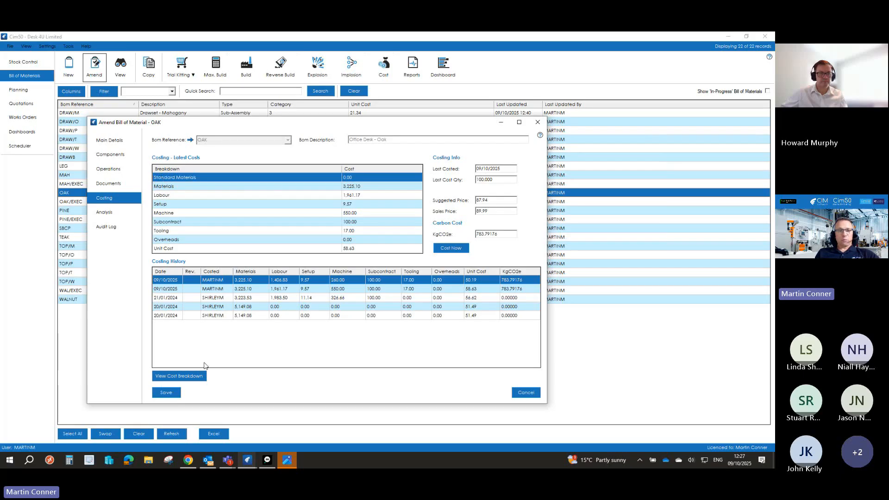
{"action": "left_click", "coordinate": [184, 376]}
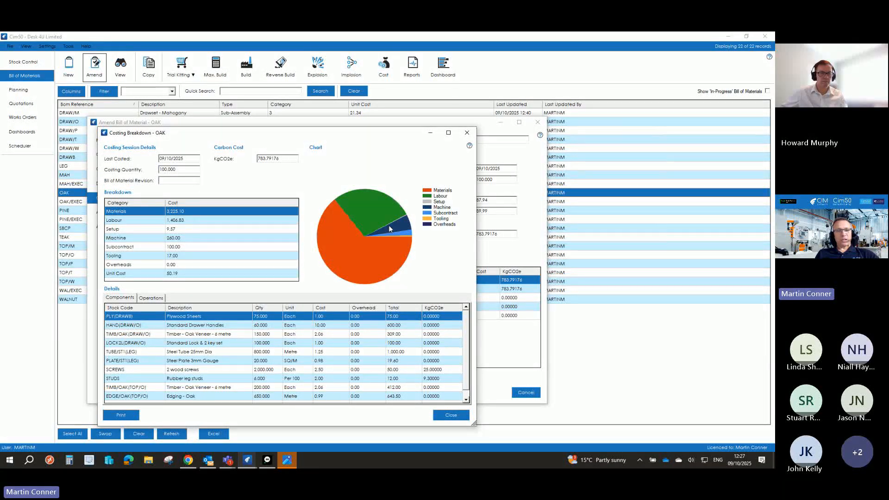
{"action": "left_click_drag", "start_coordinate": [118, 341], "coordinate": [114, 370]}
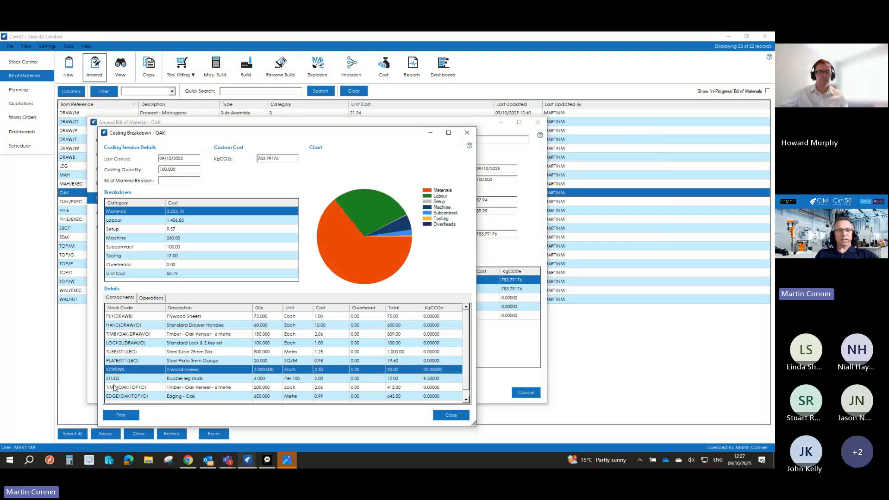
{"action": "left_click", "coordinate": [128, 344]}
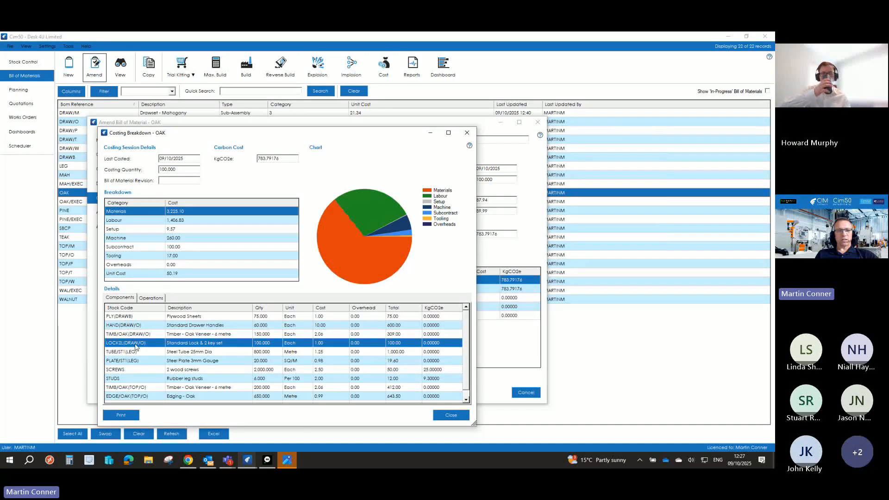
{"action": "left_click", "coordinate": [151, 298]}
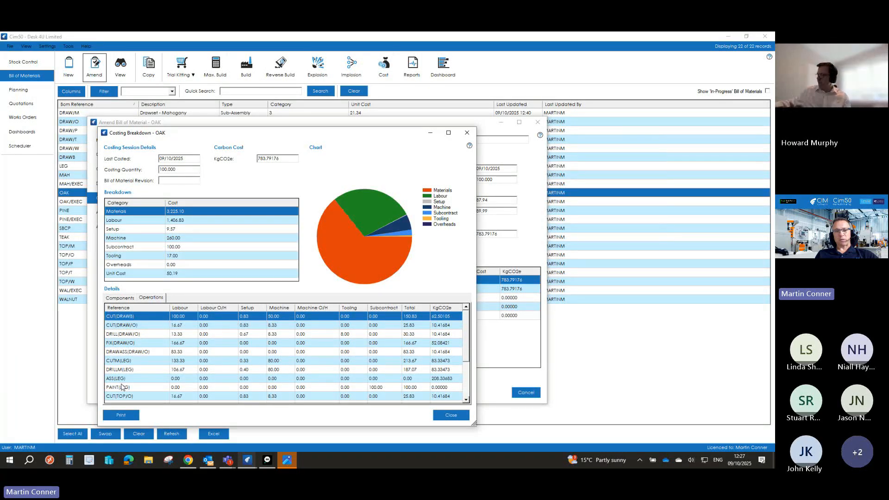
{"action": "left_click", "coordinate": [275, 335]}
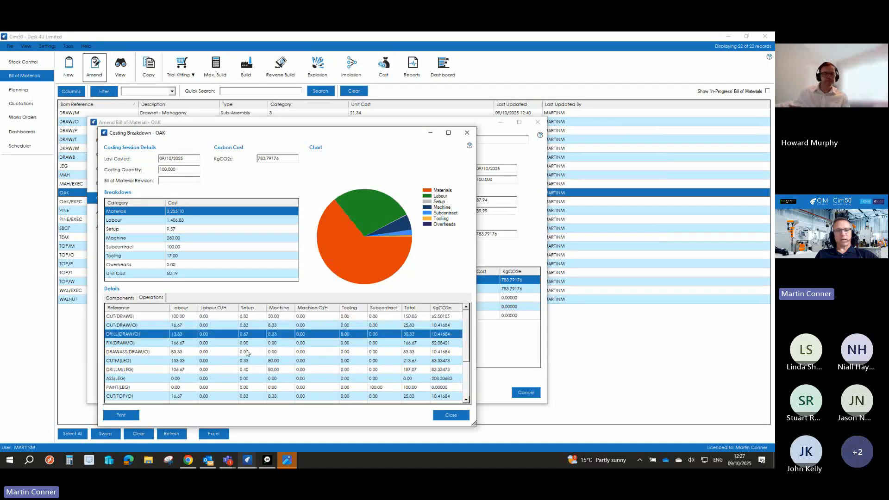
{"action": "left_click", "coordinate": [247, 352]}
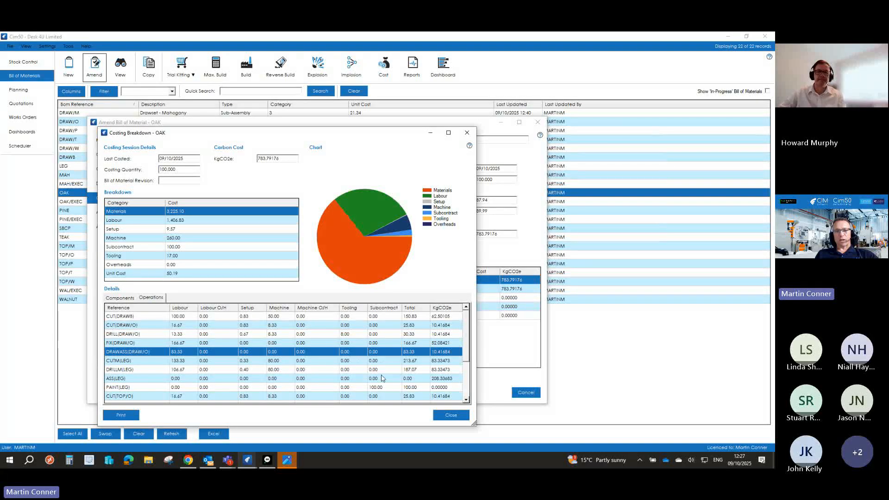
{"action": "left_click", "coordinate": [378, 389]}
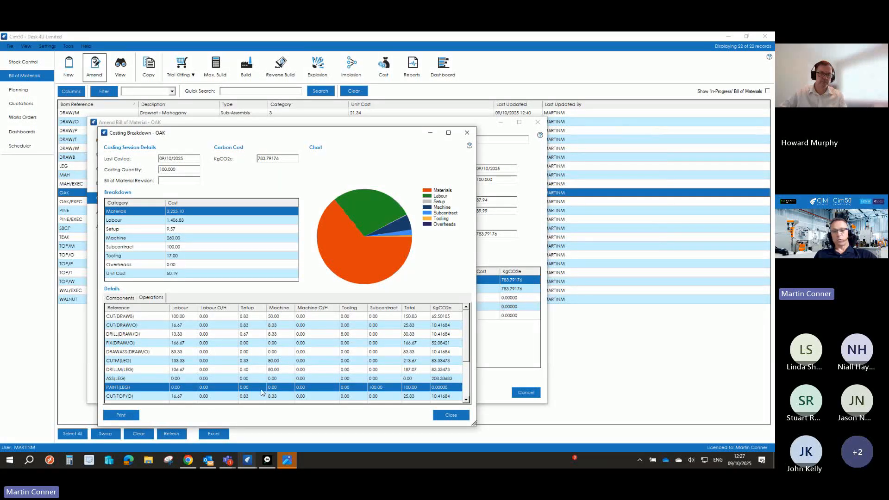
{"action": "left_click", "coordinate": [462, 415]}
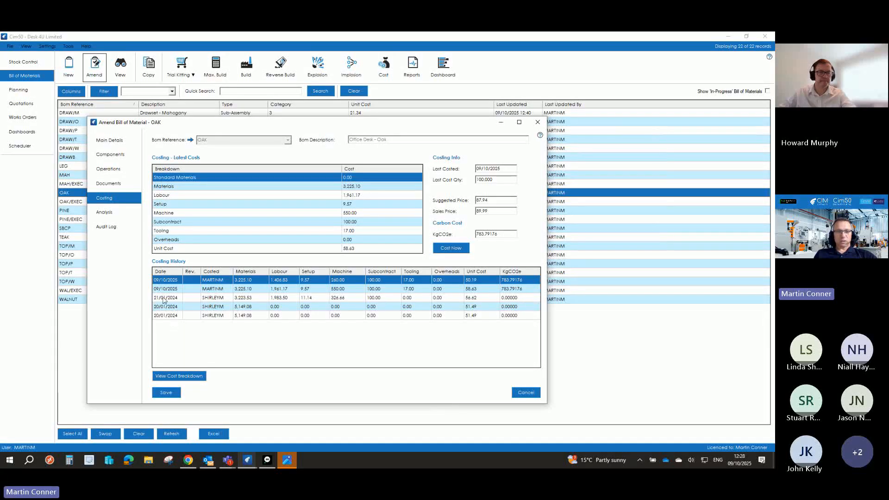
- Look at the analysis info and the audit log of the OAK bill of material
{"action": "left_click", "coordinate": [106, 215]}
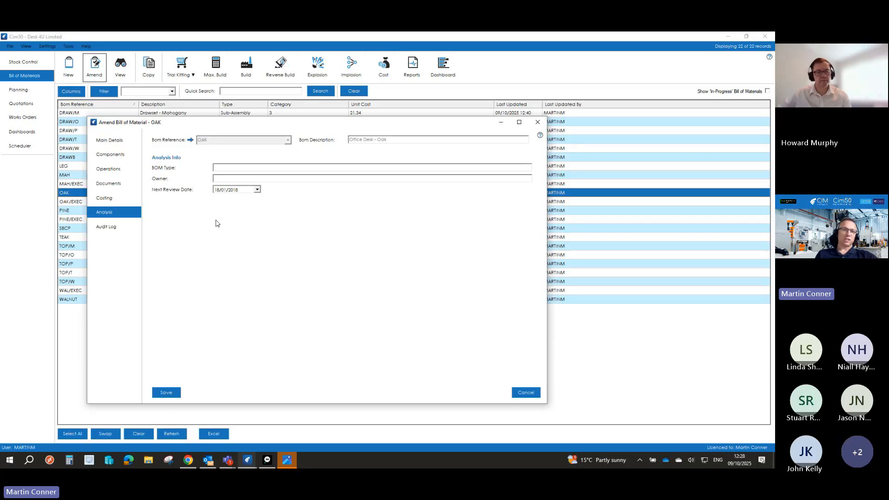
{"action": "left_click", "coordinate": [119, 229]}
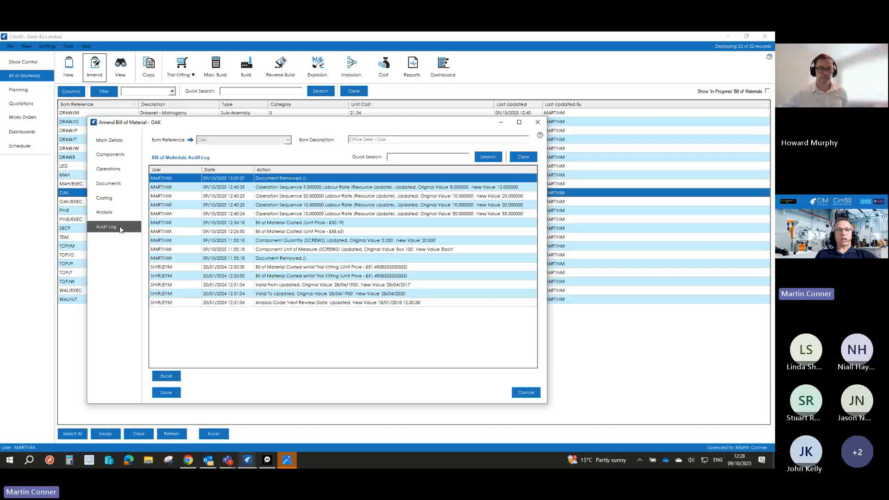
- Set the quality standard in OAK's main details to ISO9002-9 and save the bill of material
{"action": "left_click", "coordinate": [120, 143]}
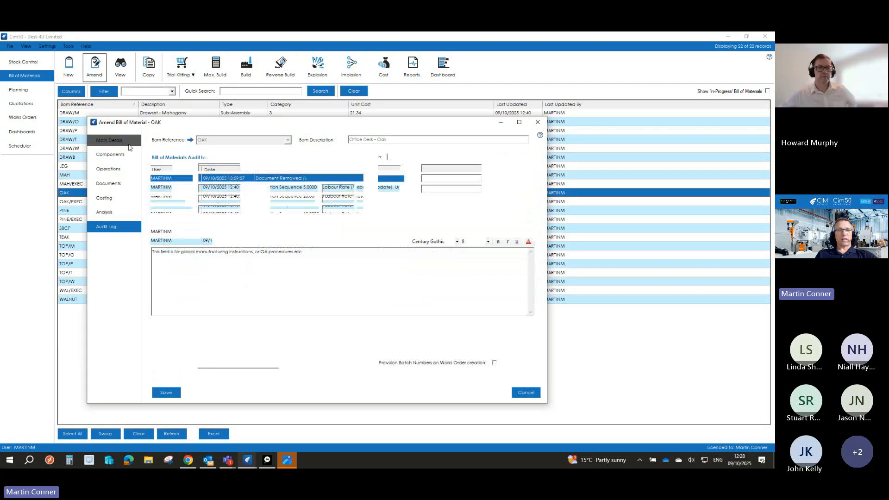
{"action": "left_click", "coordinate": [221, 177]}
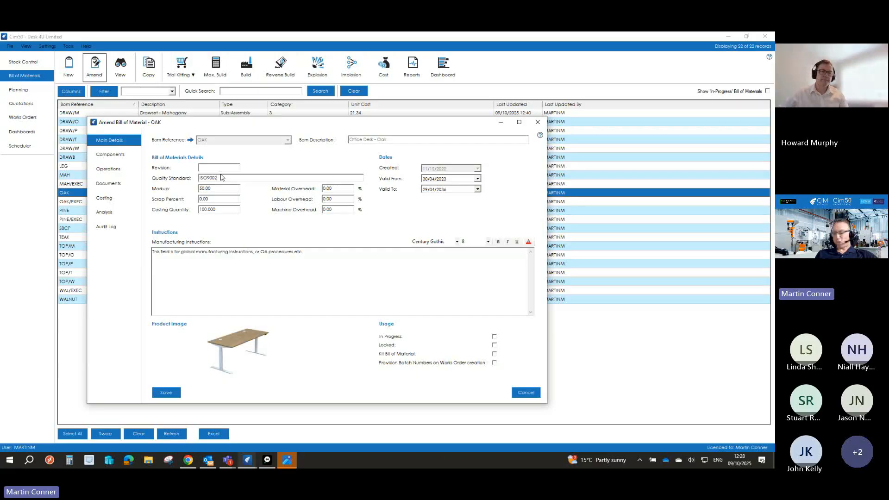
{"action": "type", "text": "-9"}
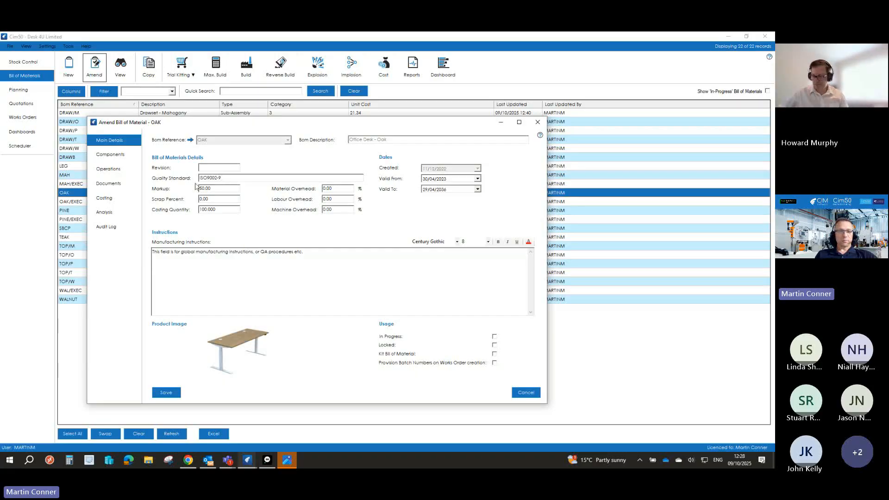
{"action": "left_click", "coordinate": [172, 394]}
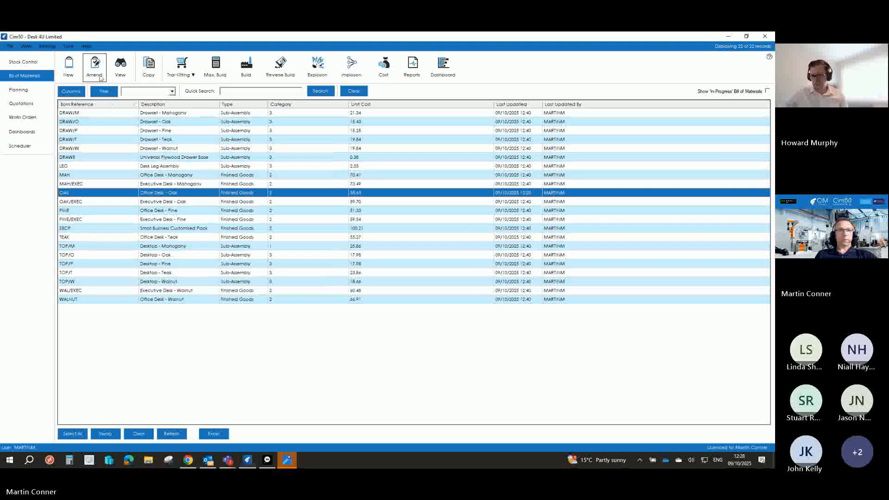
- Reopen the OAK bill of material, check its audit log for the quality standard change, and leave without saving
{"action": "left_click", "coordinate": [99, 75]}
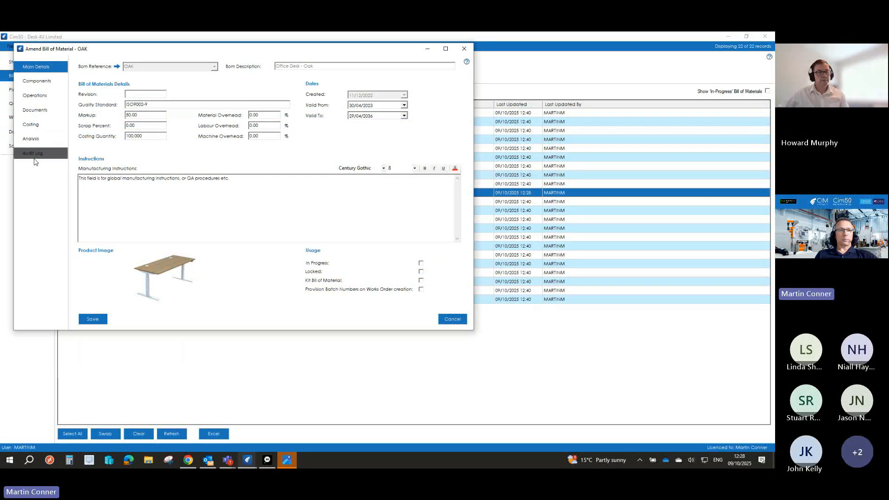
{"action": "left_click", "coordinate": [35, 157]}
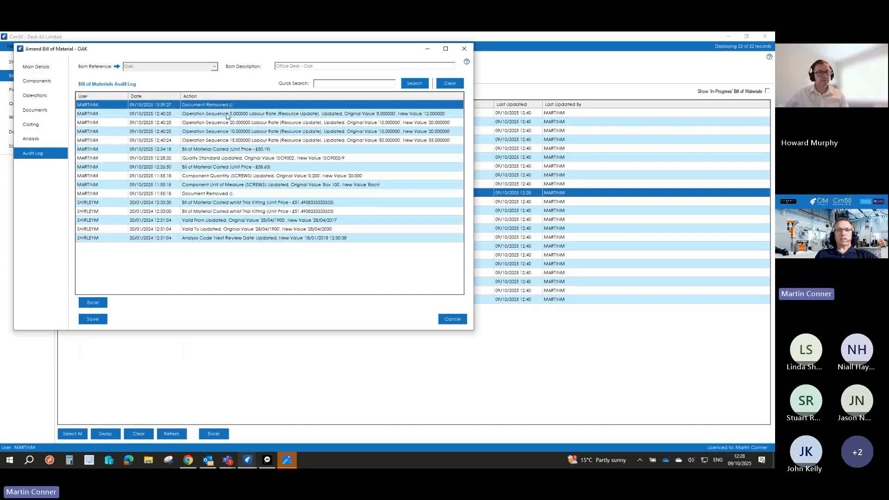
{"action": "left_click", "coordinate": [238, 158]}
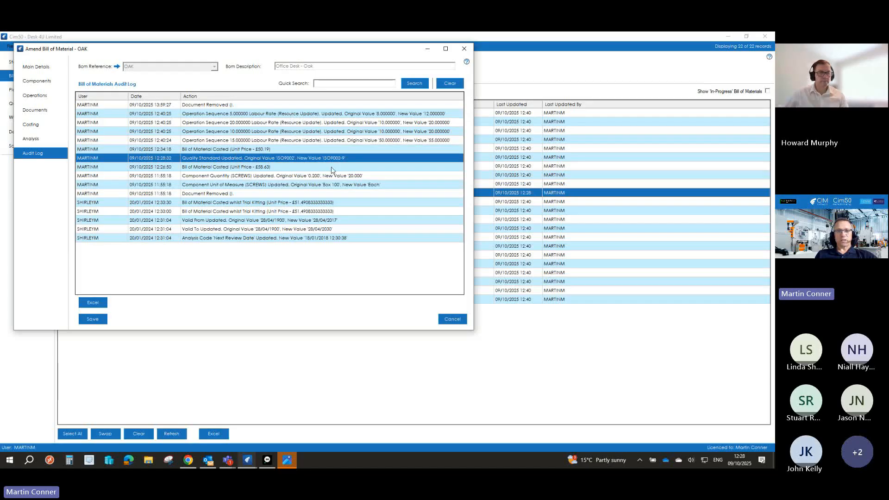
{"action": "left_click", "coordinate": [452, 319]}
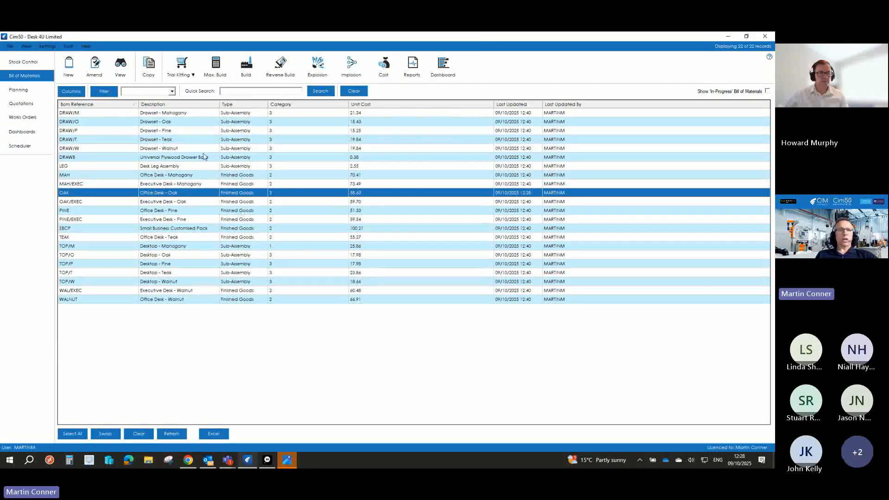
- Run a trial kit for 100 OAK desks, check the component availability, and leave without further action
{"action": "left_click", "coordinate": [179, 69]}
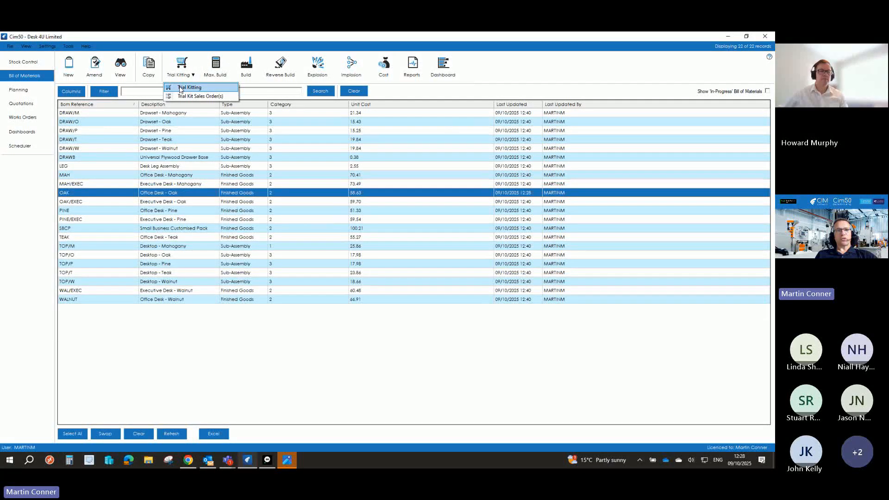
{"action": "left_click", "coordinate": [180, 90]}
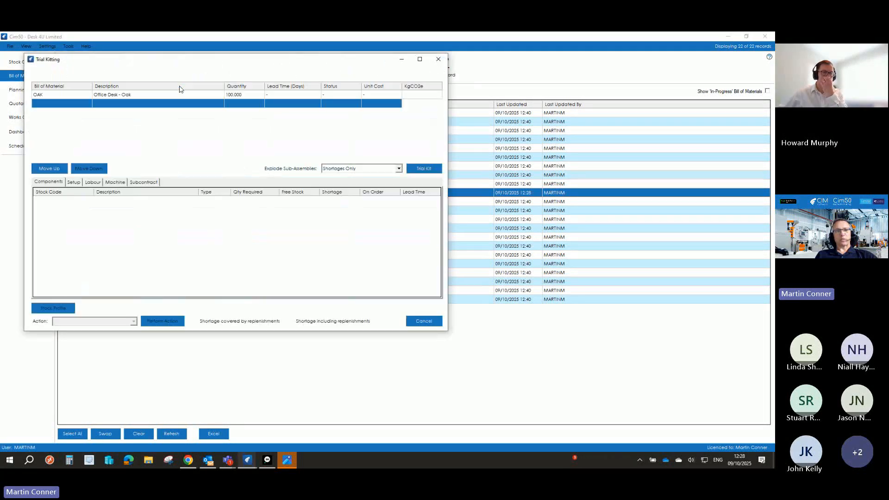
{"action": "left_click", "coordinate": [171, 96]}
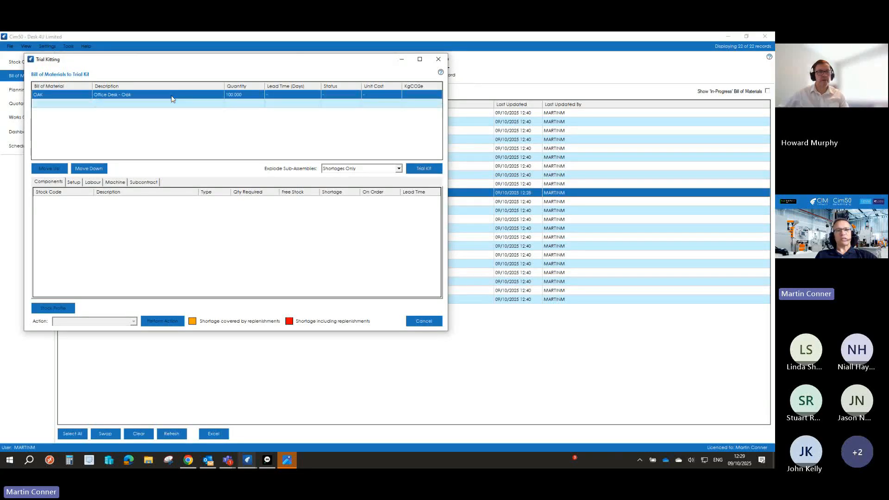
{"action": "left_click", "coordinate": [424, 168]}
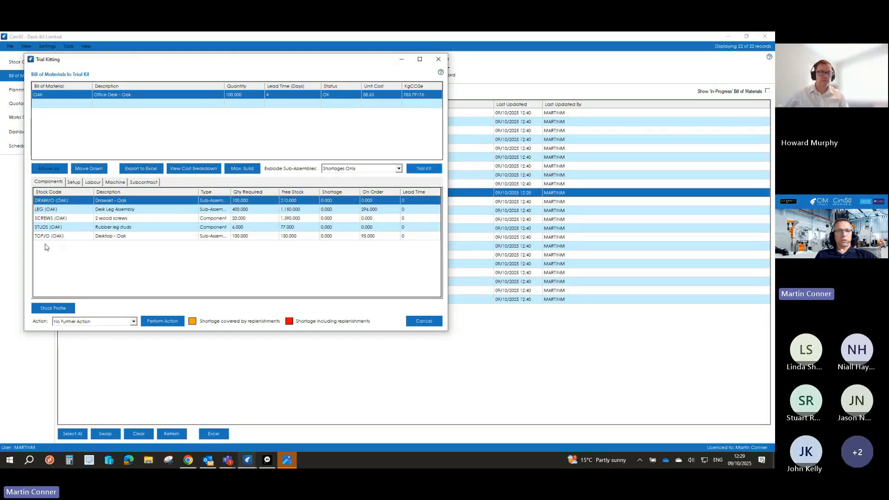
{"action": "left_click", "coordinate": [380, 211]}
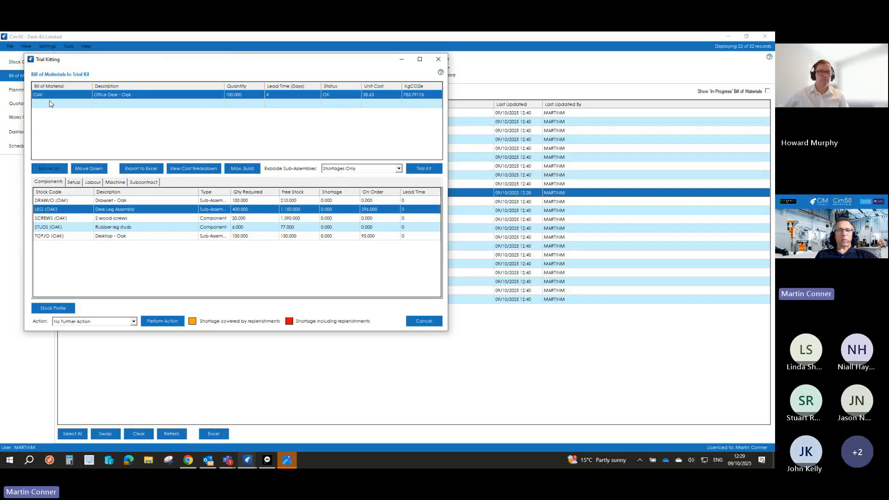
{"action": "left_click", "coordinate": [417, 325]}
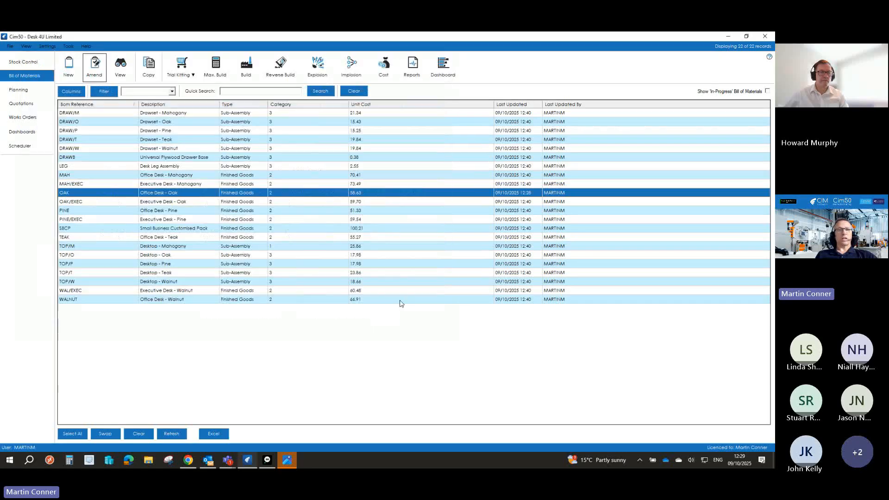
- Select the Business Exhibitions sales order and the second Smith Ltd. sales order for trial kitting
{"action": "left_click", "coordinate": [186, 78]}
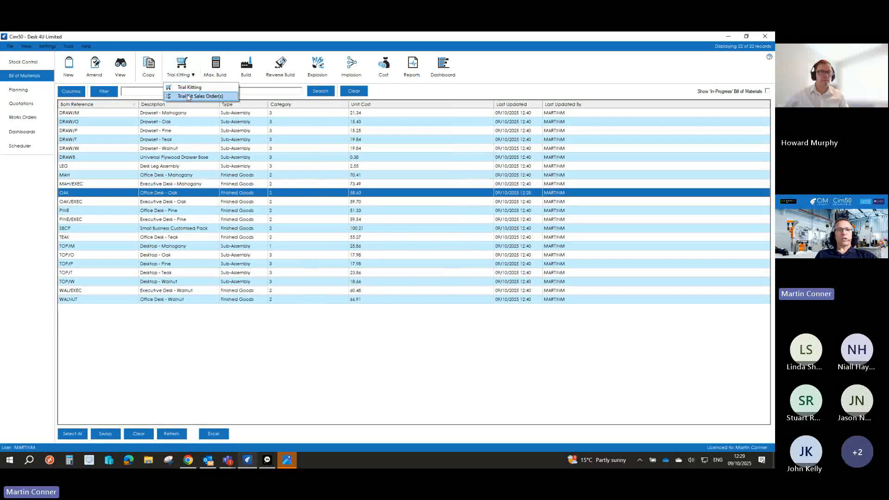
{"action": "left_click", "coordinate": [190, 95]}
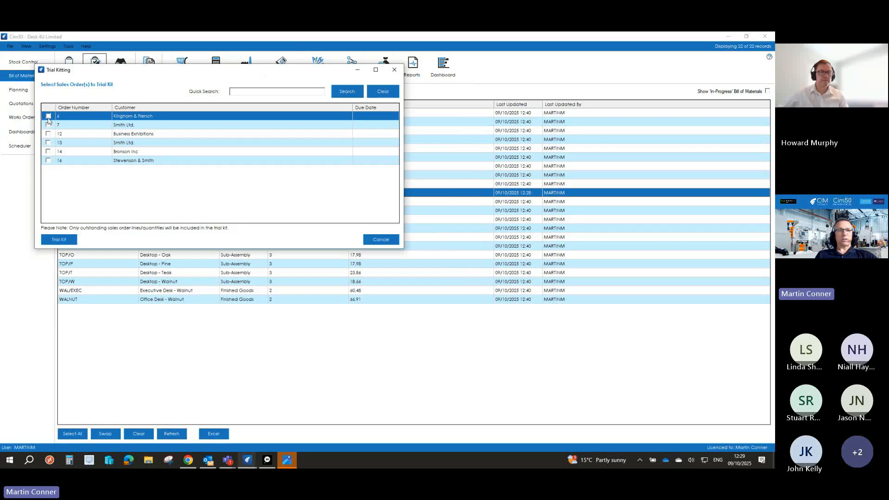
{"action": "left_click", "coordinate": [48, 134]}
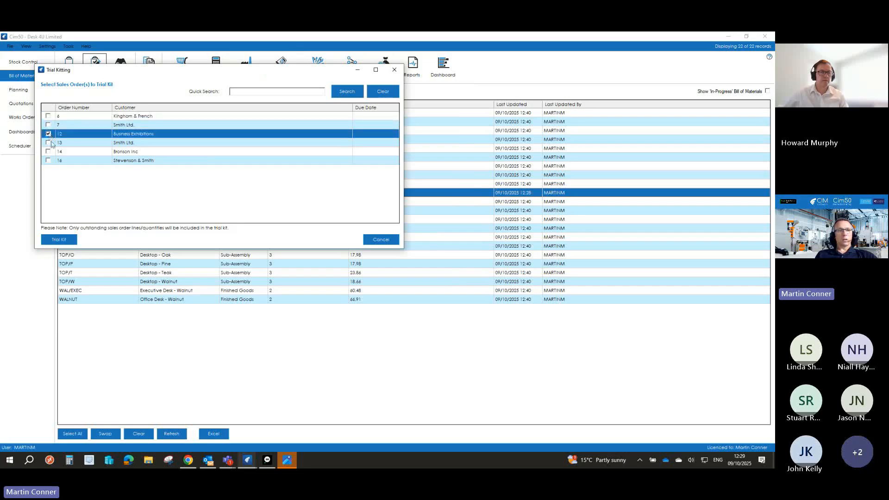
{"action": "left_click", "coordinate": [48, 143]}
{"action": "left_click", "coordinate": [58, 239]}
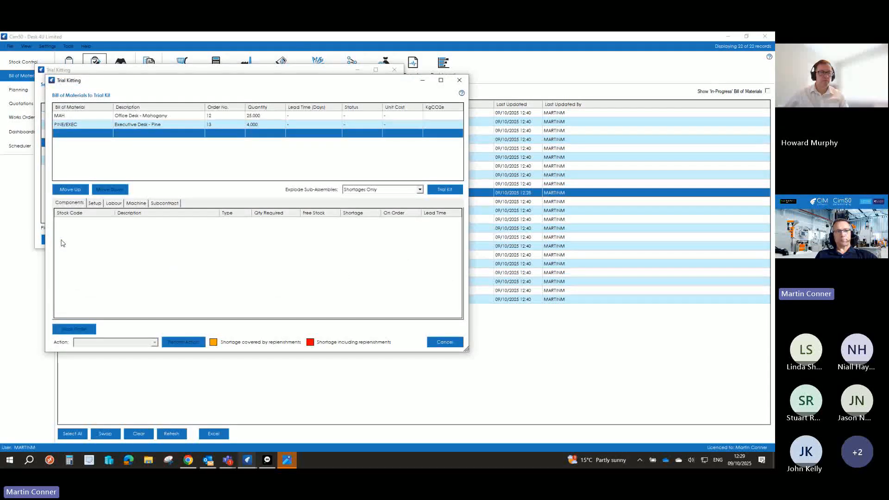
- Trial kit the MAH and PINE/EXEC desks from the selected sales orders, look at the available follow-up actions, and cancel
{"action": "left_click", "coordinate": [220, 116]}
{"action": "left_click", "coordinate": [219, 124]}
{"action": "left_click", "coordinate": [220, 116]}
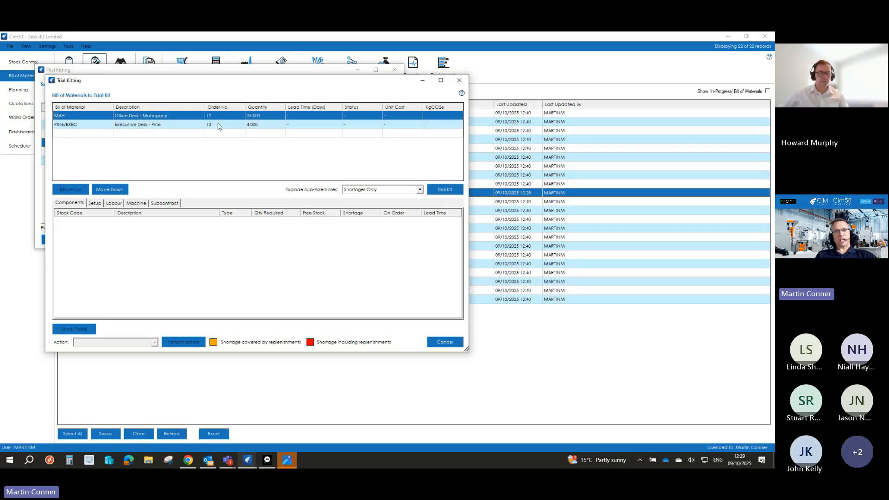
{"action": "left_click", "coordinate": [220, 124]}
{"action": "left_click", "coordinate": [445, 190]}
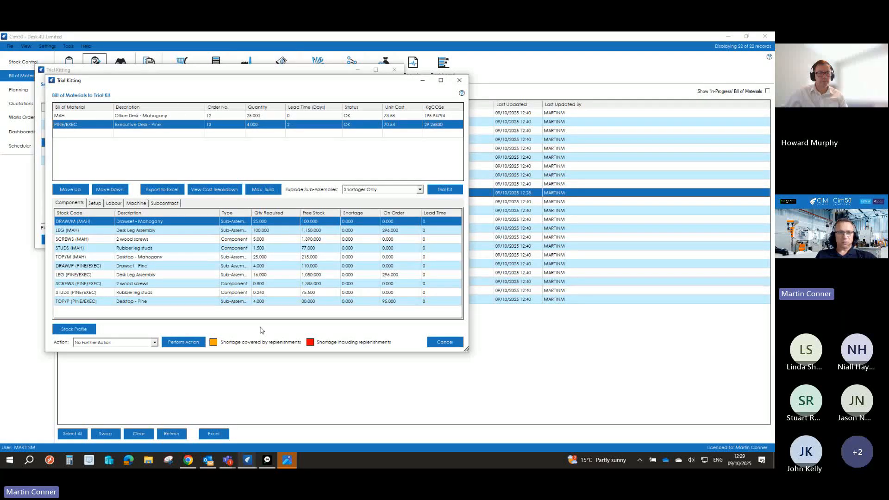
{"action": "left_click", "coordinate": [155, 343]}
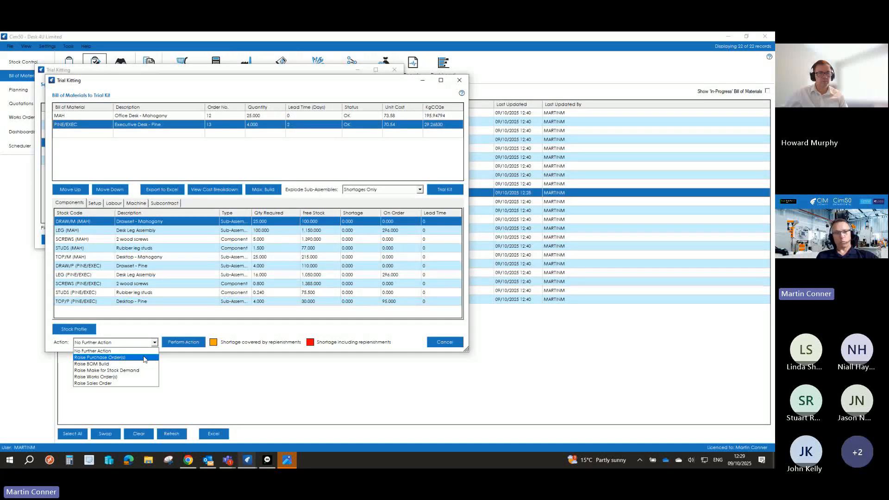
{"action": "left_click", "coordinate": [444, 342]}
{"action": "left_click", "coordinate": [443, 342]}
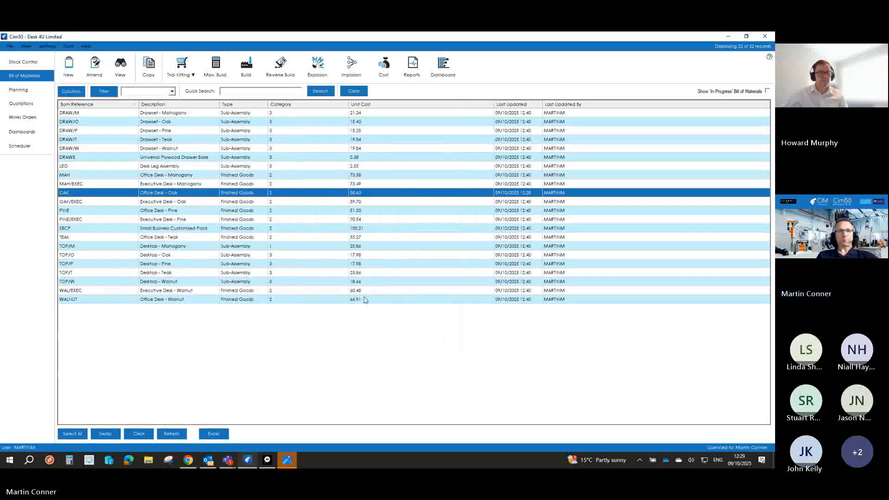
- Check OAK's maximum build by component and look at the structure reports offered for bills of materials
{"action": "left_click", "coordinate": [215, 66]}
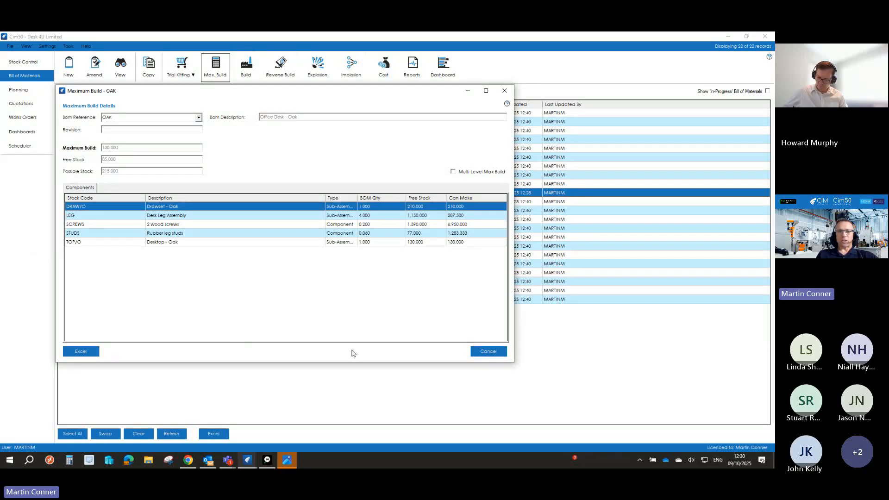
{"action": "left_click", "coordinate": [489, 351]}
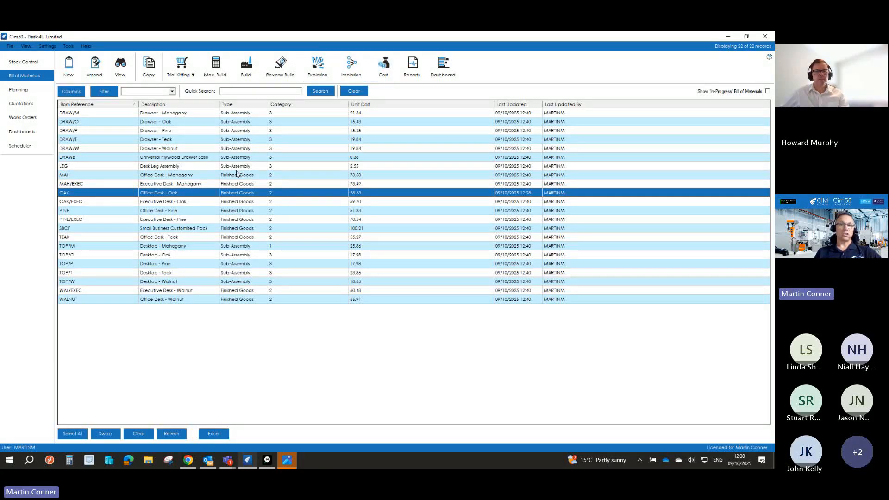
{"action": "left_click", "coordinate": [410, 75]}
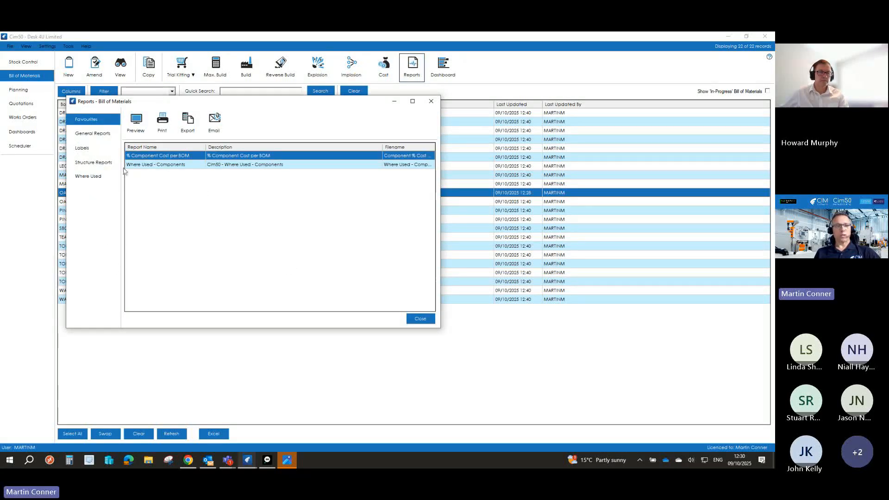
{"action": "left_click", "coordinate": [81, 163]}
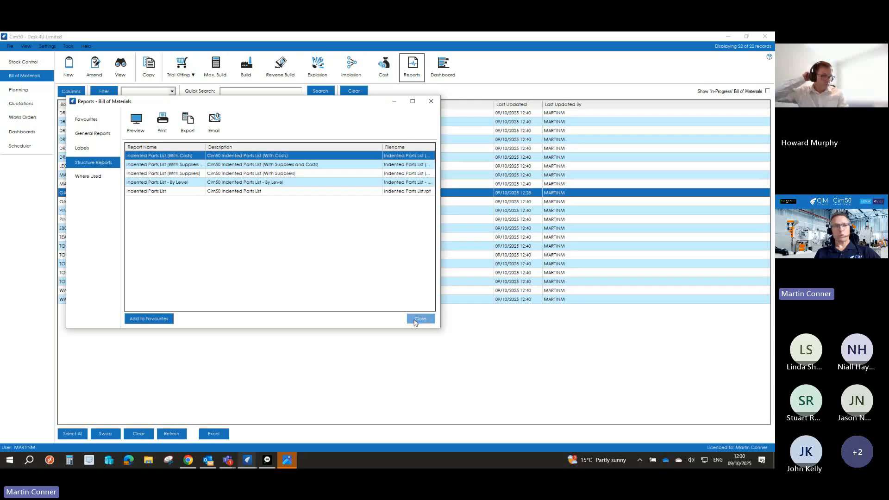
{"action": "left_click", "coordinate": [416, 320]}
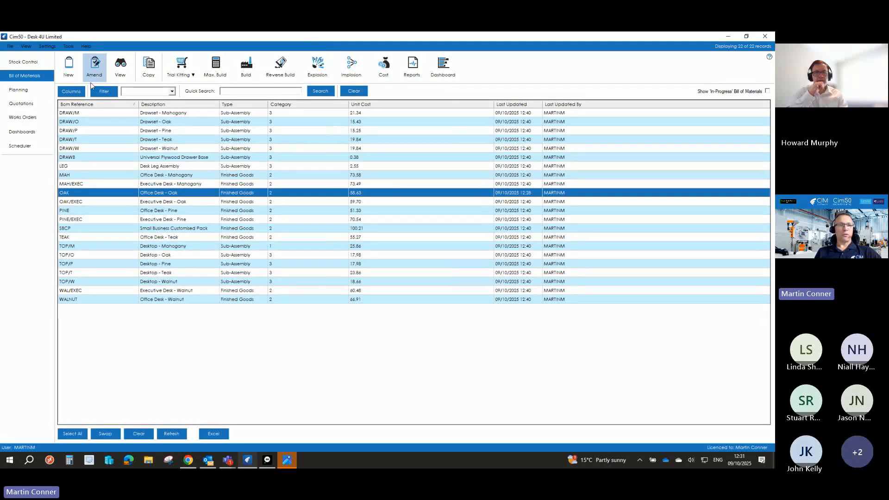
- Start a new quotation of type Customer for Compton Packaging, using its registered address for delivery
{"action": "left_click", "coordinate": [15, 105]}
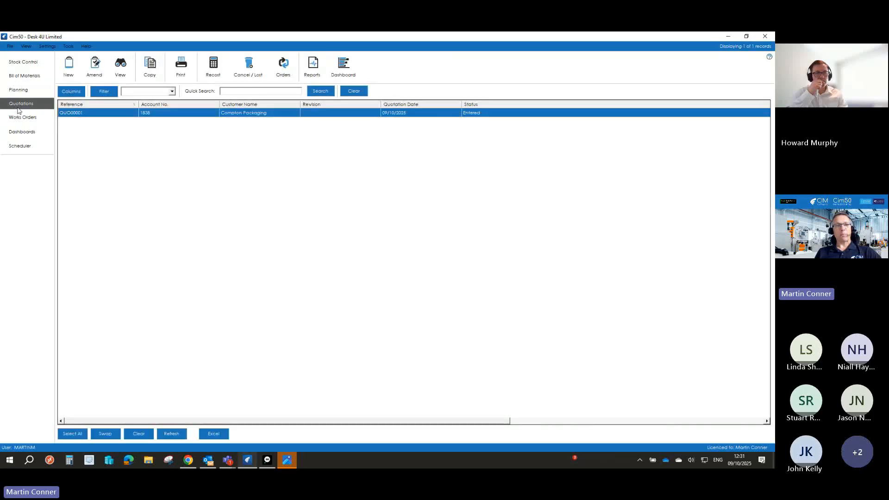
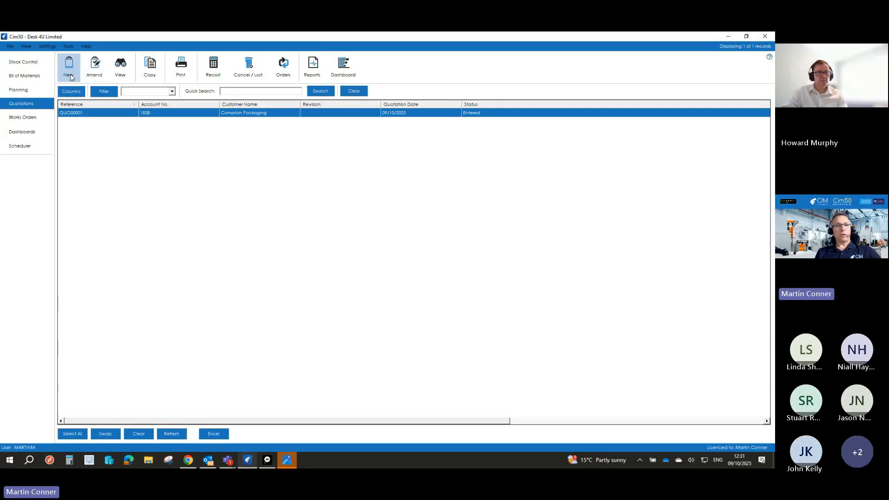
{"action": "left_click", "coordinate": [69, 74]}
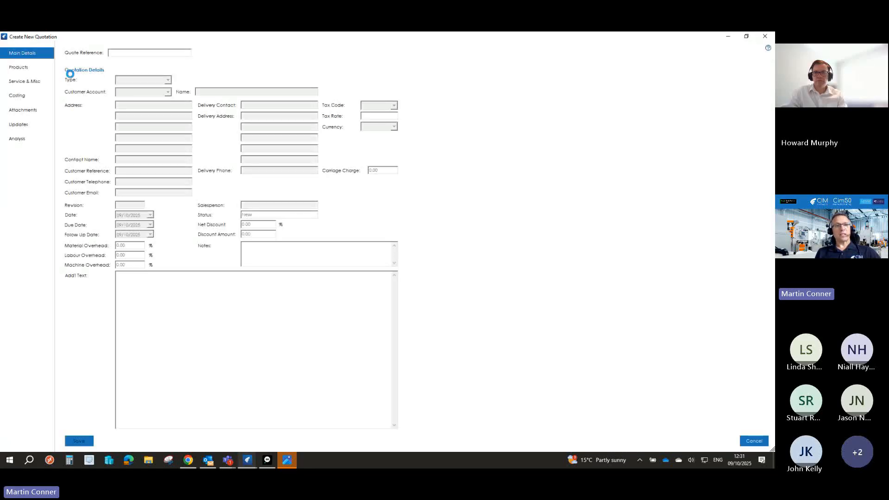
{"action": "left_click", "coordinate": [168, 80]}
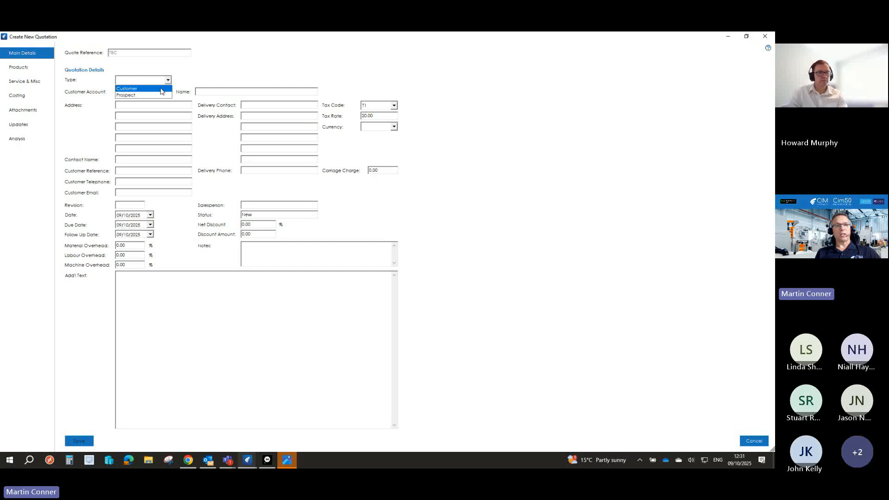
{"action": "left_click", "coordinate": [162, 90]}
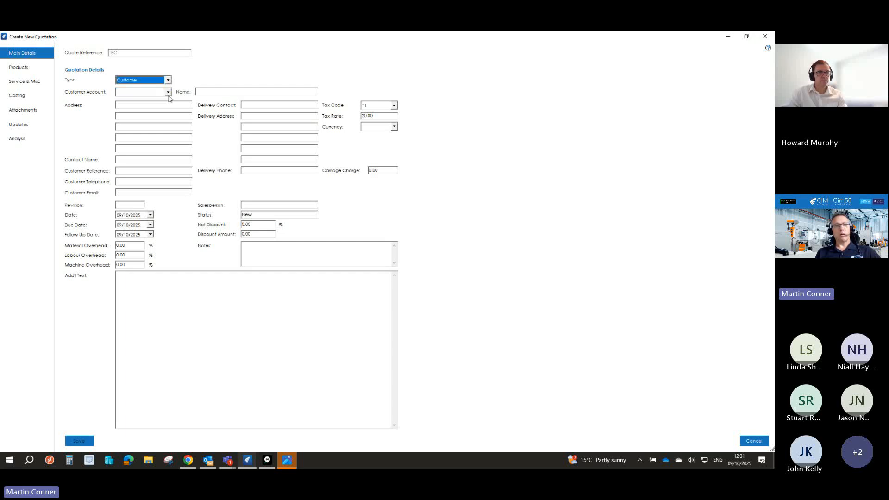
{"action": "left_click", "coordinate": [168, 92]}
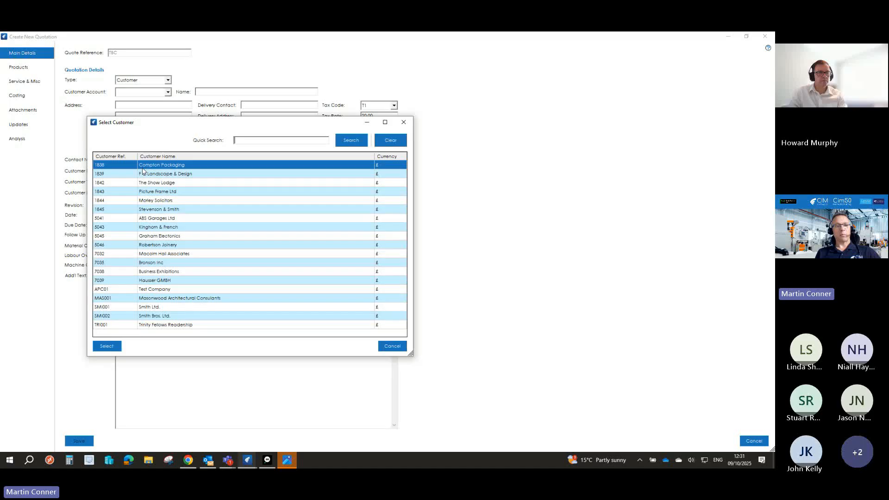
{"action": "left_click", "coordinate": [107, 346]}
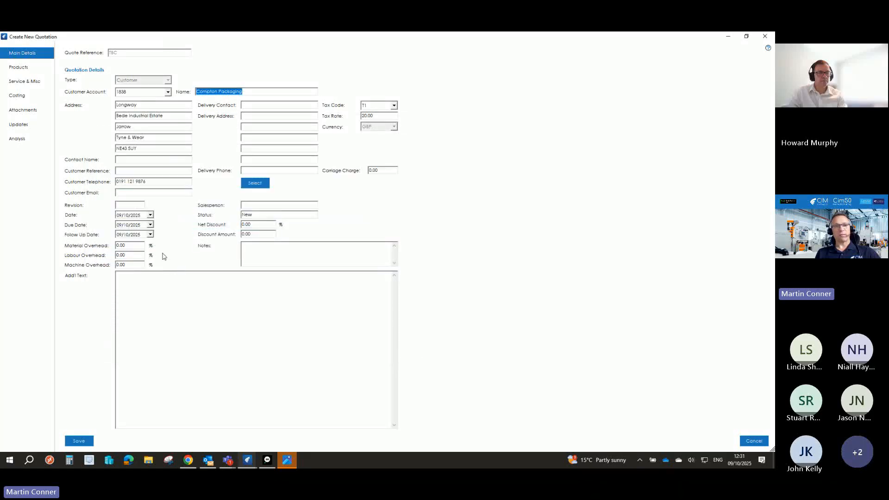
{"action": "left_click", "coordinate": [259, 185]}
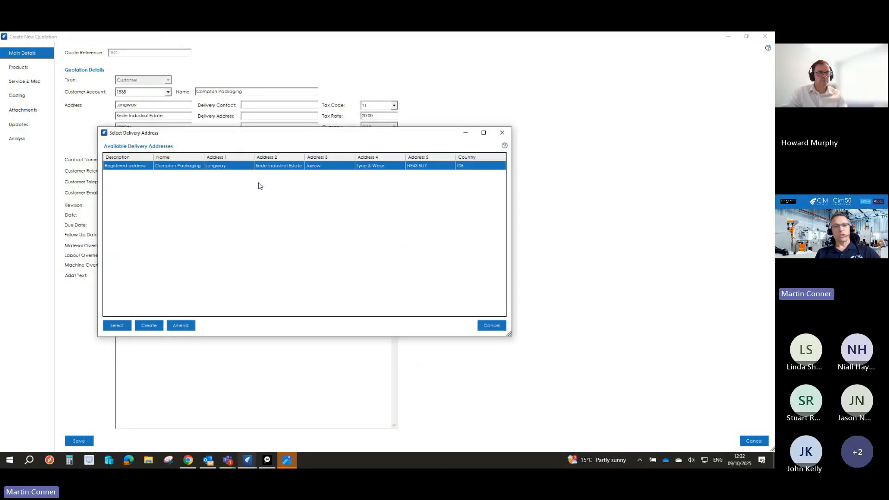
{"action": "left_click", "coordinate": [112, 327]}
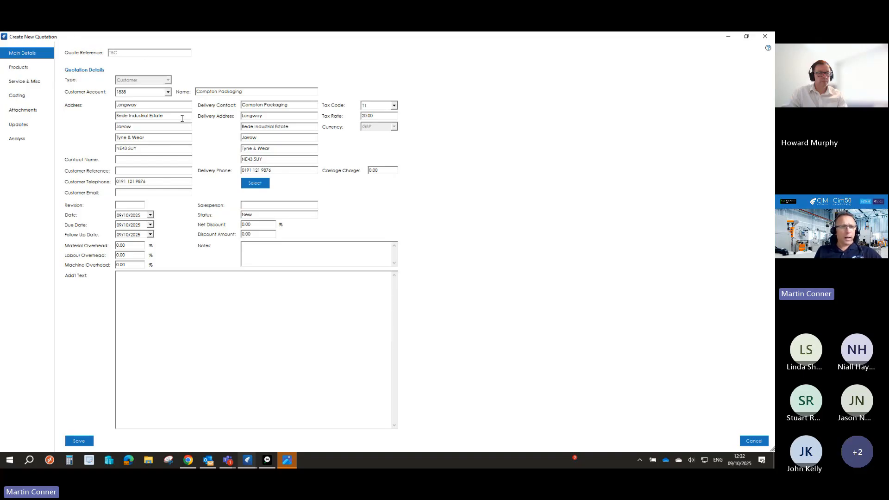
- Add TEST to the quotation's products as a non-stock item with the internal description "test for webinar"
{"action": "left_click", "coordinate": [18, 68]}
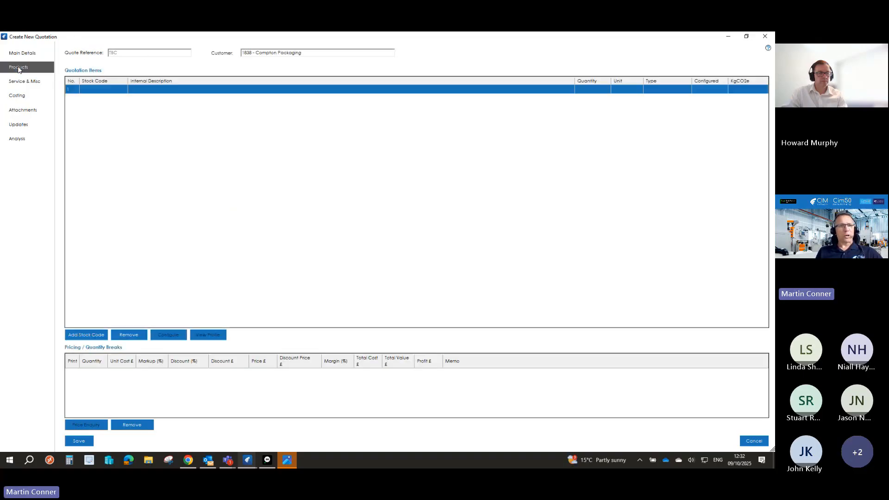
{"action": "left_click", "coordinate": [90, 89]}
{"action": "type", "text": "TEST"}
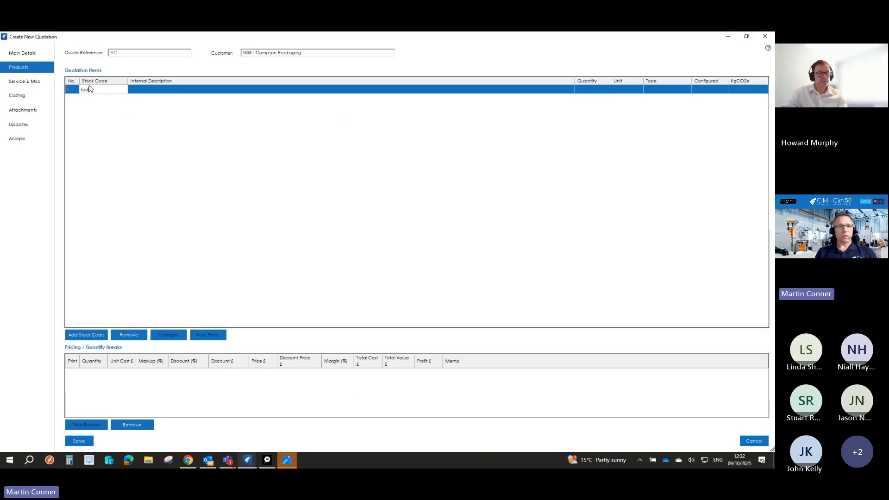
{"action": "key", "text": "Return"}
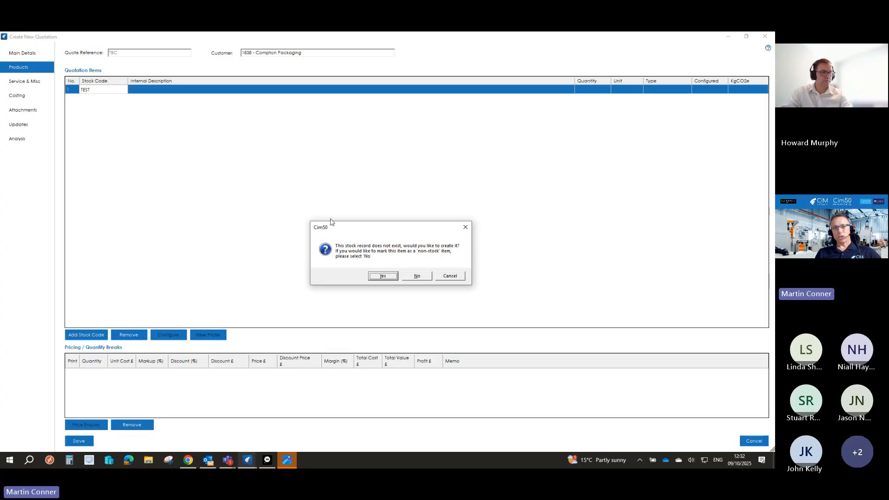
{"action": "left_click", "coordinate": [416, 276]}
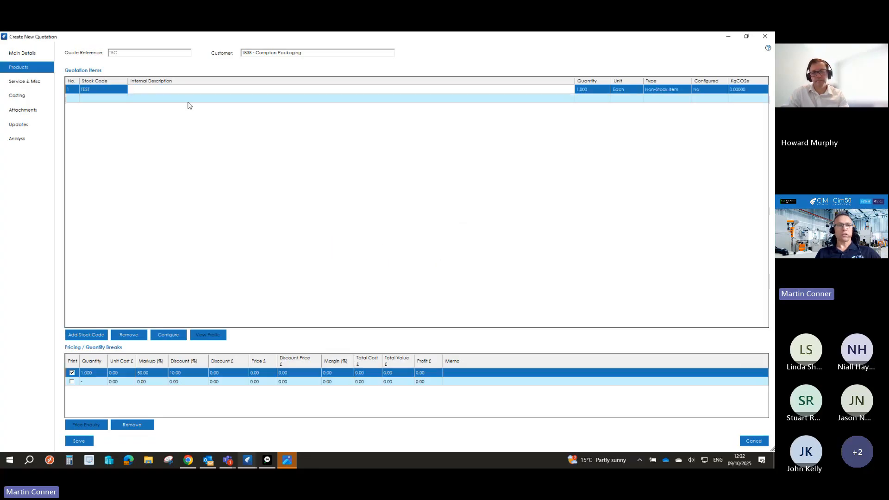
{"action": "left_click", "coordinate": [175, 90]}
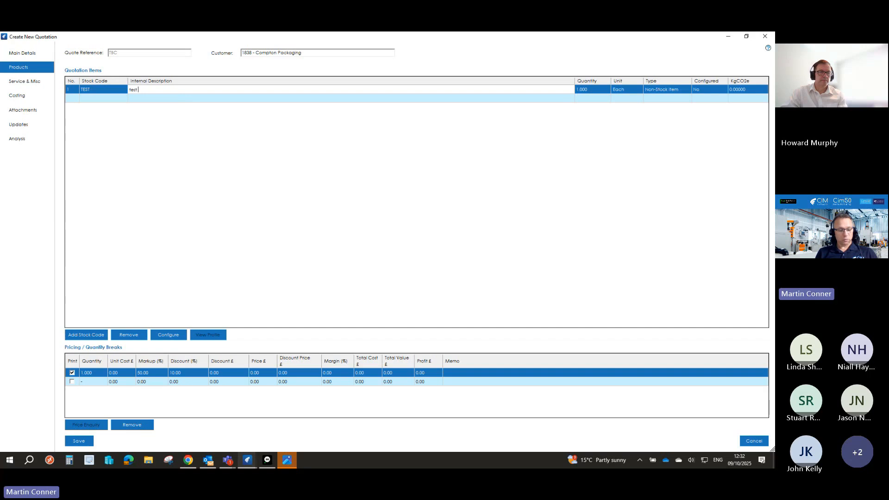
{"action": "type", "text": "test t"}
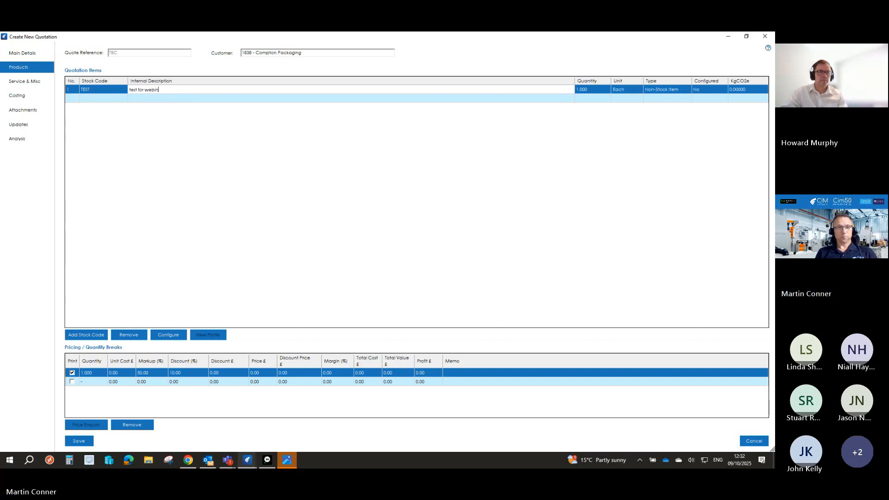
{"action": "key", "text": "Tab"}
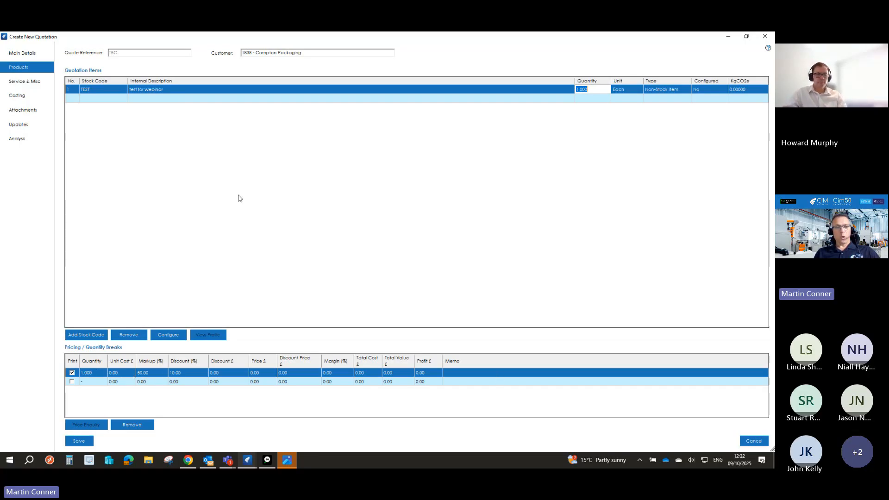
- Configure the TEST quotation item by copying the existing OAK bill of material into it
{"action": "left_click", "coordinate": [174, 331]}
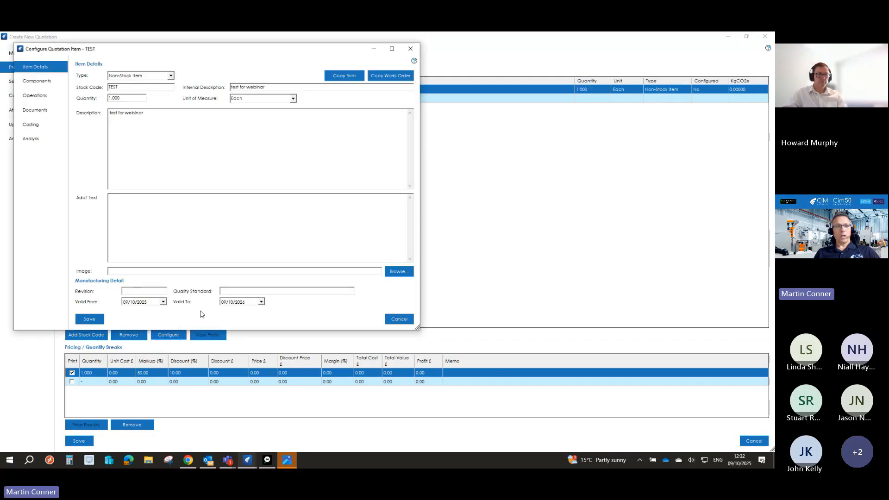
{"action": "left_click", "coordinate": [51, 82]}
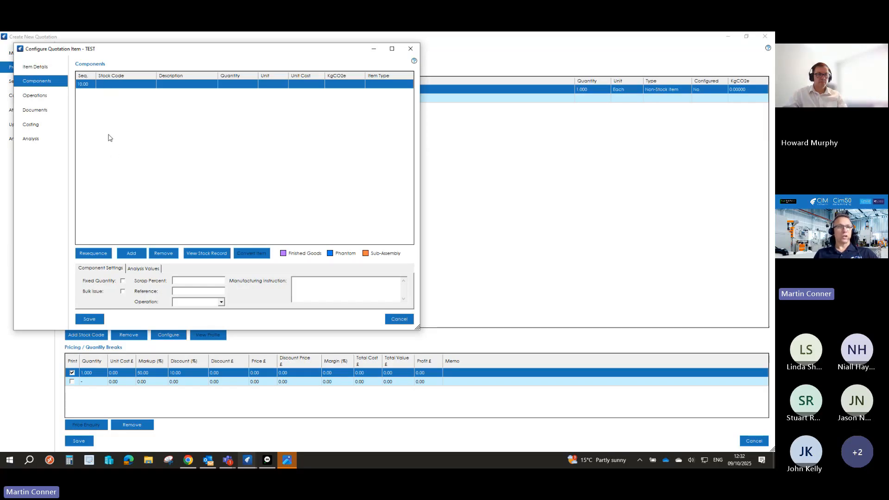
{"action": "left_click", "coordinate": [46, 70]}
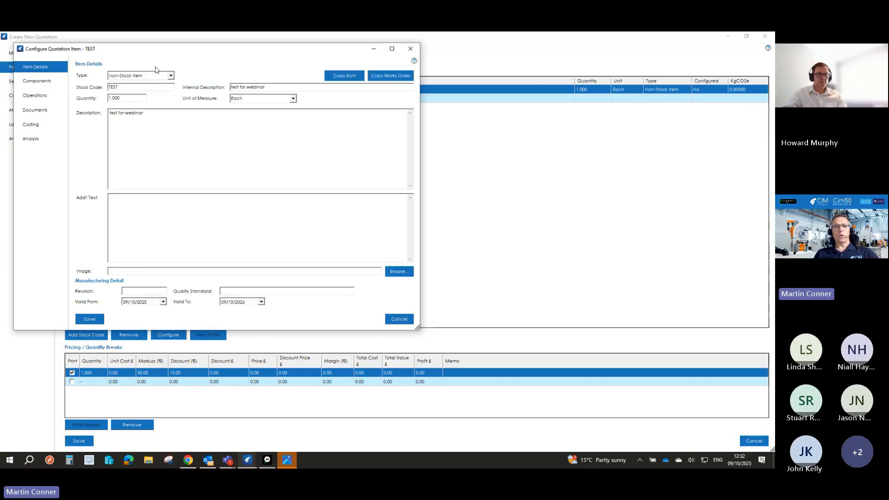
{"action": "left_click", "coordinate": [343, 76]}
{"action": "left_click", "coordinate": [384, 274]}
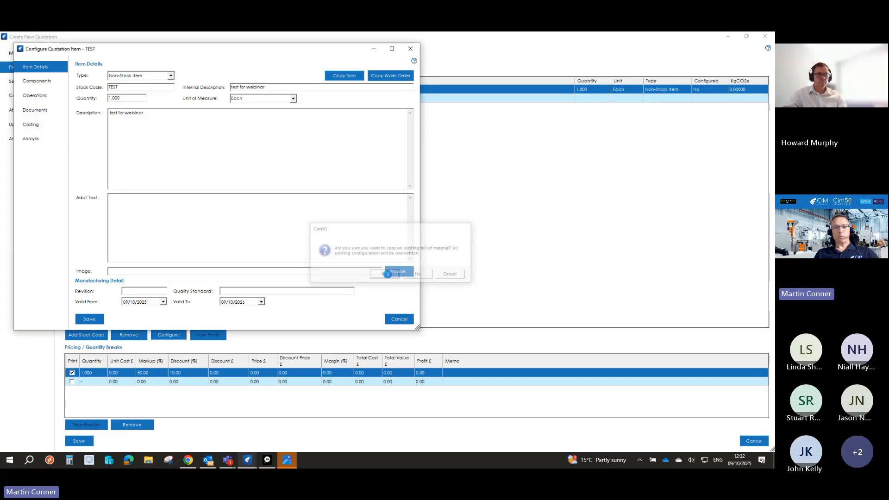
{"action": "left_click", "coordinate": [34, 182]}
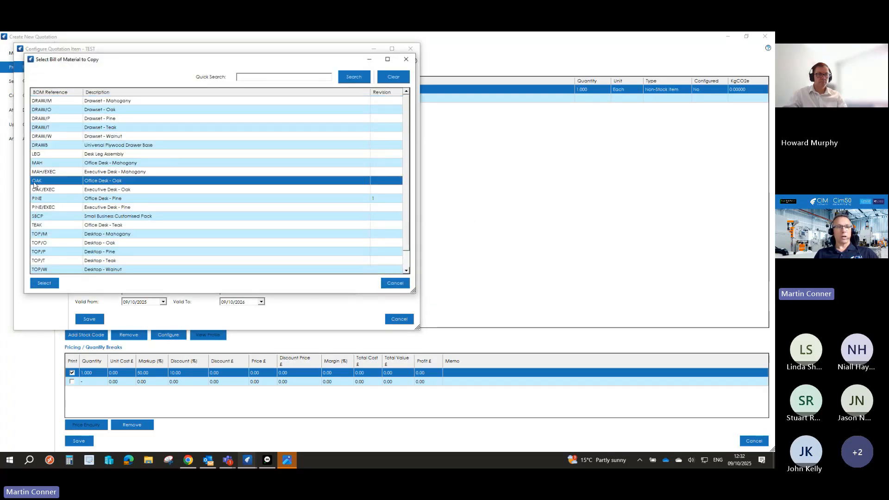
{"action": "left_click", "coordinate": [43, 283]}
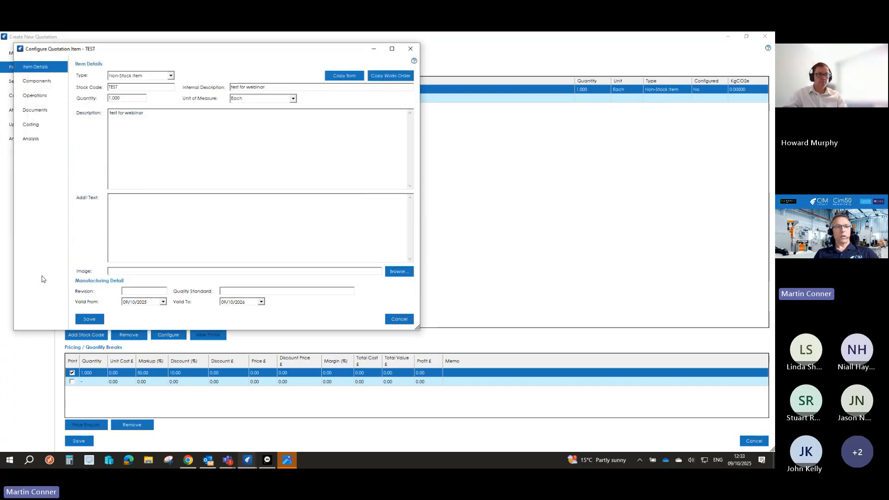
- Set the LEG component's quantity to 6 and save the configuration, recalculating costs without retaining the existing selling prices
{"action": "left_click", "coordinate": [37, 81]}
{"action": "left_click", "coordinate": [228, 95]}
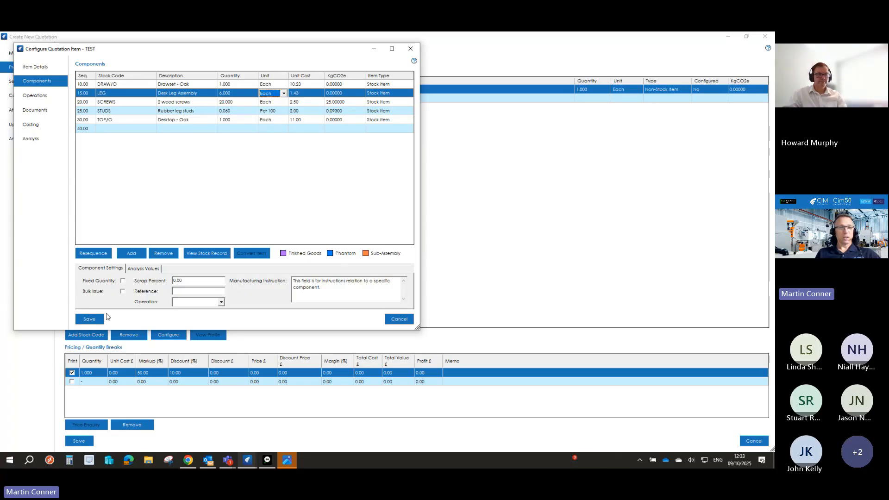
{"action": "left_click", "coordinate": [101, 319]}
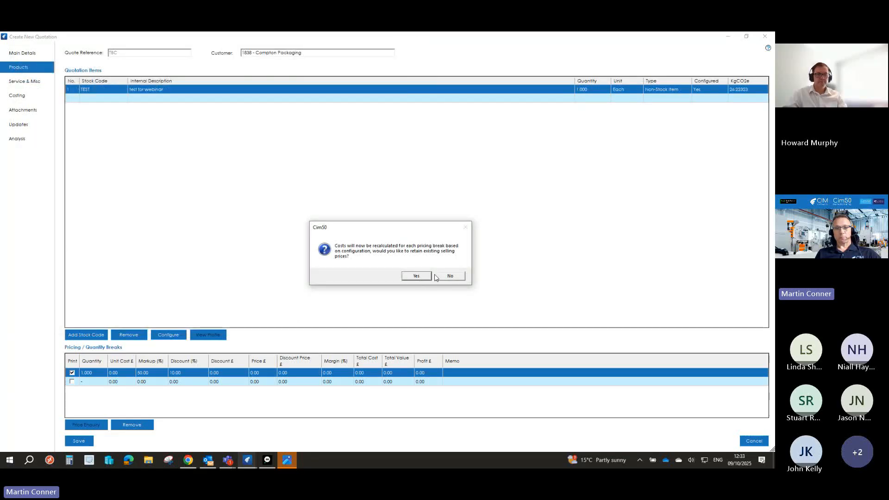
{"action": "left_click", "coordinate": [451, 277]}
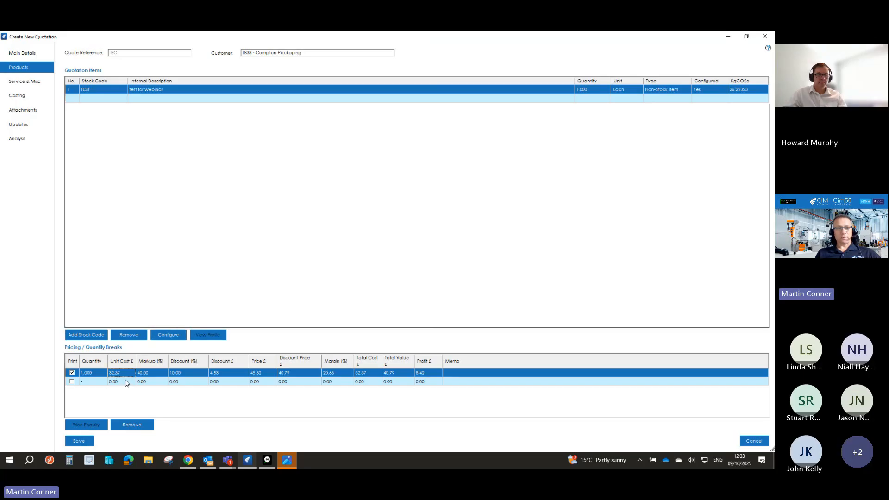
- Set the margin to 33% on TEST's pricing line for quantity 1
{"action": "left_click", "coordinate": [148, 373]}
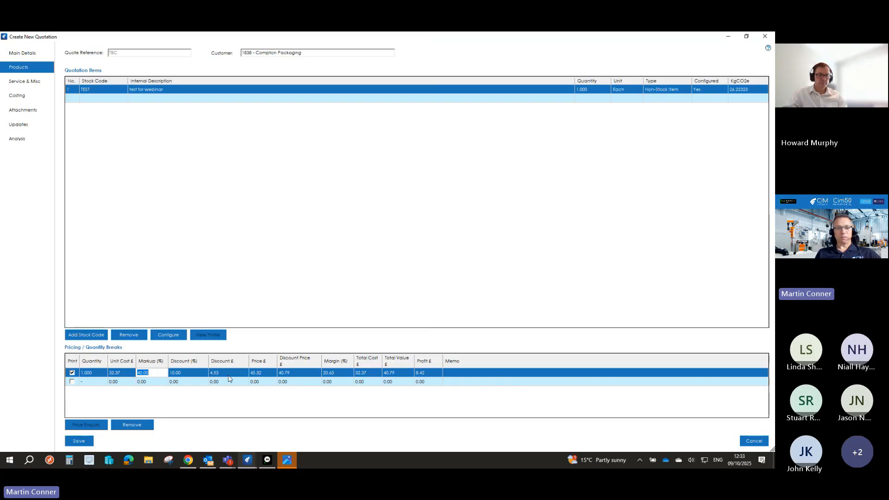
{"action": "left_click", "coordinate": [333, 375]}
{"action": "type", "text": "333"}
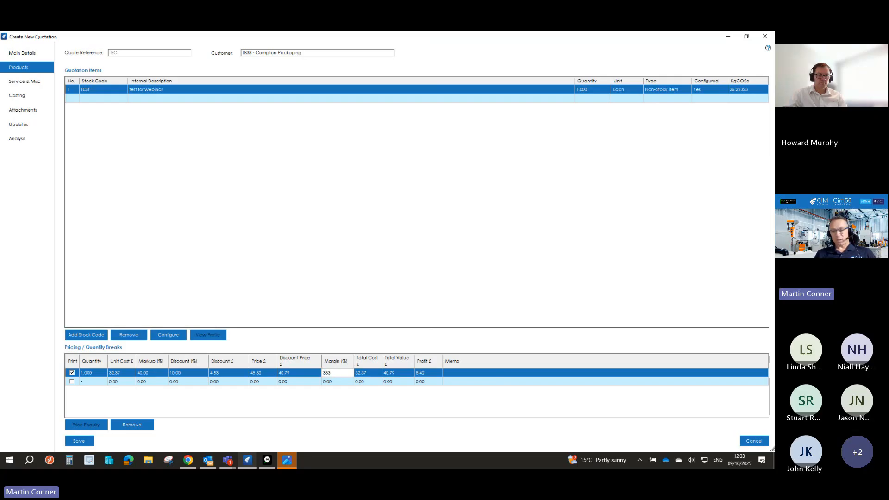
{"action": "key", "text": "Tab"}
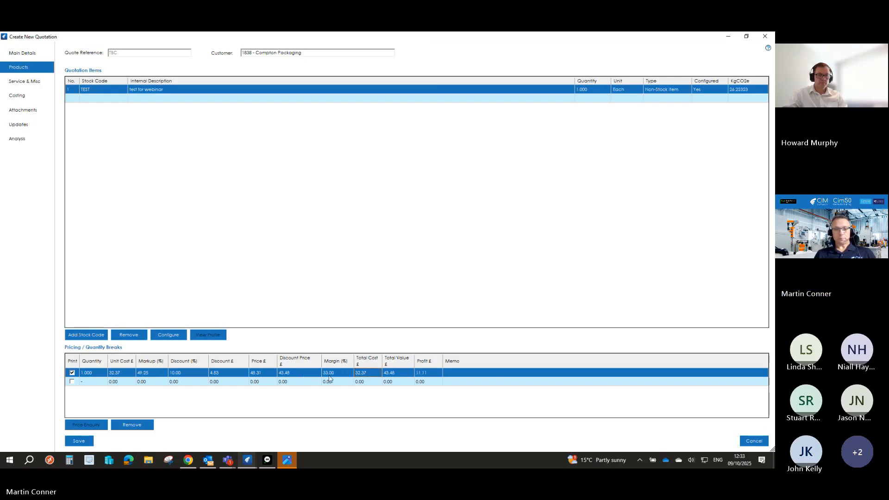
- Set the markup to 50% on TEST's pricing line for quantity 1
{"action": "left_click", "coordinate": [145, 373]}
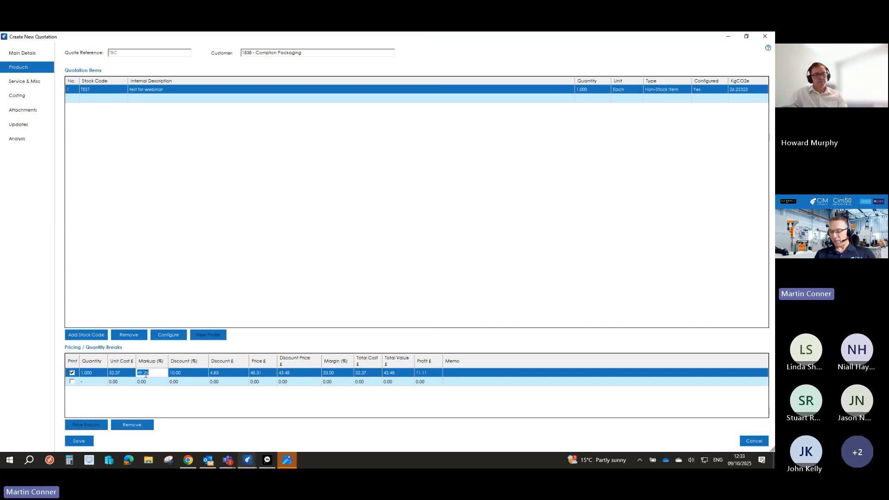
{"action": "type", "text": "50"}
{"action": "key", "text": "Tab"}
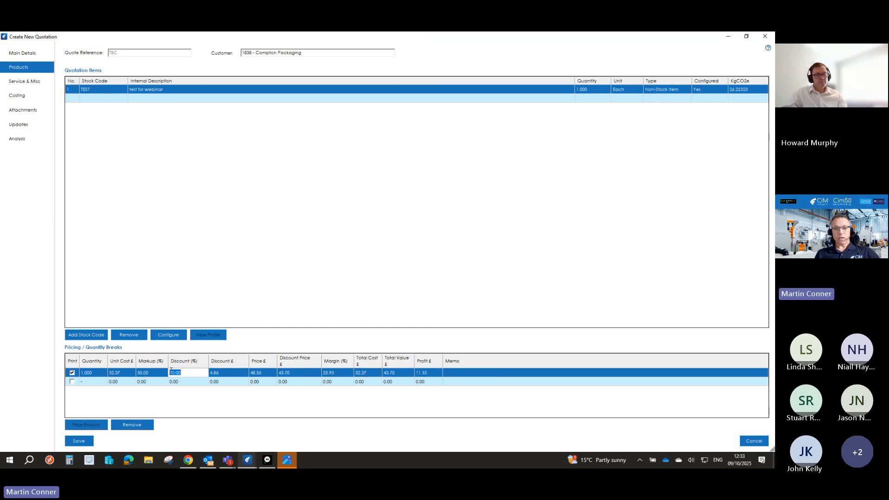
- Open the price on TEST's quantity 1 pricing line for editing
{"action": "left_click", "coordinate": [287, 374]}
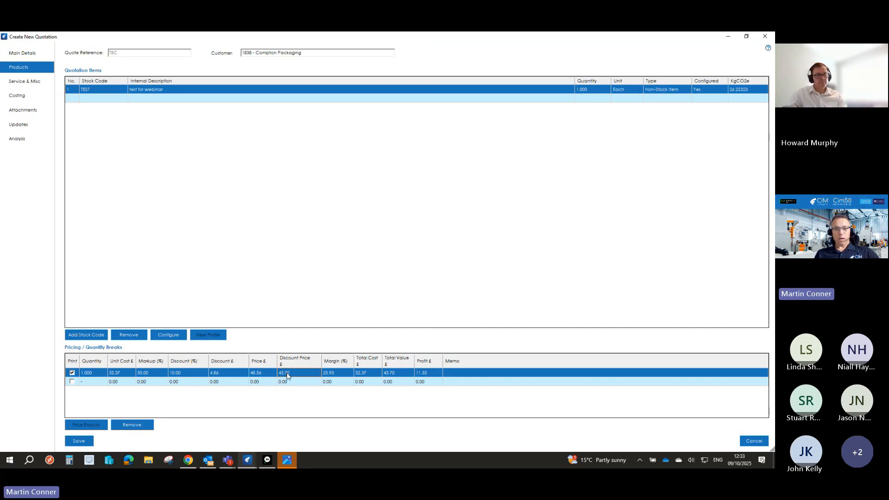
{"action": "left_click", "coordinate": [264, 375]}
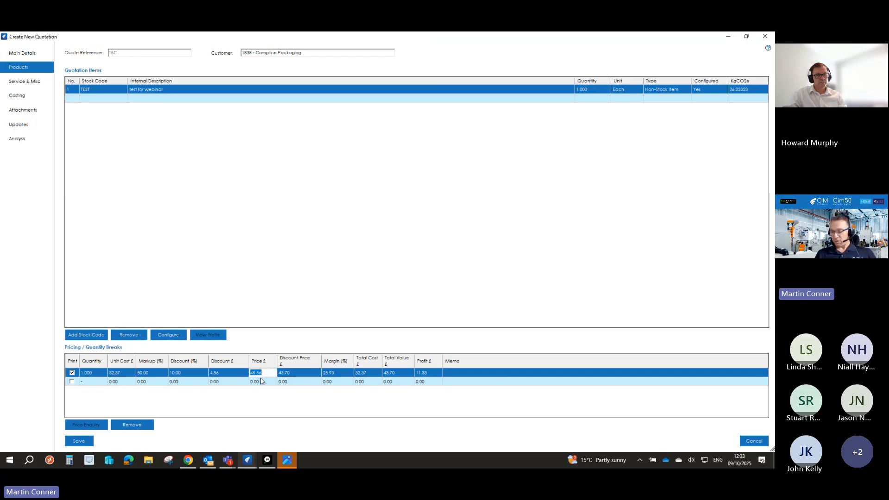
- Set the price of the TEST item's quantity 1 pricing break to £50
{"action": "type", "text": "50"}
{"action": "key", "text": "Return"}
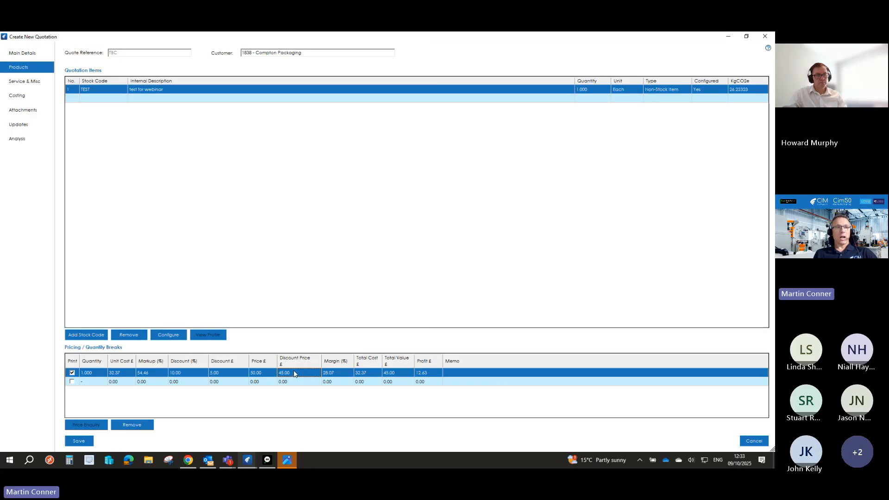
- Examine the available service and miscellaneous charge types, and review the quotation's costing analysis down to the profit line
{"action": "left_click", "coordinate": [35, 85]}
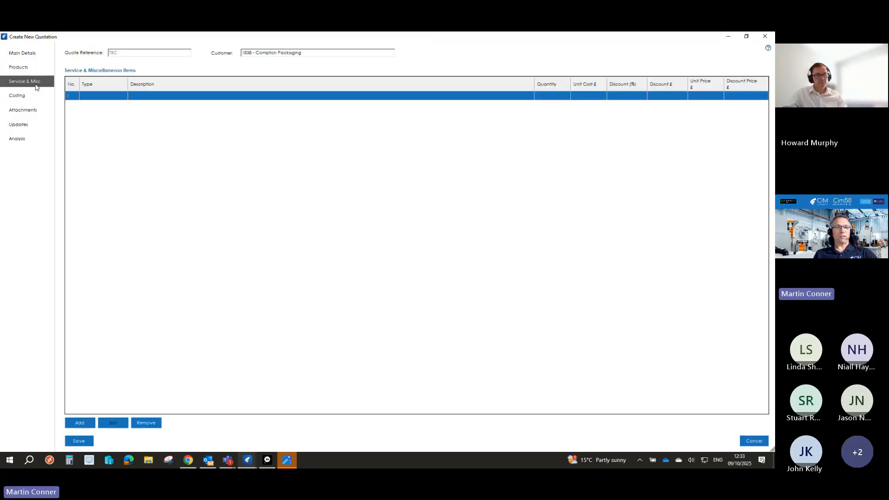
{"action": "left_click", "coordinate": [99, 98]}
{"action": "left_click", "coordinate": [123, 96]}
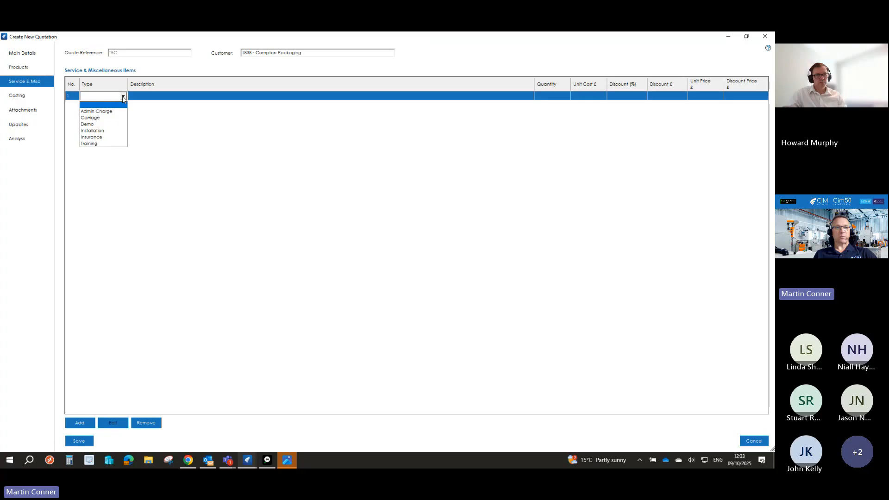
{"action": "left_click", "coordinate": [123, 96]}
{"action": "left_click", "coordinate": [28, 96]}
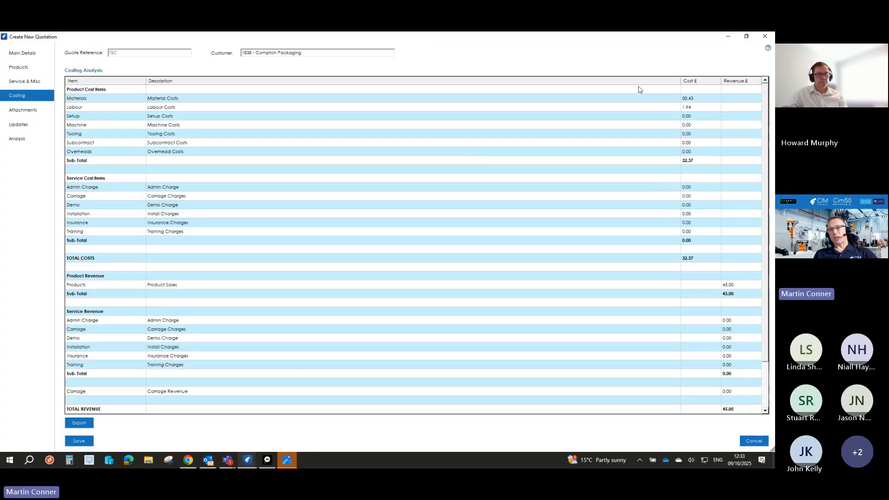
{"action": "scroll", "coordinate": [737, 369], "scroll_direction": "down", "scroll_amount": 2}
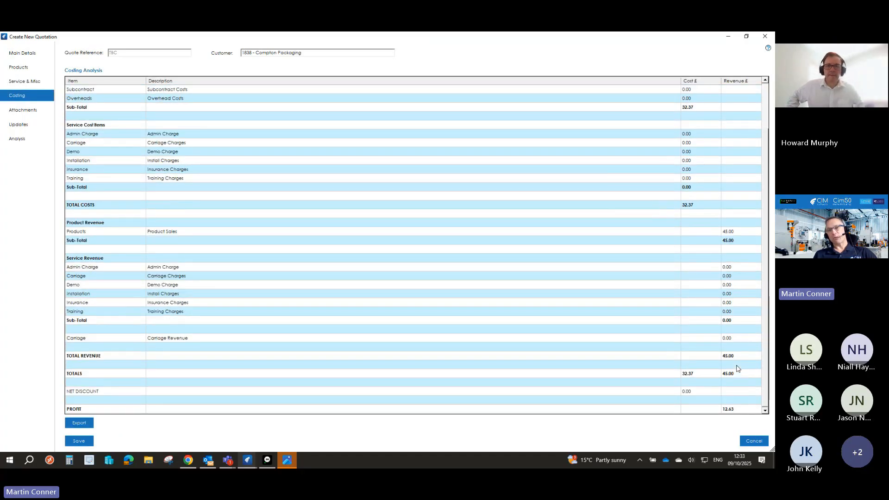
{"action": "scroll", "coordinate": [737, 368], "scroll_direction": "up", "scroll_amount": 2}
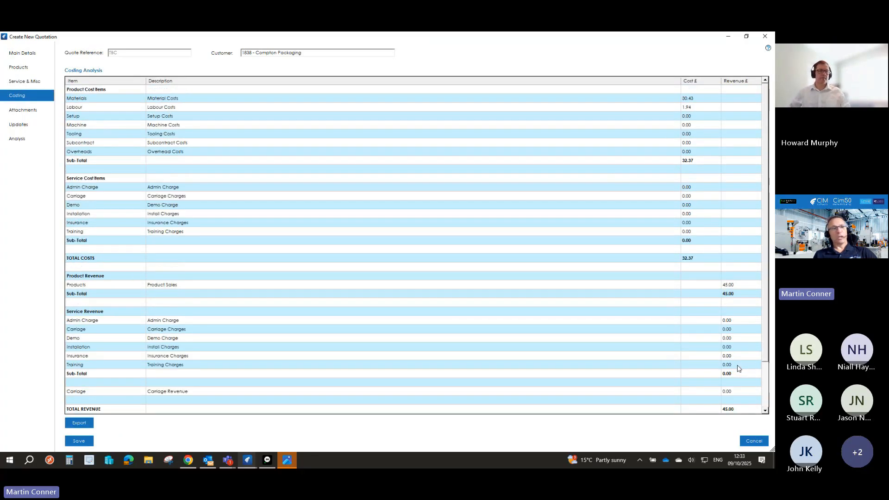
- Add a pricing break for a quantity of 100 to the TEST item, retaining the existing selling prices
{"action": "left_click", "coordinate": [52, 68]}
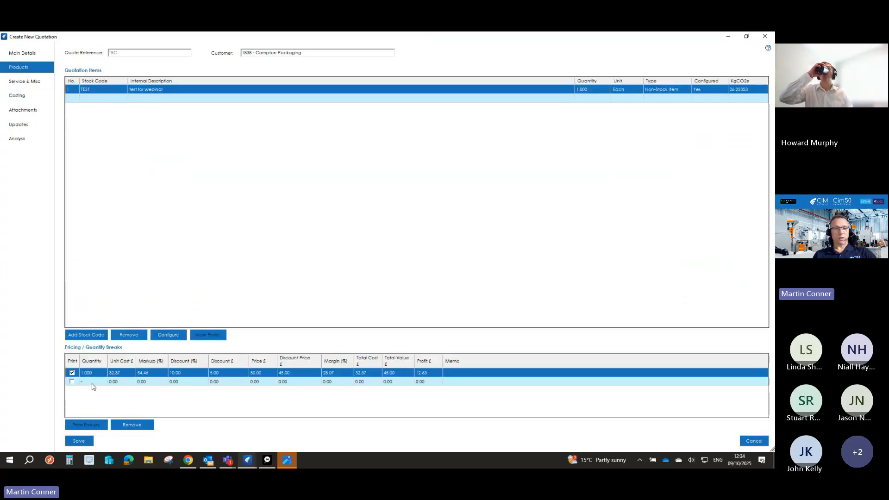
{"action": "left_click", "coordinate": [91, 383]}
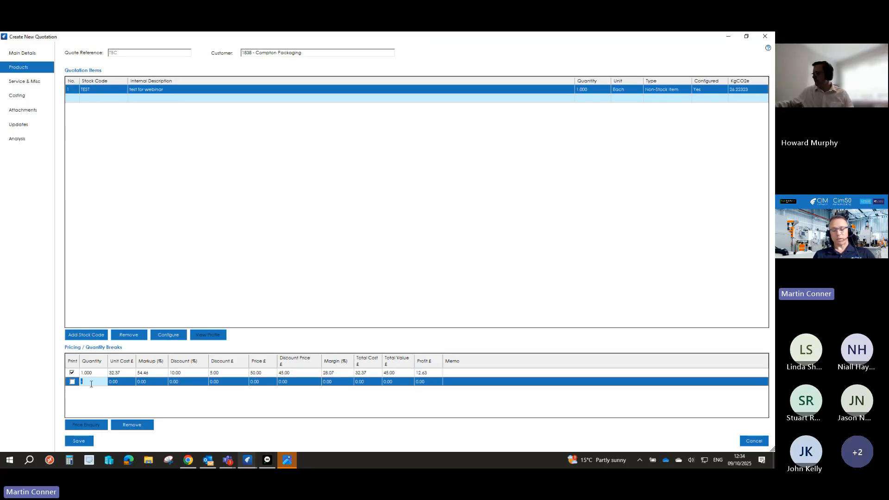
{"action": "type", "text": "100"}
{"action": "key", "text": "Return"}
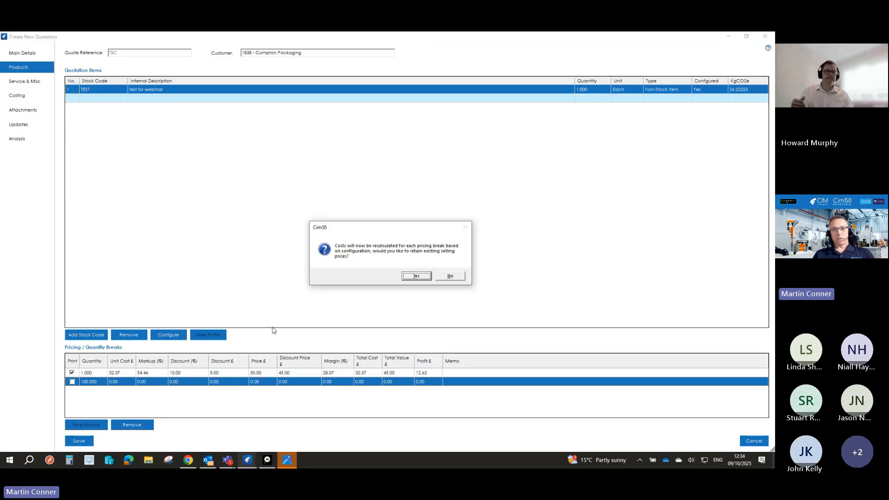
{"action": "left_click", "coordinate": [415, 276]}
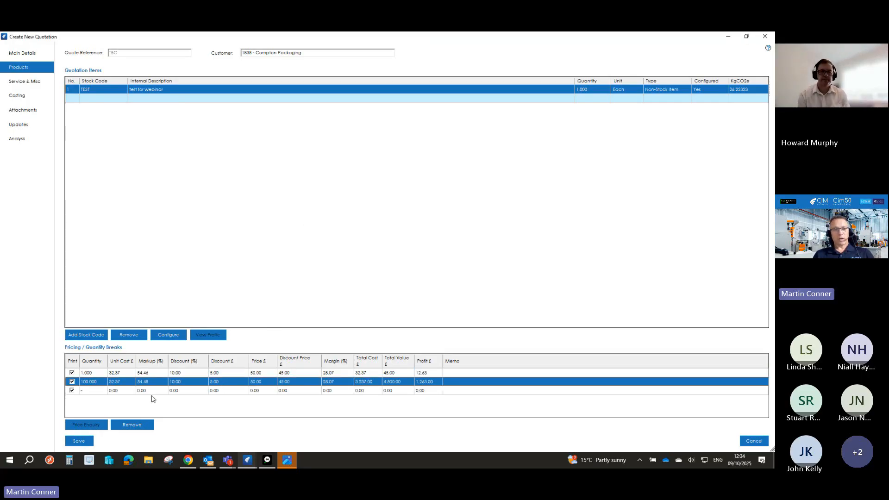
- Set the price of the quantity 100 pricing break to £49
{"action": "left_click", "coordinate": [256, 382]}
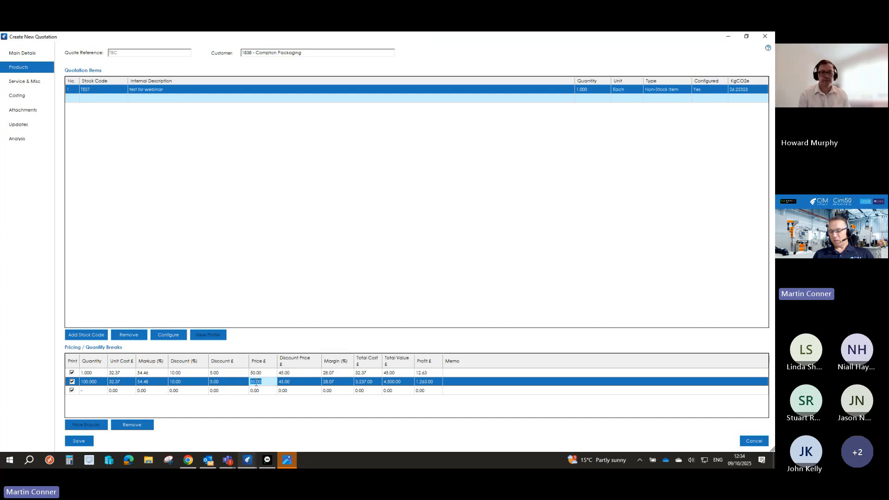
{"action": "type", "text": "49"}
{"action": "key", "text": "Return"}
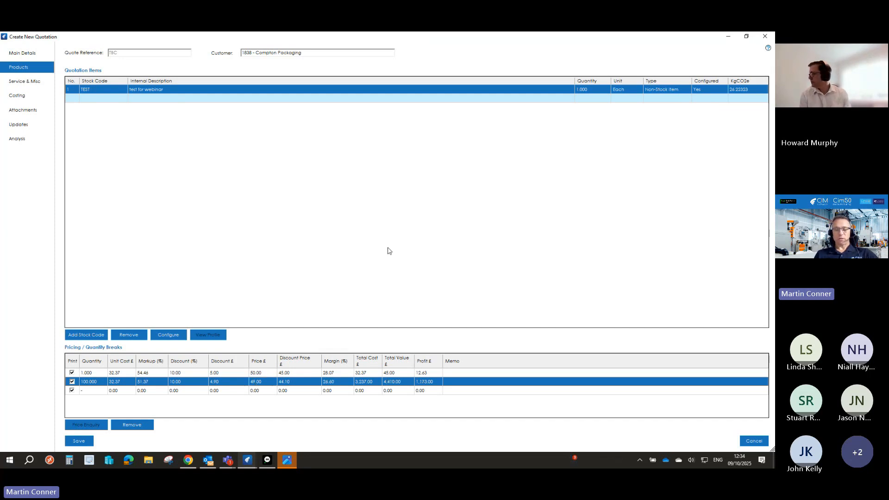
- Add a Telephone Call update to the quotation with the details "called to say go ahead" and save it
{"action": "left_click", "coordinate": [20, 110]}
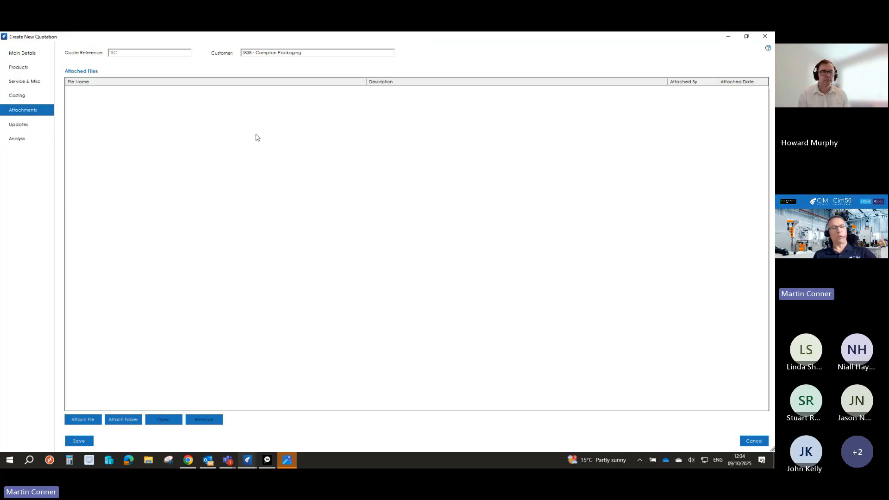
{"action": "left_click", "coordinate": [18, 126]}
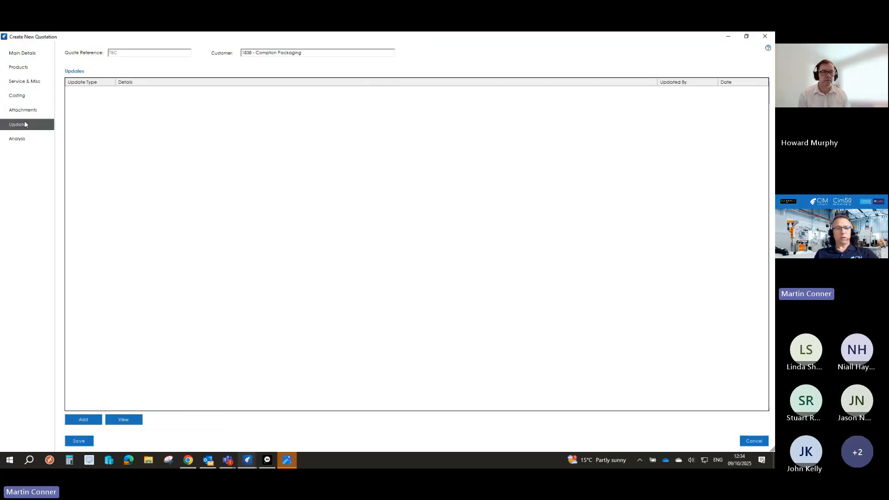
{"action": "left_click", "coordinate": [90, 423]}
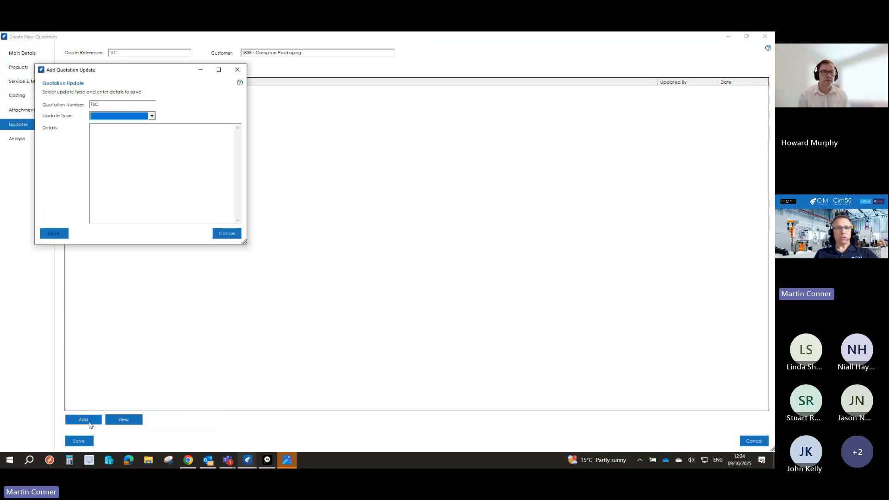
{"action": "left_click", "coordinate": [151, 116]}
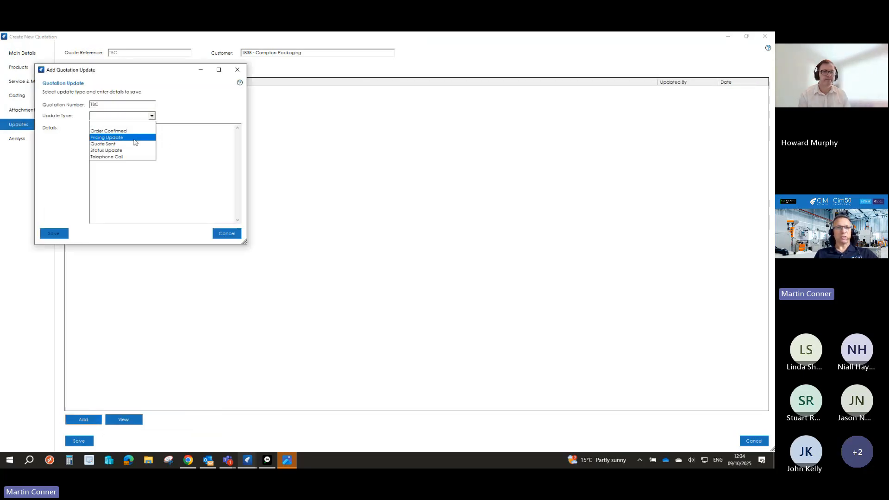
{"action": "left_click", "coordinate": [124, 157]}
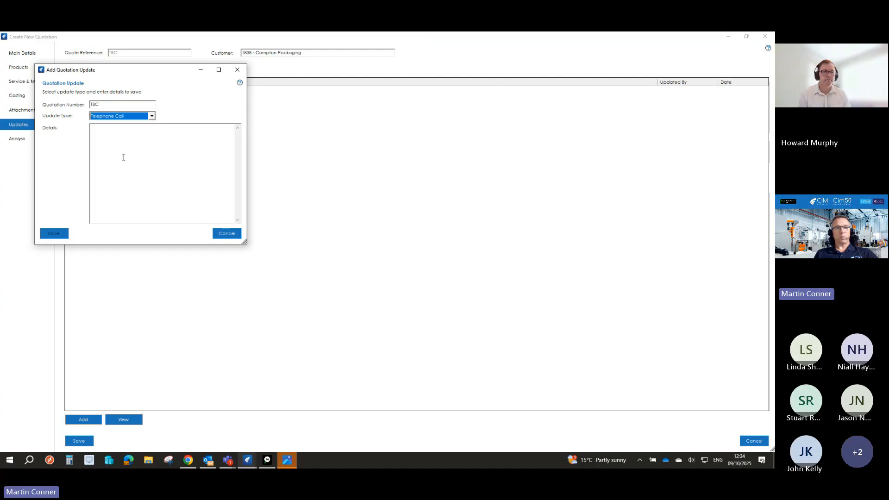
{"action": "left_click", "coordinate": [123, 150]}
{"action": "type", "text": "called "}
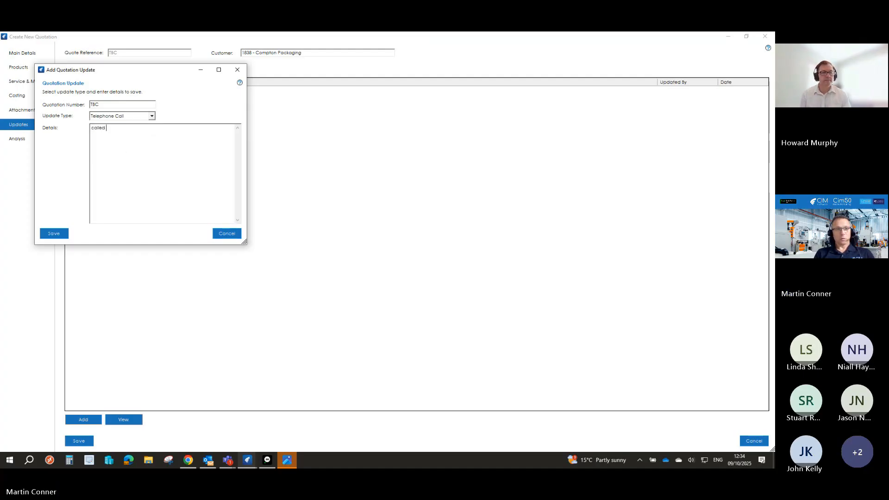
{"action": "type", "text": "to say "}
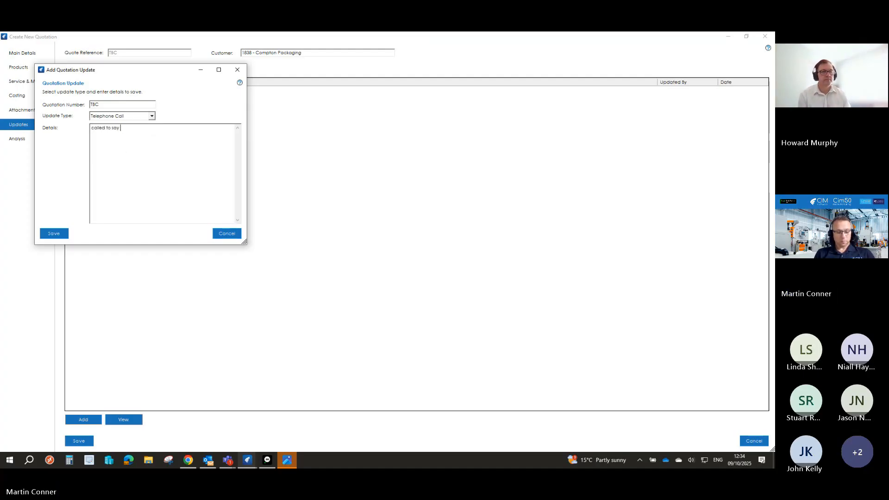
{"action": "type", "text": "go o"}
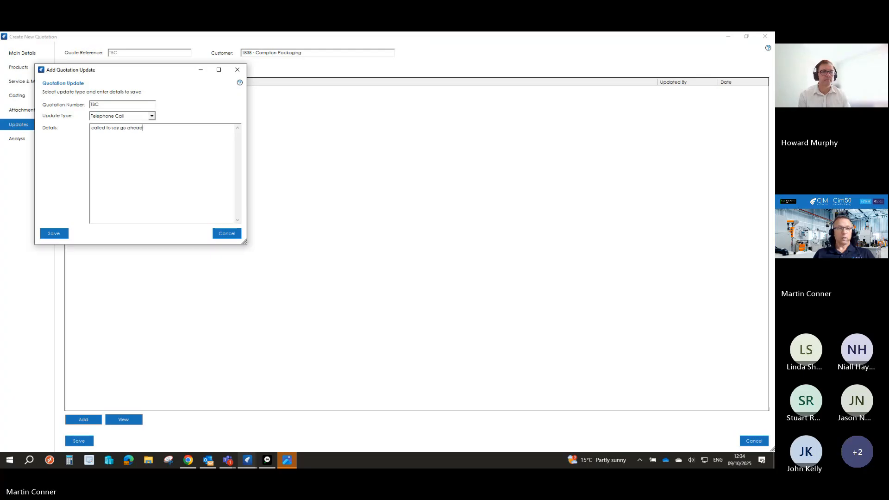
{"action": "left_click", "coordinate": [54, 233]}
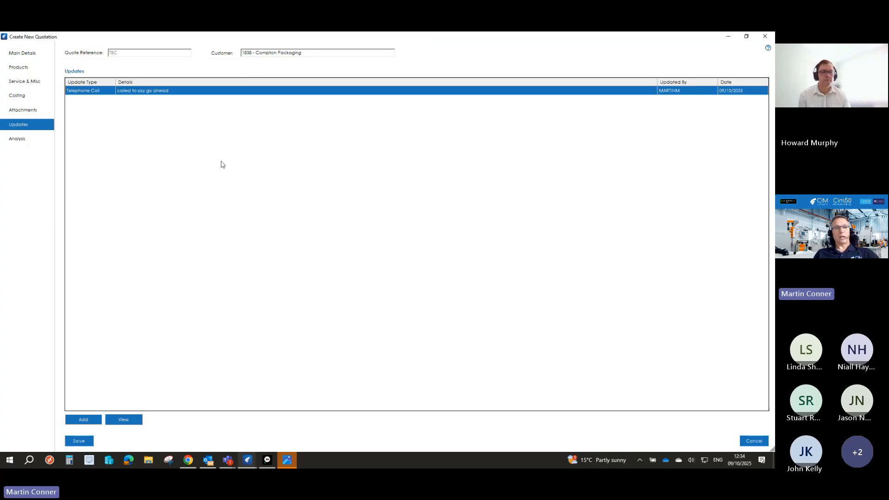
- Check the quotation's analysis information and save the new quotation
{"action": "left_click", "coordinate": [22, 141]}
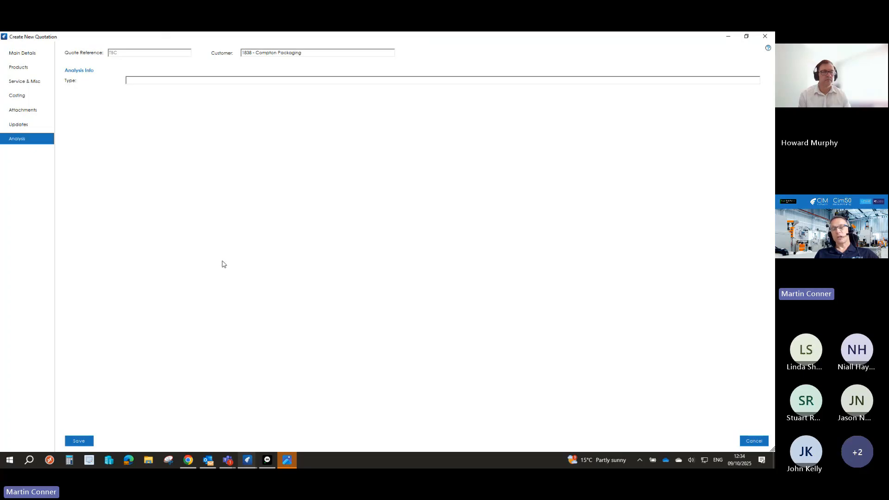
{"action": "left_click", "coordinate": [82, 439]}
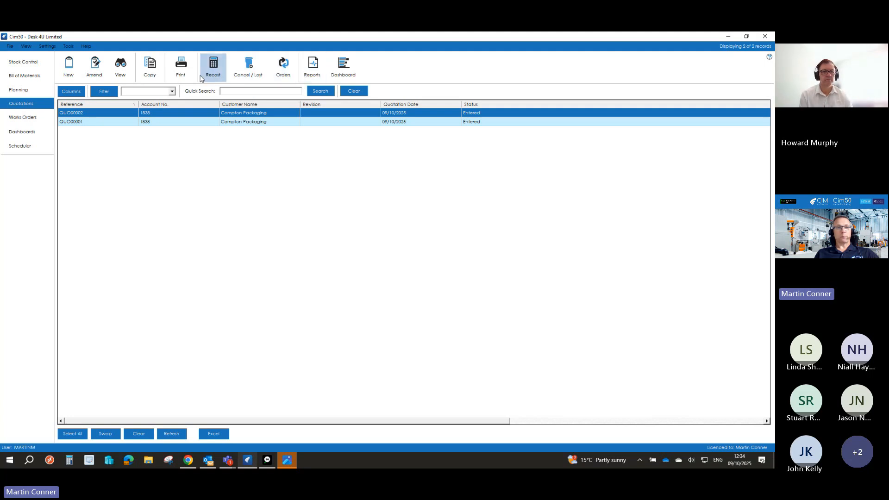
- Preview the saved quotation in the Quotation with Pricing Breaks layout, check its quantity discounts, and close the preview and layouts
{"action": "left_click", "coordinate": [178, 74]}
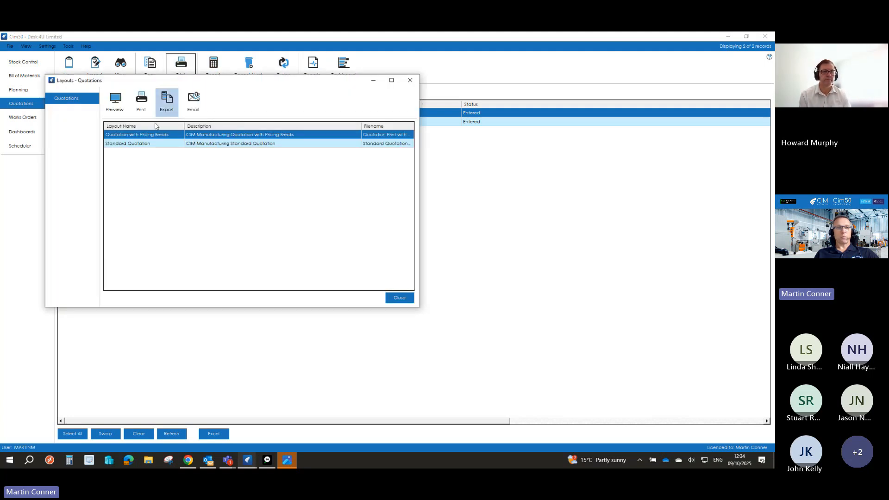
{"action": "left_click", "coordinate": [117, 109]}
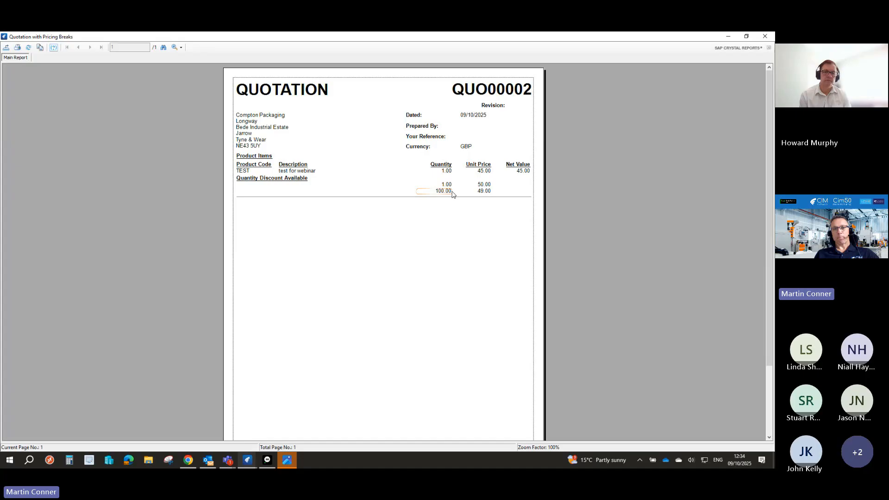
{"action": "scroll", "coordinate": [452, 199], "scroll_direction": "down", "scroll_amount": 3}
{"action": "scroll", "coordinate": [450, 208], "scroll_direction": "up", "scroll_amount": 3}
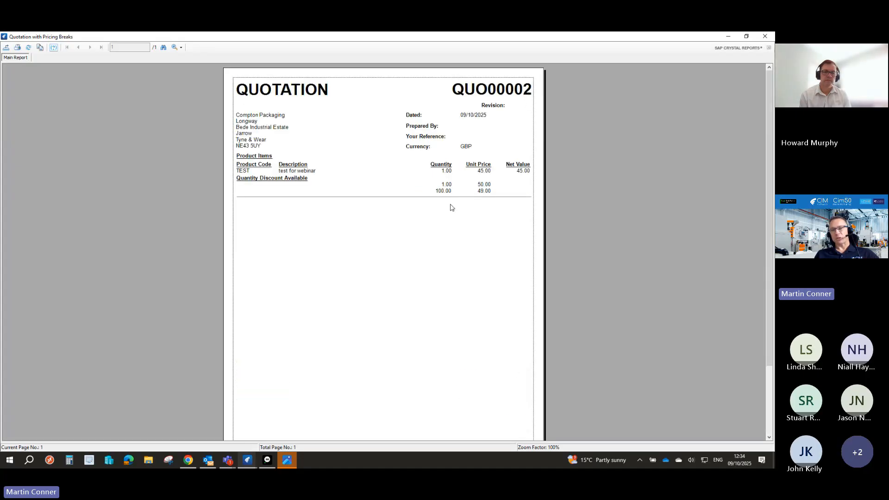
{"action": "left_click", "coordinate": [765, 37]}
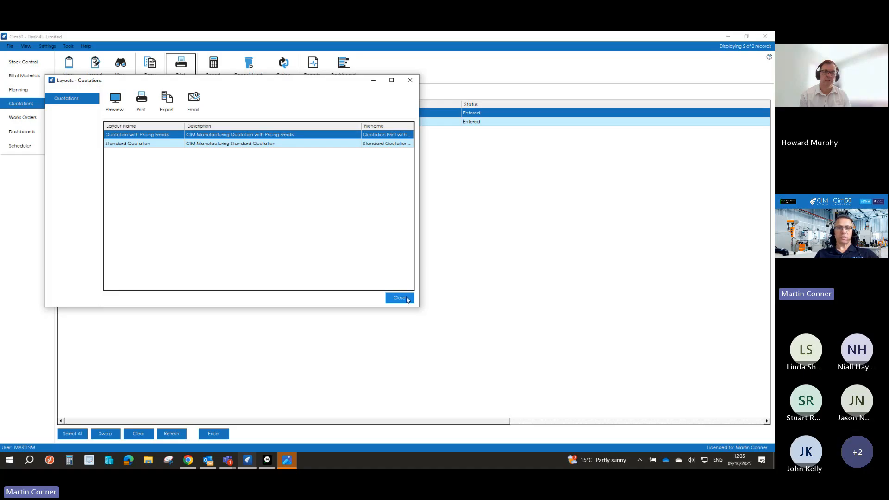
{"action": "left_click", "coordinate": [408, 300]}
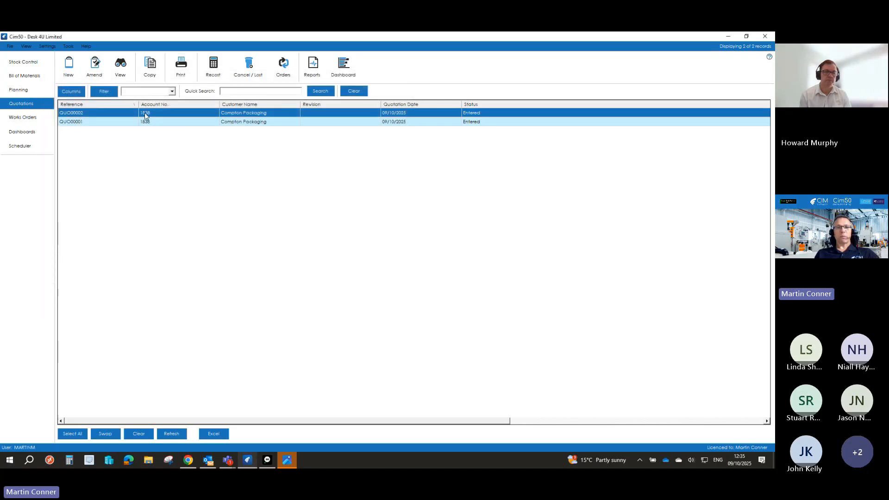
- View the order creation options for the saved quotation and leave without creating an order
{"action": "left_click", "coordinate": [286, 74]}
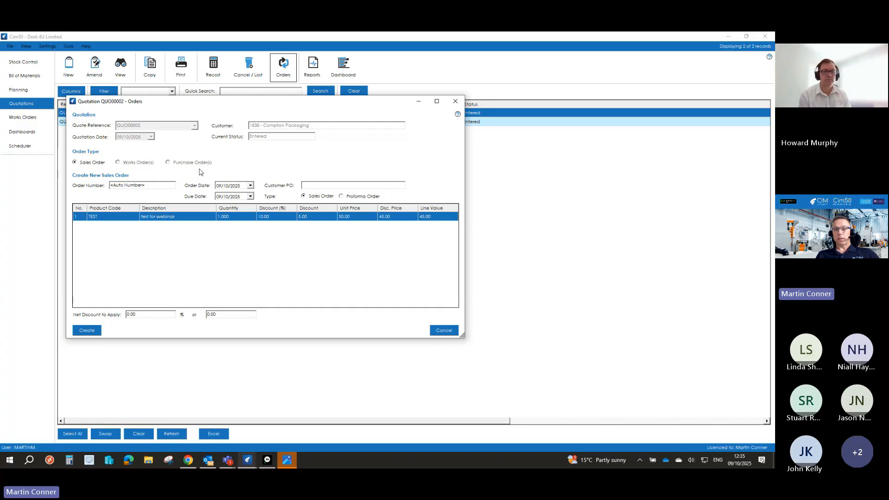
{"action": "left_click", "coordinate": [443, 330]}
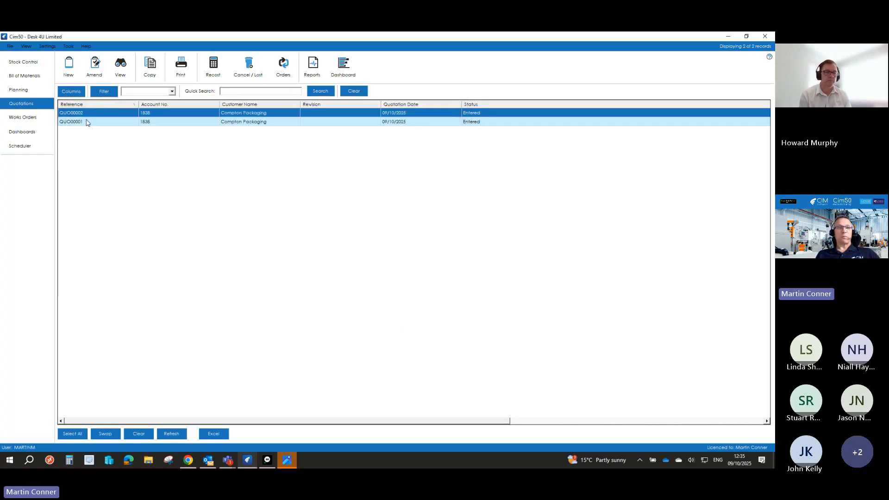
- Open quotation QUO00002 for amendment, check the TEST item's configured components, and close it without saving
{"action": "left_click", "coordinate": [94, 69]}
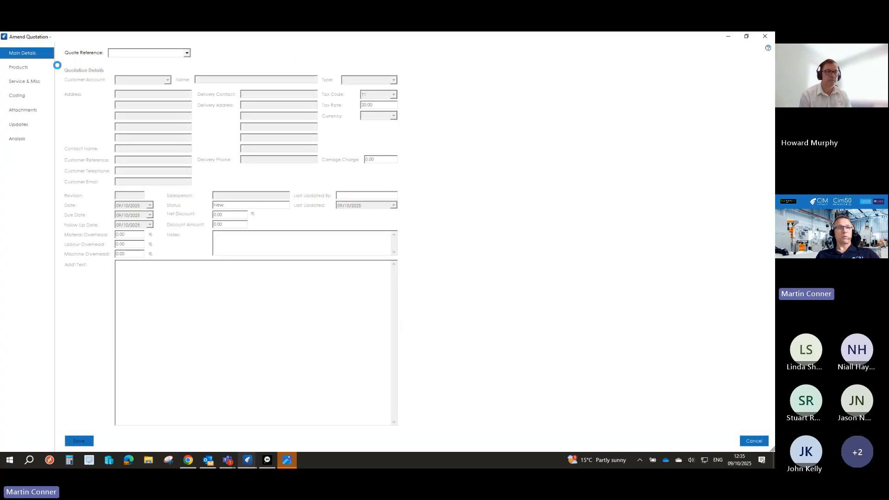
{"action": "left_click", "coordinate": [22, 67]}
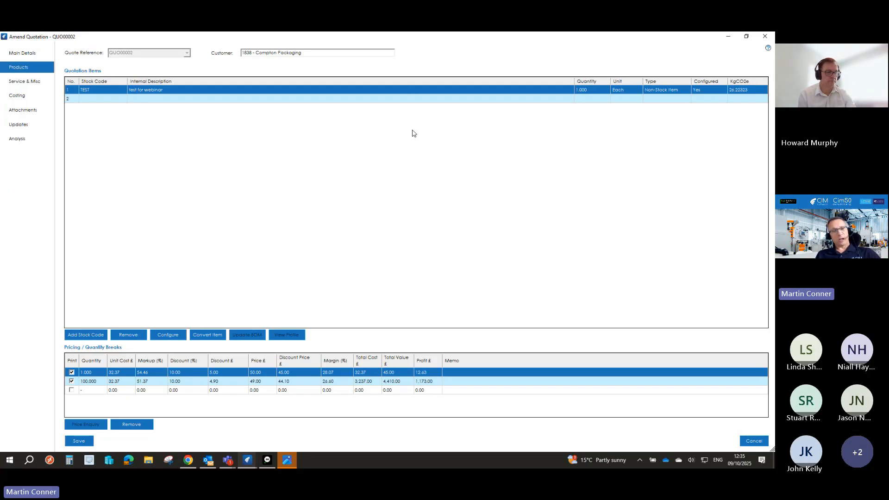
{"action": "left_click", "coordinate": [167, 334]}
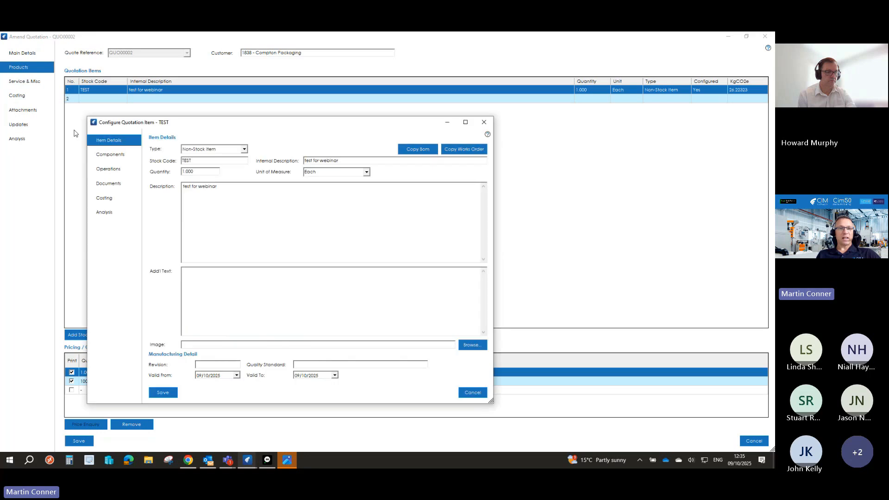
{"action": "left_click", "coordinate": [110, 154]}
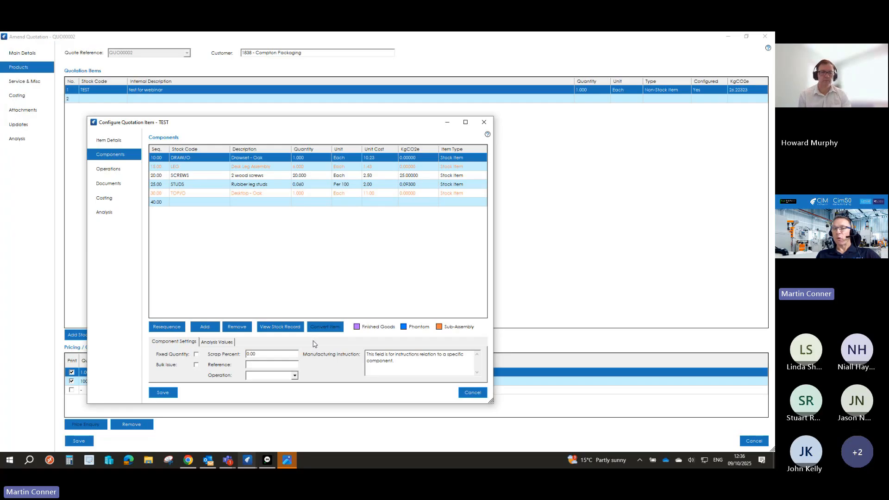
{"action": "left_click", "coordinate": [471, 392]}
{"action": "left_click", "coordinate": [413, 278]}
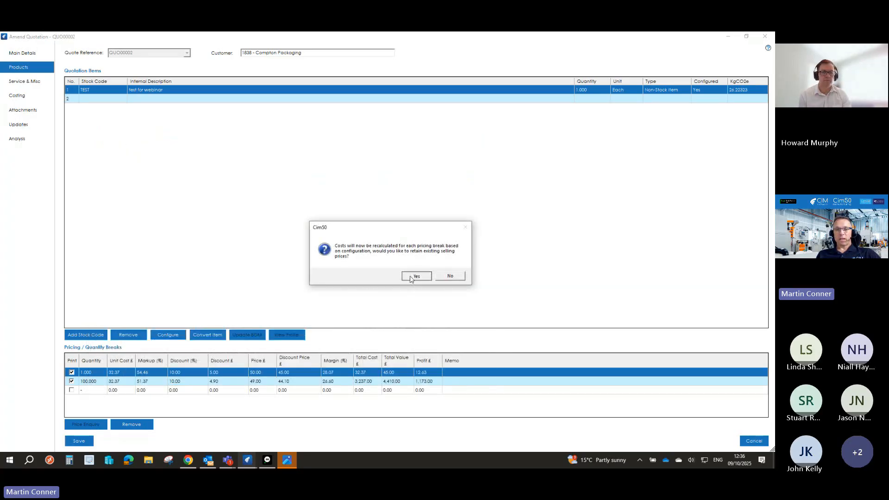
{"action": "left_click", "coordinate": [750, 442]}
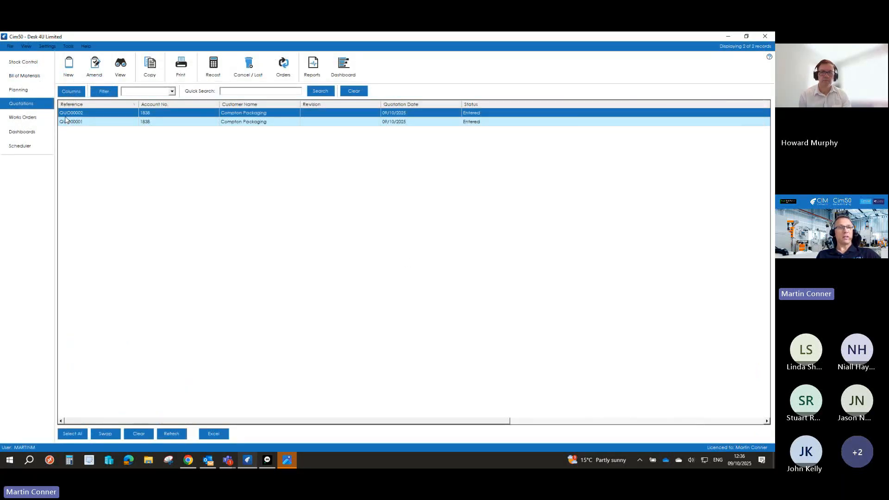
- Read the planning demand schedule from all demand sources with a planning horizon of 09/04/2026
{"action": "left_click", "coordinate": [20, 91]}
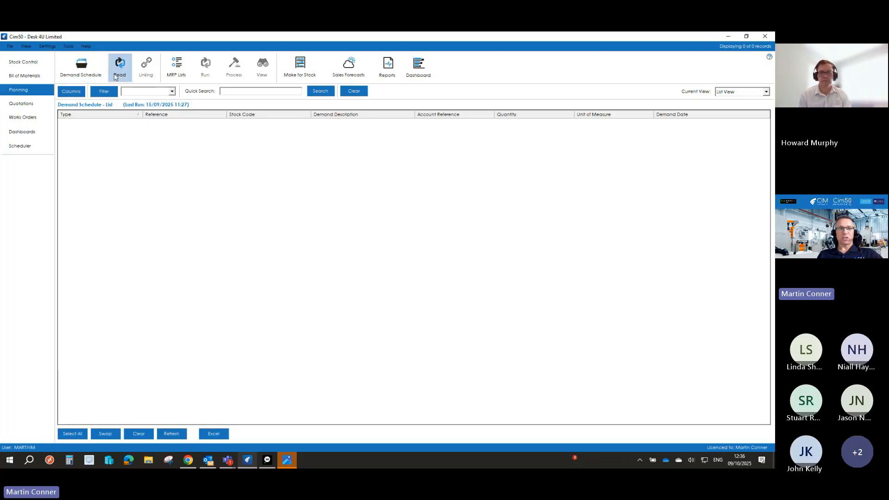
{"action": "left_click", "coordinate": [120, 77]}
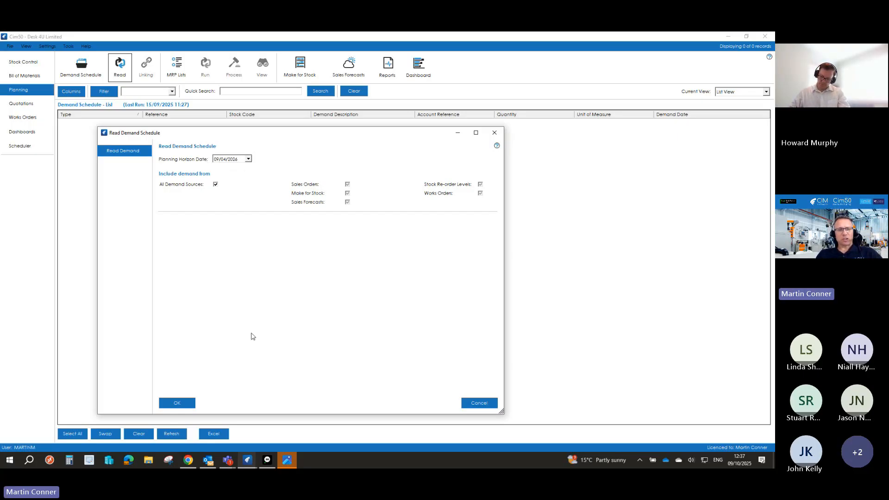
{"action": "left_click", "coordinate": [176, 402]}
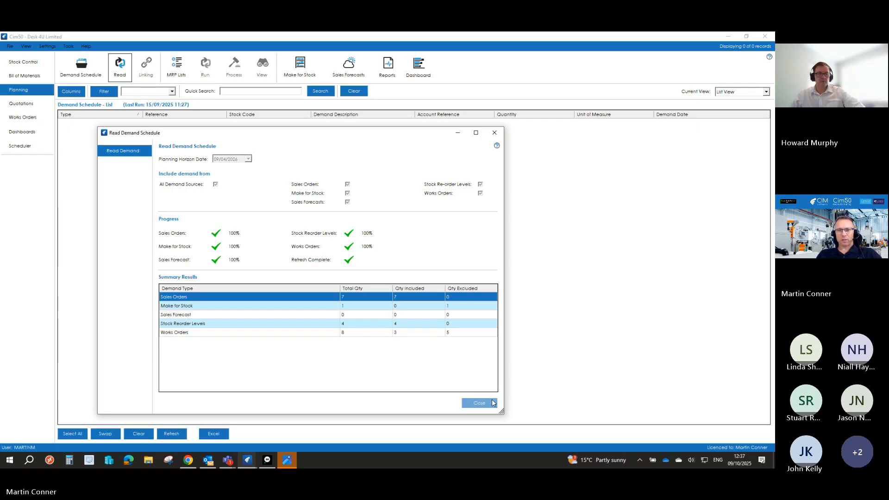
{"action": "left_click", "coordinate": [474, 403]}
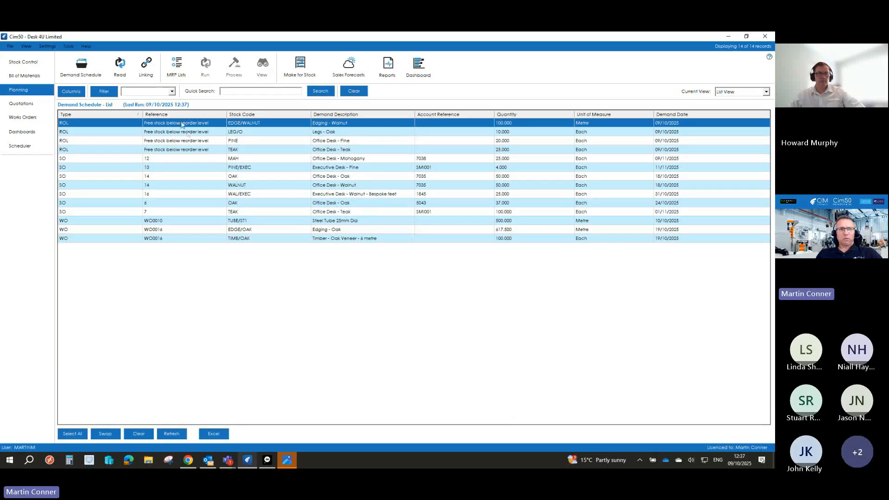
- Review the reorder level, sales order and works order lines in the demand schedule
{"action": "left_click_drag", "start_coordinate": [180, 123], "coordinate": [178, 150]}
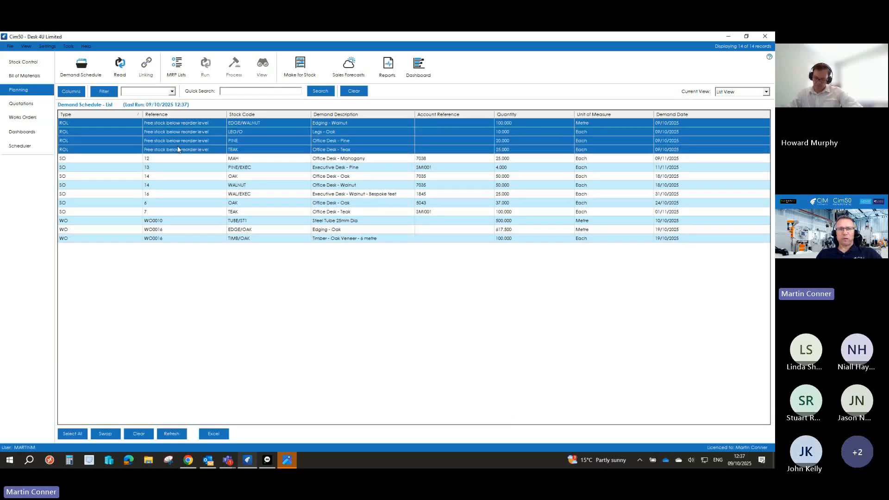
{"action": "left_click_drag", "start_coordinate": [160, 159], "coordinate": [159, 213]}
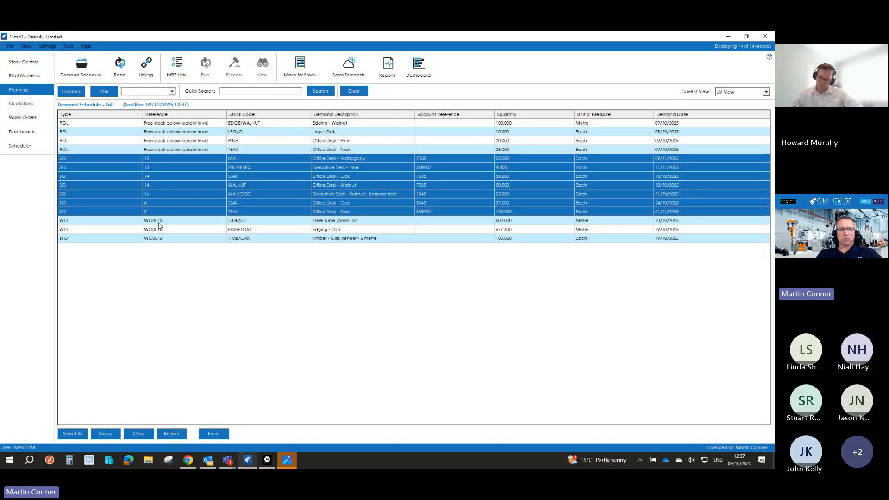
{"action": "left_click_drag", "start_coordinate": [149, 224], "coordinate": [155, 250]}
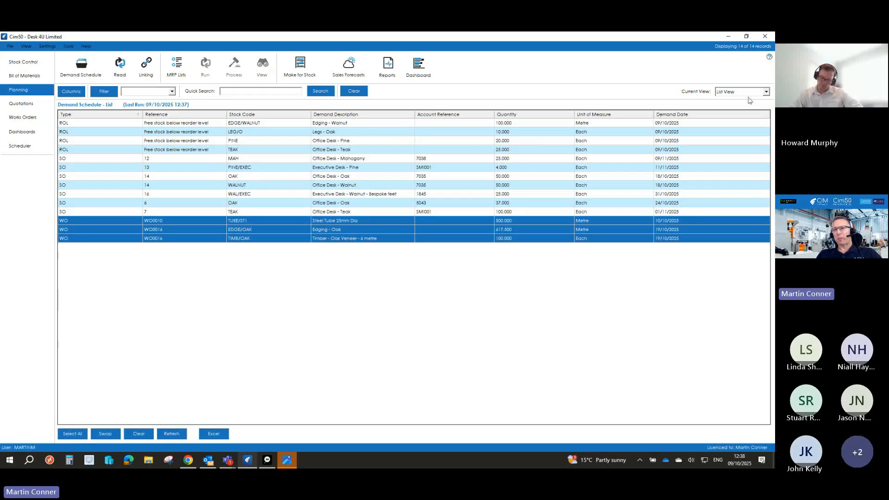
- Review the demand schedule's exclusions and their reasons, and return to the List View
{"action": "left_click", "coordinate": [766, 92]}
{"action": "left_click", "coordinate": [747, 114]}
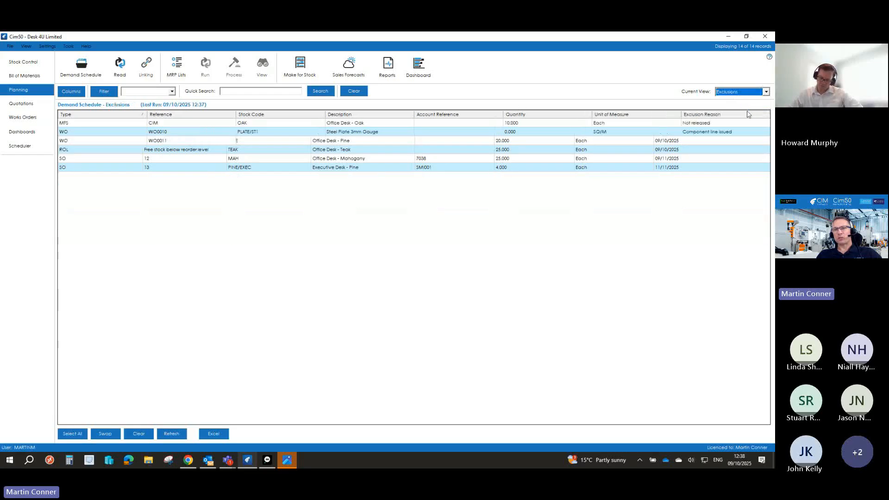
{"action": "left_click", "coordinate": [695, 127]}
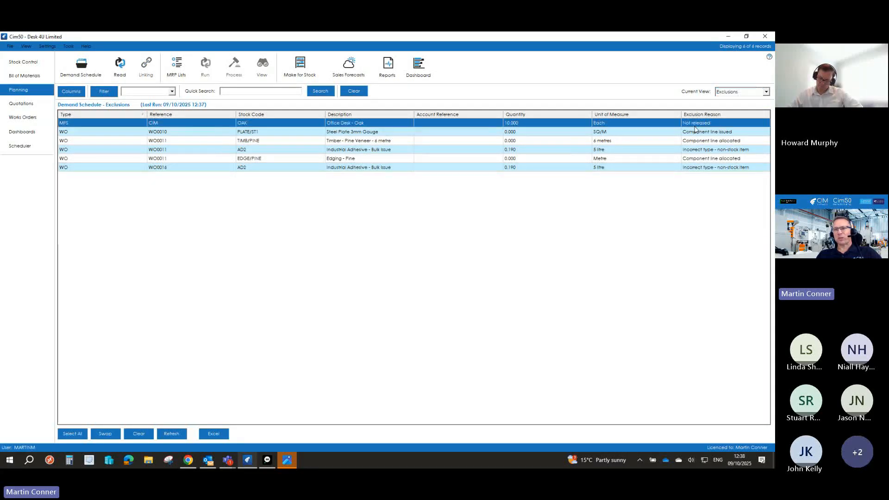
{"action": "left_click_drag", "start_coordinate": [696, 131], "coordinate": [706, 169]}
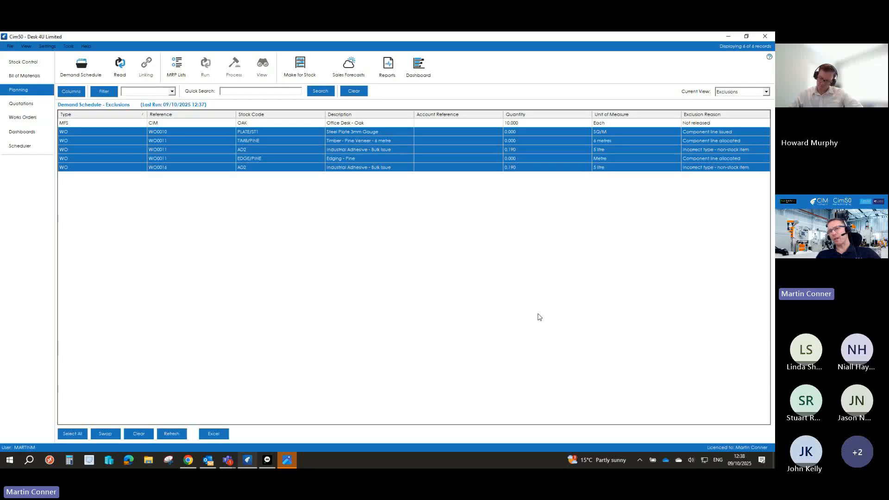
{"action": "left_click", "coordinate": [741, 92]}
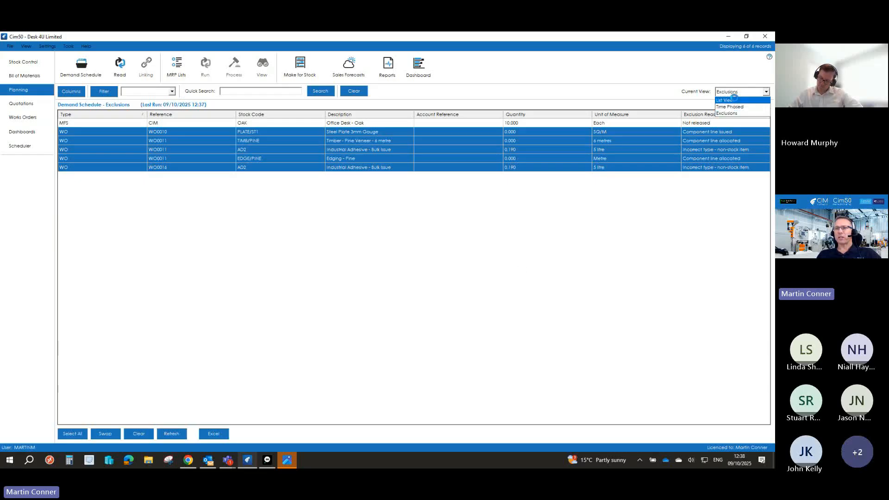
{"action": "left_click", "coordinate": [734, 100]}
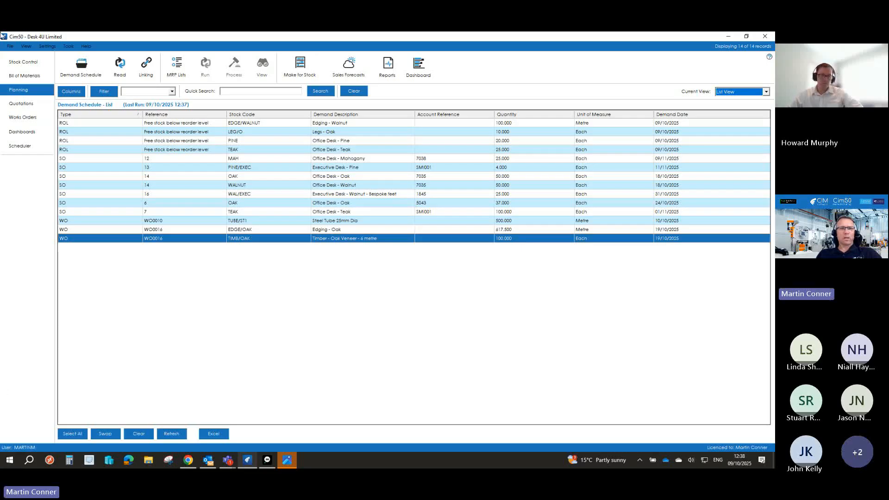
- Show the MRP recommendations and open the Run MRP settings
{"action": "left_click", "coordinate": [176, 68]}
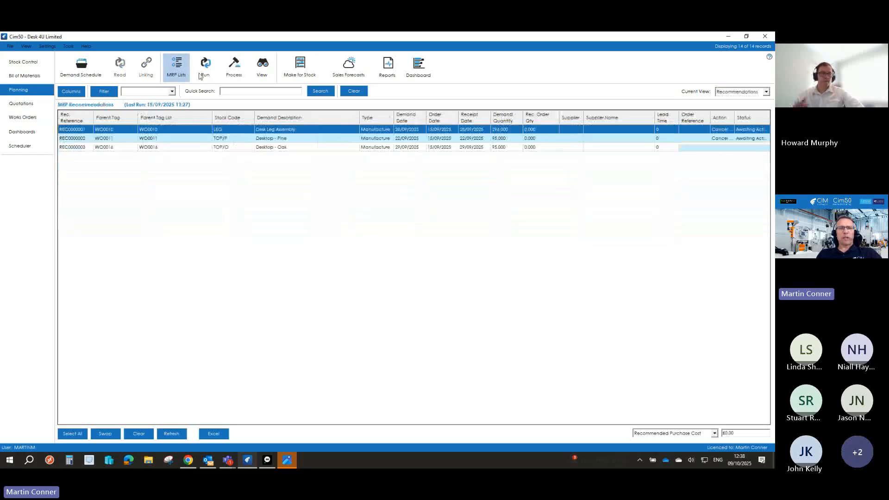
{"action": "left_click", "coordinate": [199, 76]}
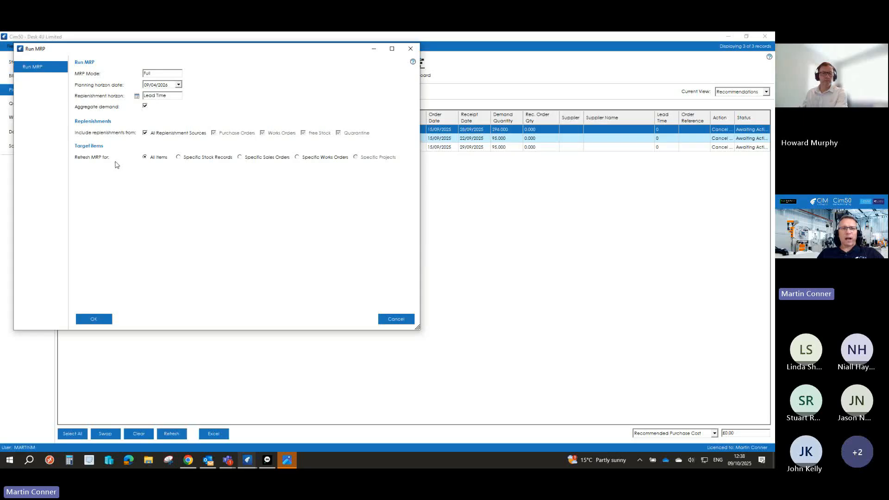
{"action": "left_click", "coordinate": [265, 158]}
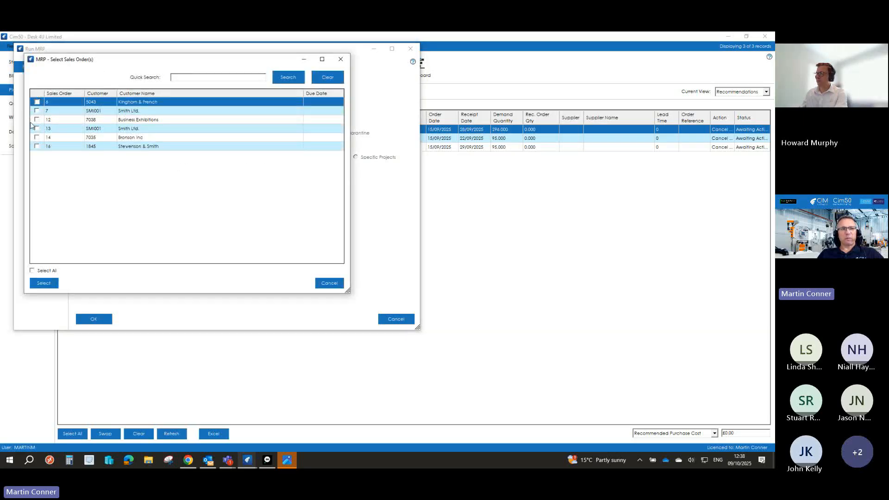
{"action": "left_click", "coordinate": [329, 283]}
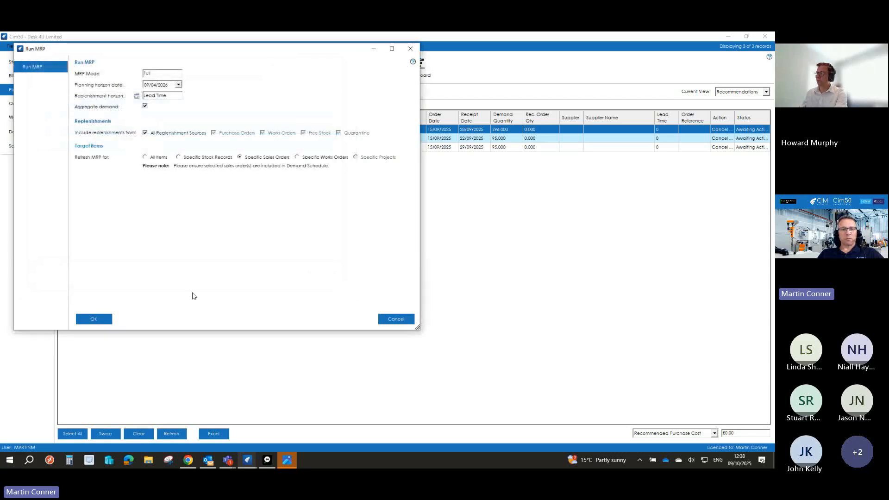
{"action": "left_click", "coordinate": [146, 158]}
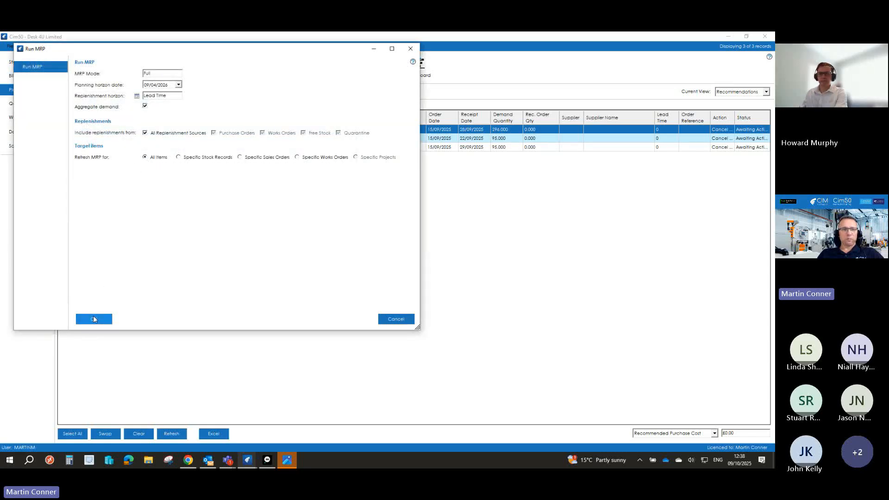
- Run the full MRP for all items and review the manufacture and purchase recommendations
{"action": "left_click", "coordinate": [94, 316]}
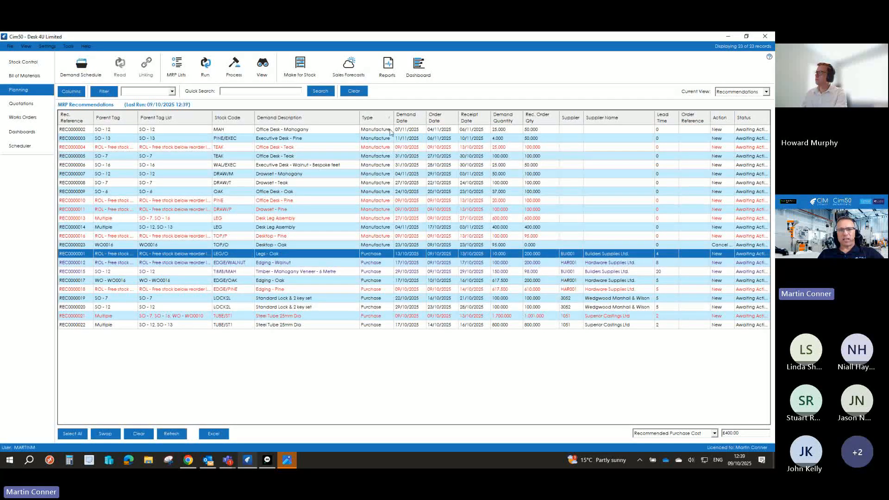
{"action": "left_click_drag", "start_coordinate": [390, 131], "coordinate": [371, 332]}
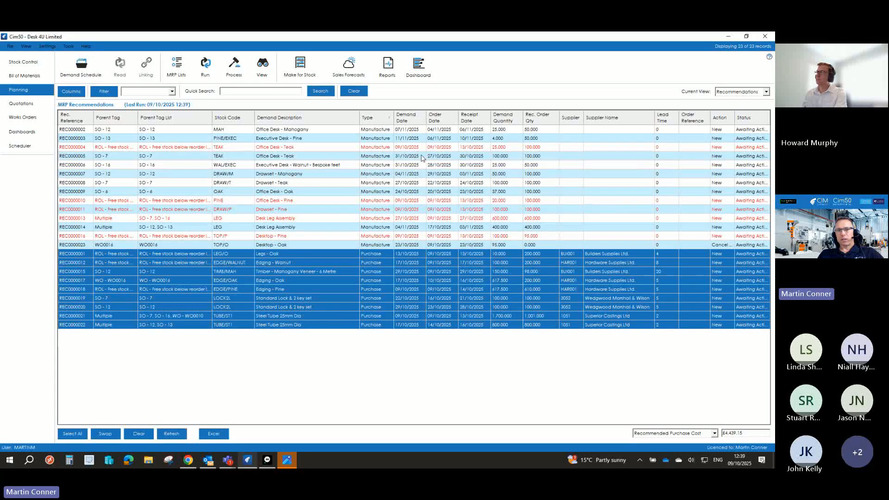
{"action": "left_click", "coordinate": [407, 130]}
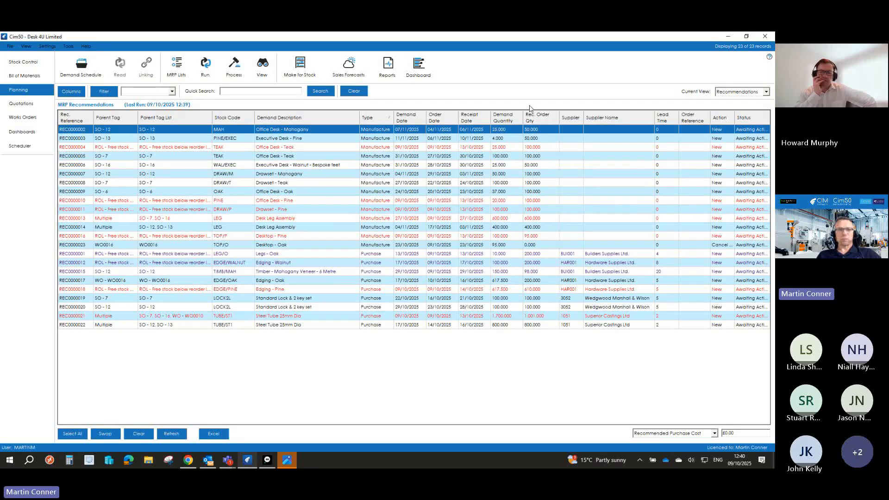
- Sort the MRP recommendations by parent tag and examine the lines for sales order 7 and those with multiple parents
{"action": "left_click", "coordinate": [106, 119]}
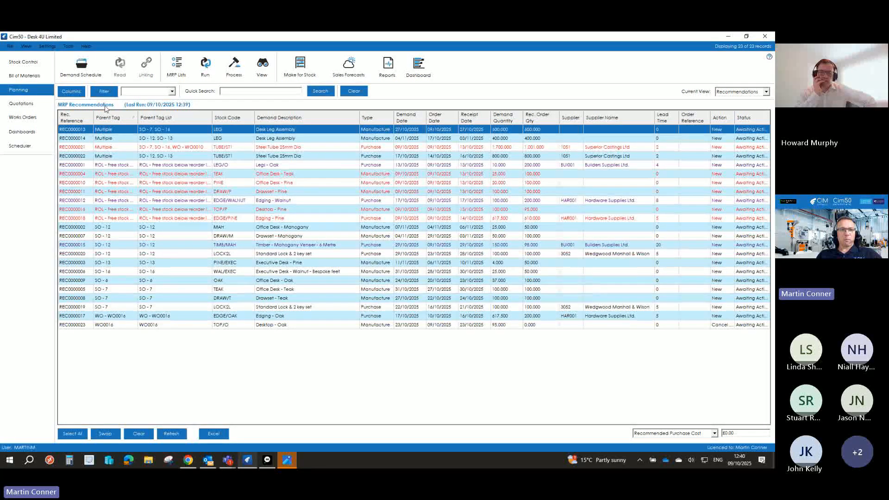
{"action": "left_click_drag", "start_coordinate": [107, 290], "coordinate": [109, 309]}
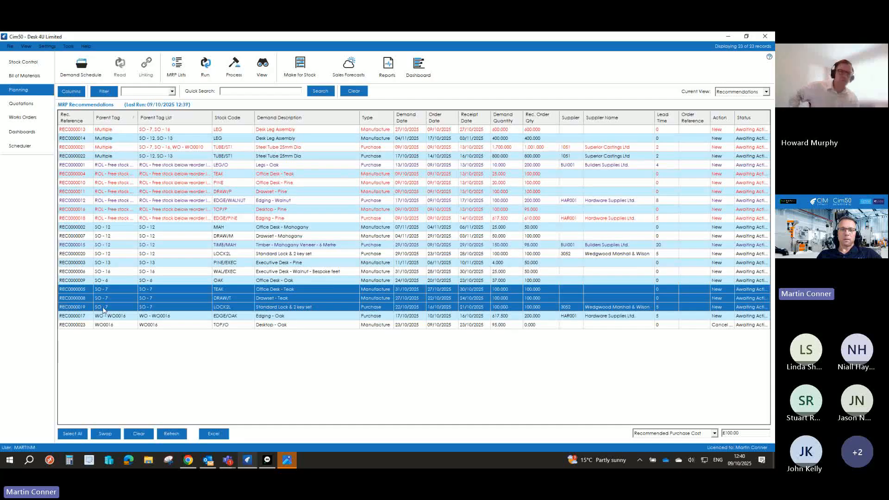
{"action": "left_click", "coordinate": [103, 131]}
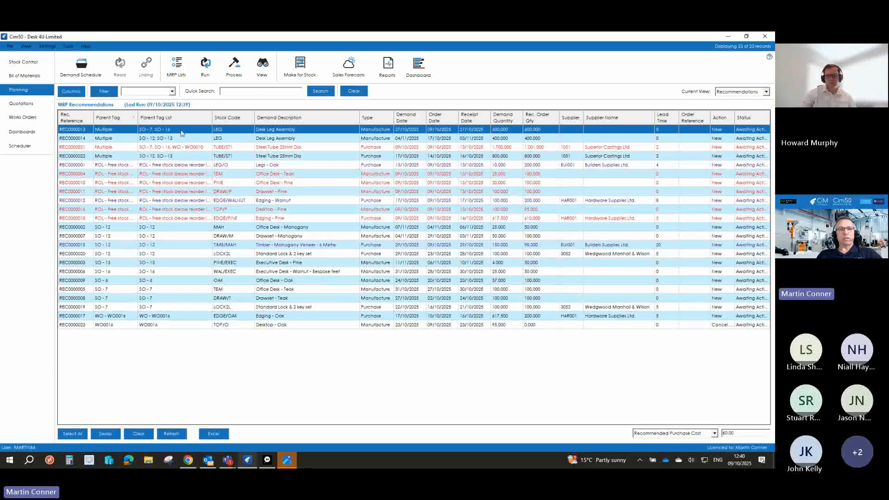
{"action": "left_click", "coordinate": [158, 140]}
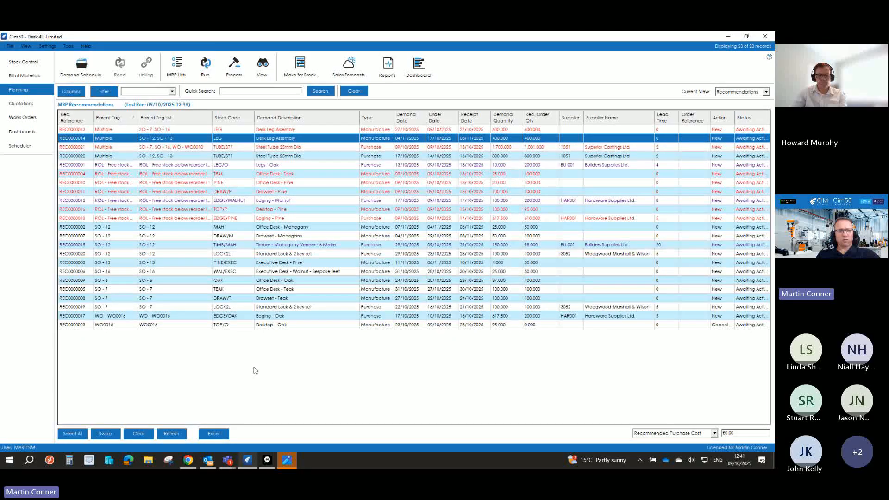
- Sort the MRP recommendations by stock code and action both LOCK2L purchase recommendations together
{"action": "left_click", "coordinate": [217, 118]}
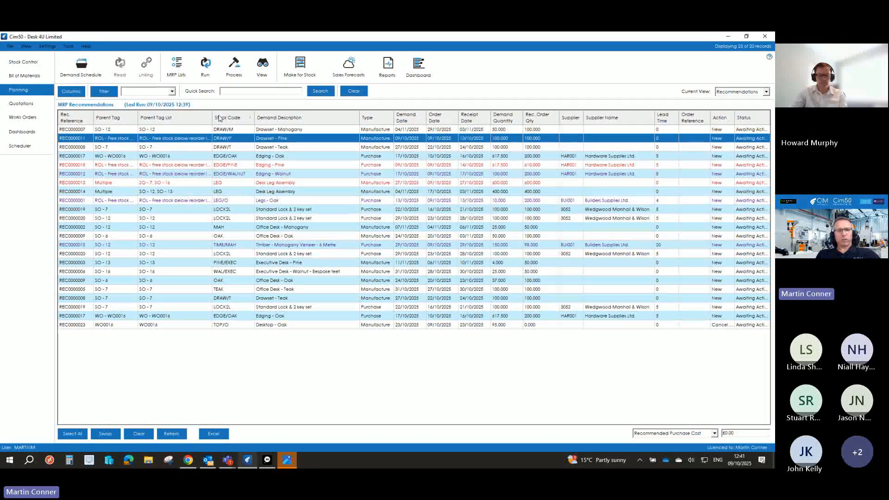
{"action": "left_click", "coordinate": [228, 210]}
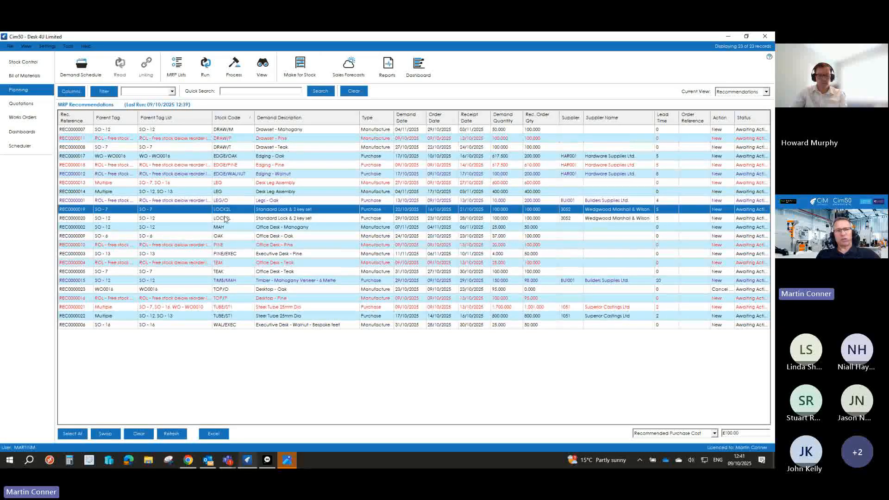
{"action": "left_click", "coordinate": [226, 218], "text": "ctrl"}
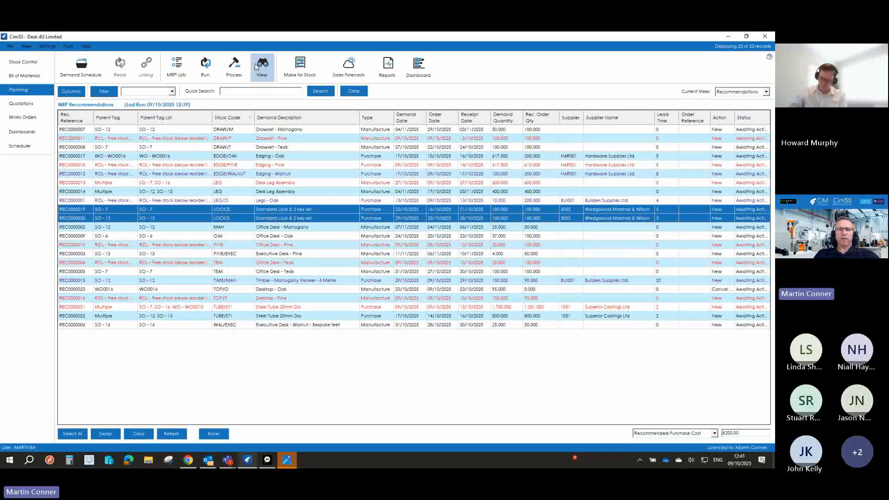
{"action": "left_click", "coordinate": [234, 66]}
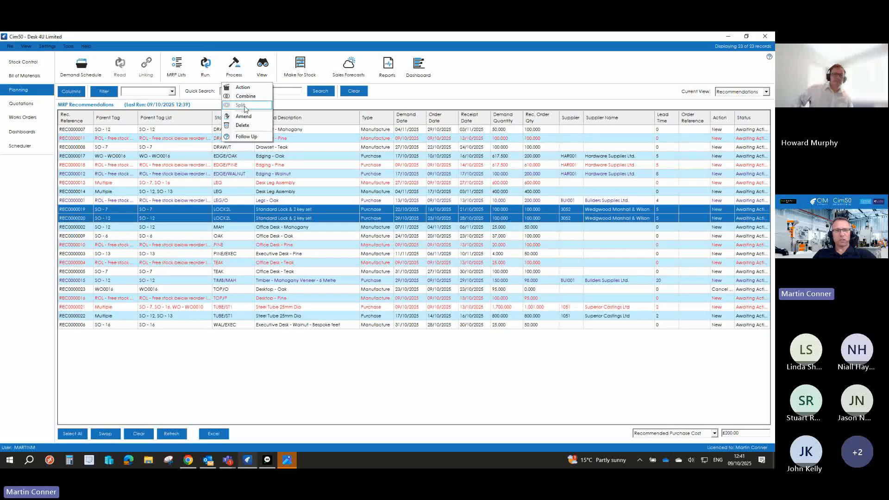
{"action": "left_click", "coordinate": [255, 88]}
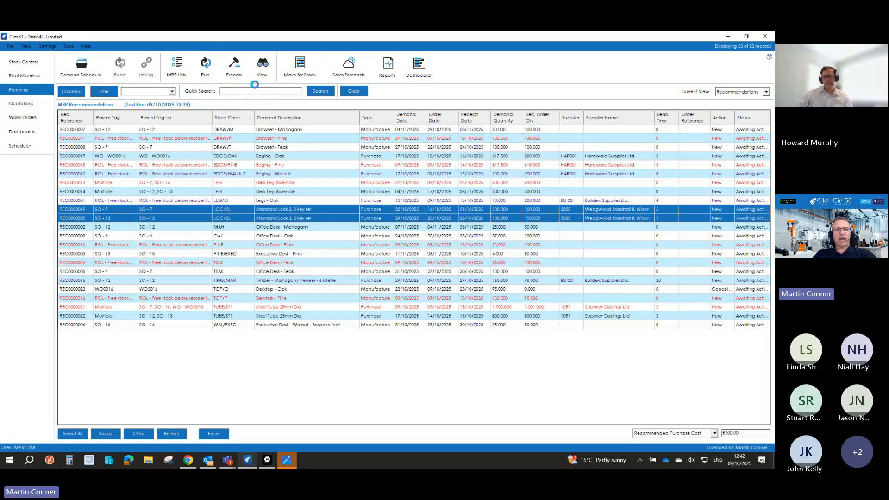
{"action": "left_click", "coordinate": [74, 171]}
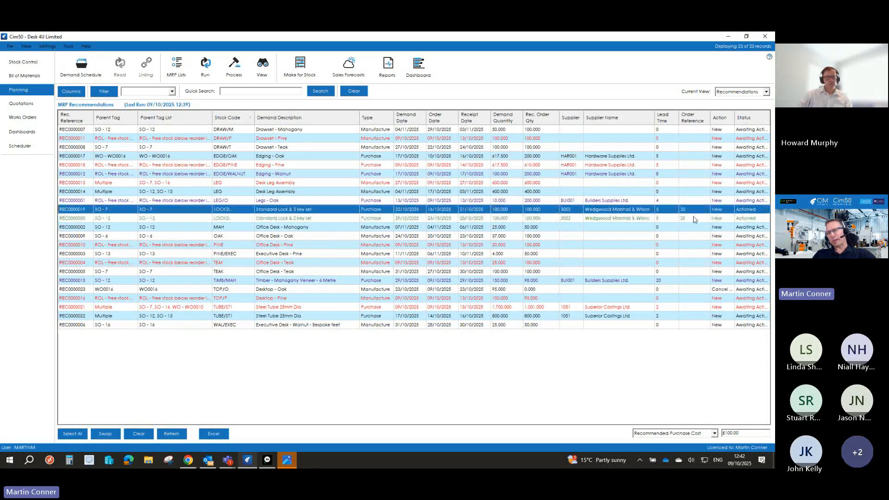
- Switch to Sage 50 Accounts and open the newest purchase order, placed with Wedgwood Marshall & Wilson
{"action": "left_click", "coordinate": [267, 462]}
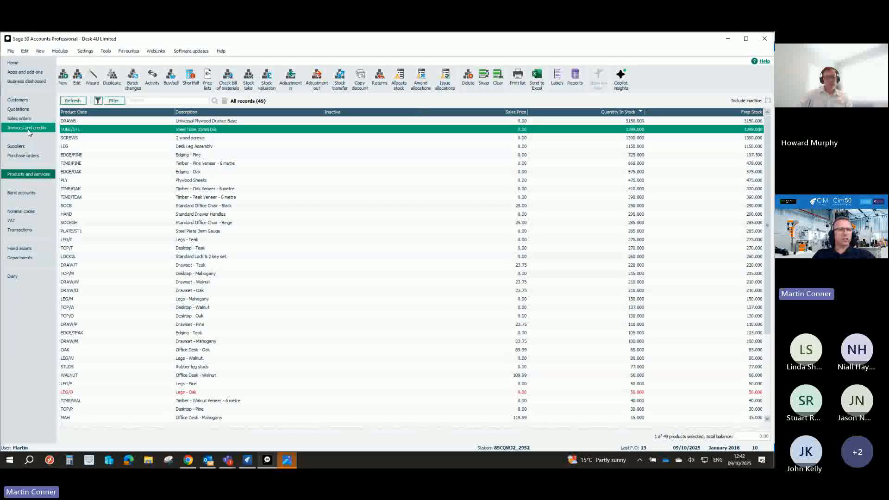
{"action": "left_click", "coordinate": [21, 158]}
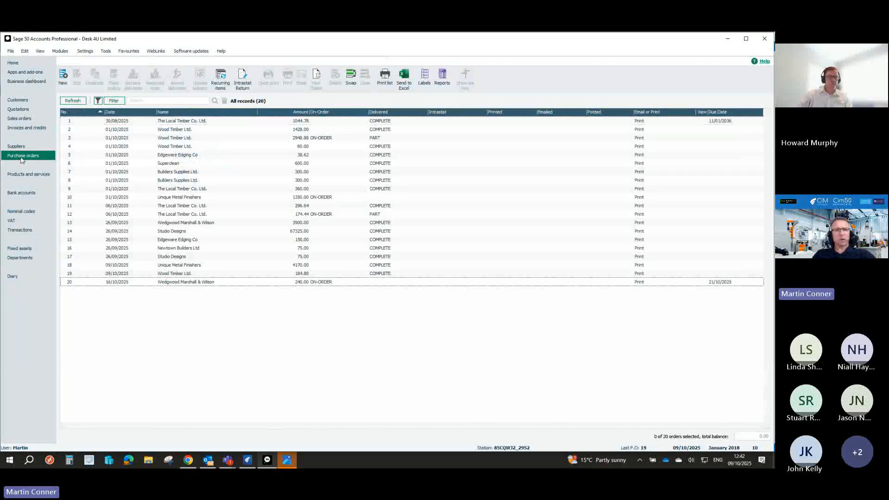
{"action": "left_click", "coordinate": [107, 282]}
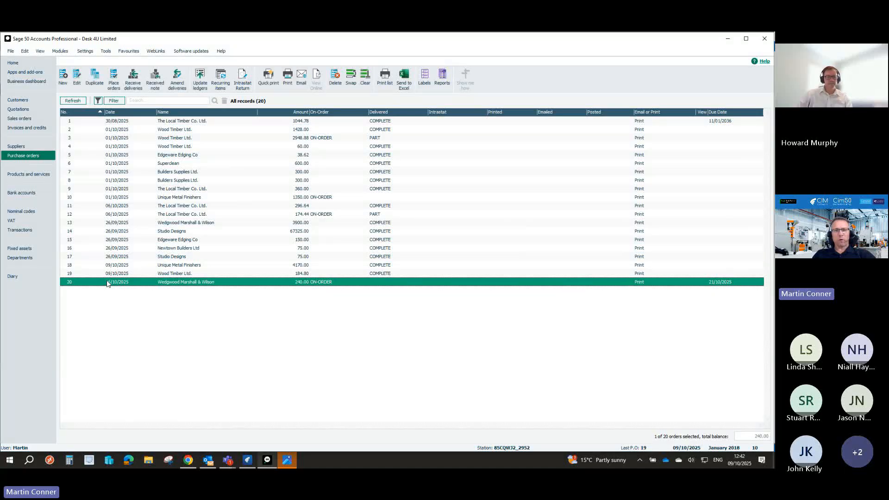
{"action": "double_click", "coordinate": [107, 283]}
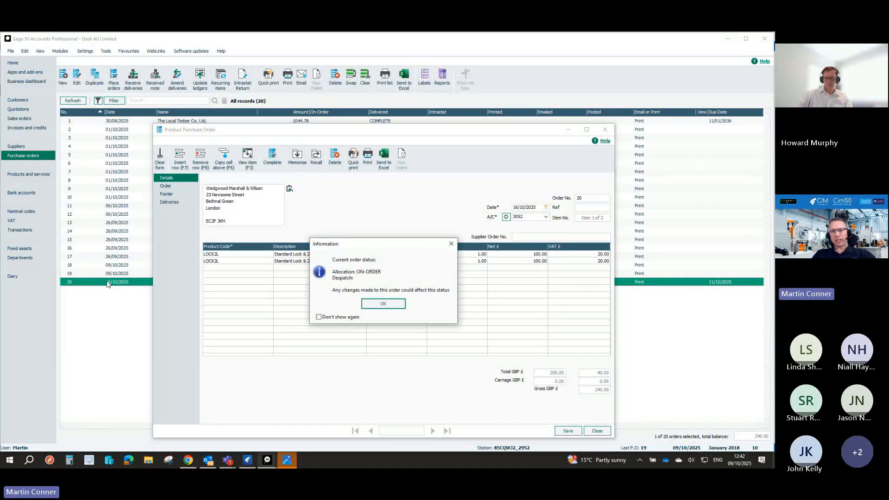
{"action": "left_click", "coordinate": [392, 302]}
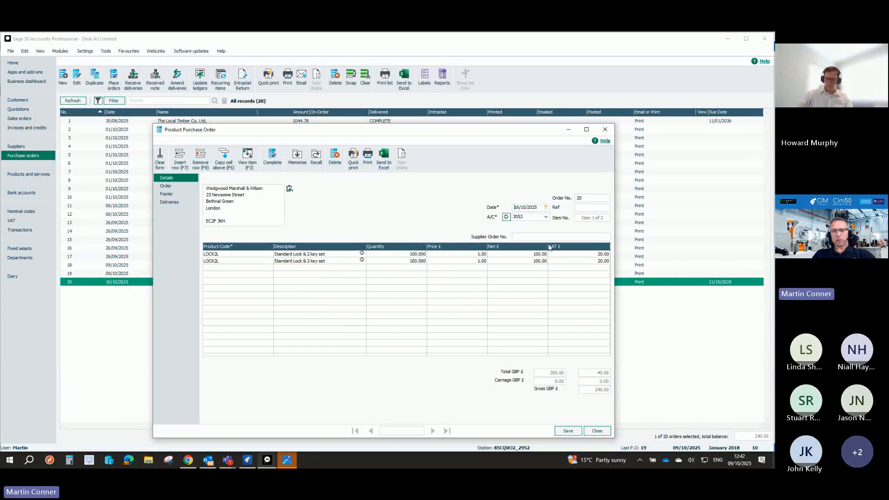
- Check the due date in the details of each LOCK2L order line, and close the purchase order without changes
{"action": "left_click", "coordinate": [363, 254]}
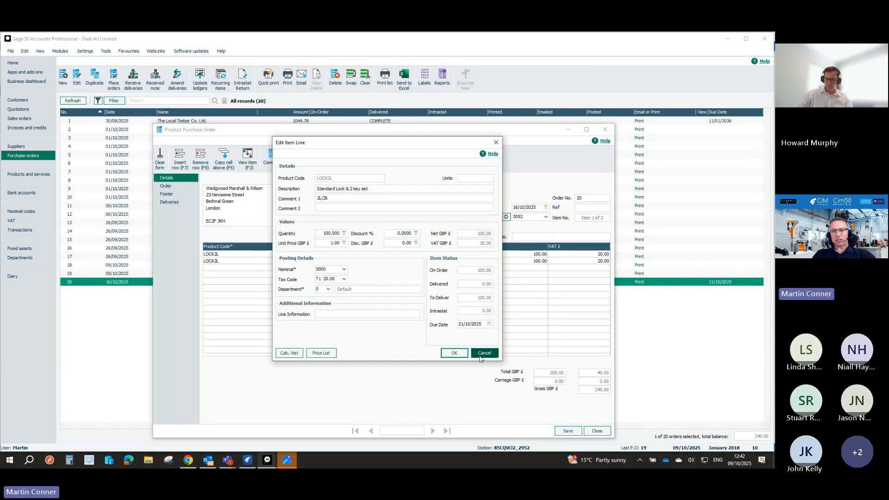
{"action": "left_click", "coordinate": [481, 354]}
{"action": "left_click", "coordinate": [361, 261]}
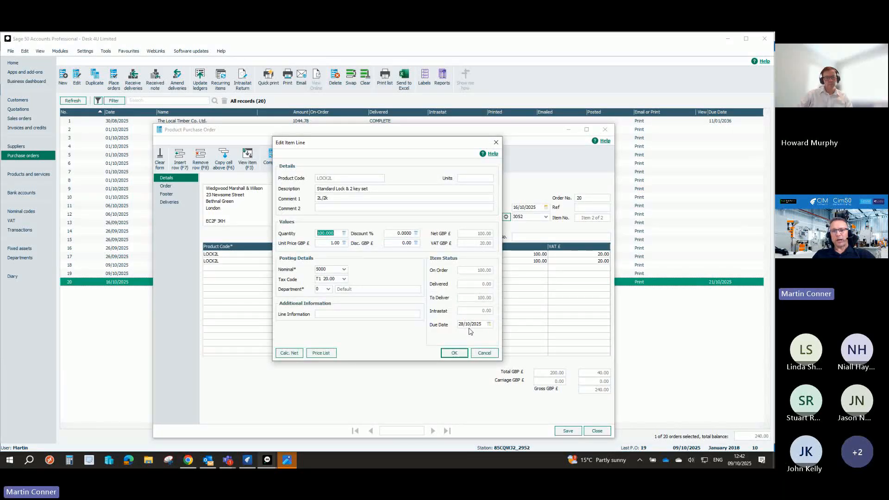
{"action": "left_click", "coordinate": [484, 354]}
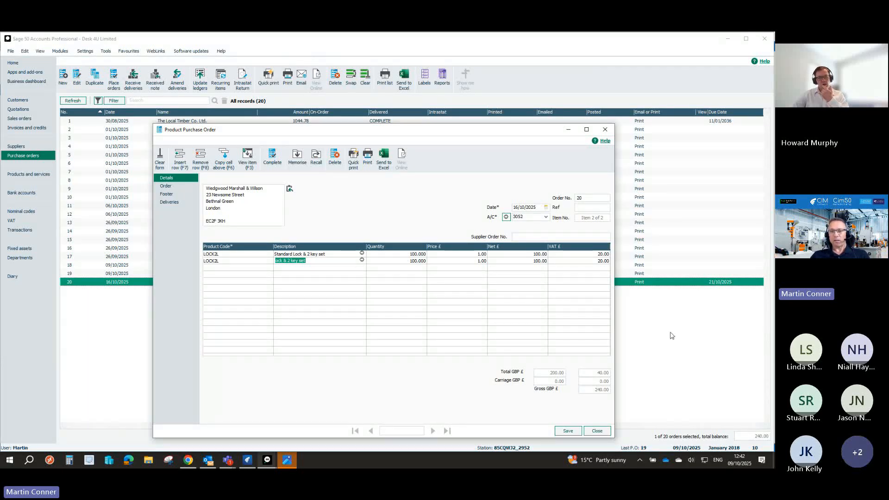
{"action": "left_click", "coordinate": [597, 430]}
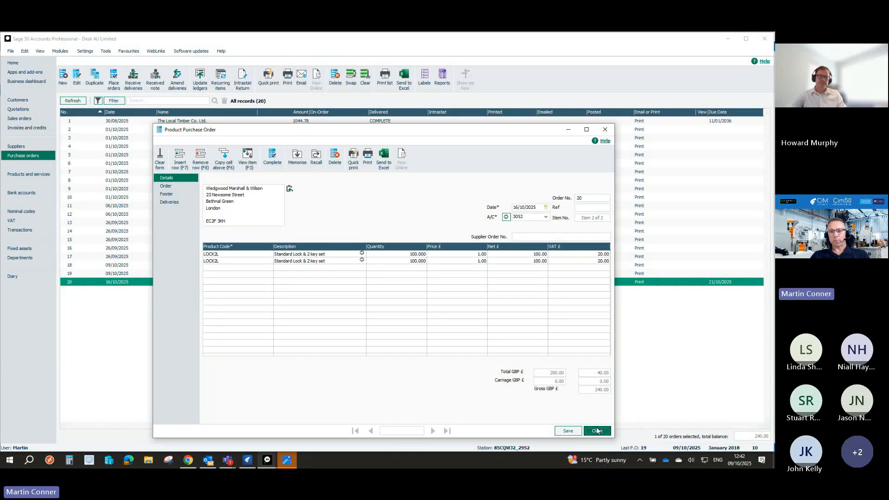
- Switch back to Cim50, rerun the full MRP for all items and check the recommendations sorted by stock code
{"action": "left_click", "coordinate": [246, 461]}
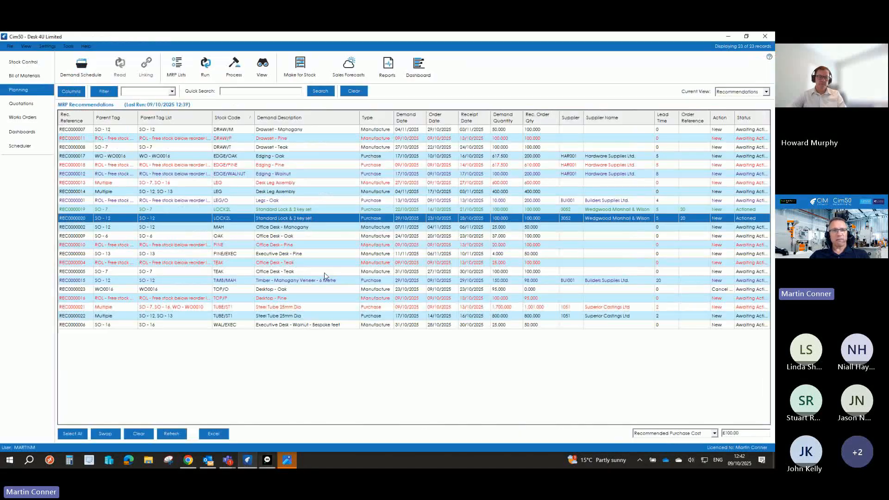
{"action": "left_click", "coordinate": [204, 69]}
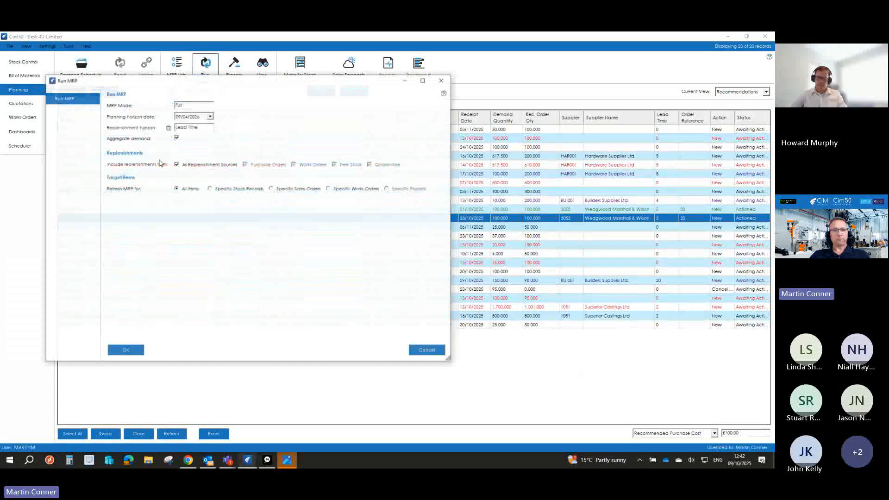
{"action": "left_click", "coordinate": [116, 350]}
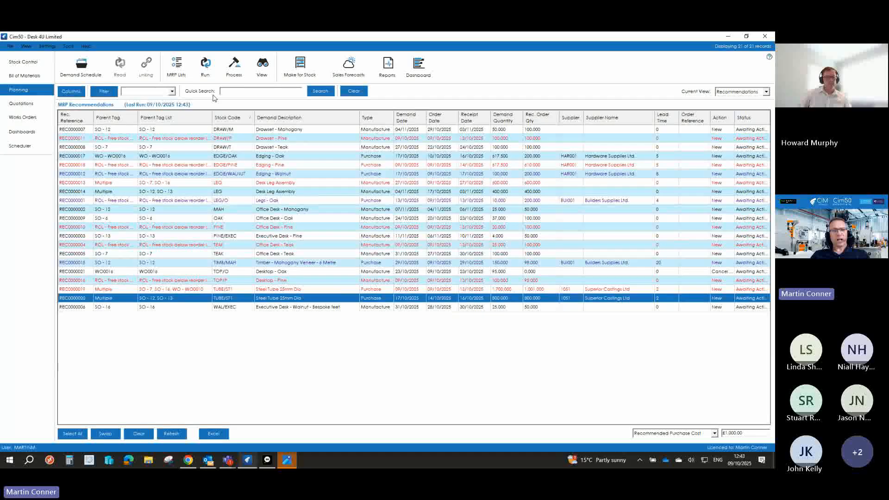
{"action": "left_click", "coordinate": [236, 121]}
{"action": "left_click", "coordinate": [236, 121]}
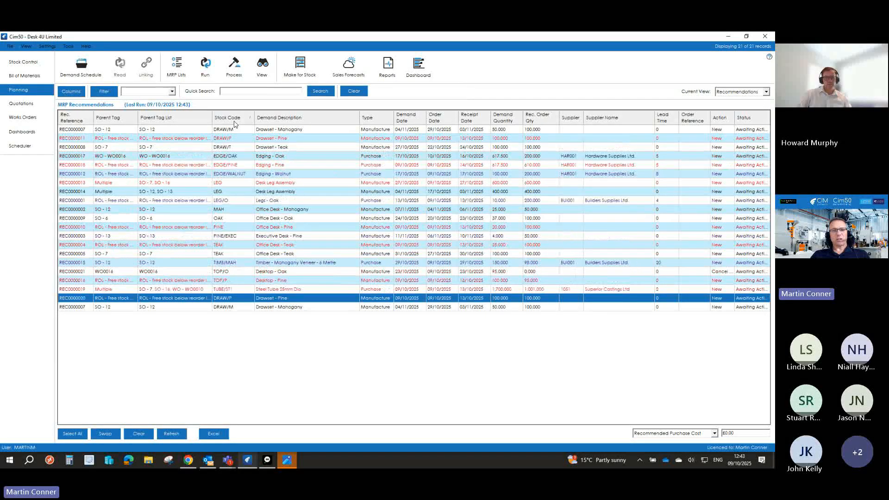
- Show the MRP replenishments and compare the quantity, quantity used and receipt date of the two LOCK2L purchase order lines
{"action": "left_click", "coordinate": [746, 92]}
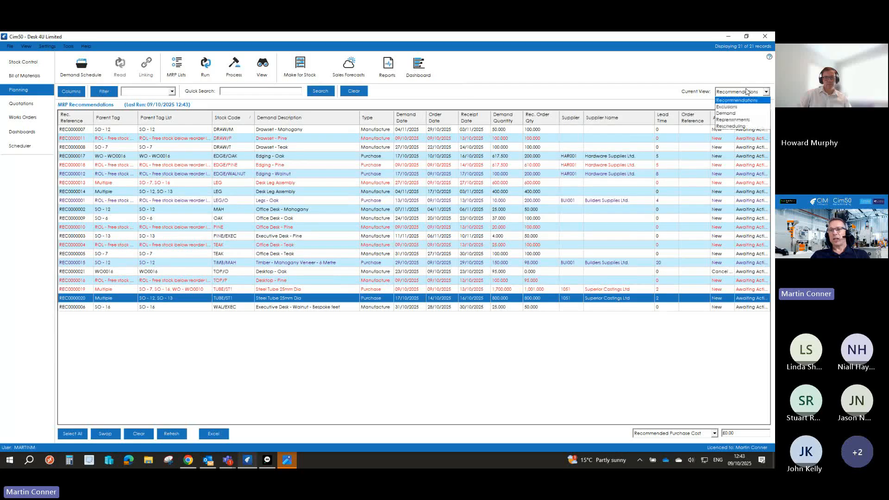
{"action": "left_click", "coordinate": [733, 120]}
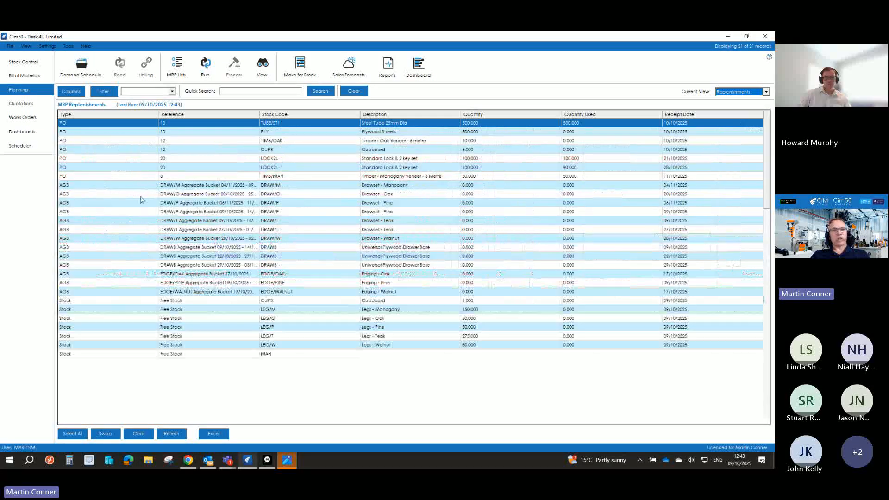
{"action": "left_click", "coordinate": [172, 158]}
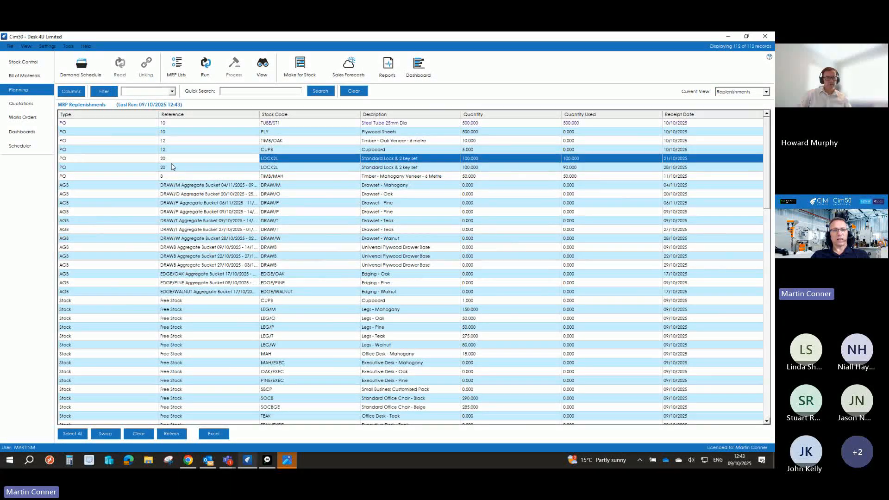
{"action": "left_click", "coordinate": [172, 166]}
{"action": "left_click", "coordinate": [172, 159]}
{"action": "left_click", "coordinate": [171, 166]}
{"action": "left_click", "coordinate": [171, 159]}
{"action": "left_click", "coordinate": [171, 165]}
{"action": "left_click", "coordinate": [171, 159]}
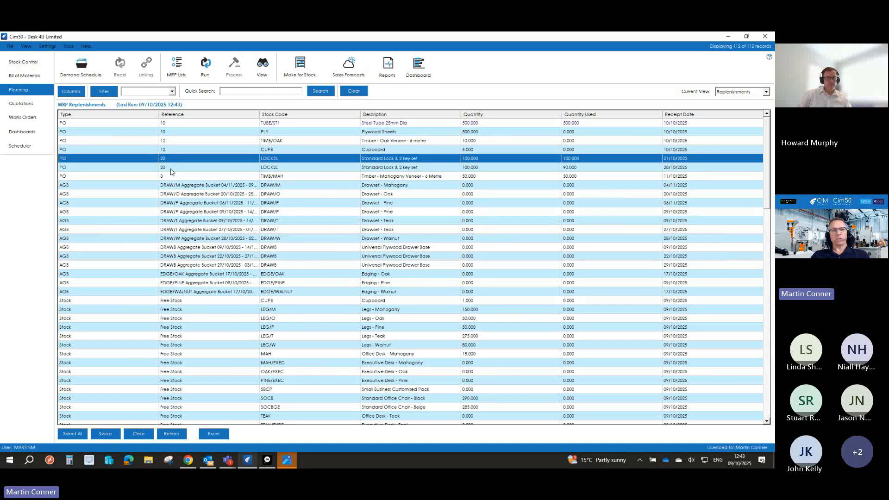
{"action": "left_click", "coordinate": [170, 167]}
{"action": "left_click", "coordinate": [171, 159]}
{"action": "left_click", "coordinate": [171, 167]}
{"action": "left_click", "coordinate": [171, 160]}
{"action": "left_click", "coordinate": [172, 166]}
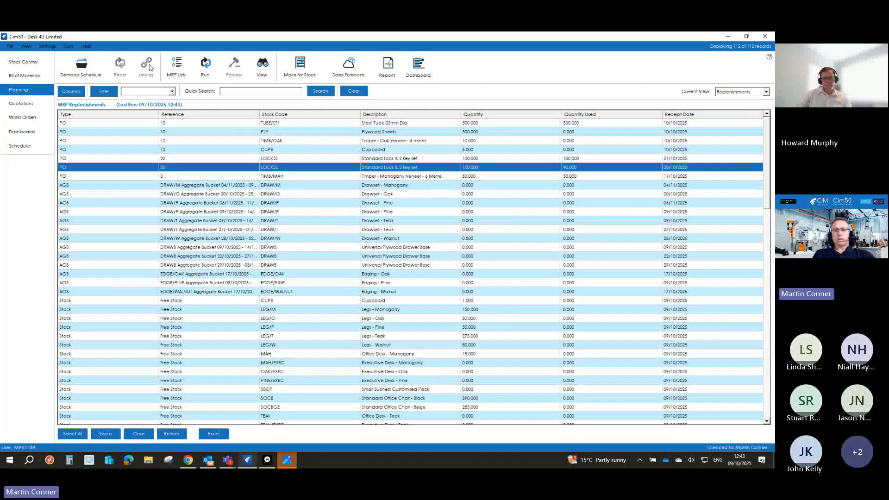
- Return to the recommendations and action only the Office Desk - Oak manufacture recommendation for sales order 6, using the recommended order quantity
{"action": "left_click", "coordinate": [767, 92]}
{"action": "left_click", "coordinate": [736, 107]}
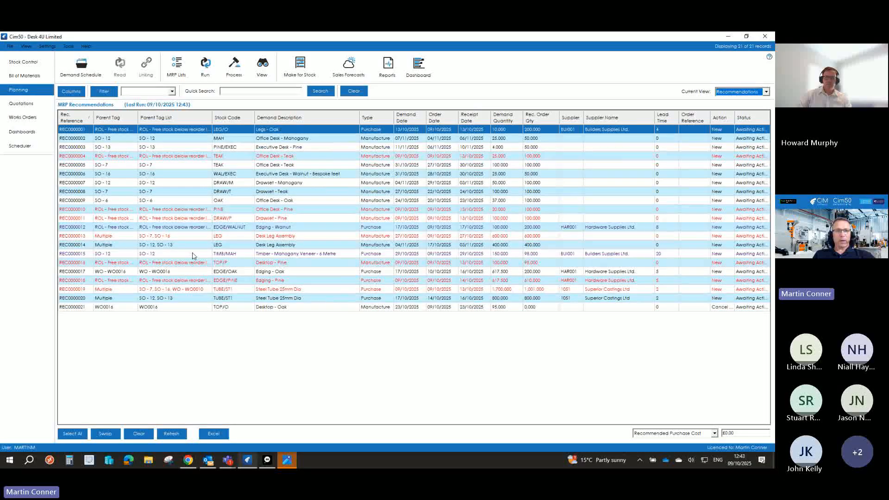
{"action": "left_click", "coordinate": [156, 200]}
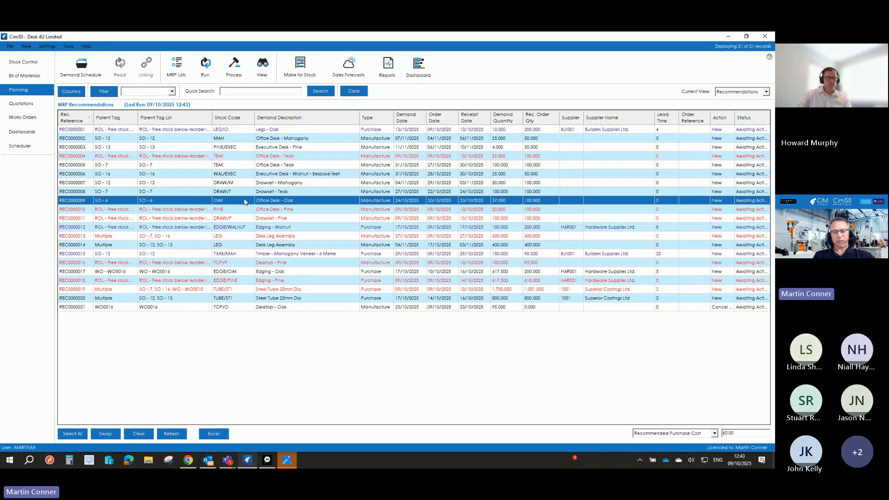
{"action": "left_click", "coordinate": [240, 73]}
{"action": "left_click", "coordinate": [244, 90]}
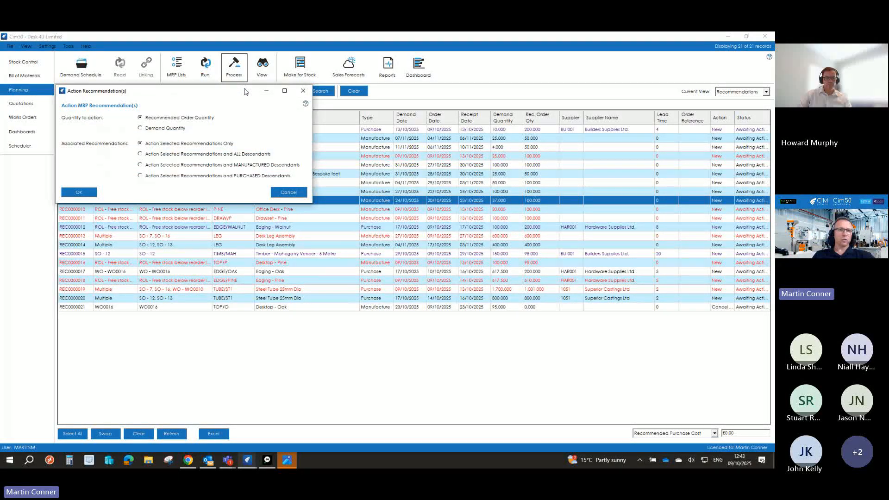
{"action": "left_click", "coordinate": [90, 194]}
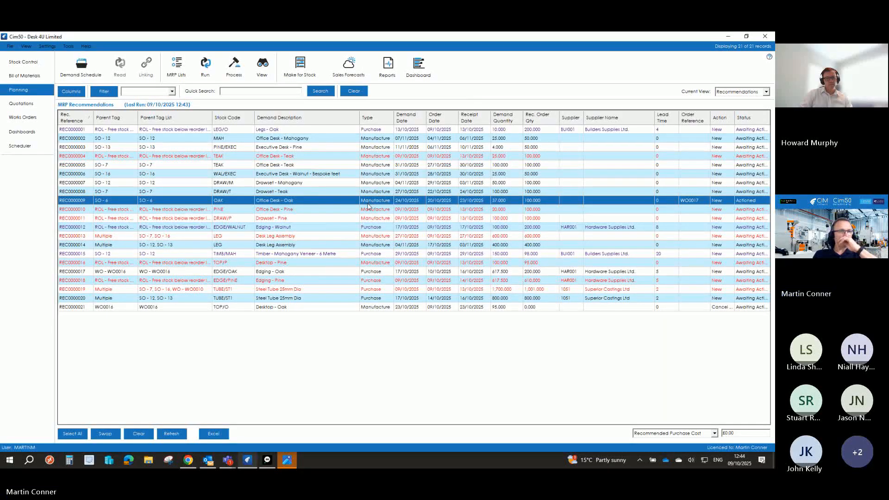
- Show the works orders and open a quick preview of the documents for the new Office Desk - Oak works order
{"action": "left_click", "coordinate": [28, 120]}
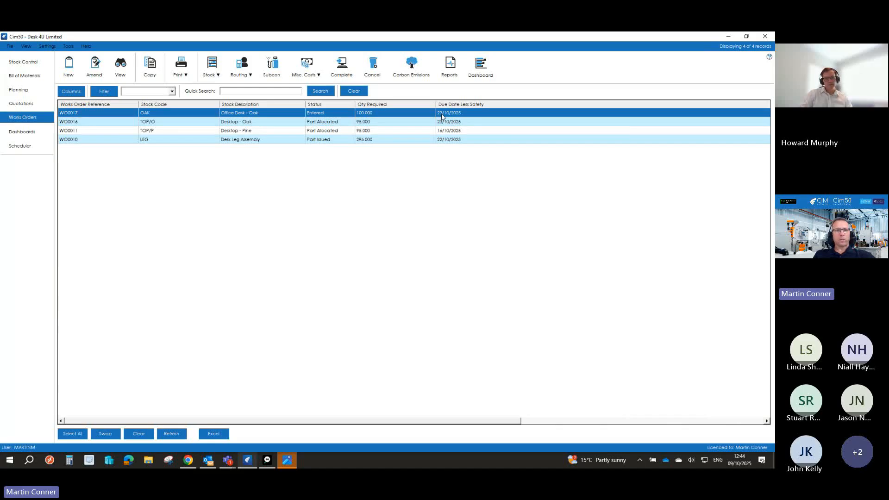
{"action": "left_click", "coordinate": [181, 70]}
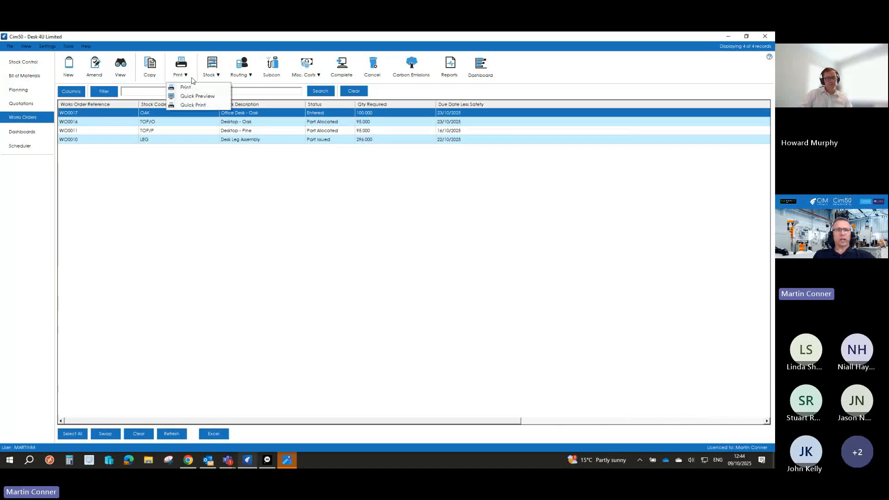
{"action": "left_click", "coordinate": [191, 96]}
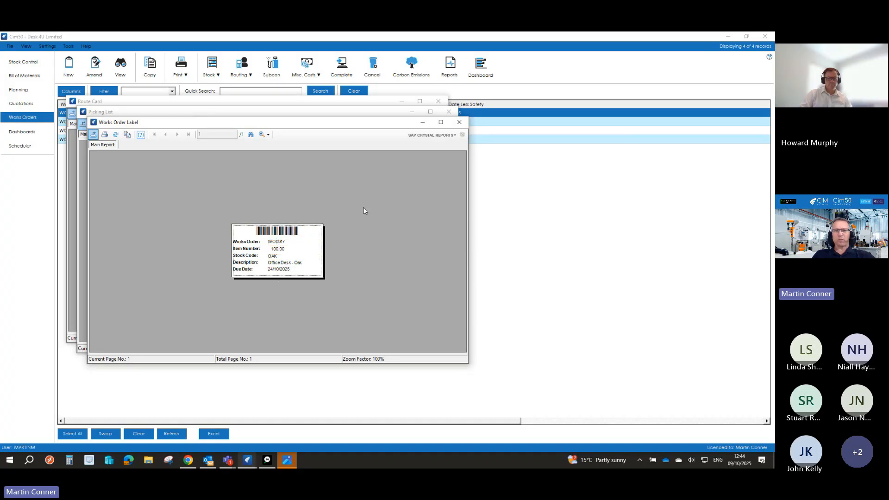
- Close the works order label, examine the picking list enlarged and close it, and enlarge the route card to read its operations
{"action": "left_click", "coordinate": [459, 122]}
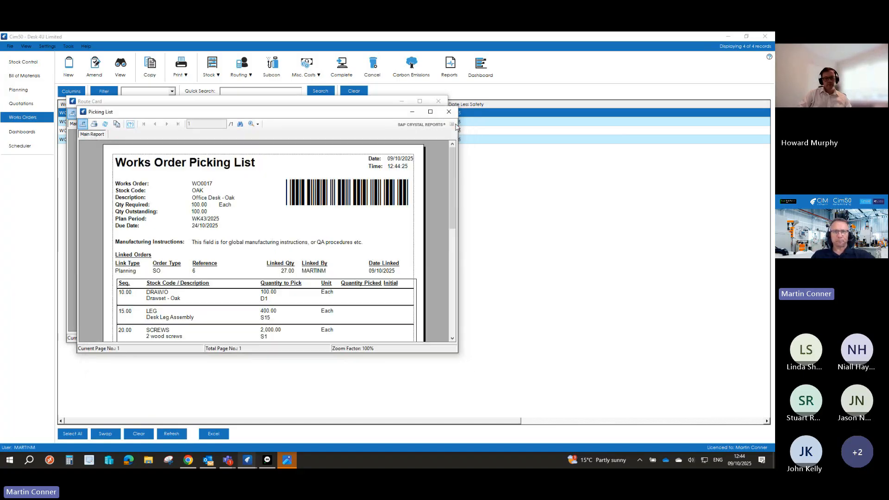
{"action": "left_click", "coordinate": [430, 111]}
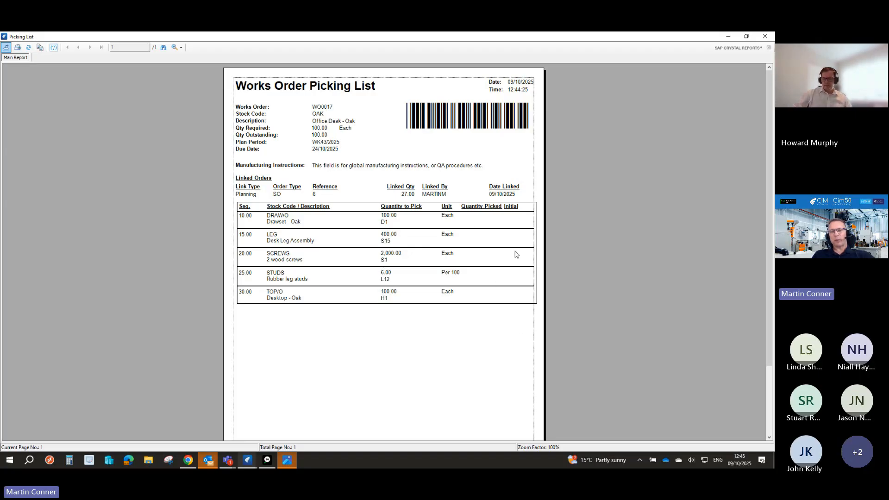
{"action": "left_click", "coordinate": [765, 36]}
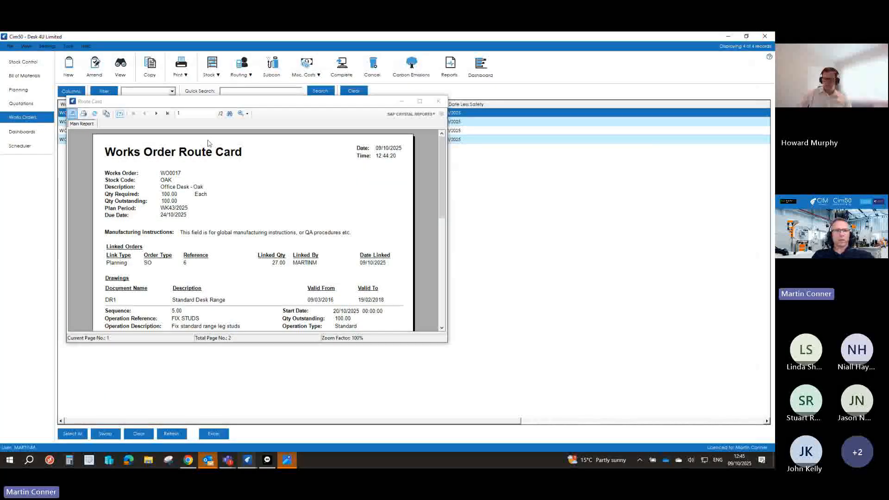
{"action": "double_click", "coordinate": [280, 101]}
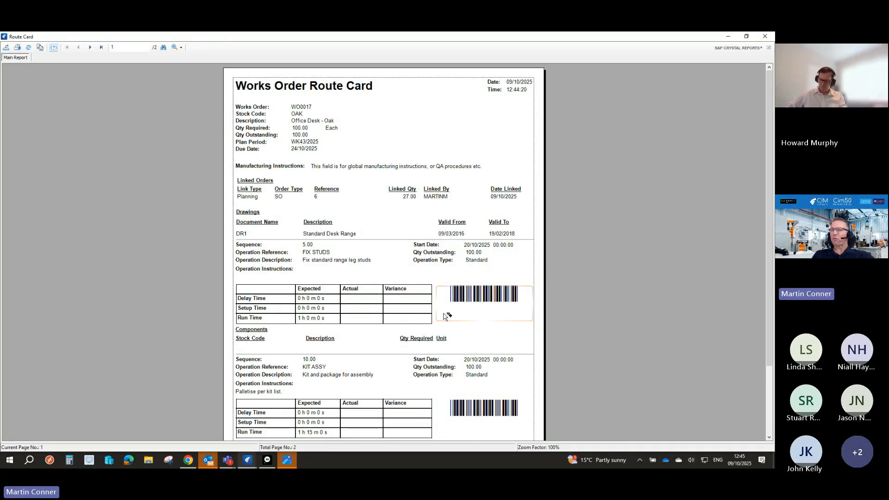
- Close the route card and run a trial kit on the Office Desk - Oak works order to check for component shortages
{"action": "left_click", "coordinate": [763, 41]}
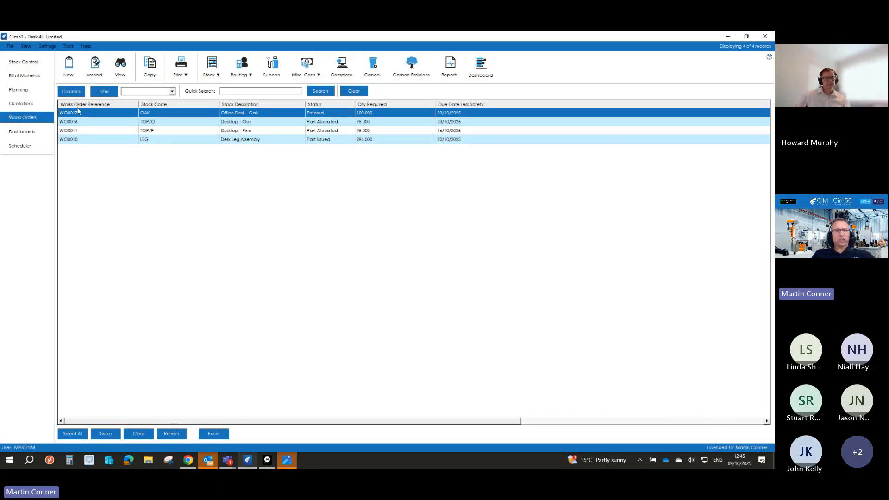
{"action": "left_click", "coordinate": [211, 70]}
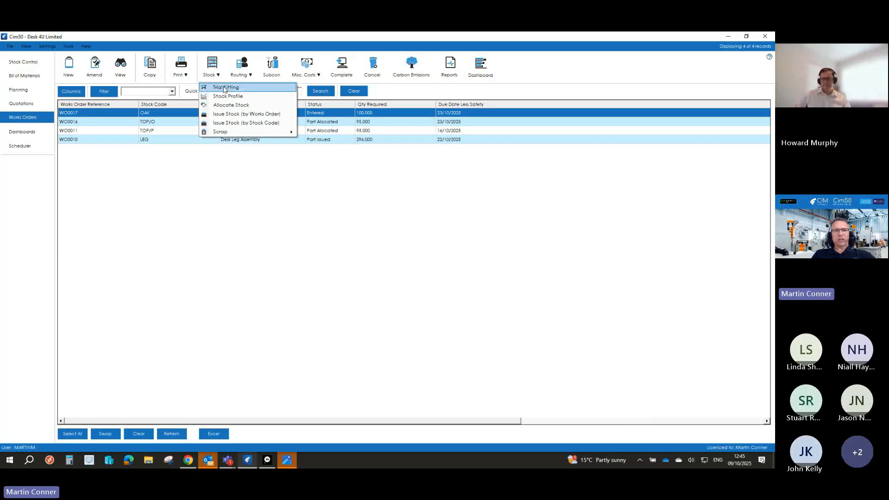
{"action": "left_click", "coordinate": [223, 86]}
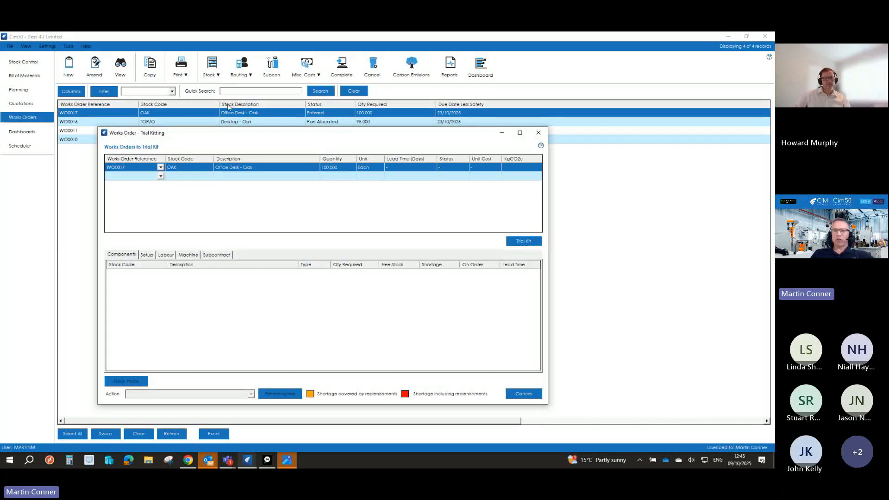
{"action": "left_click", "coordinate": [513, 240]}
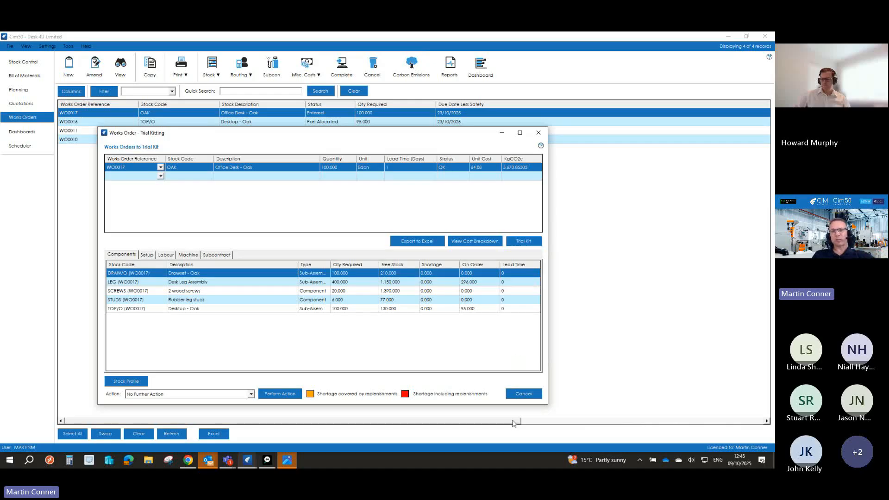
{"action": "left_click", "coordinate": [523, 393]}
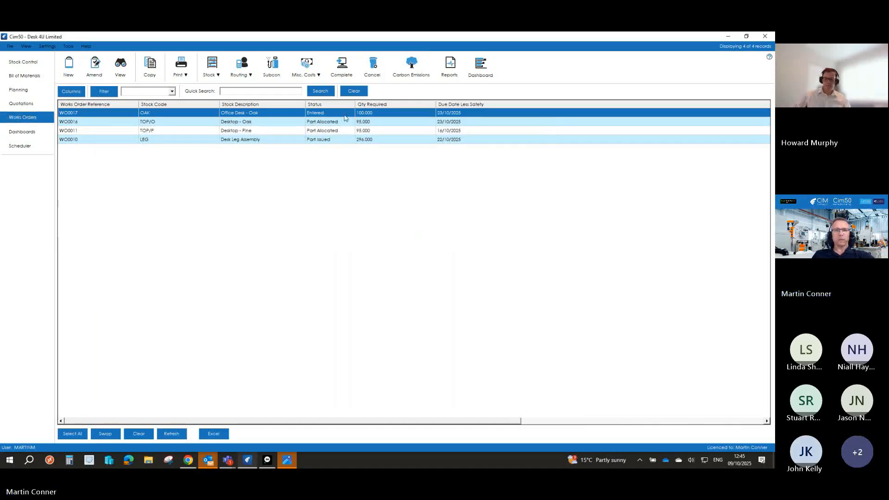
- Allocate as much stock as possible to all components of the Office Desk - Oak works order
{"action": "left_click", "coordinate": [241, 69]}
{"action": "left_click", "coordinate": [202, 74]}
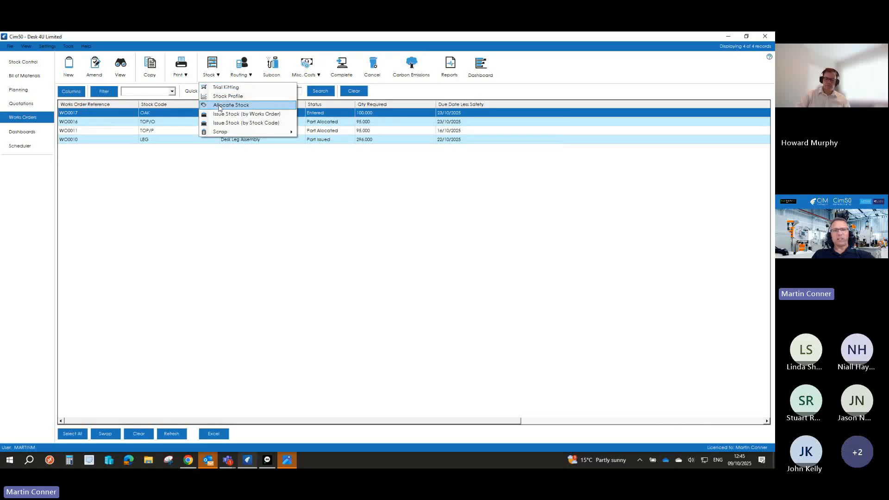
{"action": "left_click", "coordinate": [220, 106]}
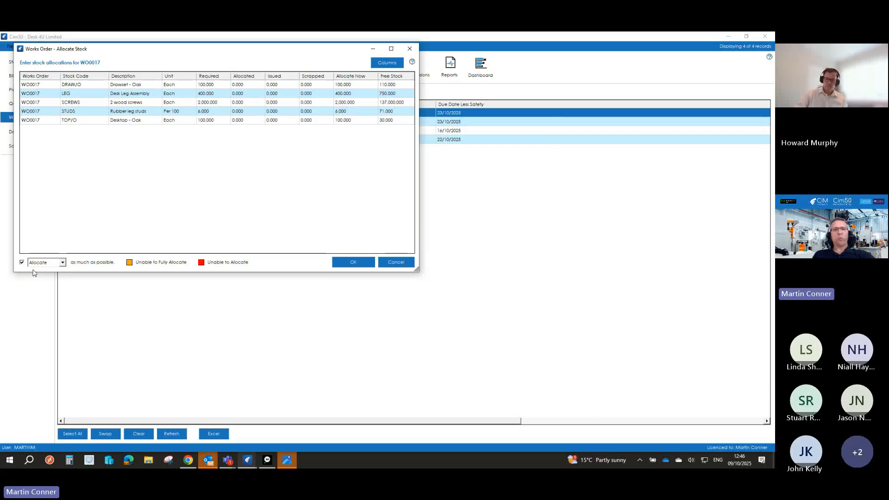
{"action": "left_click", "coordinate": [353, 262]}
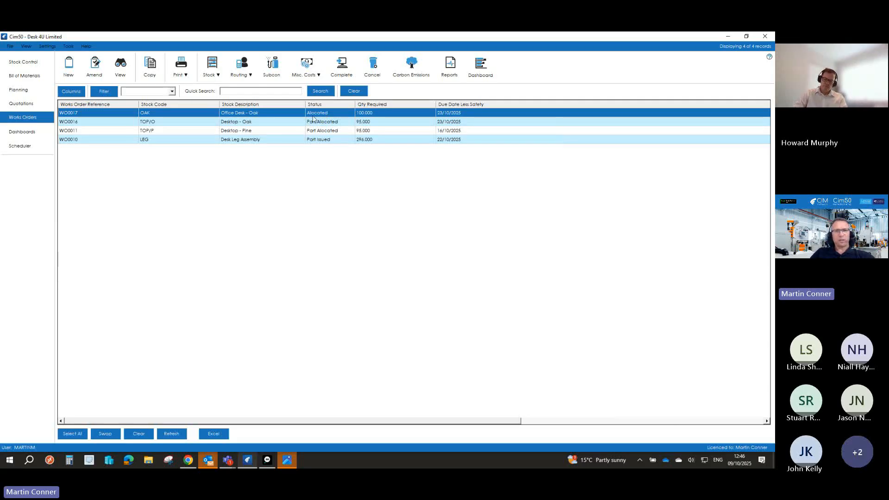
- Start a stock issue by works order for the Office Desk - Oak order, issuing as much as possible of every component
{"action": "left_click", "coordinate": [248, 77]}
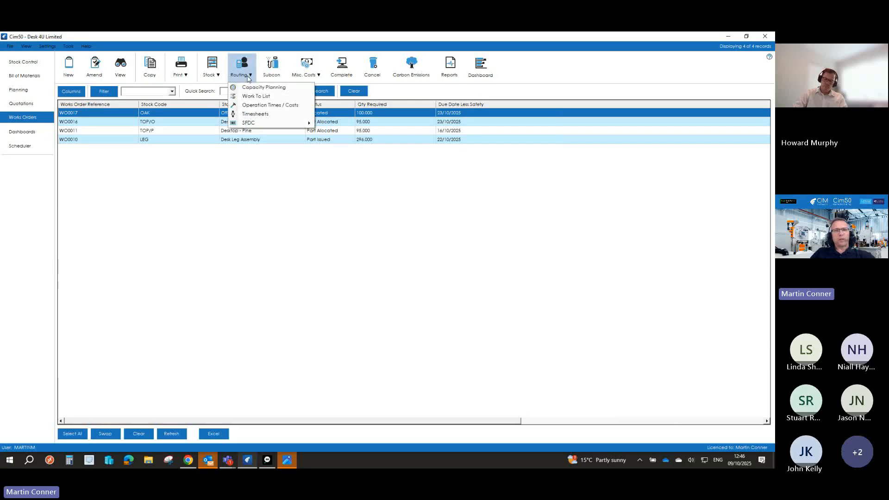
{"action": "left_click", "coordinate": [213, 79]}
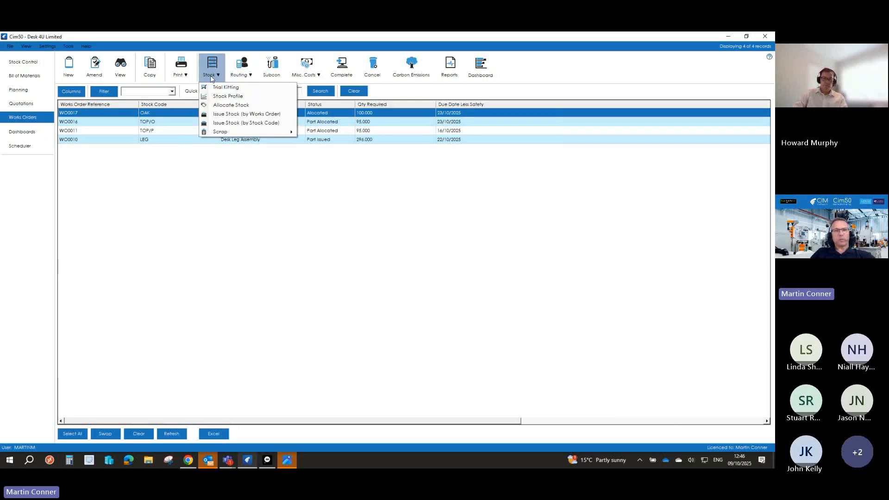
{"action": "left_click", "coordinate": [225, 115]}
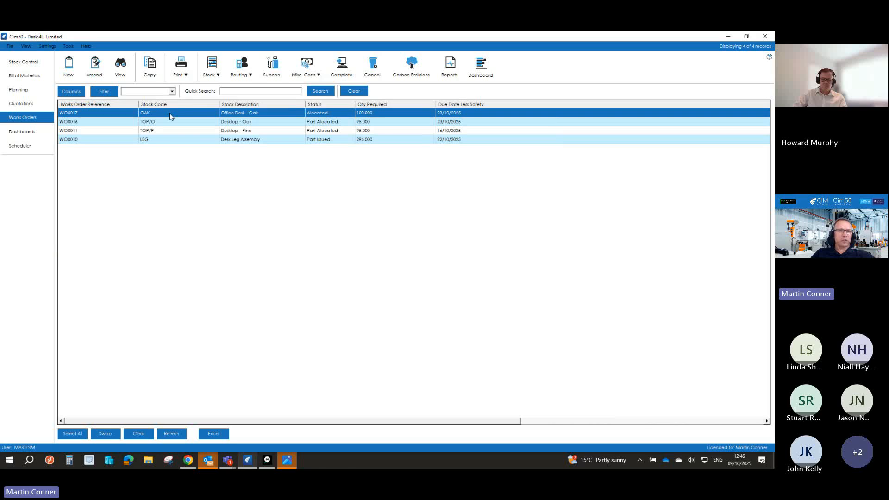
{"action": "left_click", "coordinate": [214, 79]}
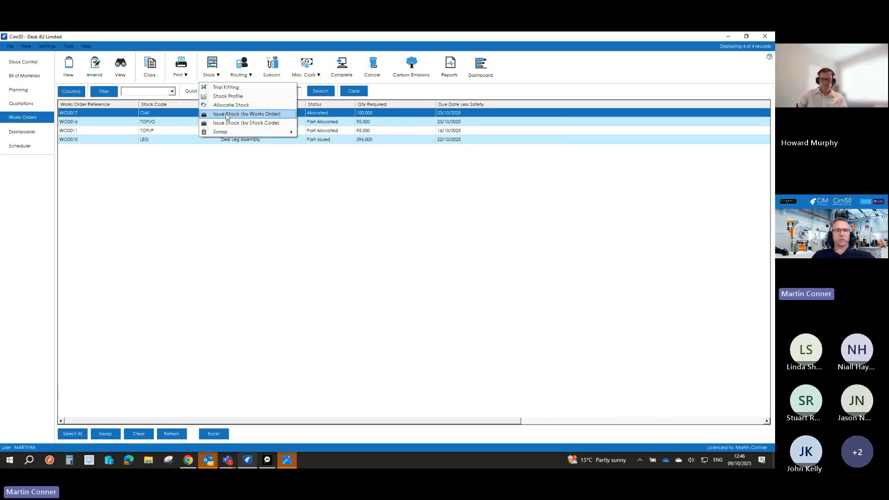
{"action": "left_click", "coordinate": [226, 115]}
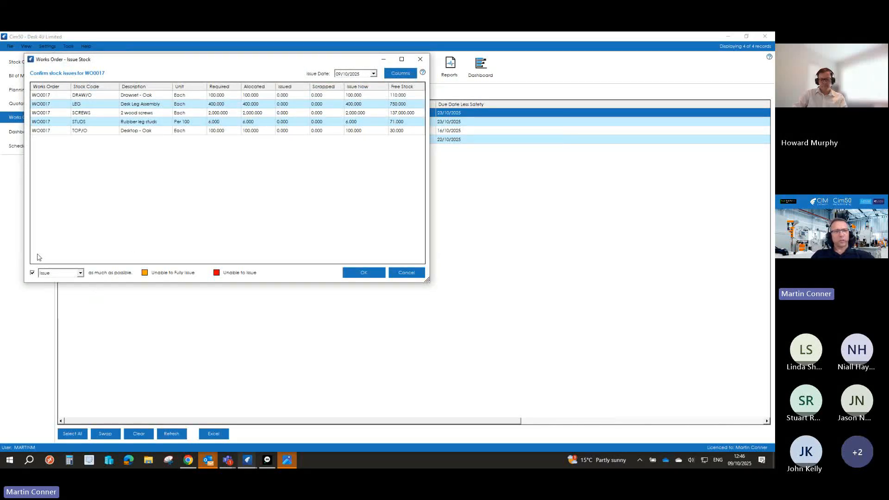
{"action": "left_click", "coordinate": [57, 274]}
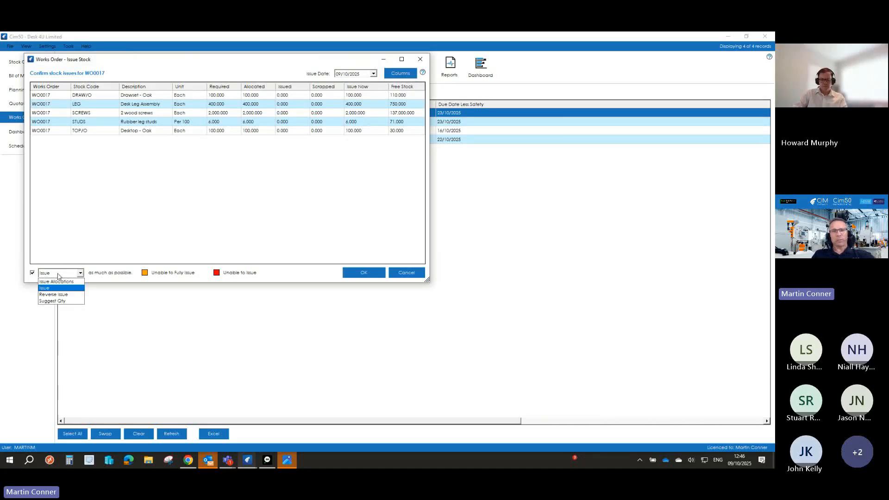
{"action": "left_click", "coordinate": [68, 253]}
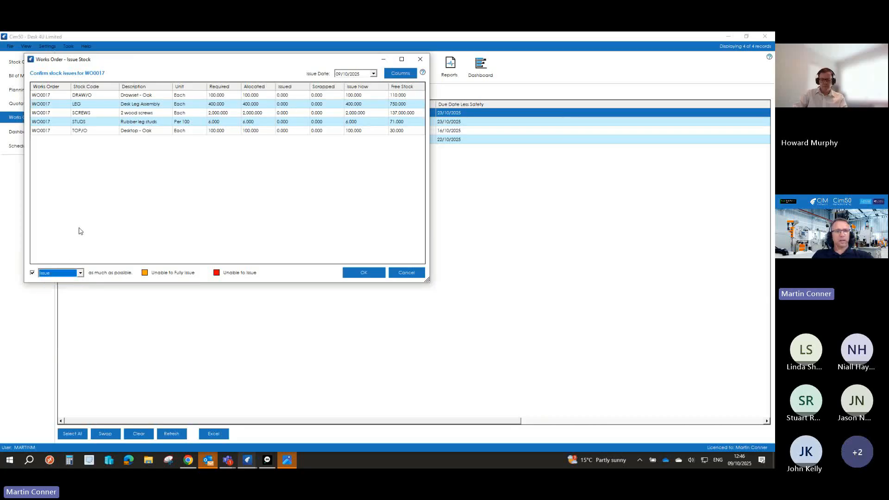
{"action": "left_click", "coordinate": [364, 273]}
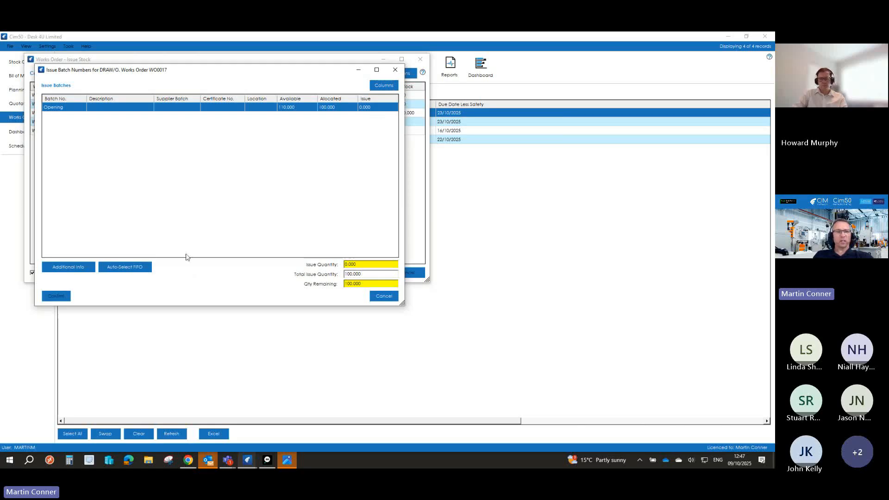
- Assign the issue batches automatically by FIFO for DRAW/O, LEG, SCREWS, STUDS and TOP/O, confirming each one
{"action": "left_click", "coordinate": [128, 269]}
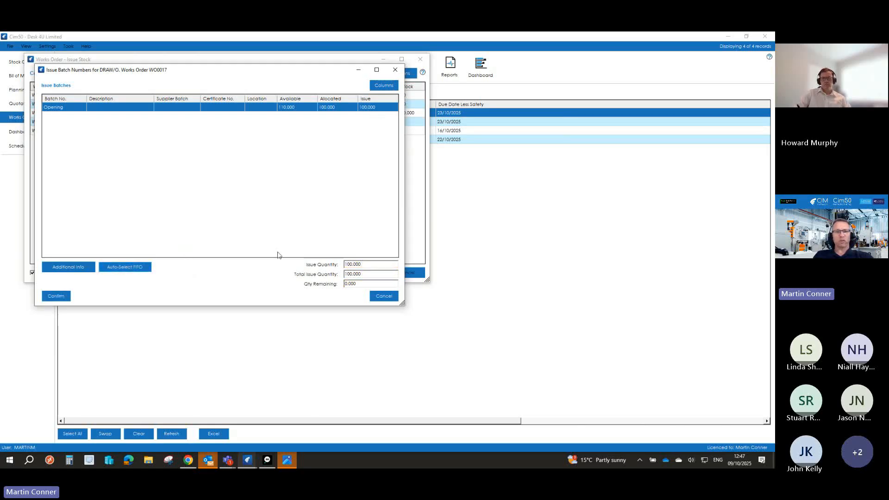
{"action": "left_click", "coordinate": [56, 298]}
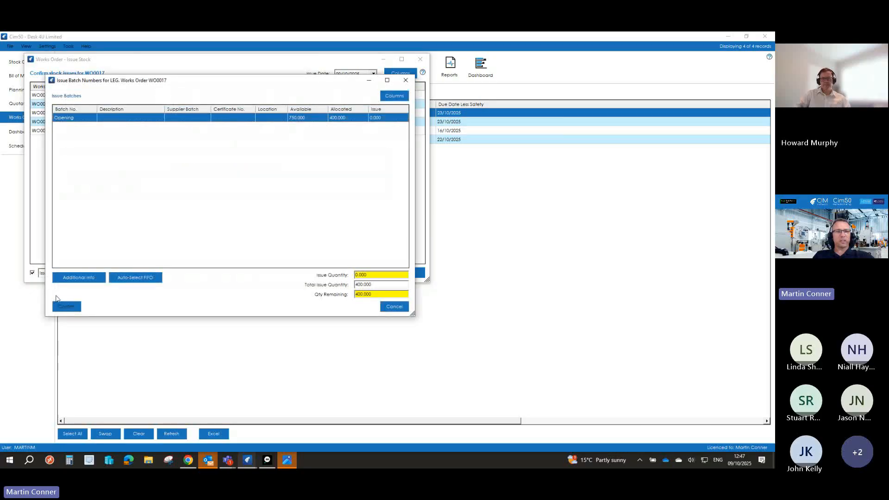
{"action": "left_click", "coordinate": [135, 277]}
{"action": "left_click", "coordinate": [80, 306]}
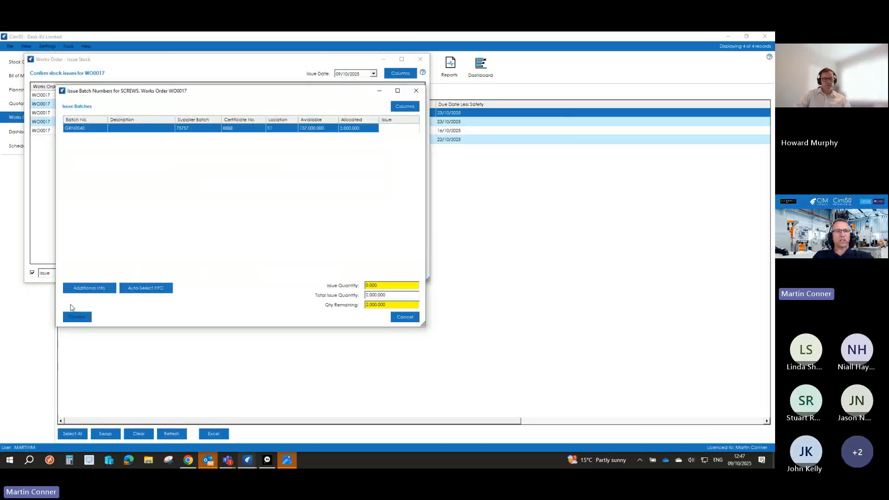
{"action": "left_click", "coordinate": [143, 289]}
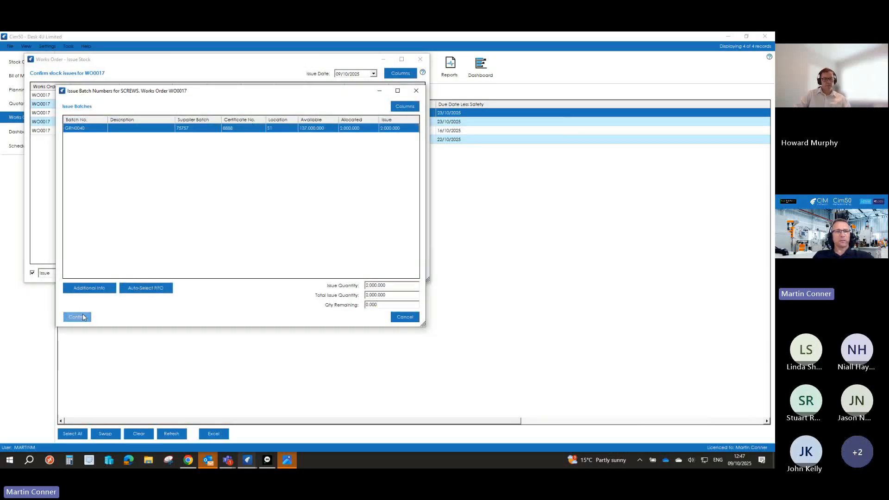
{"action": "left_click", "coordinate": [77, 317]}
{"action": "left_click", "coordinate": [156, 298]}
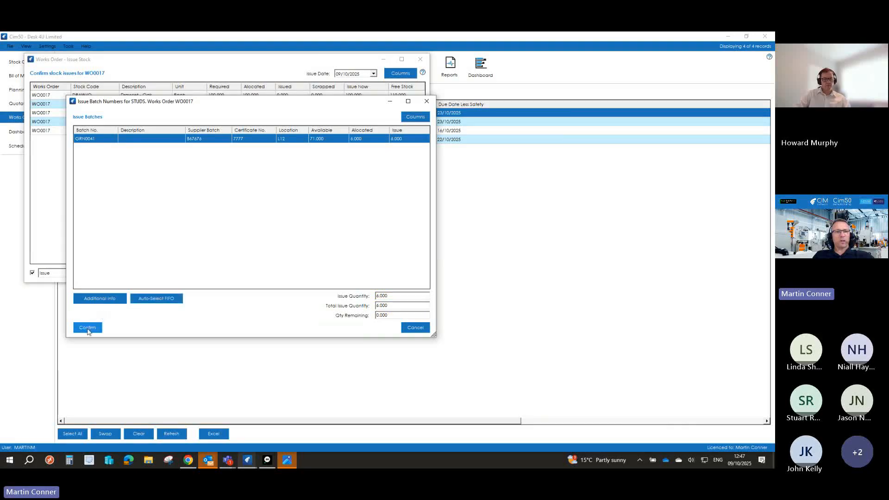
{"action": "left_click", "coordinate": [88, 328]}
{"action": "left_click", "coordinate": [155, 309]}
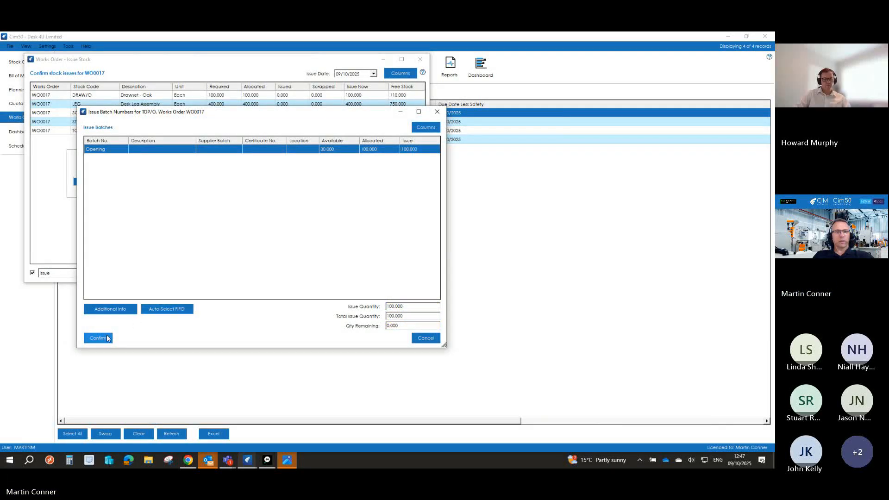
{"action": "left_click", "coordinate": [98, 337]}
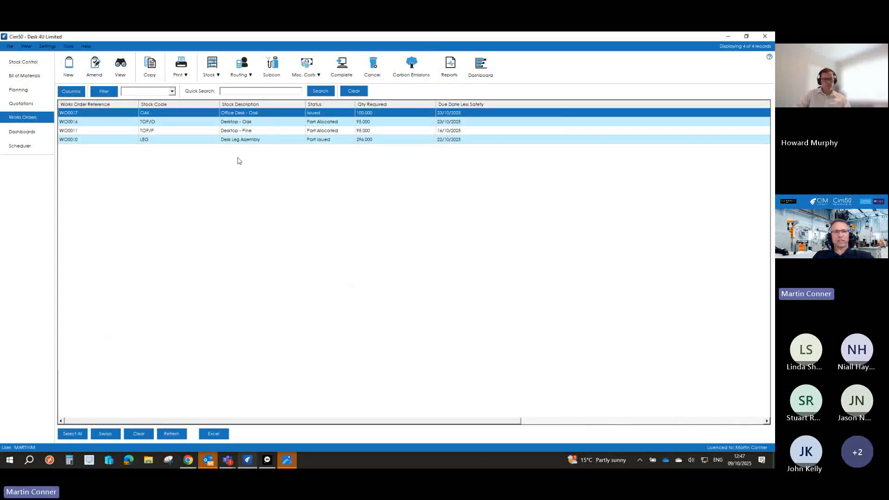
- Preview the Work in Progress Valuation Report for the full range of listed works orders, then close the report and report list
{"action": "left_click", "coordinate": [448, 69]}
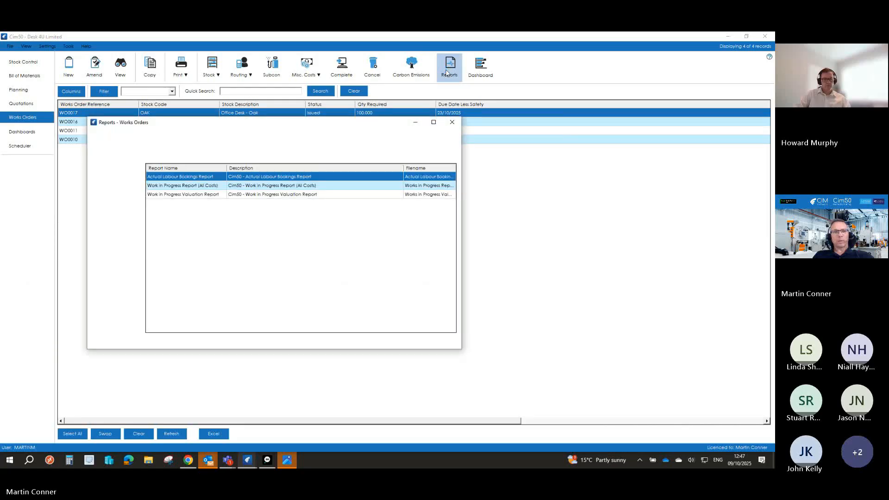
{"action": "left_click", "coordinate": [185, 195]}
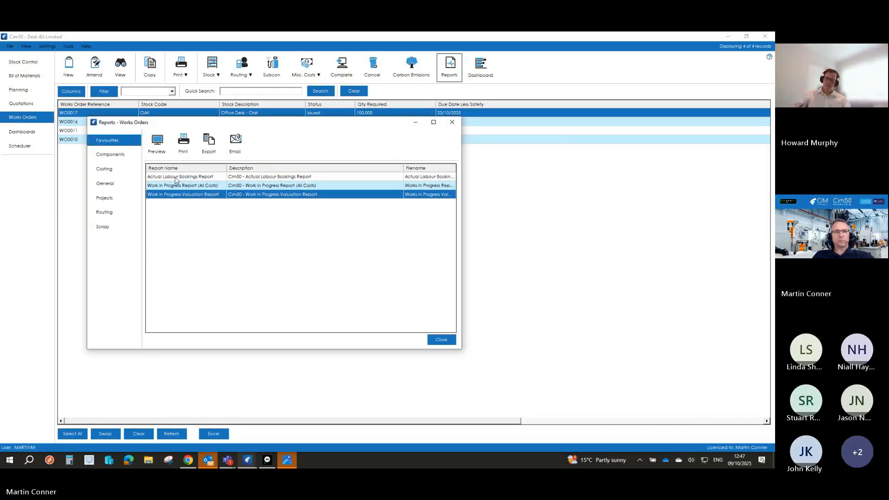
{"action": "left_click", "coordinate": [156, 144]}
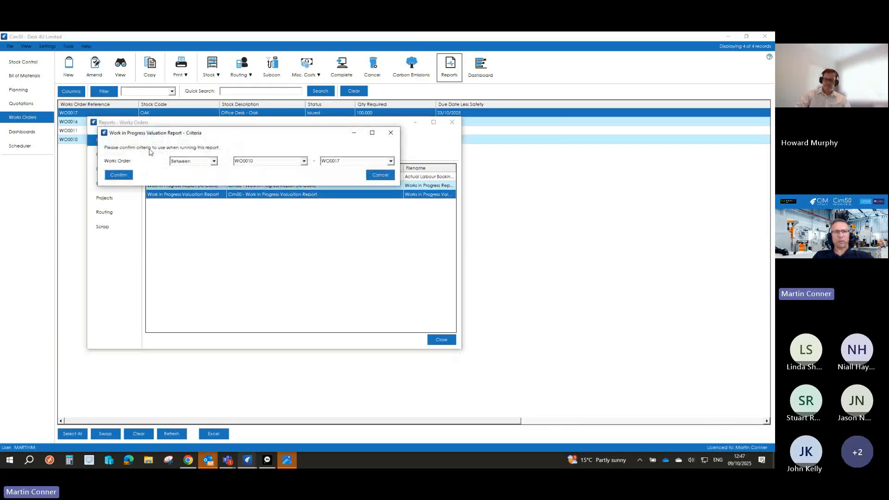
{"action": "left_click", "coordinate": [118, 175]}
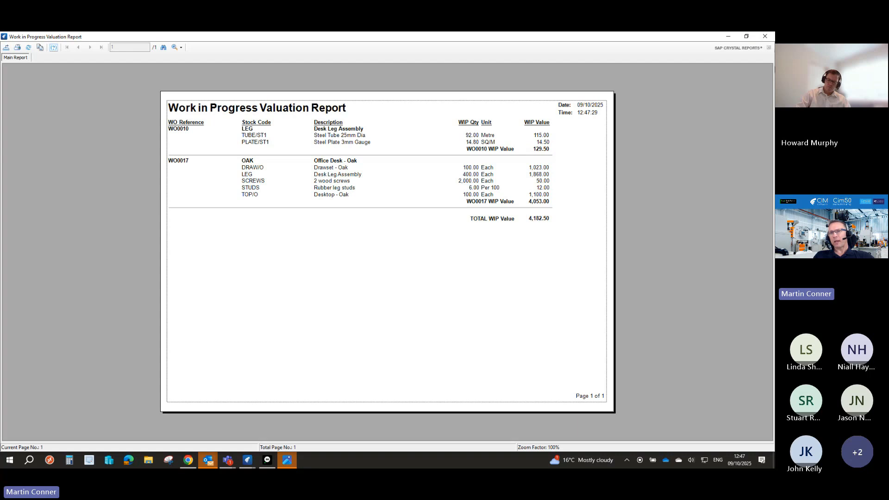
{"action": "left_click", "coordinate": [764, 37]}
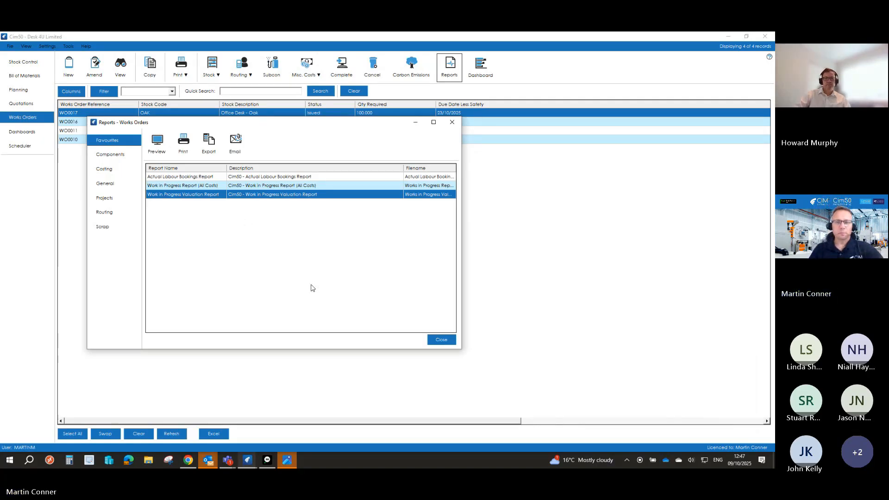
{"action": "left_click", "coordinate": [441, 339]}
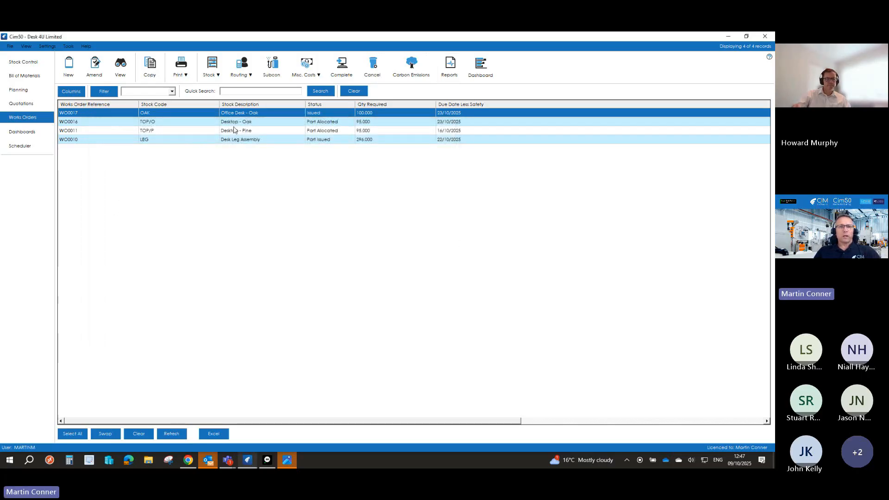
- Review capacity planning for the P1 Cutting labour resource in the daily view, as a graph and as data, and close it
{"action": "left_click", "coordinate": [241, 72]}
{"action": "left_click", "coordinate": [216, 75]}
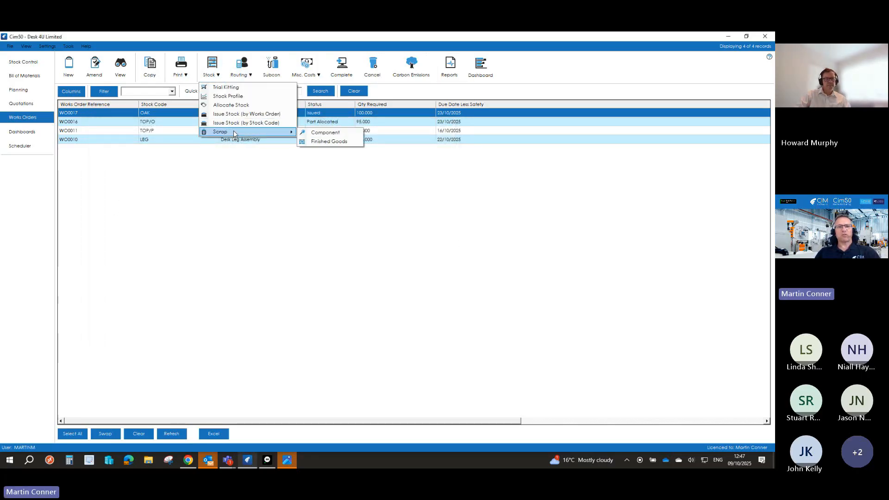
{"action": "left_click", "coordinate": [246, 73]}
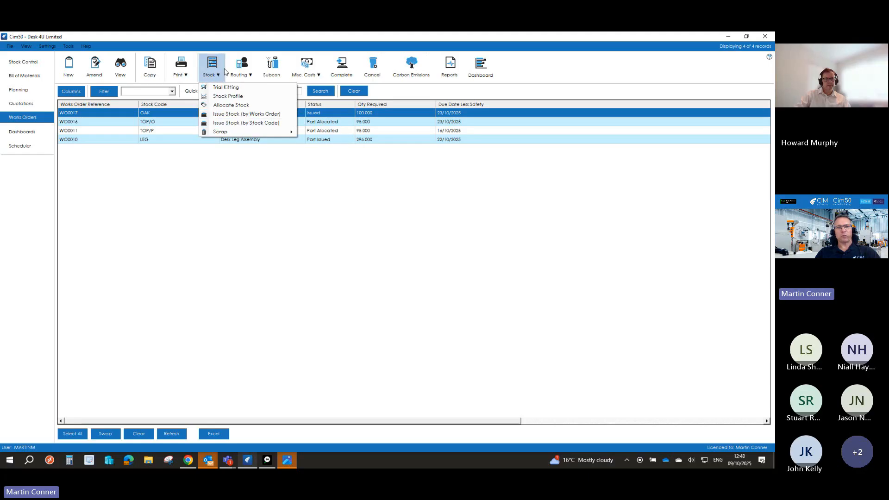
{"action": "left_click", "coordinate": [250, 88]}
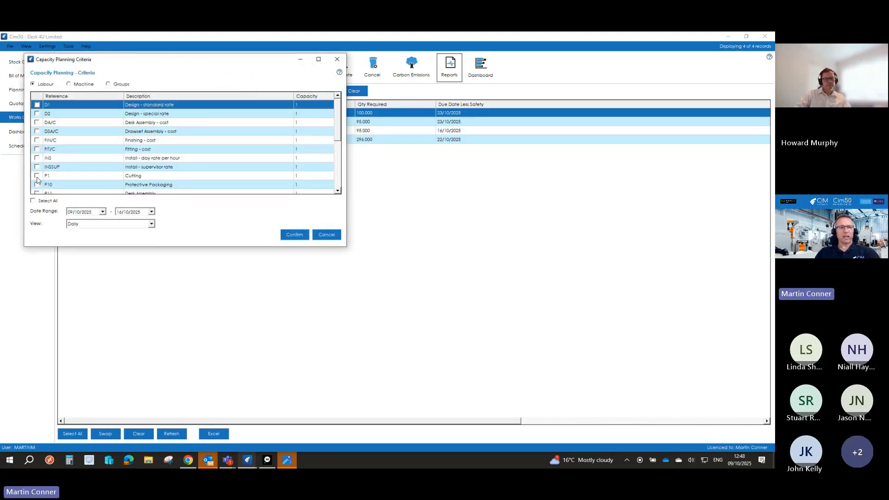
{"action": "left_click", "coordinate": [38, 178]}
{"action": "left_click", "coordinate": [295, 235]}
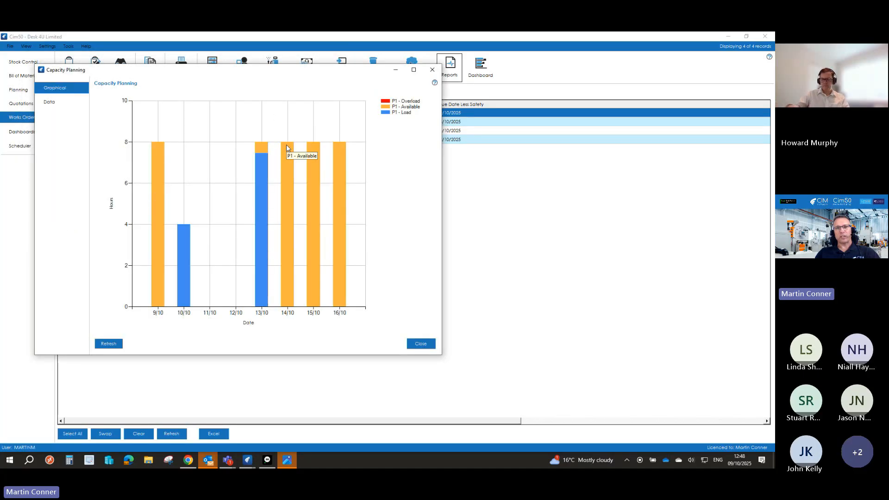
{"action": "left_click", "coordinate": [55, 101]}
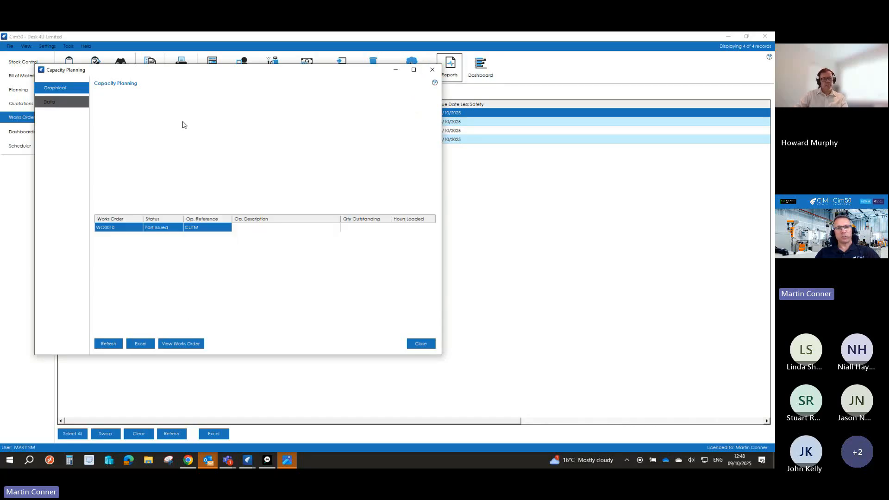
{"action": "left_click", "coordinate": [420, 343]}
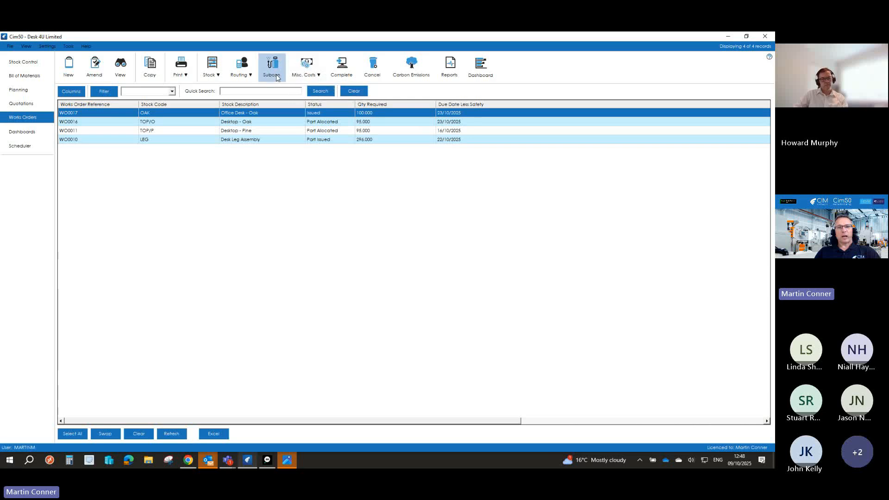
- Review the live subcontract operations list and close it
{"action": "left_click", "coordinate": [246, 74]}
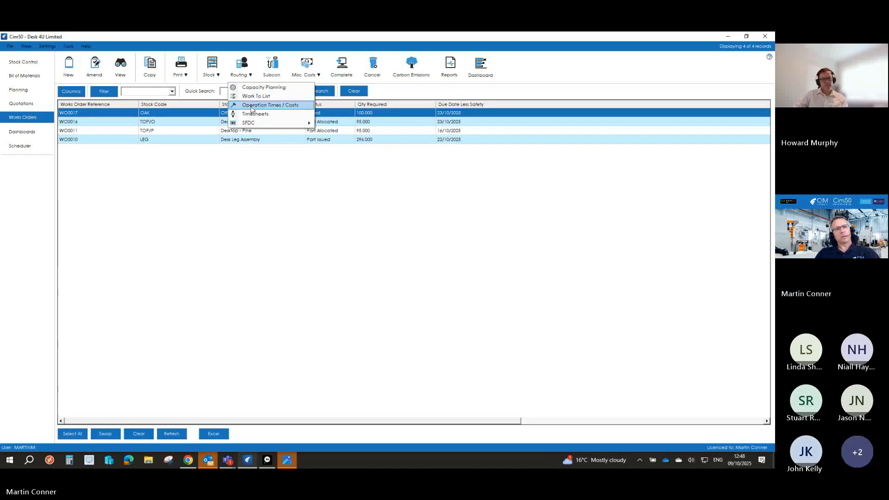
{"action": "left_click", "coordinate": [278, 72]}
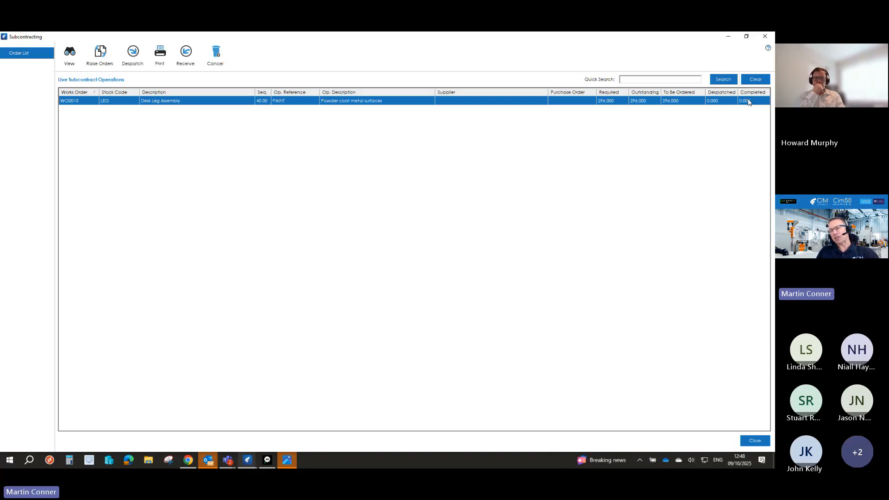
{"action": "left_click", "coordinate": [755, 441]}
{"action": "left_click", "coordinate": [248, 79]}
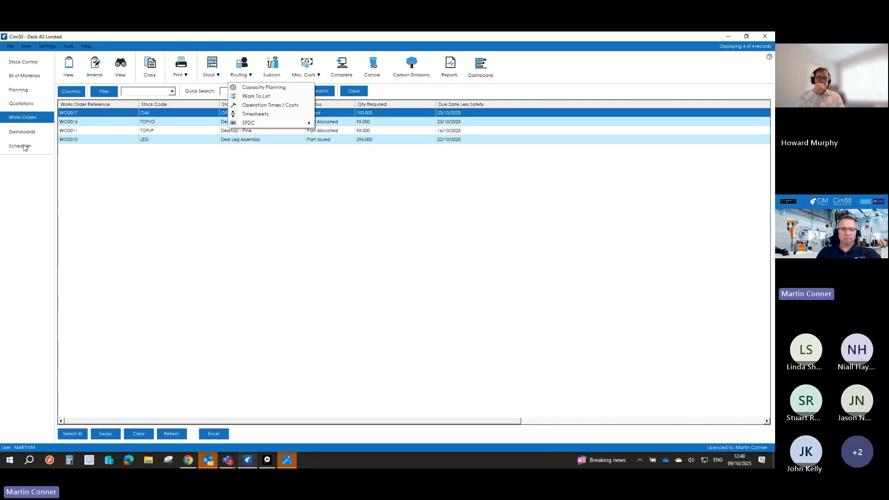
- Switch to the Cim50 Scheduler in the browser and examine the planned dates of the works order operations and saw group load
{"action": "left_click", "coordinate": [188, 461]}
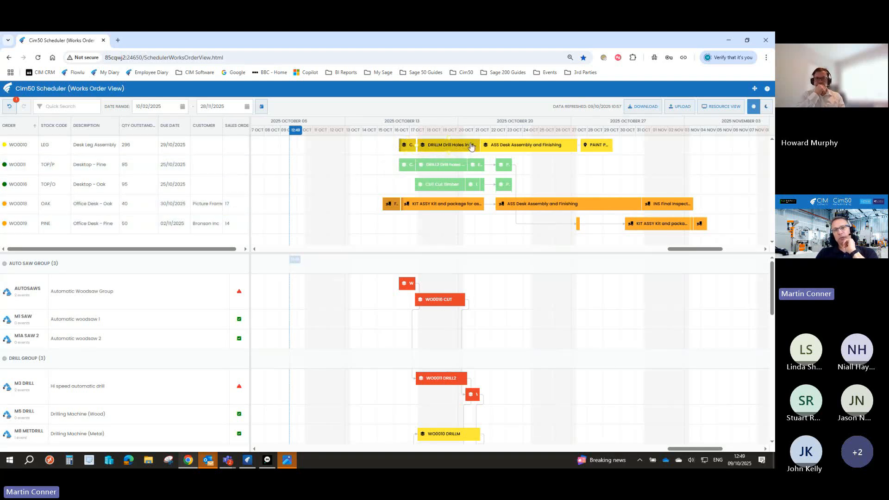
{"action": "mouse_move", "coordinate": [530, 147]}
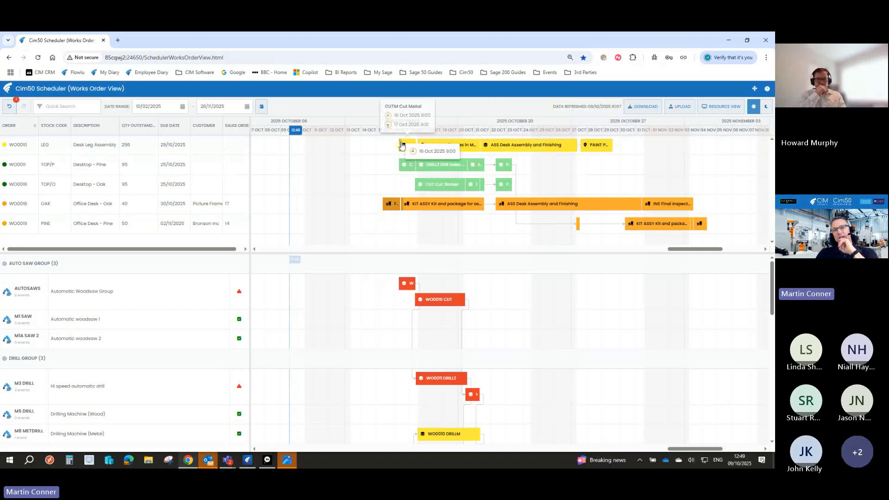
{"action": "mouse_move", "coordinate": [597, 147]}
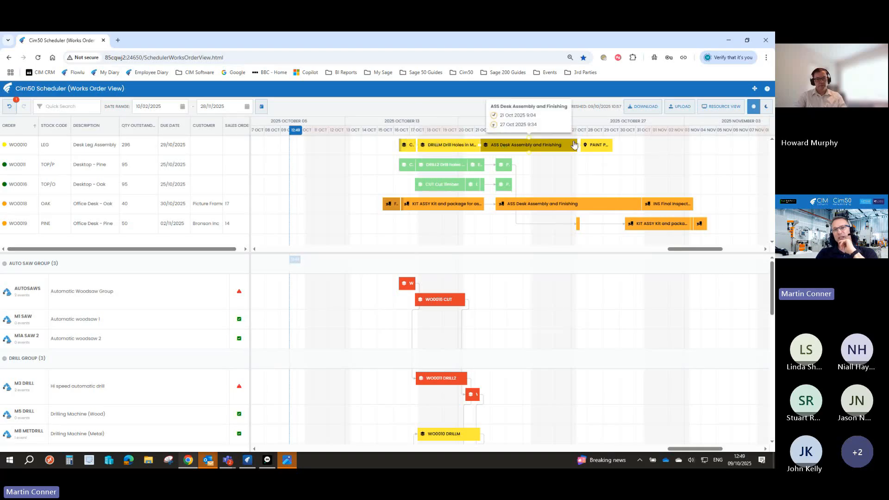
{"action": "mouse_move", "coordinate": [447, 171]}
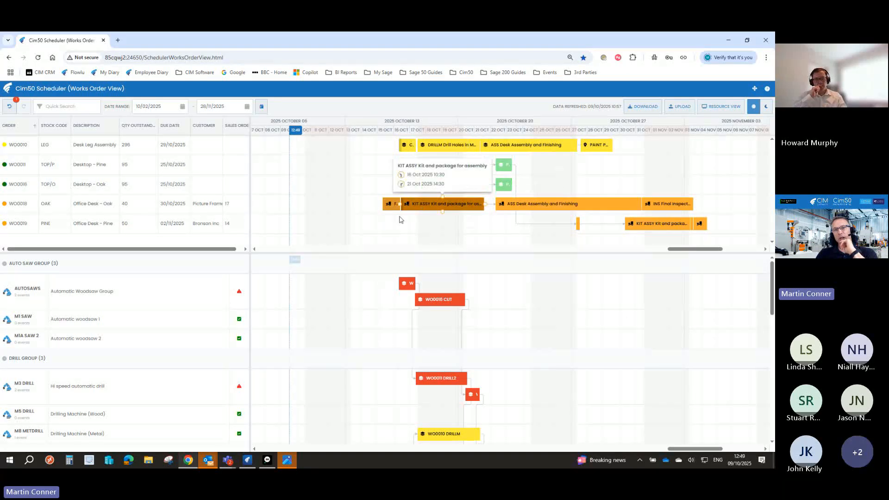
{"action": "mouse_move", "coordinate": [659, 208]}
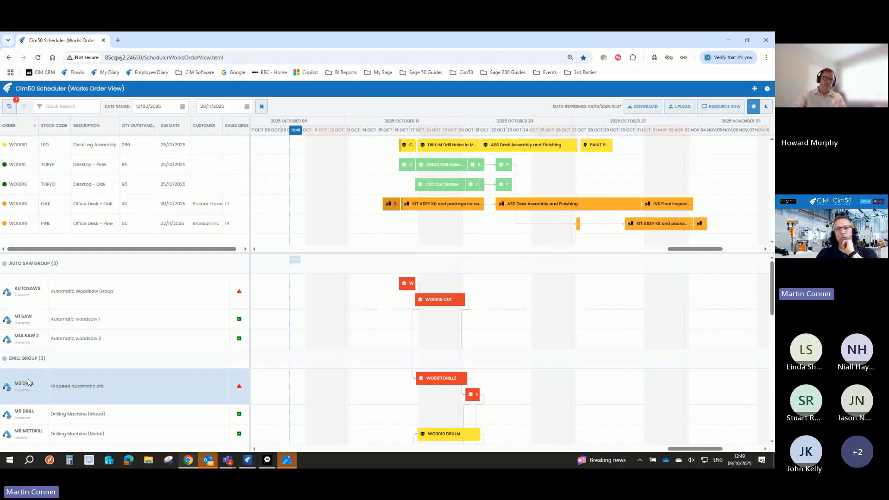
{"action": "mouse_move", "coordinate": [443, 303]}
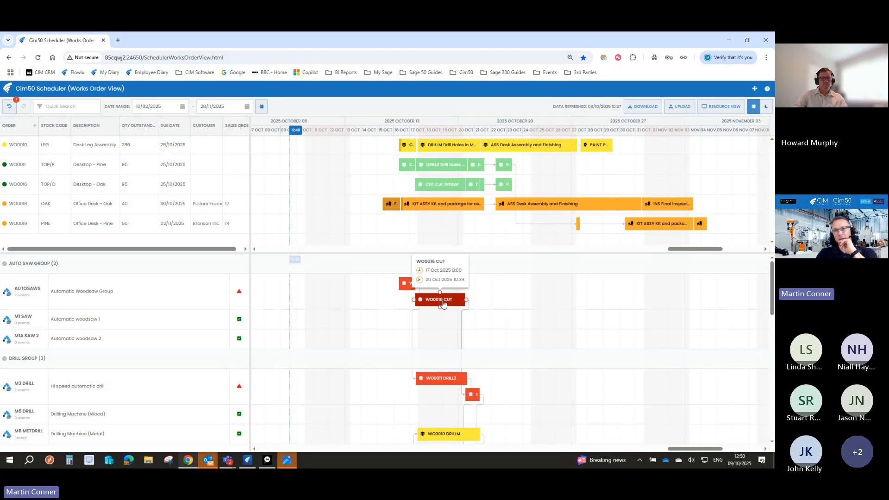
- Reschedule the Desk Leg Assembly operations earlier, starting Cut Metal on 10 October and Drill Holes in Metal on 14 October
{"action": "mouse_move", "coordinate": [408, 146]}
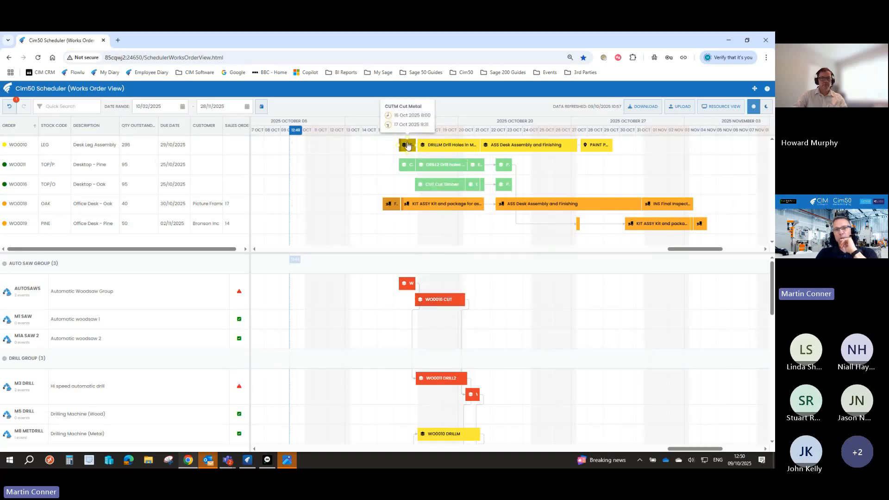
{"action": "left_click_drag", "start_coordinate": [407, 146], "coordinate": [310, 150]}
{"action": "mouse_move", "coordinate": [435, 149]}
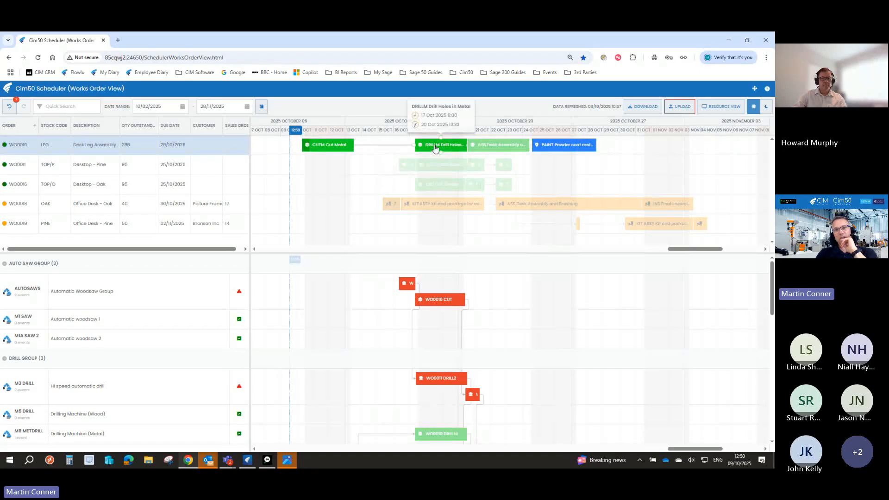
{"action": "left_click_drag", "start_coordinate": [435, 148], "coordinate": [389, 151]}
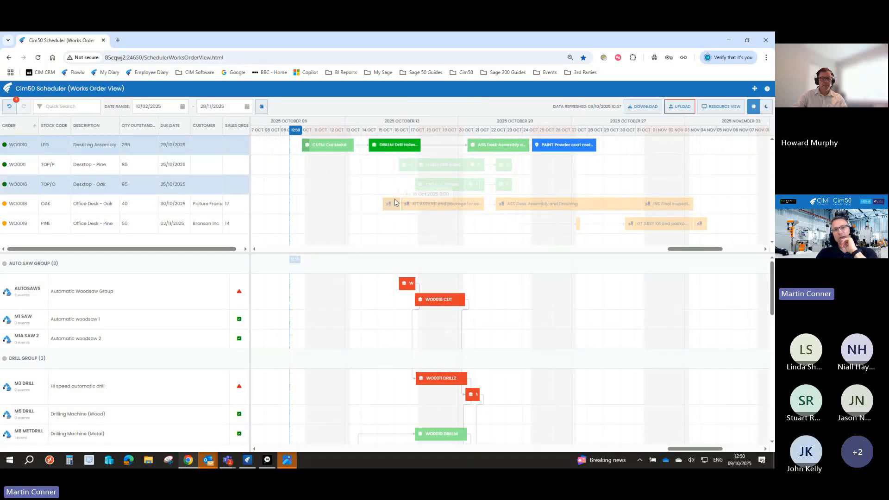
{"action": "mouse_move", "coordinate": [560, 149]}
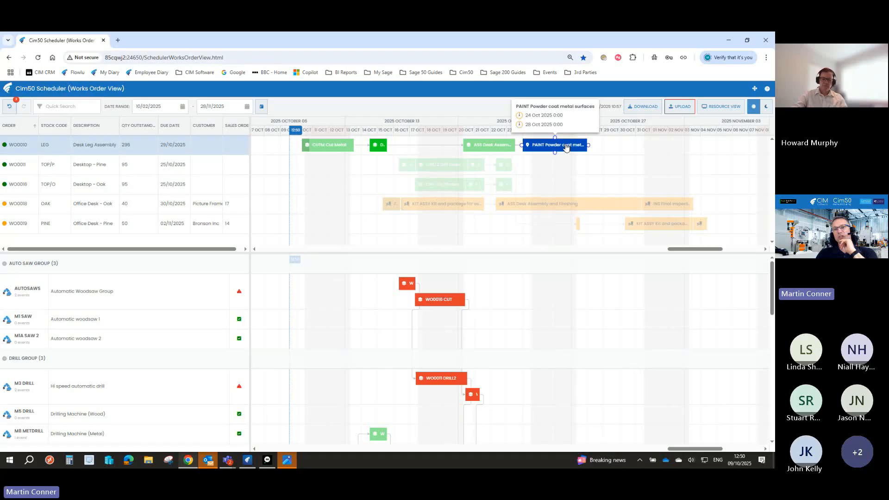
- Bring the Office Desk - Oak stud fixing, kitting, desk assembly and final inspection operations forward, with stud fixing starting on 9 October
{"action": "left_click", "coordinate": [388, 207]}
{"action": "left_click_drag", "start_coordinate": [391, 204], "coordinate": [302, 204]}
{"action": "left_click_drag", "start_coordinate": [419, 206], "coordinate": [371, 206]}
{"action": "left_click_drag", "start_coordinate": [504, 205], "coordinate": [408, 205]}
{"action": "left_click_drag", "start_coordinate": [653, 208], "coordinate": [587, 213]}
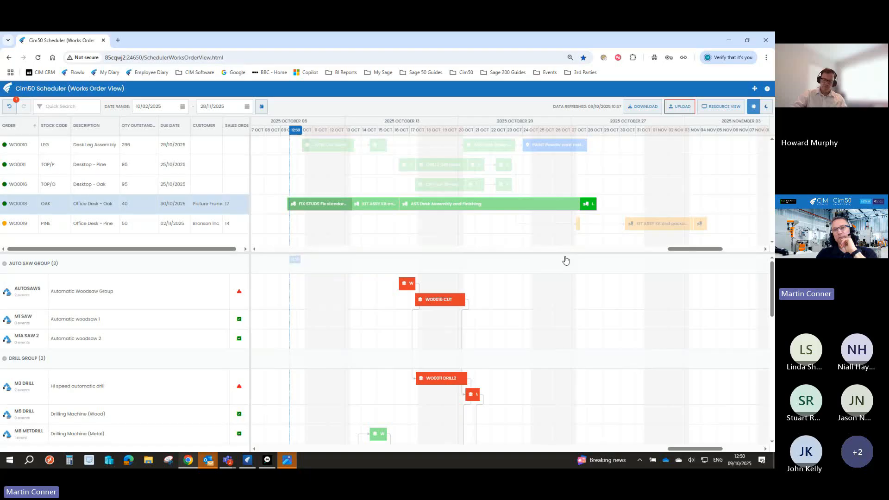
- Bring the Office Desk - Pine operations forward, with stud fixing and kitting starting on 23 October and desk assembly following
{"action": "left_click", "coordinate": [629, 172]}
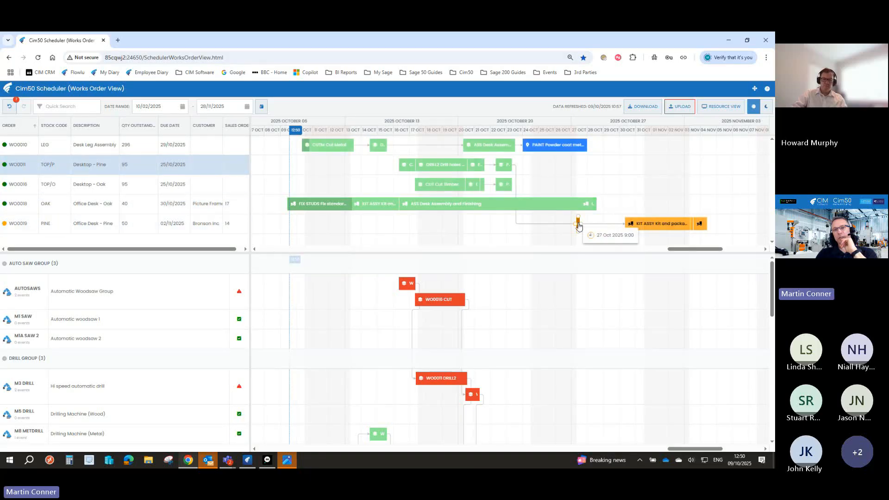
{"action": "left_click_drag", "start_coordinate": [578, 226], "coordinate": [448, 262]}
{"action": "left_click_drag", "start_coordinate": [513, 224], "coordinate": [469, 319]}
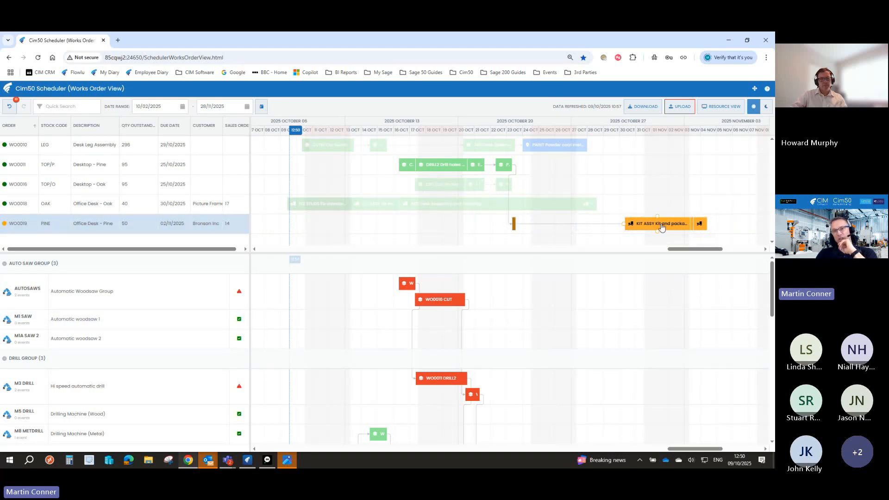
{"action": "mouse_move", "coordinate": [478, 168]}
{"action": "left_click_drag", "start_coordinate": [653, 228], "coordinate": [535, 231]}
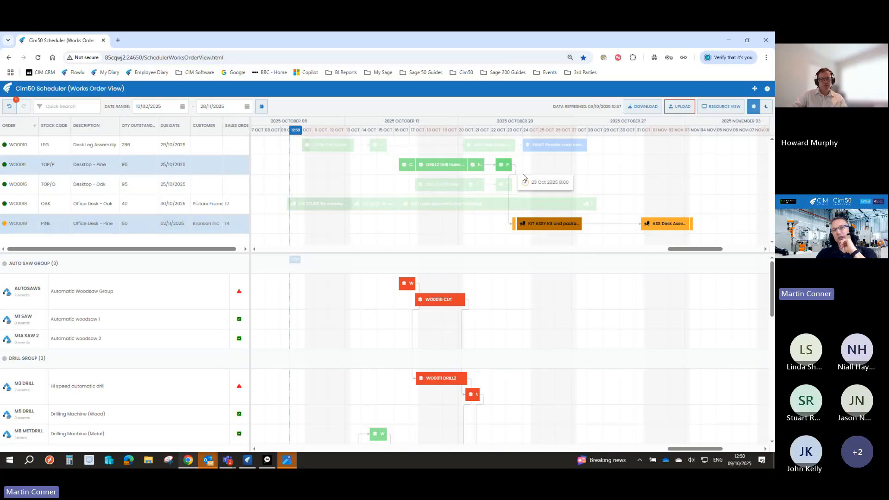
{"action": "left_click_drag", "start_coordinate": [667, 227], "coordinate": [607, 222]}
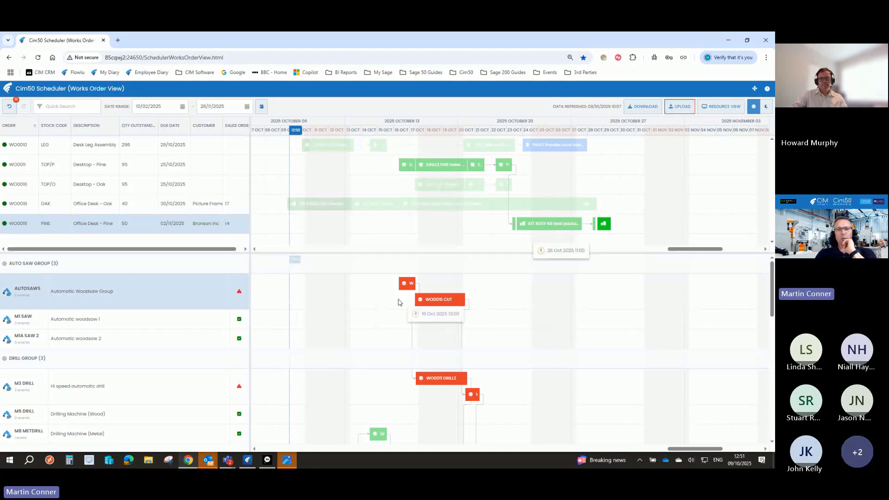
- Reassign the two Automatic Woodsaw Group cuts to M1 SAW and M1A SAW 2, and the second M3 DRILL operation to M5 DRILL
{"action": "left_click_drag", "start_coordinate": [408, 287], "coordinate": [406, 328]}
{"action": "left_click_drag", "start_coordinate": [440, 290], "coordinate": [439, 326]}
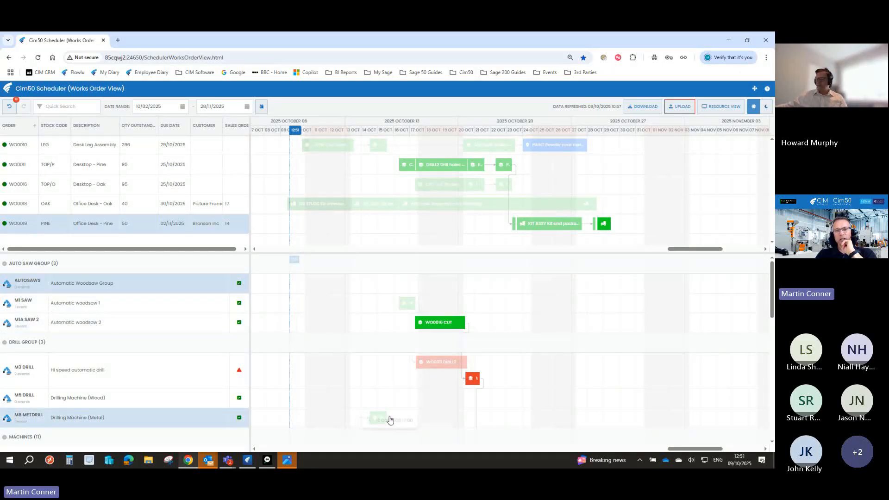
{"action": "left_click_drag", "start_coordinate": [471, 377], "coordinate": [464, 394]}
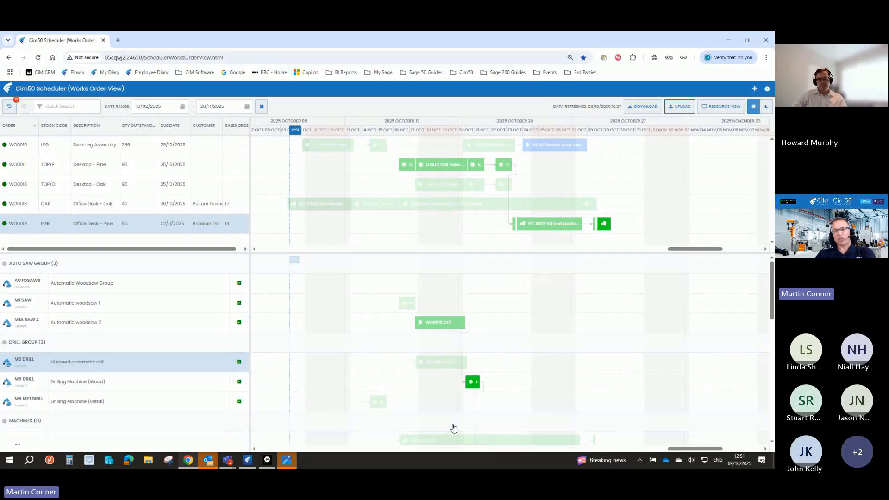
- Try to move the Desktop - Oak edging operation on the Edging Machine to 22 October at 10:00
{"action": "scroll", "coordinate": [452, 407], "scroll_direction": "down", "scroll_amount": 6}
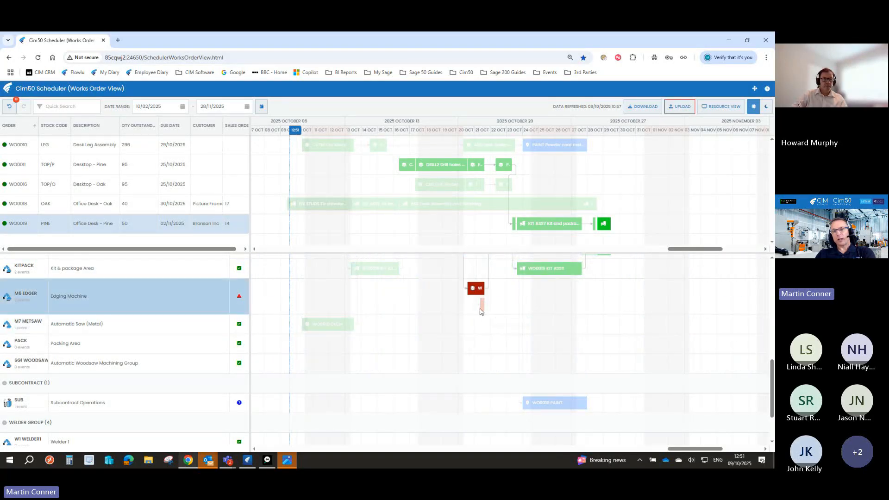
{"action": "left_click_drag", "start_coordinate": [481, 310], "coordinate": [495, 311]}
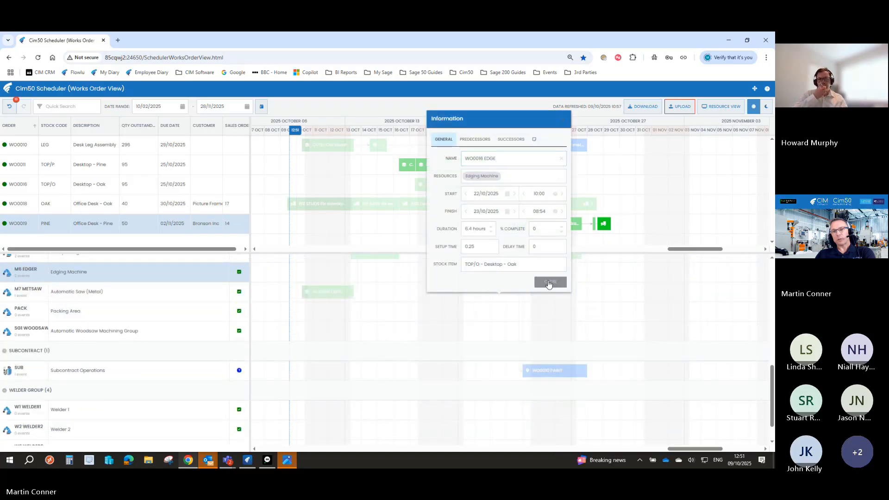
{"action": "left_click", "coordinate": [549, 282]}
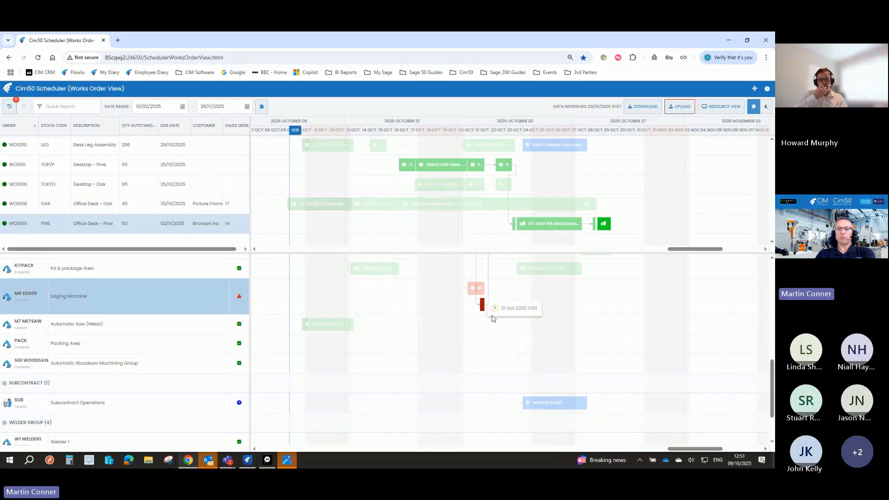
- Move the Desktop - Oak cut on Automatic woodsaw 2 to 16 October and the Desktop - Pine edging operation to 22 October
{"action": "scroll", "coordinate": [486, 320], "scroll_direction": "up", "scroll_amount": 5}
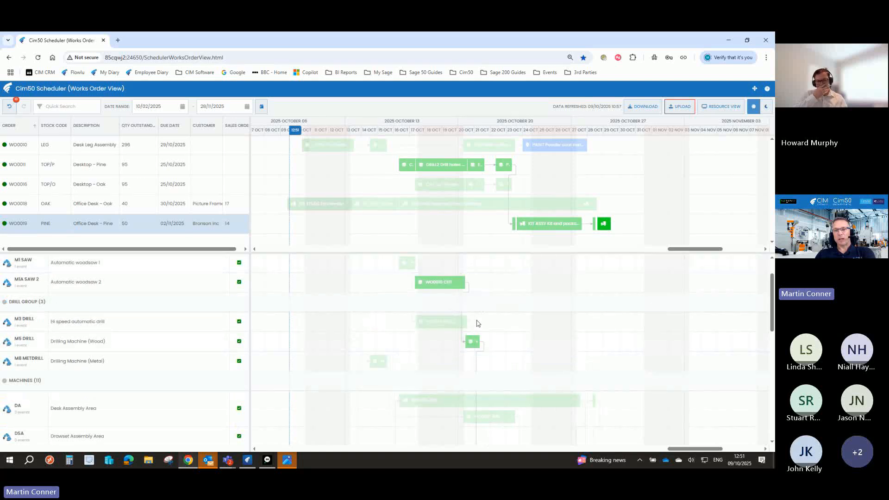
{"action": "left_click_drag", "start_coordinate": [440, 285], "coordinate": [420, 290]}
{"action": "scroll", "coordinate": [487, 337], "scroll_direction": "down", "scroll_amount": 4}
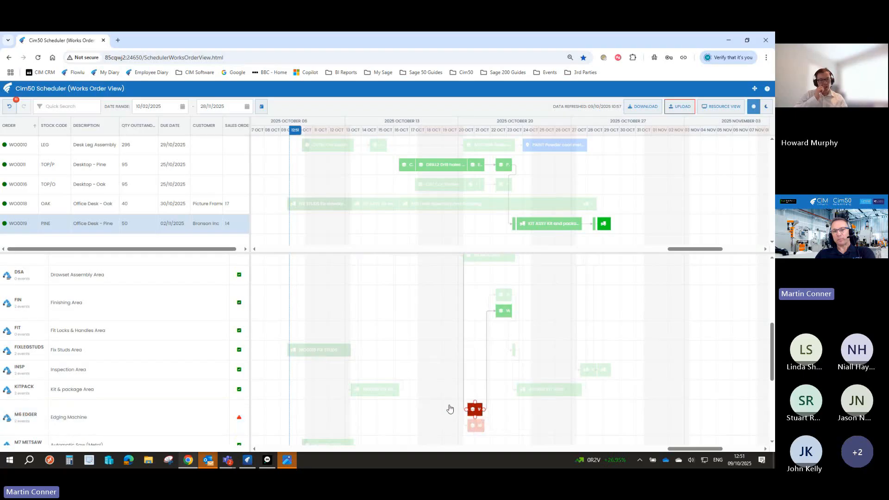
{"action": "left_click_drag", "start_coordinate": [474, 410], "coordinate": [496, 427]}
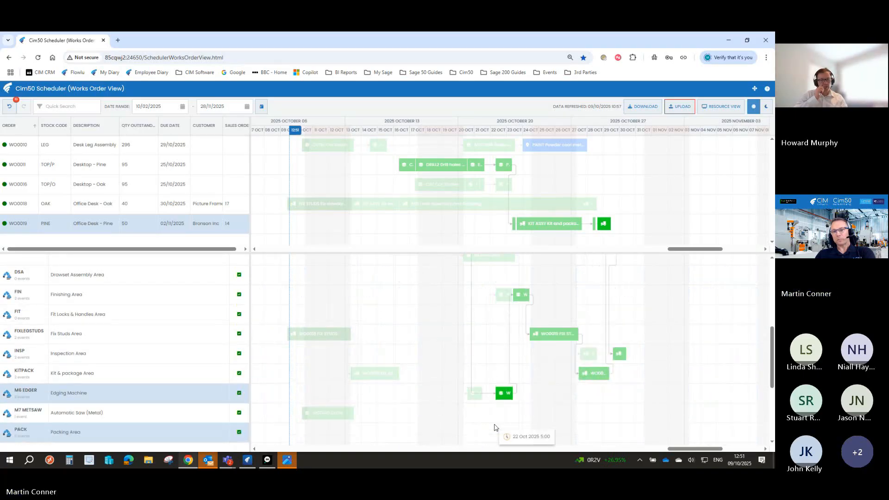
{"action": "scroll", "coordinate": [543, 379], "scroll_direction": "up", "scroll_amount": 1}
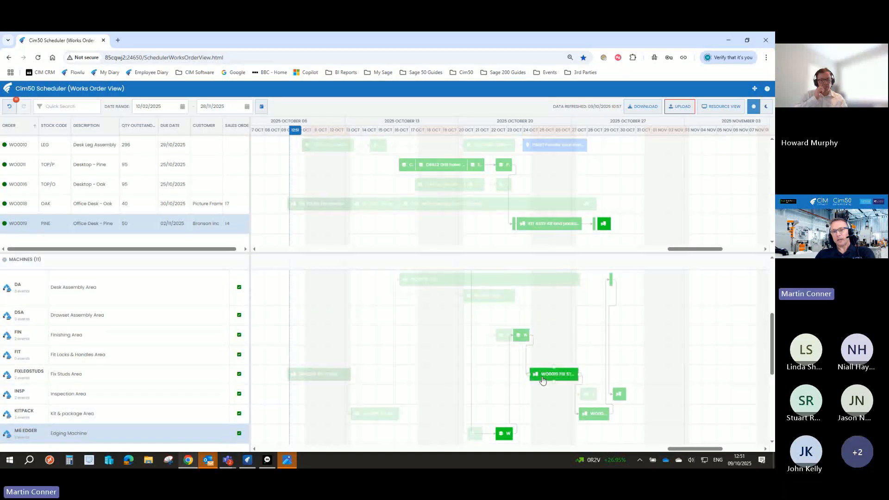
{"action": "scroll", "coordinate": [485, 352], "scroll_direction": "down", "scroll_amount": 2}
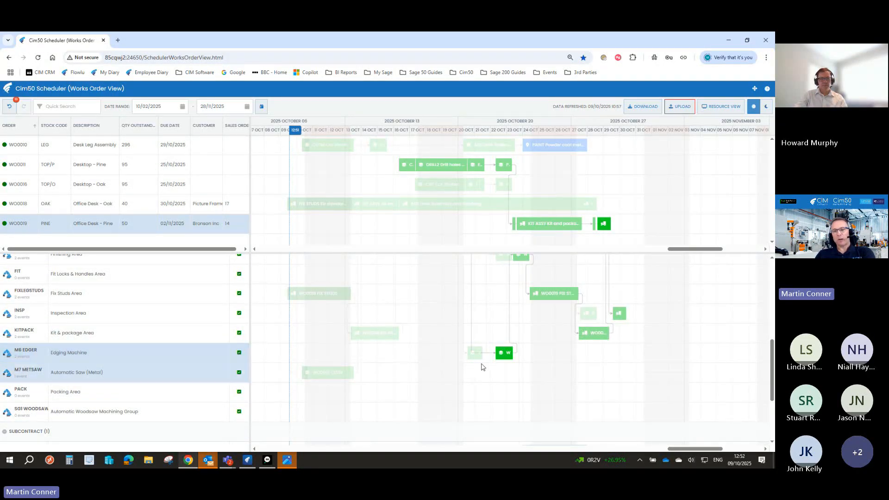
{"action": "mouse_move", "coordinate": [506, 355]}
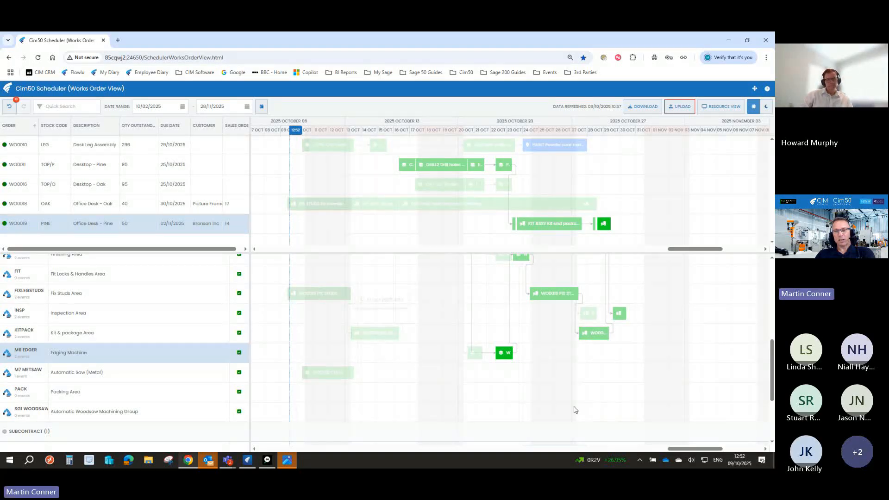
{"action": "scroll", "coordinate": [574, 410], "scroll_direction": "down", "scroll_amount": 2}
{"action": "scroll", "coordinate": [574, 412], "scroll_direction": "up", "scroll_amount": 5}
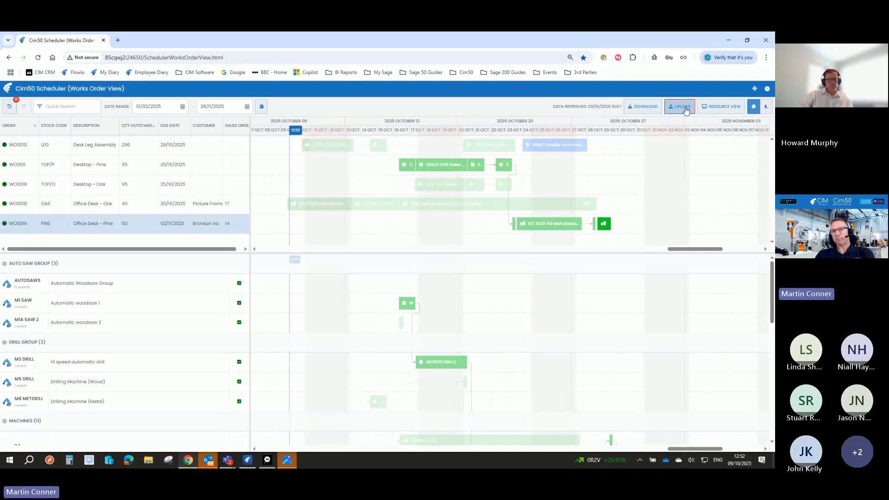
- Switch back to Cim50 and complete the Office Desk - Oak works order for 100 with Quarantine off, accepting automatic posting of expected operation costs
{"action": "left_click", "coordinate": [726, 47]}
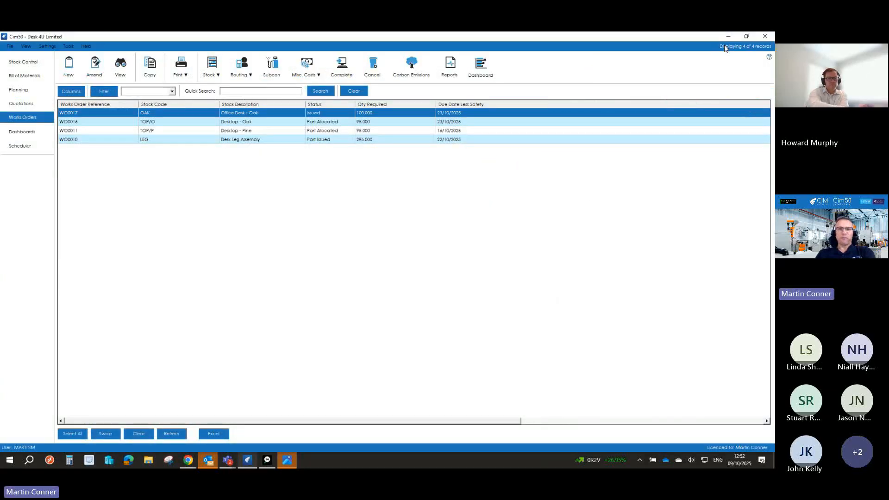
{"action": "left_click", "coordinate": [240, 69]}
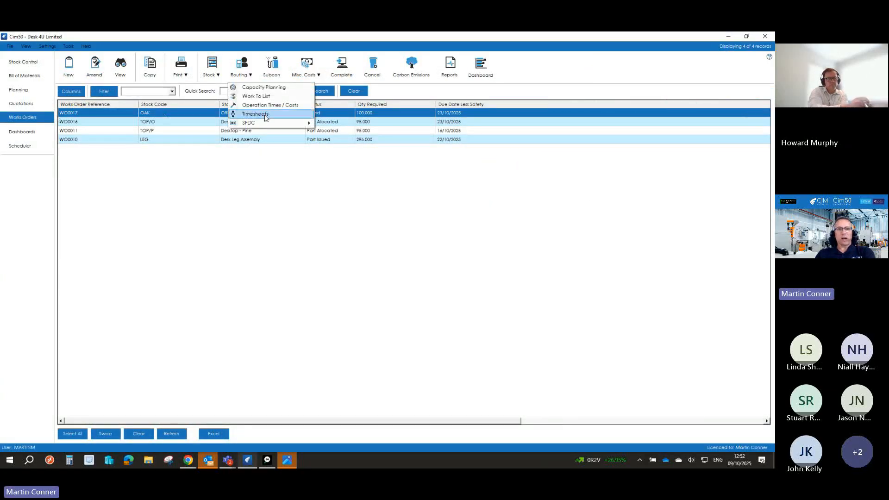
{"action": "left_click", "coordinate": [391, 115]}
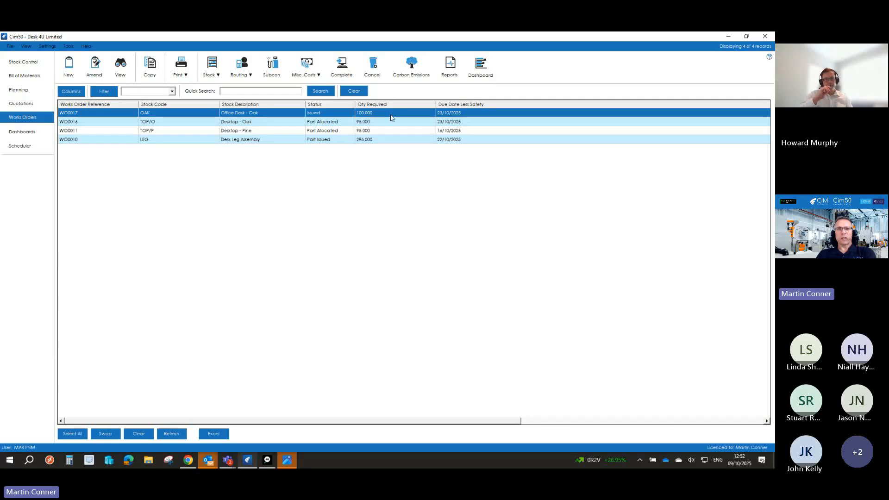
{"action": "left_click", "coordinate": [346, 74]}
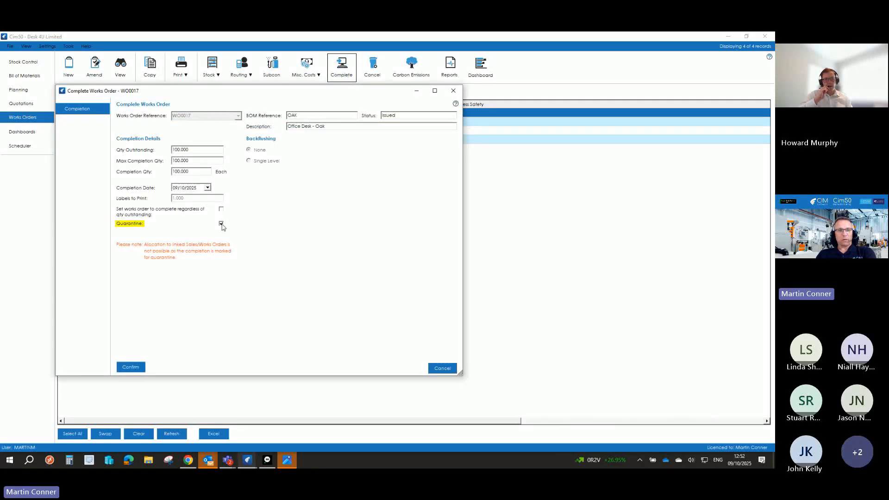
{"action": "left_click", "coordinate": [221, 224]}
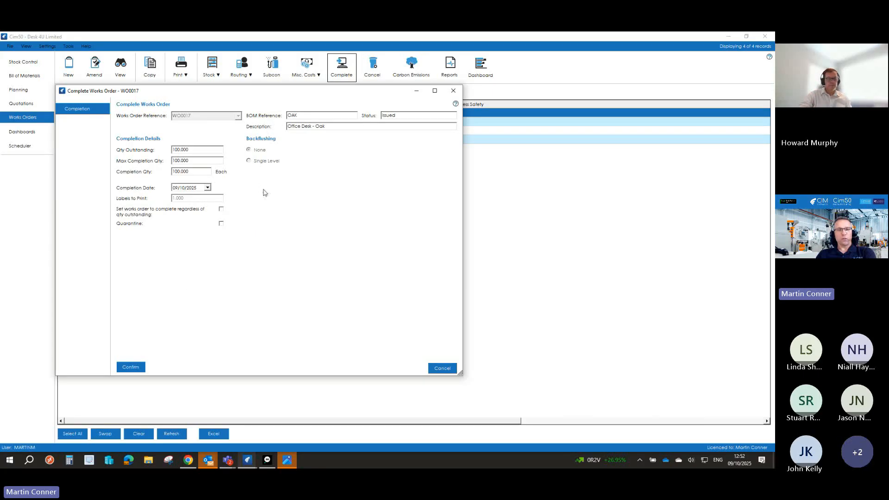
{"action": "left_click", "coordinate": [129, 368]}
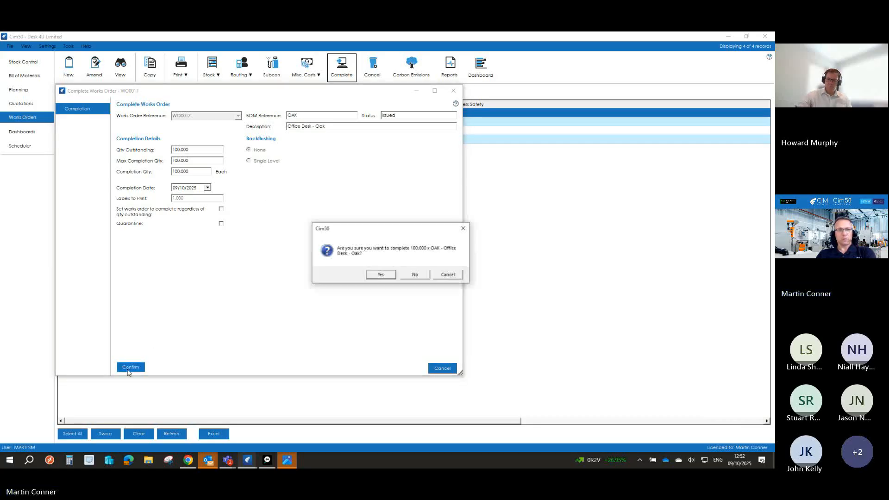
{"action": "left_click", "coordinate": [381, 275]}
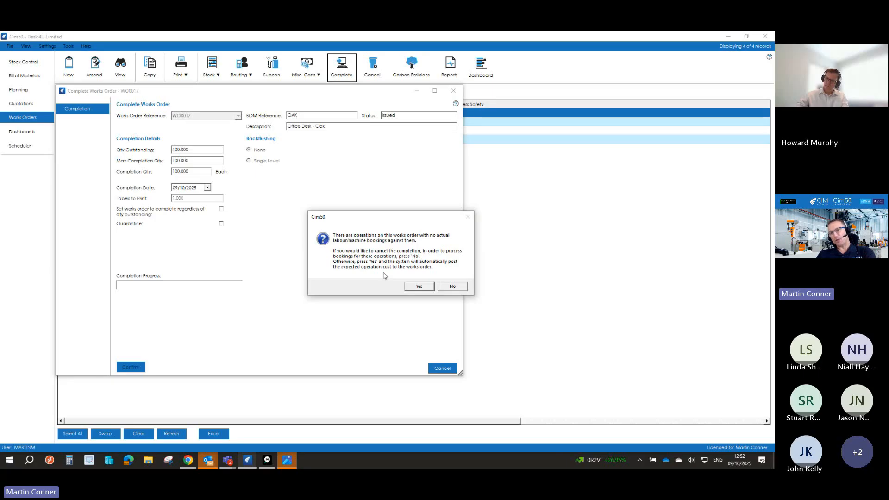
{"action": "left_click", "coordinate": [418, 287]}
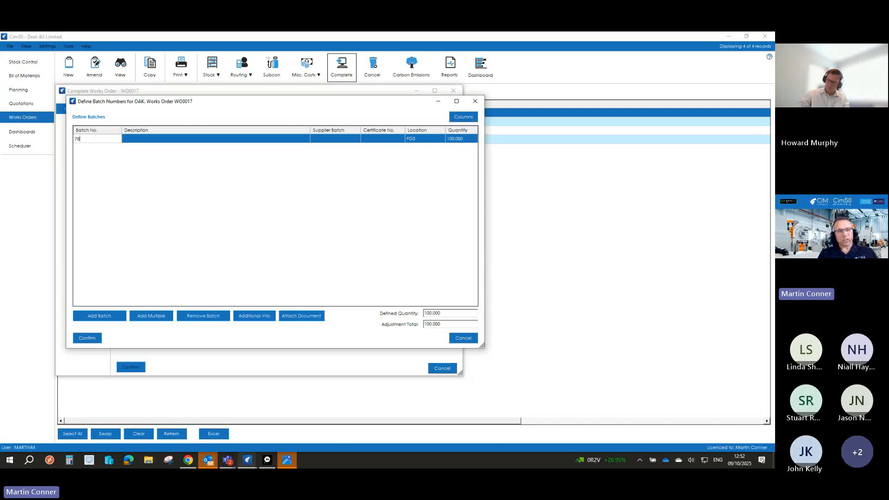
- Assign batch number 78743 to the completed oak desks and allocate 37 of them to the linked Kinghorn & French sales order
{"action": "key", "text": "Tab"}
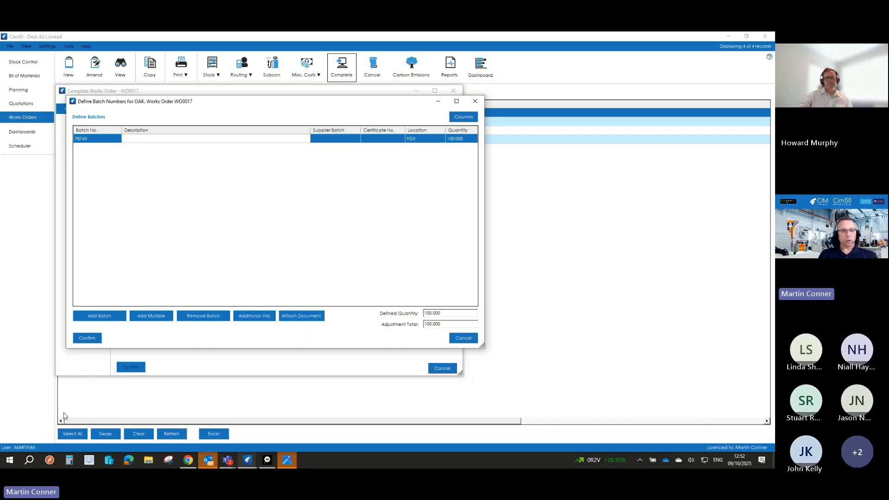
{"action": "left_click", "coordinate": [79, 337]}
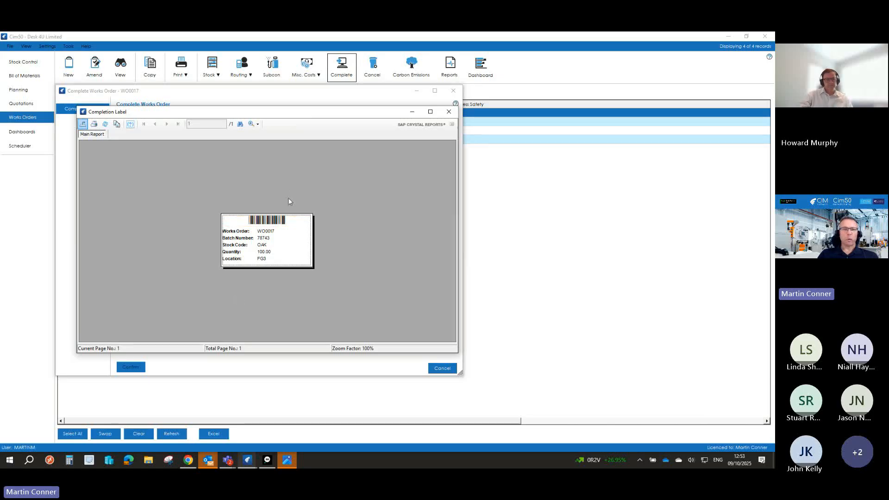
{"action": "left_click", "coordinate": [449, 112]}
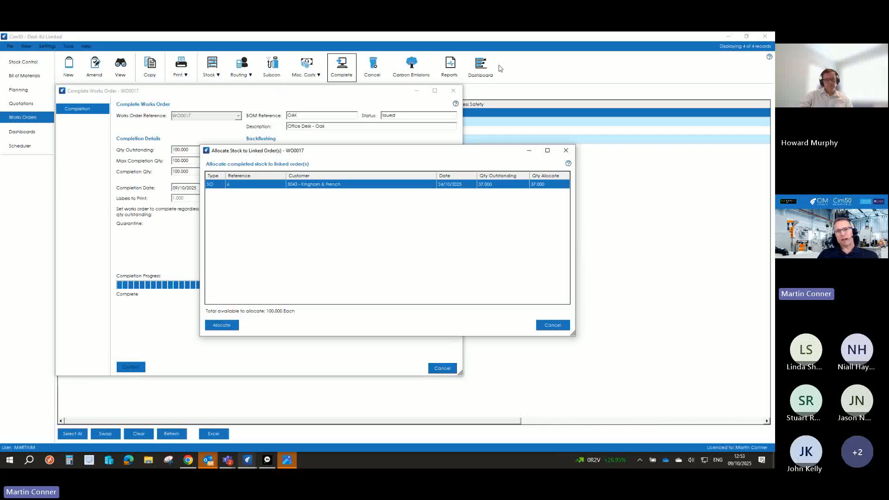
{"action": "left_click", "coordinate": [226, 326]}
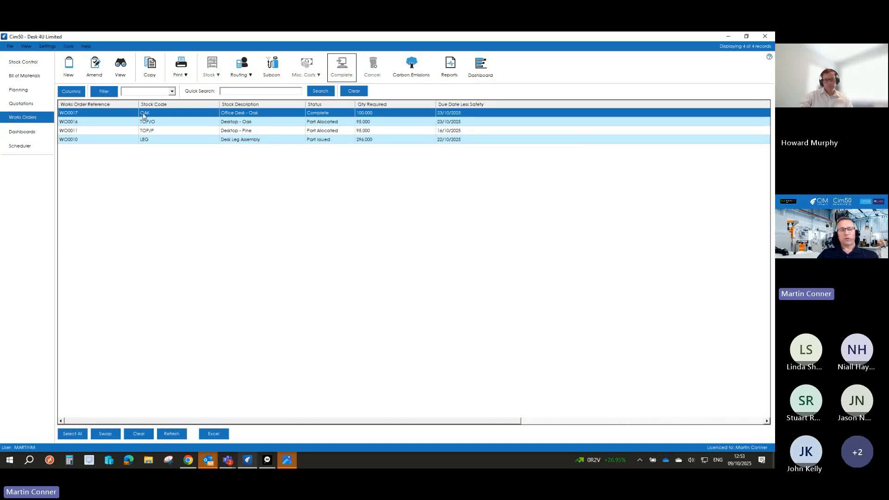
- Open the stock despatch records and preview the Kinghorn & French picking list to review its batch, location and quantity
{"action": "left_click", "coordinate": [37, 63]}
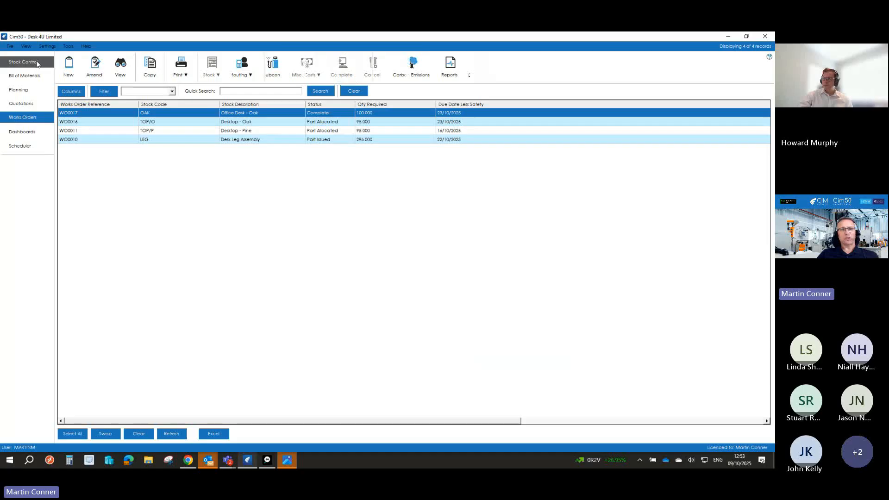
{"action": "left_click", "coordinate": [314, 76]}
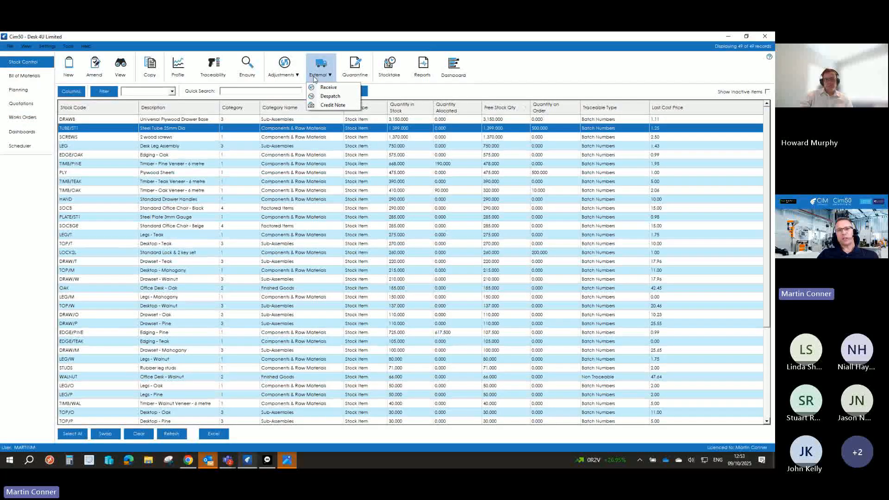
{"action": "left_click", "coordinate": [330, 96]}
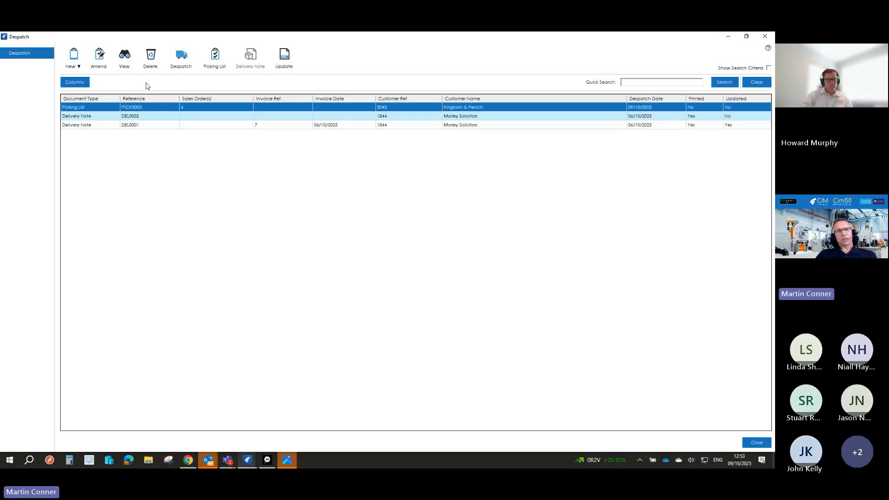
{"action": "left_click", "coordinate": [210, 62]}
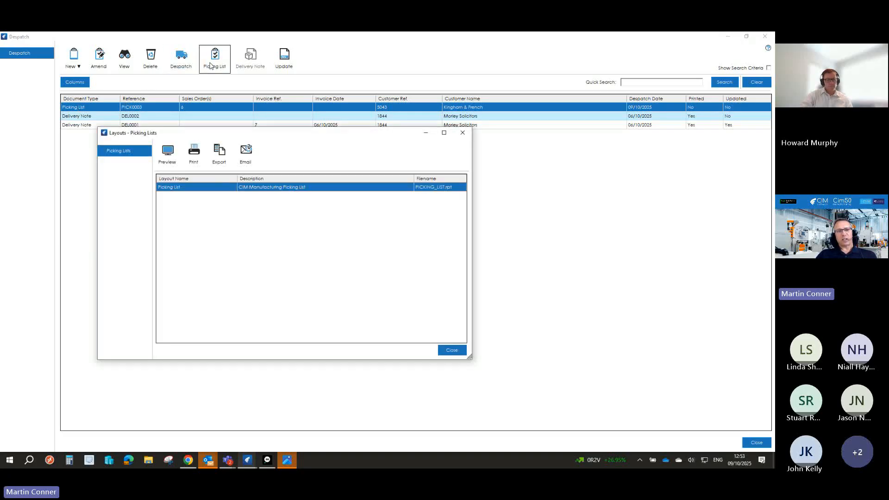
{"action": "left_click", "coordinate": [168, 152]}
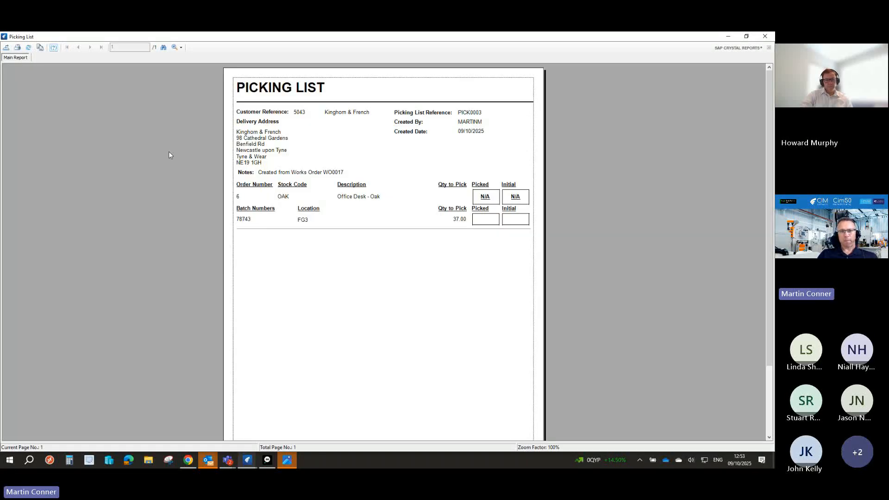
{"action": "scroll", "coordinate": [393, 260], "scroll_direction": "down", "scroll_amount": 3}
{"action": "scroll", "coordinate": [393, 260], "scroll_direction": "up", "scroll_amount": 3}
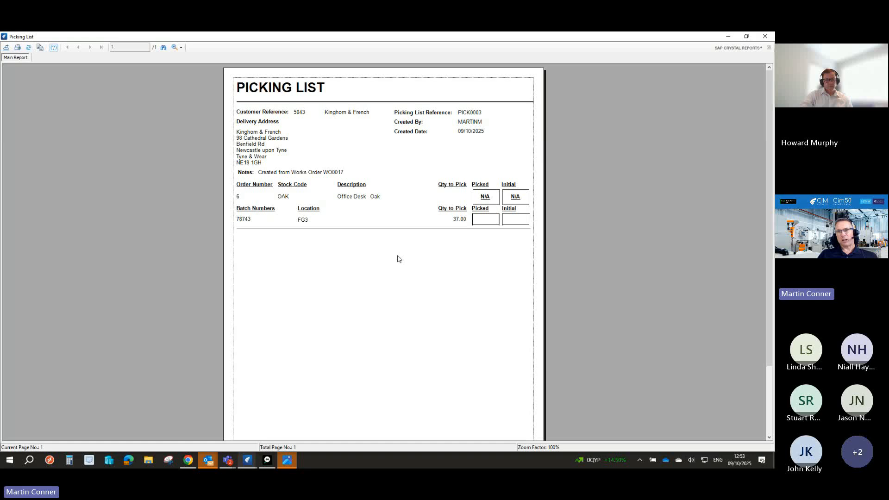
{"action": "left_click", "coordinate": [766, 37]}
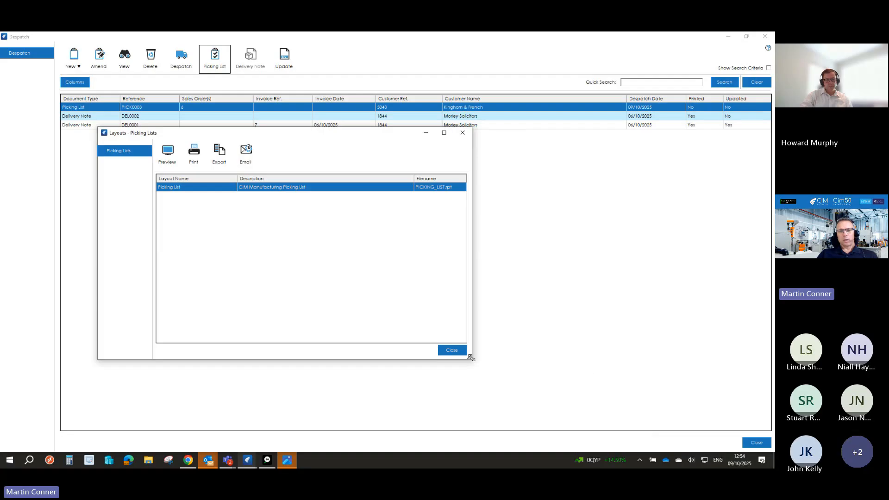
{"action": "left_click", "coordinate": [444, 352]}
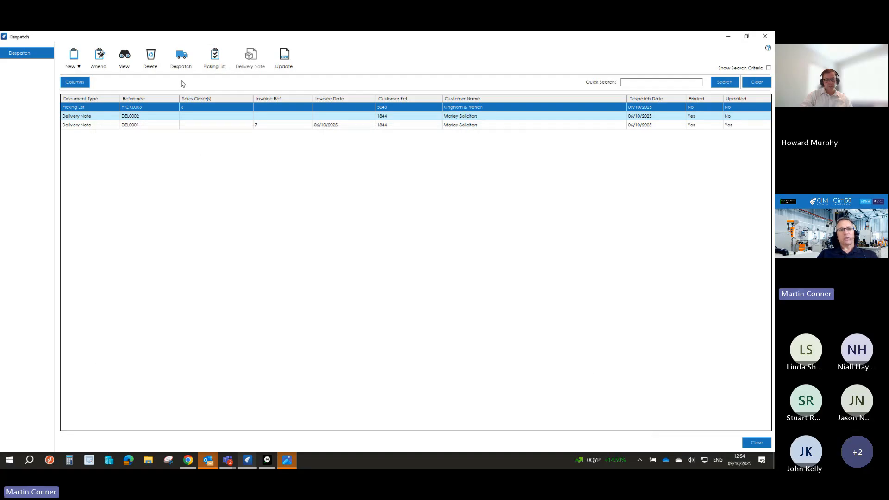
- Convert the Kinghorn & French picking list to a delivery note, packed in Box with 5 packages and a total weight of 50
{"action": "left_click", "coordinate": [174, 67]}
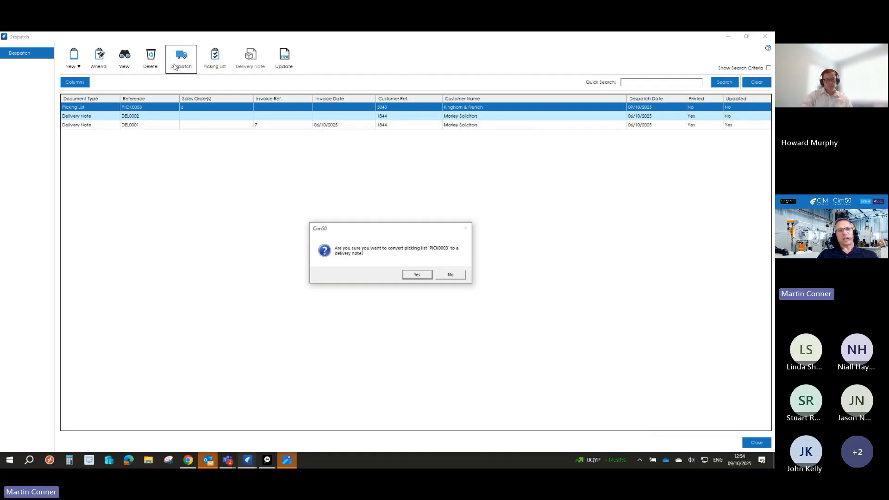
{"action": "left_click", "coordinate": [413, 275]}
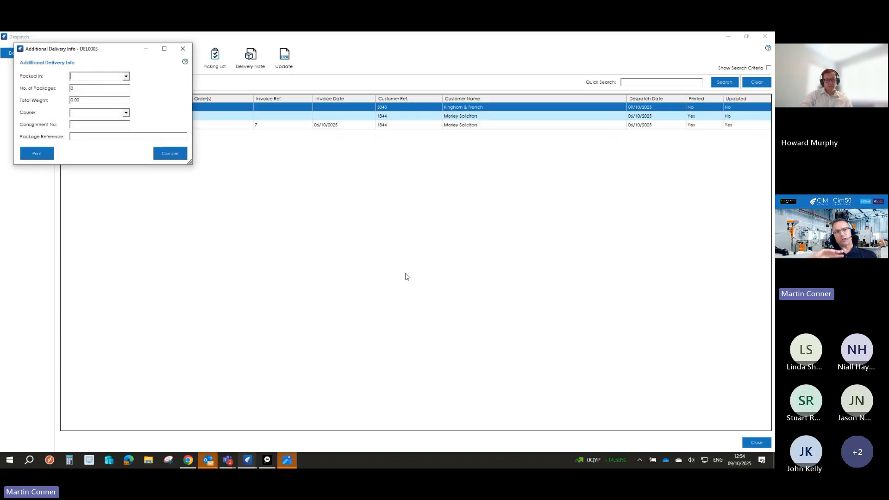
{"action": "left_click", "coordinate": [126, 77]}
{"action": "left_click", "coordinate": [99, 99]}
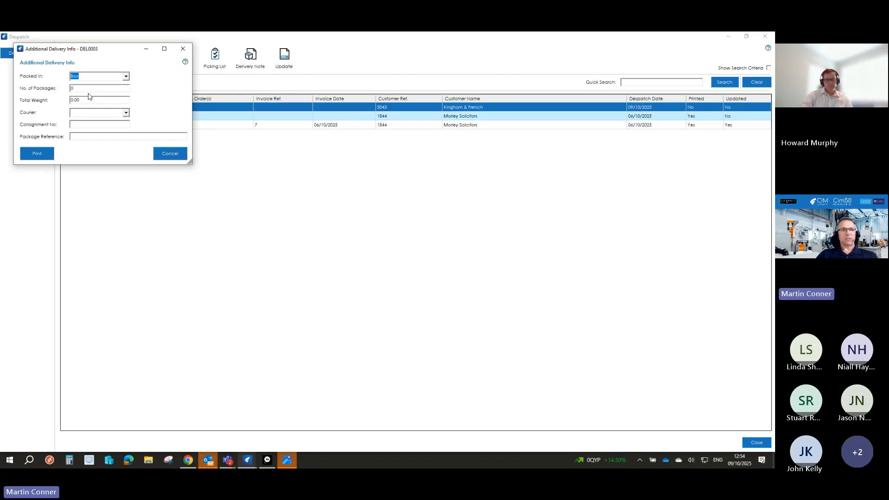
{"action": "key", "text": "Tab"}
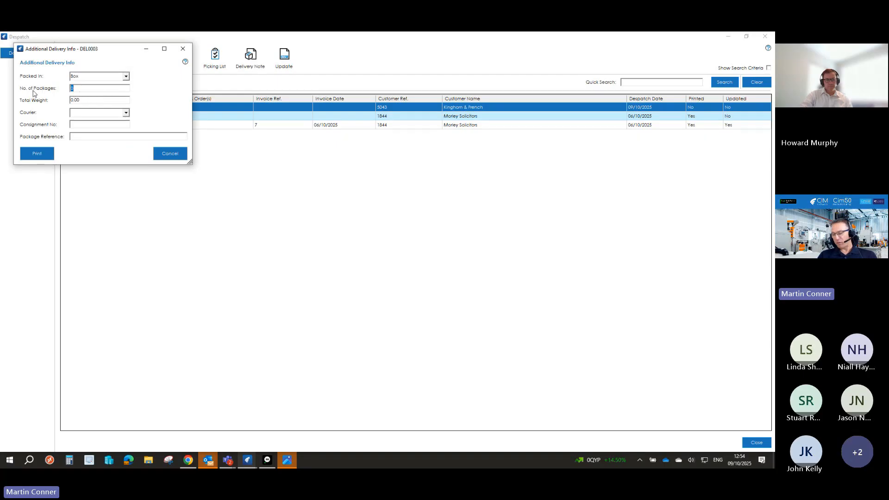
{"action": "type", "text": "5"}
{"action": "key", "text": "Tab"}
{"action": "type", "text": "50"}
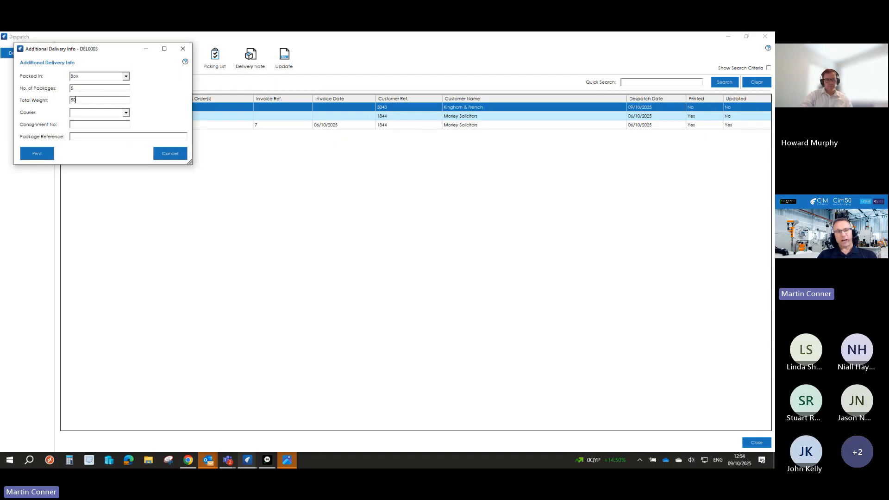
{"action": "key", "text": "Tab"}
- Set the courier to 1st Express, enter 2323 as both consignment number and package reference, and continue to the delivery note layouts
{"action": "left_click", "coordinate": [125, 113]}
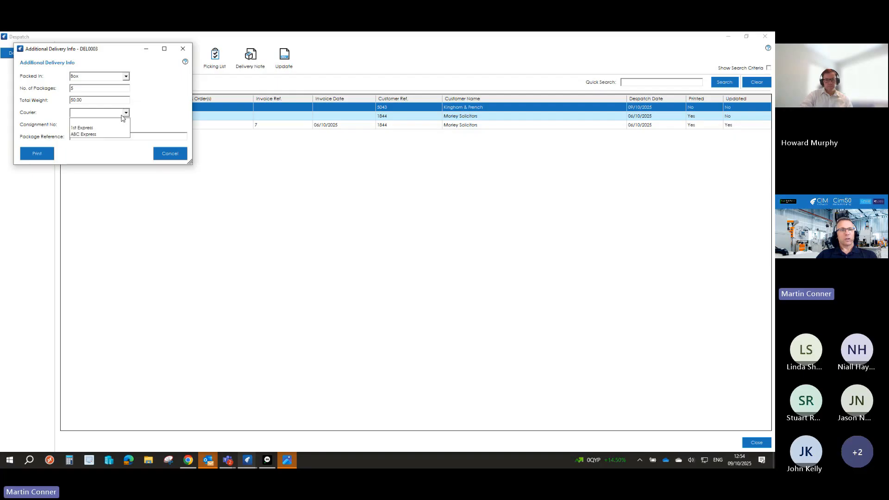
{"action": "left_click", "coordinate": [106, 131]}
{"action": "left_click", "coordinate": [84, 124]}
{"action": "type", "text": "2323"}
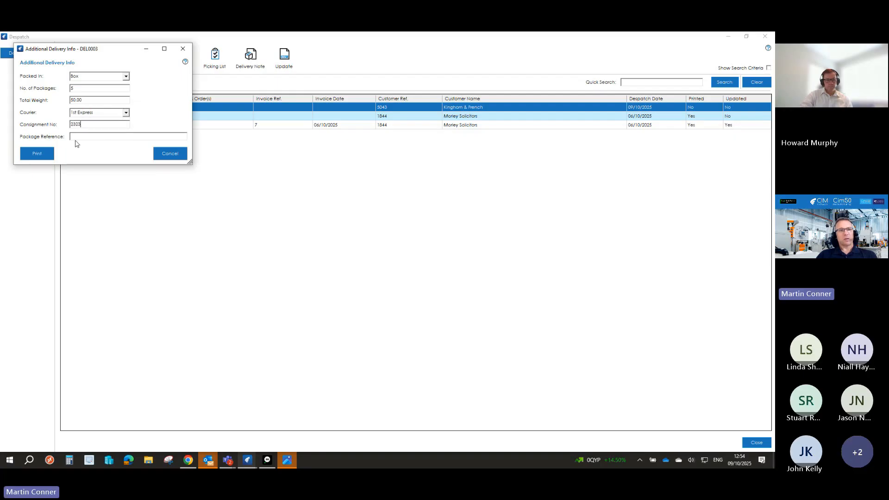
{"action": "left_click", "coordinate": [79, 135]}
{"action": "type", "text": "2323"}
{"action": "left_click", "coordinate": [38, 153]}
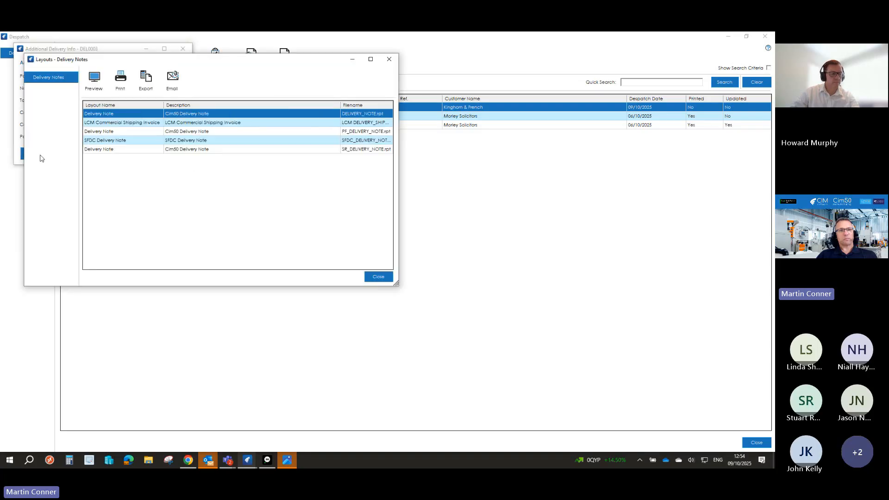
- Preview the delivery note using the DELIVERY_NOTE.rpt layout, review its despatch details, and return to the despatch records
{"action": "left_click", "coordinate": [97, 91]}
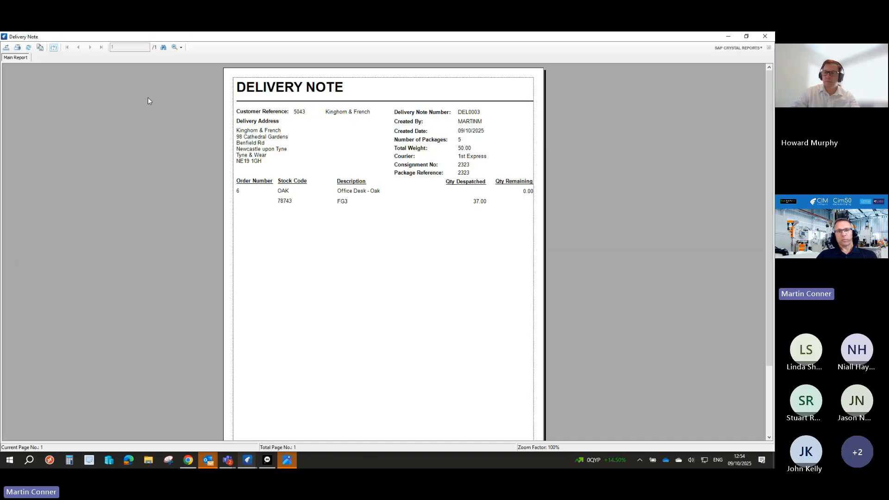
{"action": "scroll", "coordinate": [295, 227], "scroll_direction": "down", "scroll_amount": 2}
{"action": "scroll", "coordinate": [295, 227], "scroll_direction": "down", "scroll_amount": 3}
{"action": "scroll", "coordinate": [297, 232], "scroll_direction": "up", "scroll_amount": 5}
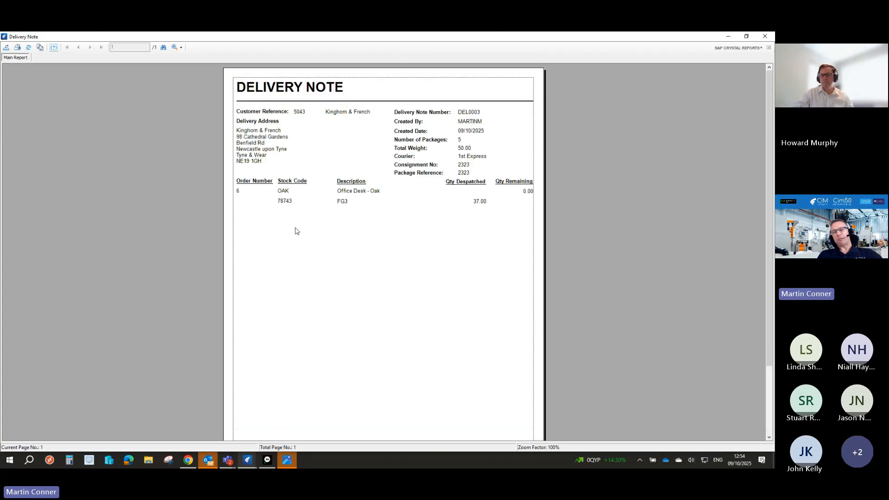
{"action": "left_click", "coordinate": [765, 36]}
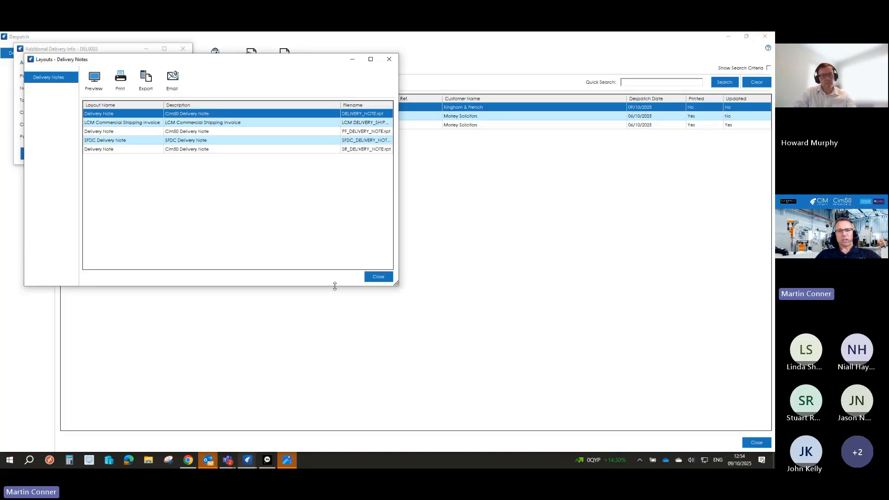
{"action": "left_click", "coordinate": [378, 276]}
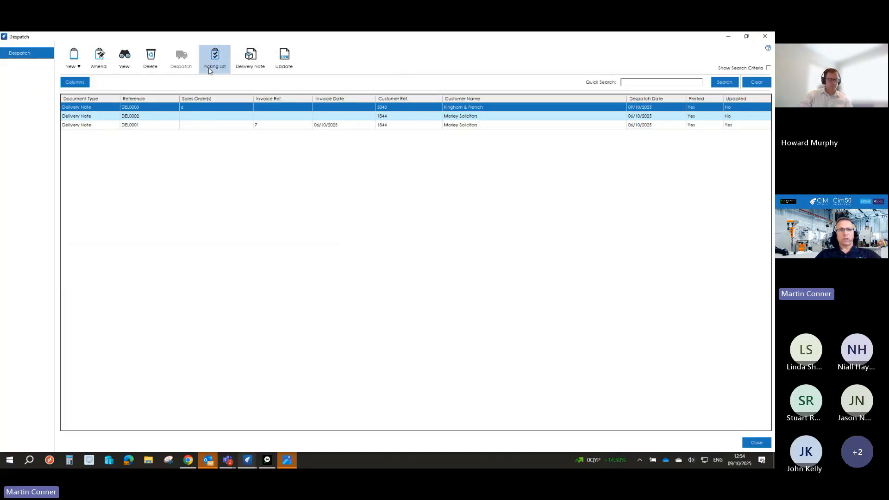
- Open the Kinghorn & French delivery note for amendment, review its despatch quantity and OAK batch allocation, and leave without saving
{"action": "left_click", "coordinate": [100, 65]}
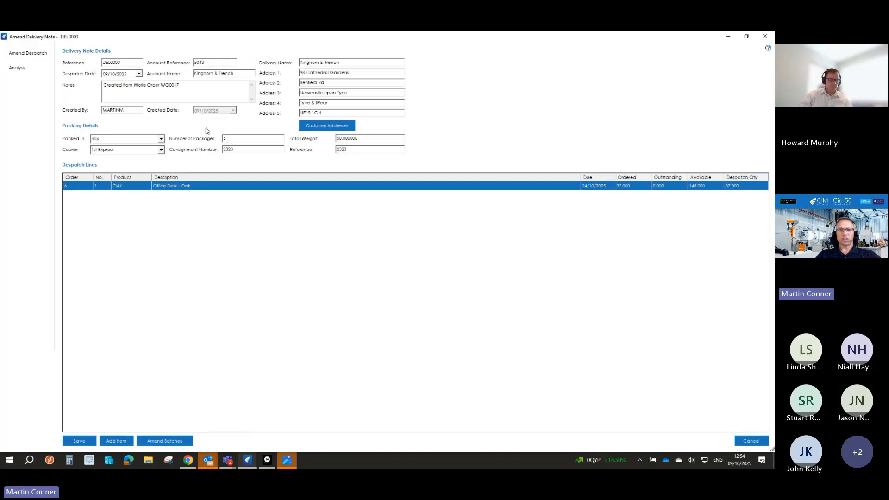
{"action": "left_click", "coordinate": [746, 185]}
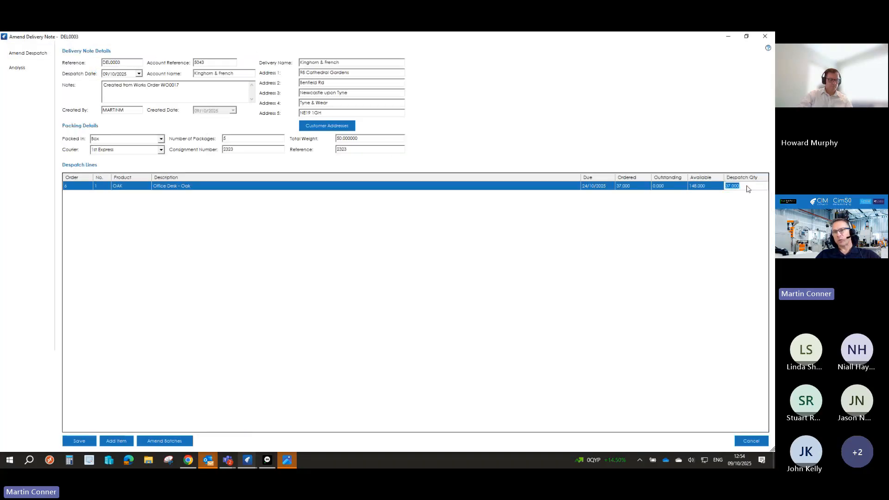
{"action": "left_click", "coordinate": [163, 441]}
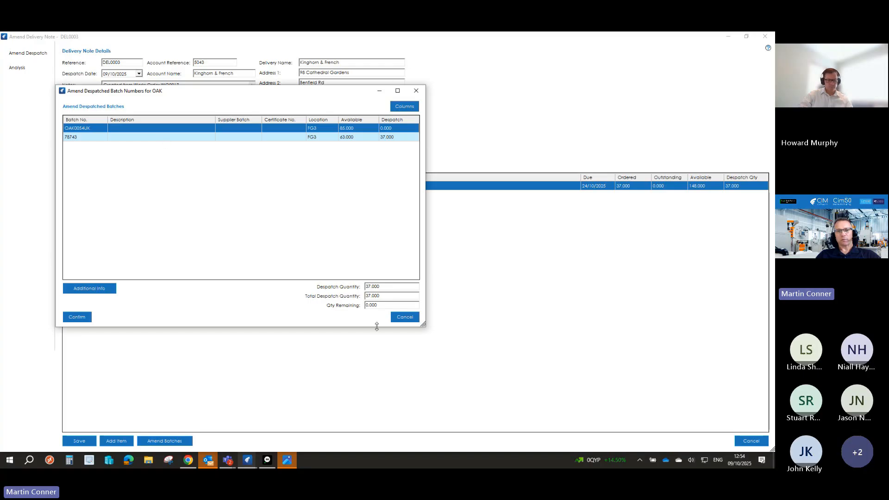
{"action": "left_click", "coordinate": [413, 318]}
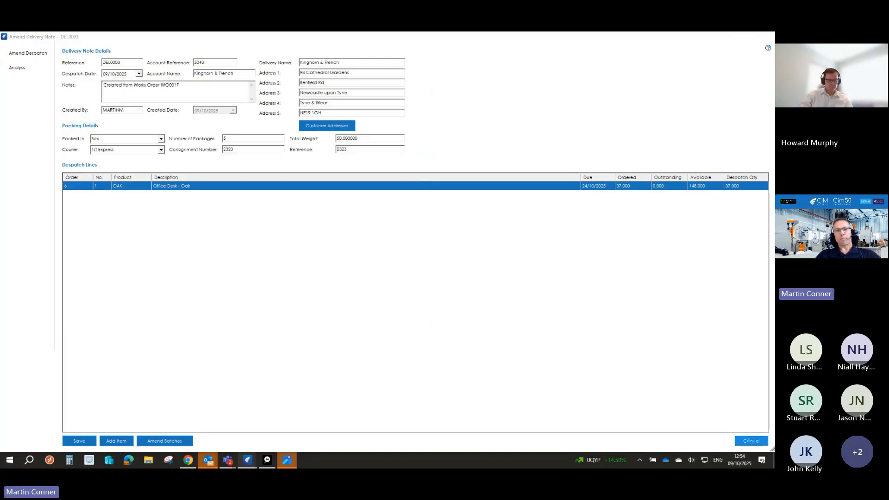
{"action": "left_click", "coordinate": [751, 441]}
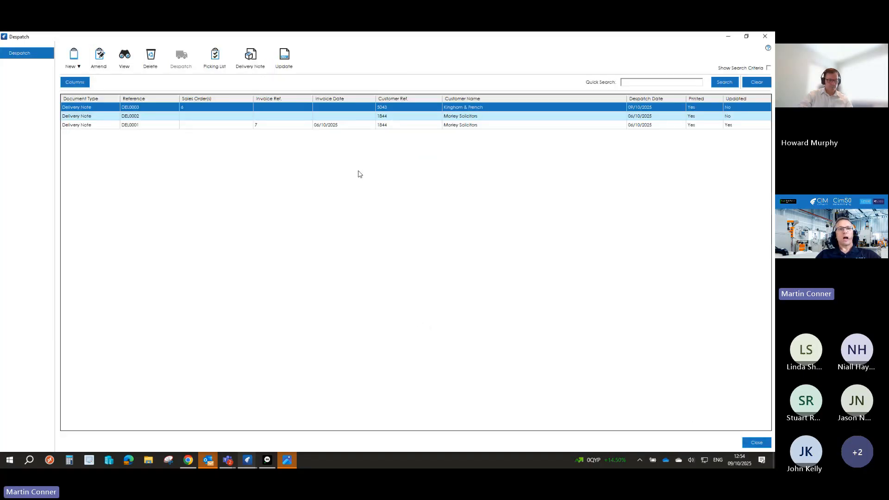
- Update the Kinghorn & French delivery note to an invoice and confirm the update
{"action": "left_click", "coordinate": [281, 66]}
{"action": "left_click", "coordinate": [133, 179]}
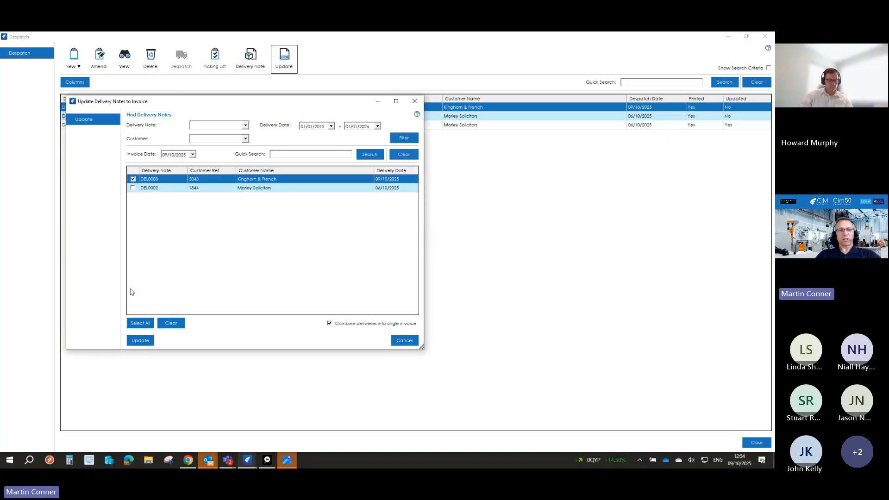
{"action": "left_click", "coordinate": [134, 341]}
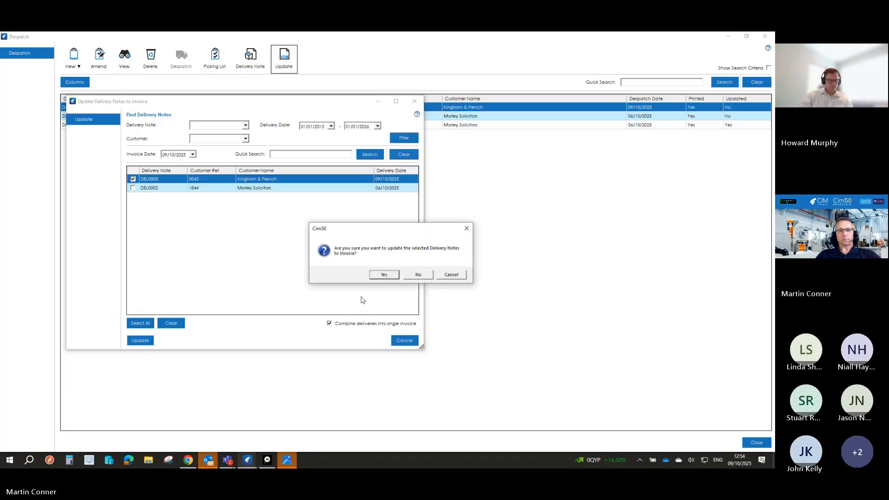
{"action": "left_click", "coordinate": [381, 275]}
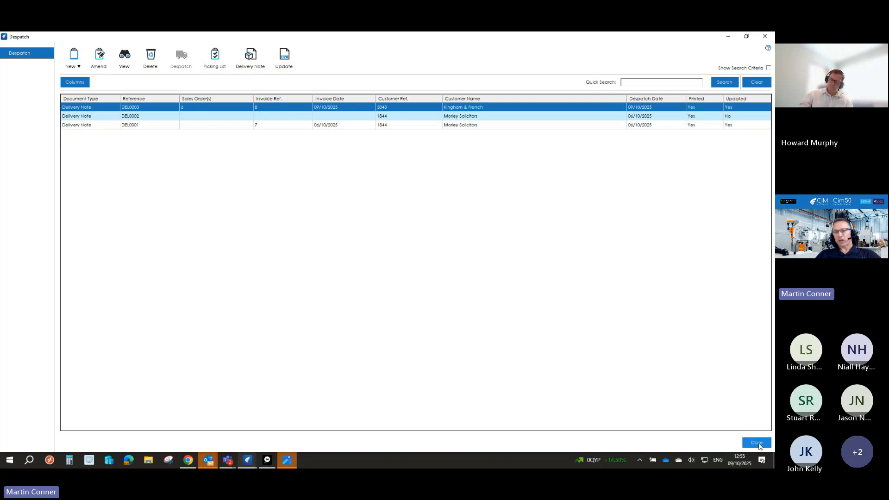
- Switch to Sage 50 Accounts, list the sales orders sorted by number, and select the Kinghorn & French order
{"action": "left_click", "coordinate": [268, 459]}
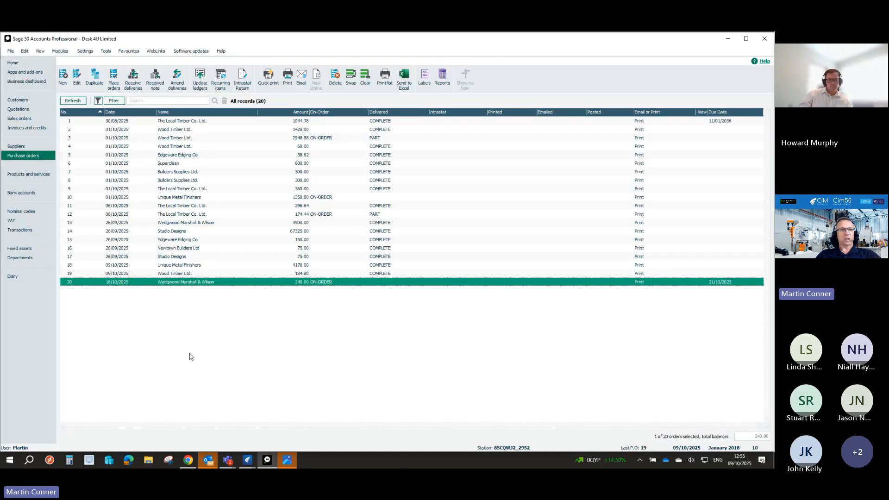
{"action": "left_click", "coordinate": [21, 119]}
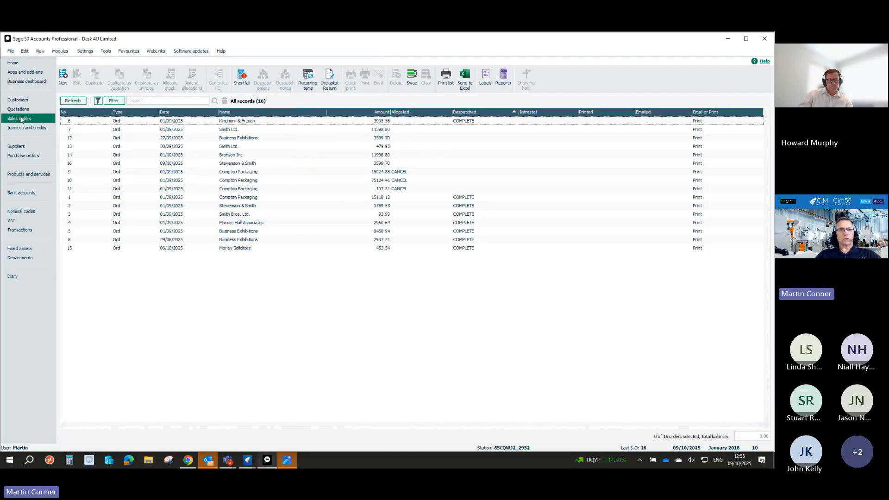
{"action": "left_click", "coordinate": [77, 113]}
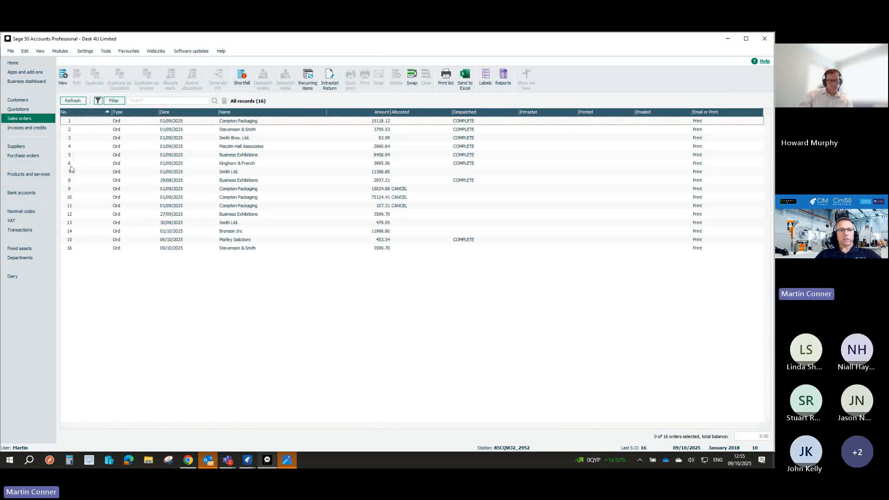
{"action": "left_click", "coordinate": [70, 164]}
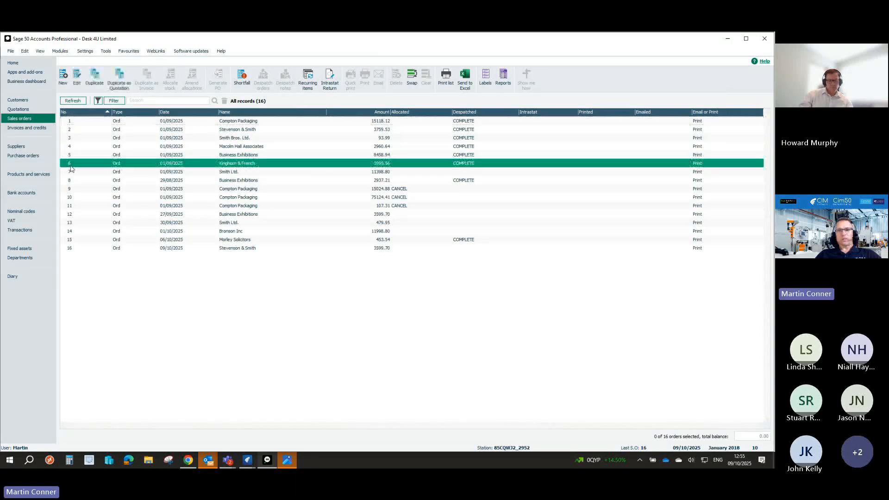
{"action": "left_click", "coordinate": [447, 166]}
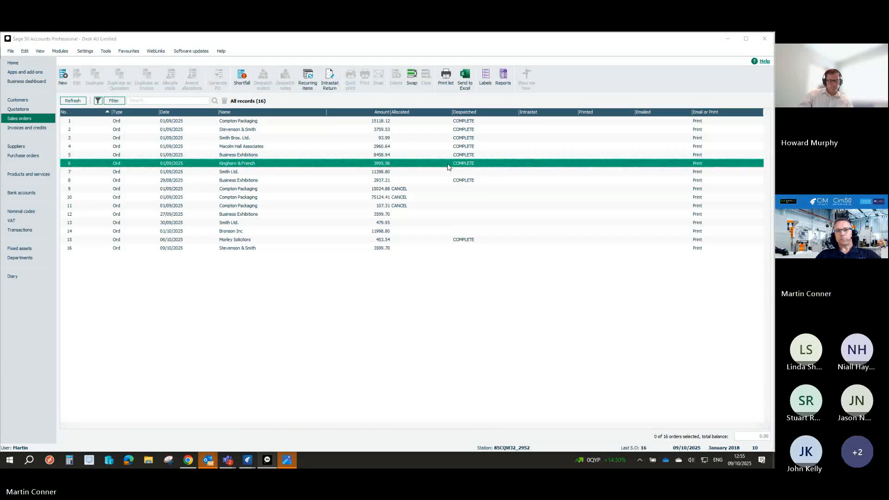
- Open the Kinghorn & French sales order, check the Office Desk - Oak line's despatch status, and close the order
{"action": "double_click", "coordinate": [448, 167]}
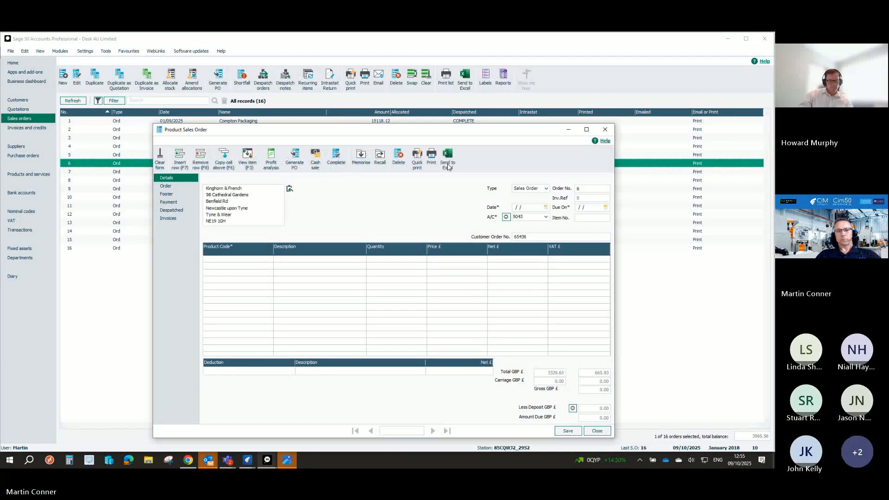
{"action": "left_click", "coordinate": [371, 300]}
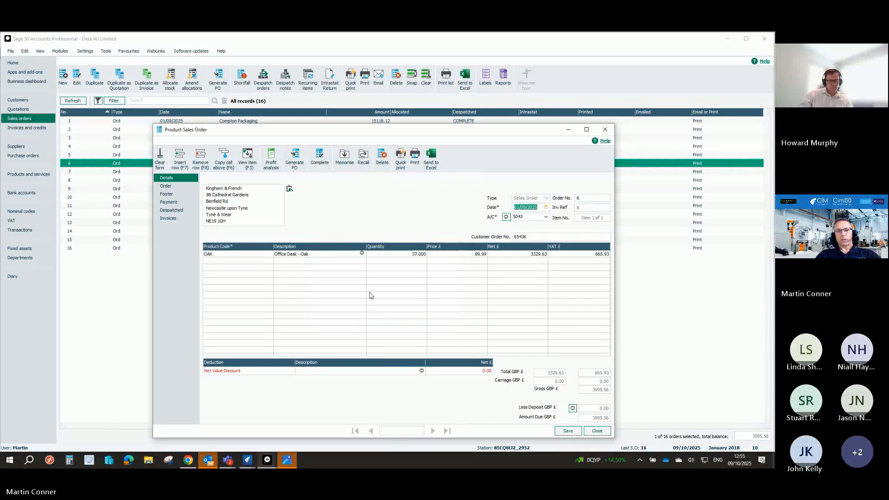
{"action": "left_click", "coordinate": [362, 253]}
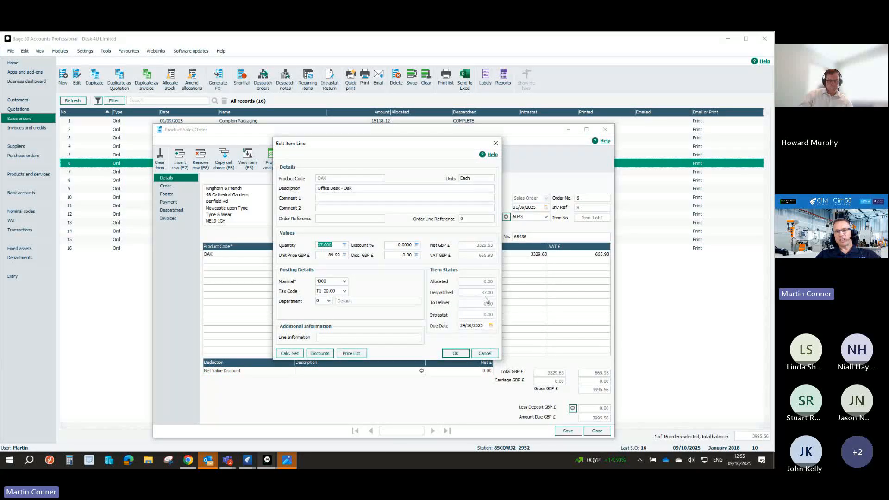
{"action": "left_click", "coordinate": [485, 353]}
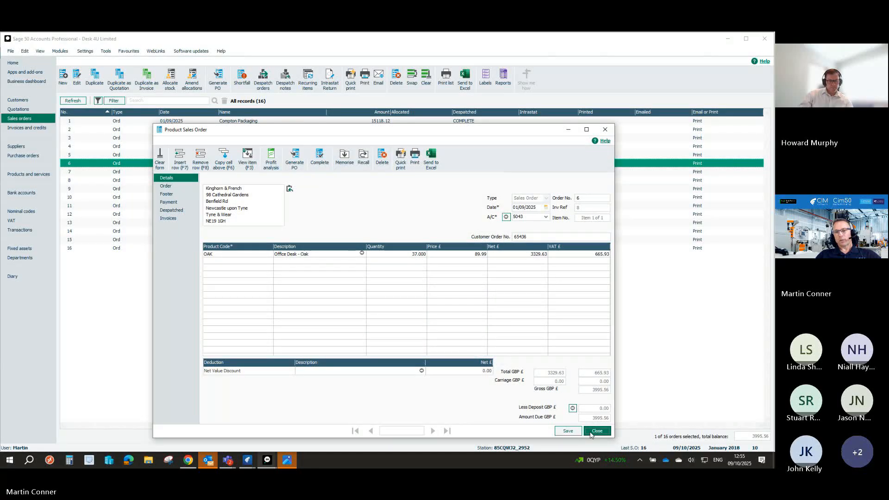
{"action": "left_click", "coordinate": [596, 432]}
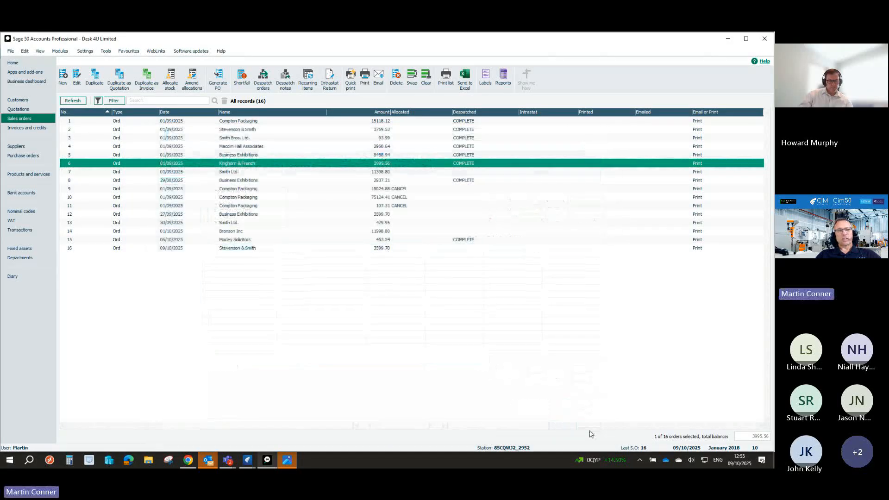
- Open the Kinghorn & French invoice in Sage, review its delivery note reference and product lines, and return to Cim50's despatch records
{"action": "left_click", "coordinate": [34, 129]}
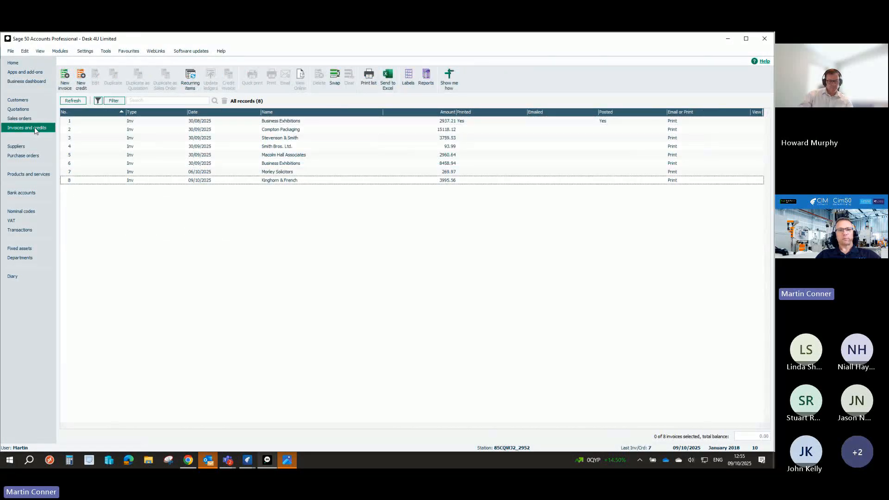
{"action": "left_click", "coordinate": [280, 183]}
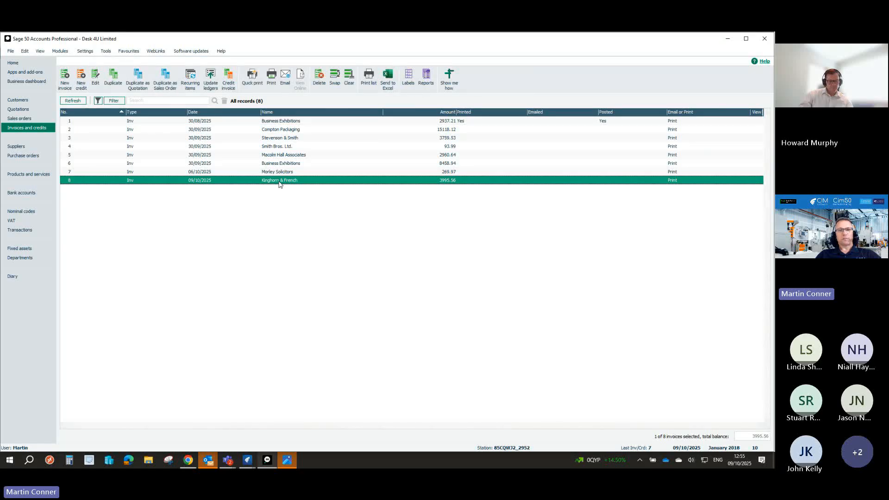
{"action": "double_click", "coordinate": [279, 181]}
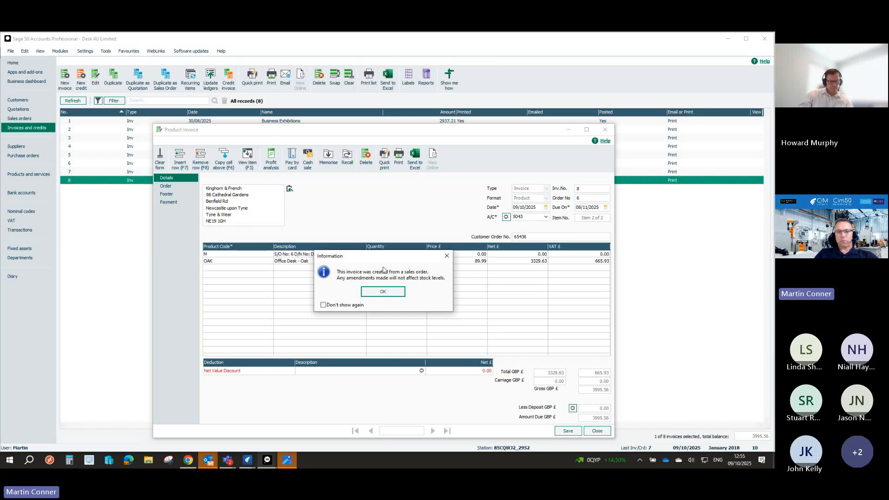
{"action": "left_click", "coordinate": [383, 293]}
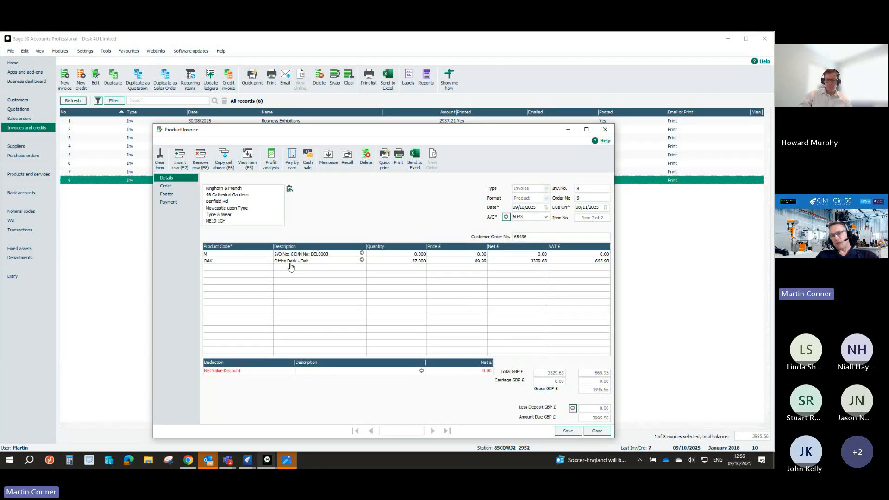
{"action": "left_click", "coordinate": [597, 431]}
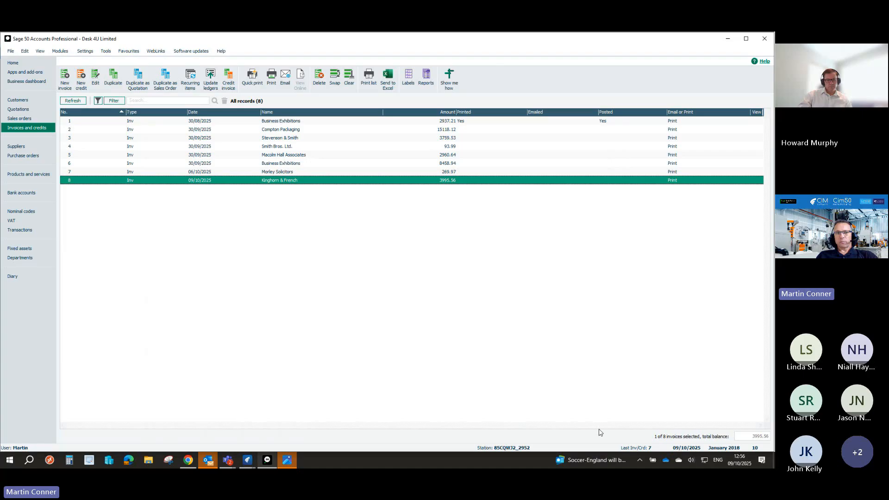
{"action": "left_click", "coordinate": [728, 40]}
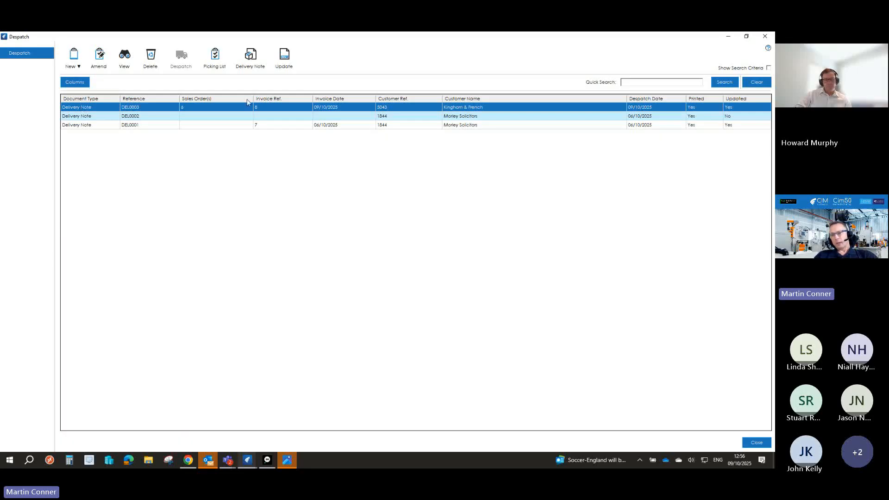
- Close the despatch records and search the works orders' Work To List for operations matching p4
{"action": "left_click", "coordinate": [757, 443]}
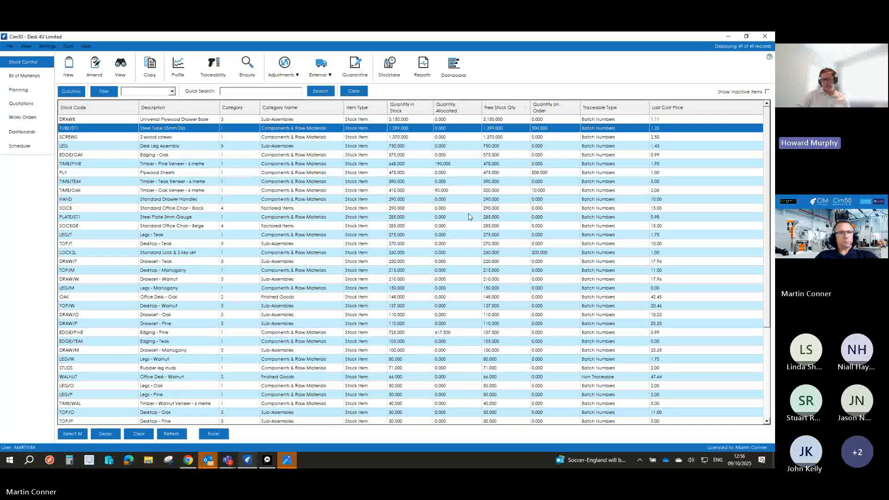
{"action": "left_click", "coordinate": [27, 123]}
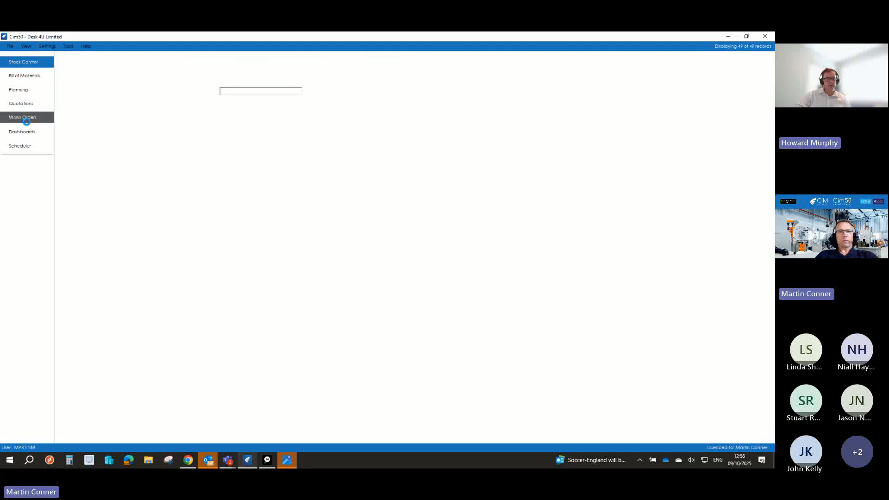
{"action": "left_click", "coordinate": [244, 74]}
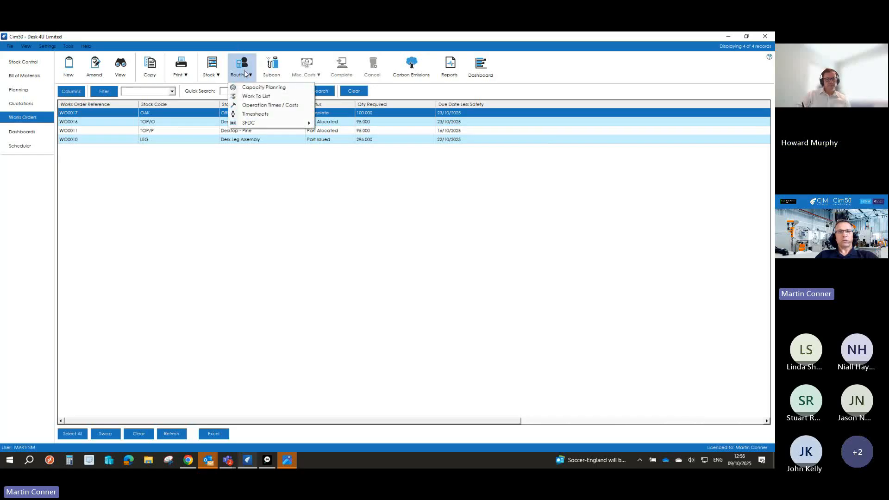
{"action": "left_click", "coordinate": [254, 97]}
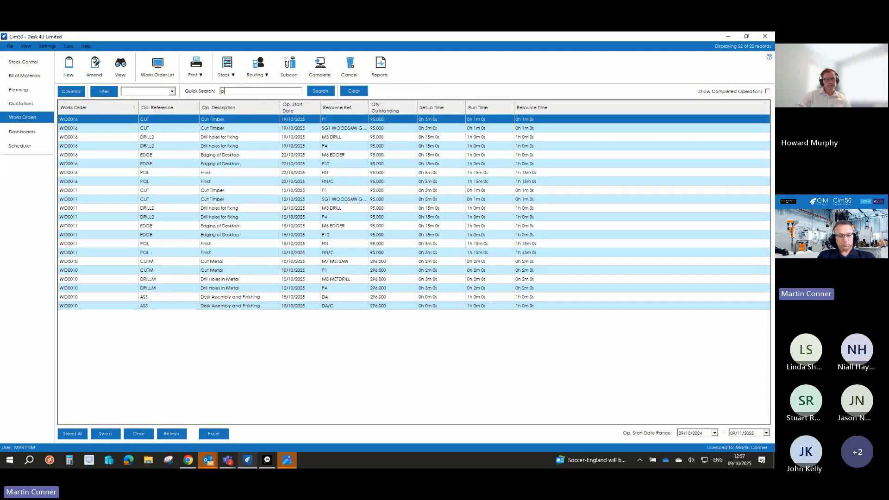
{"action": "type", "text": "4"}
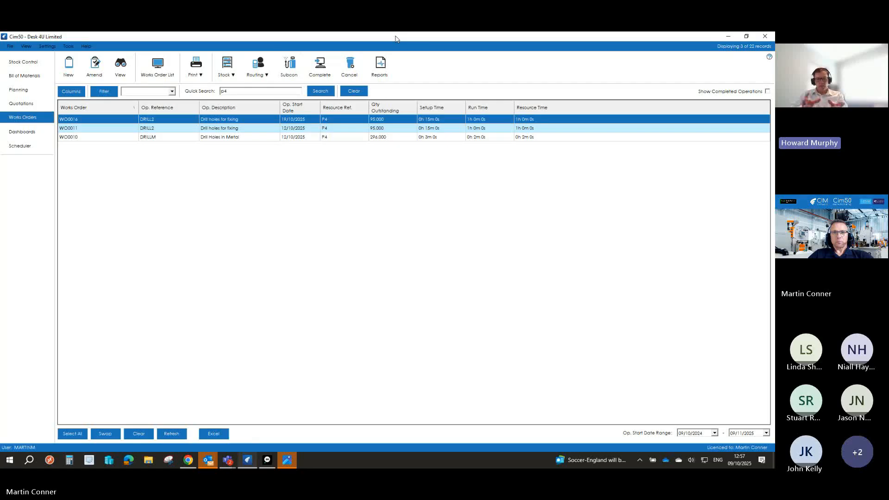
- Switch to the Microsoft Teams meeting and stop sharing the screen
{"action": "mouse_move", "coordinate": [227, 462]}
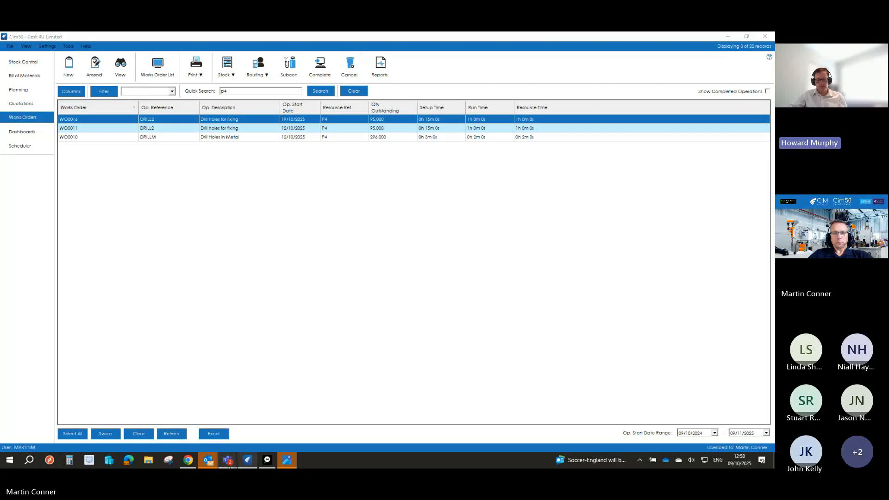
{"action": "left_click", "coordinate": [228, 463]}
{"action": "left_click", "coordinate": [314, 428]}
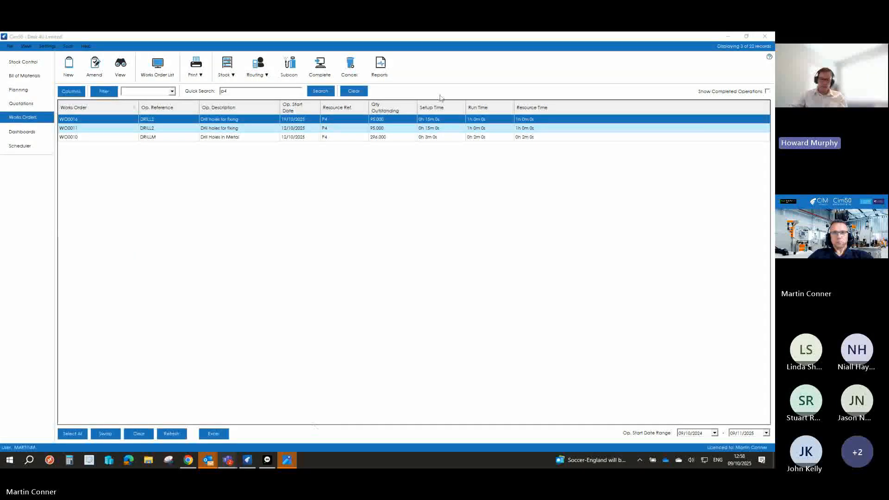
{"action": "left_click", "coordinate": [421, 47]}
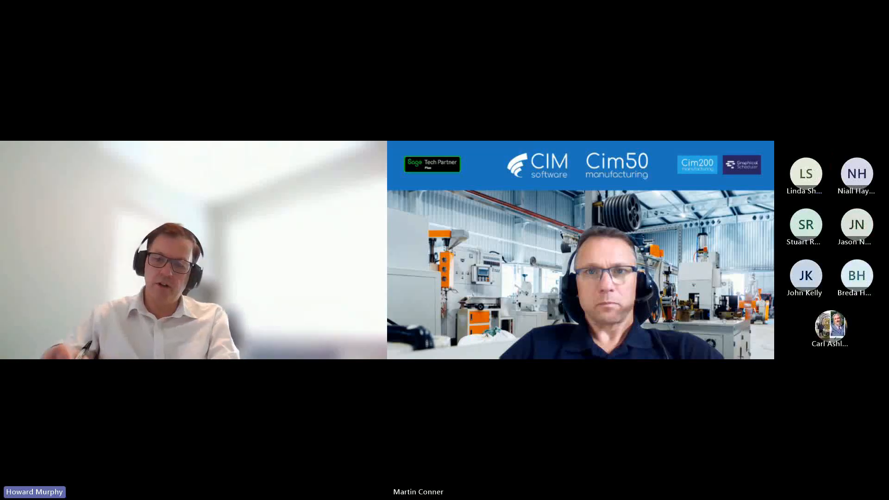